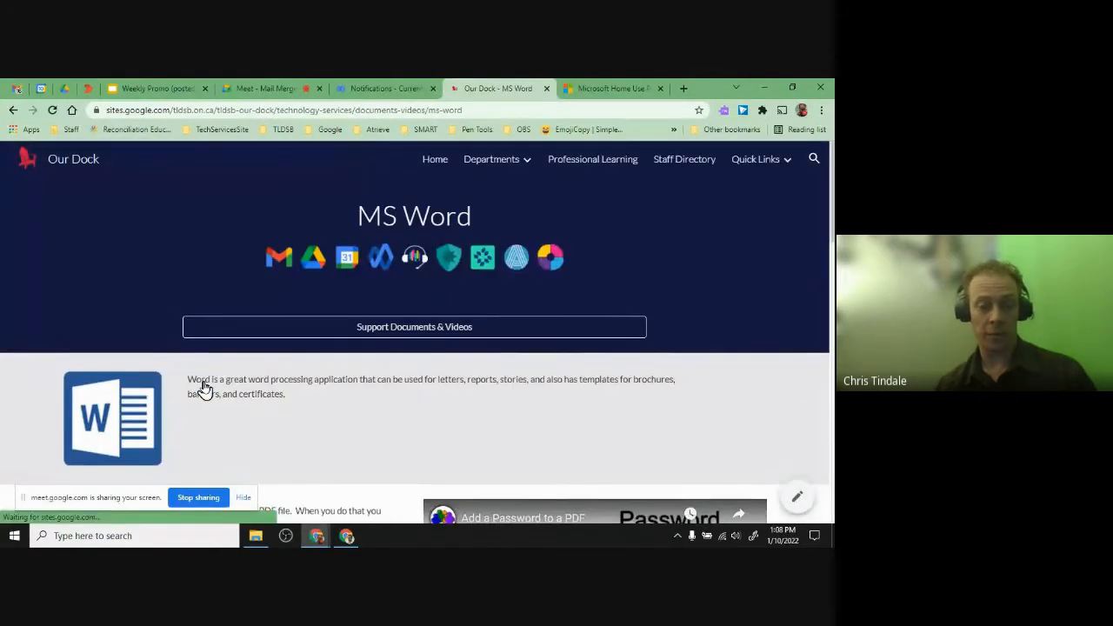
- Open the Microsoft Home Use Program link in the page's Microsoft Office section and switch the site to Canada - English
scroll(204, 389, "down", 10)
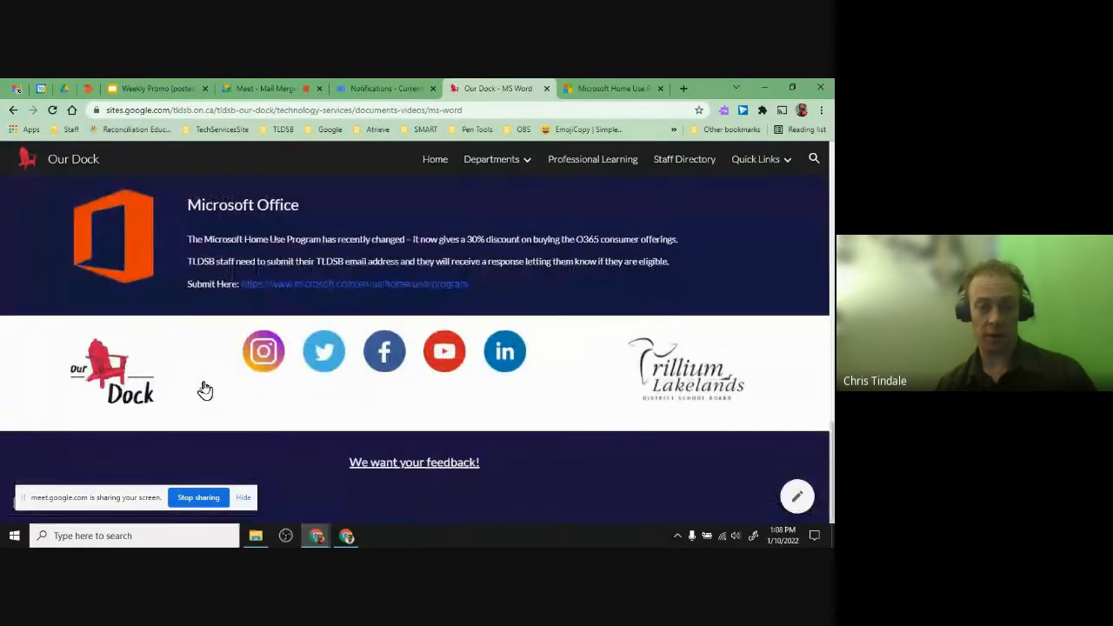
scroll(205, 388, "up", 1)
left_click_drag(234, 307, 321, 308)
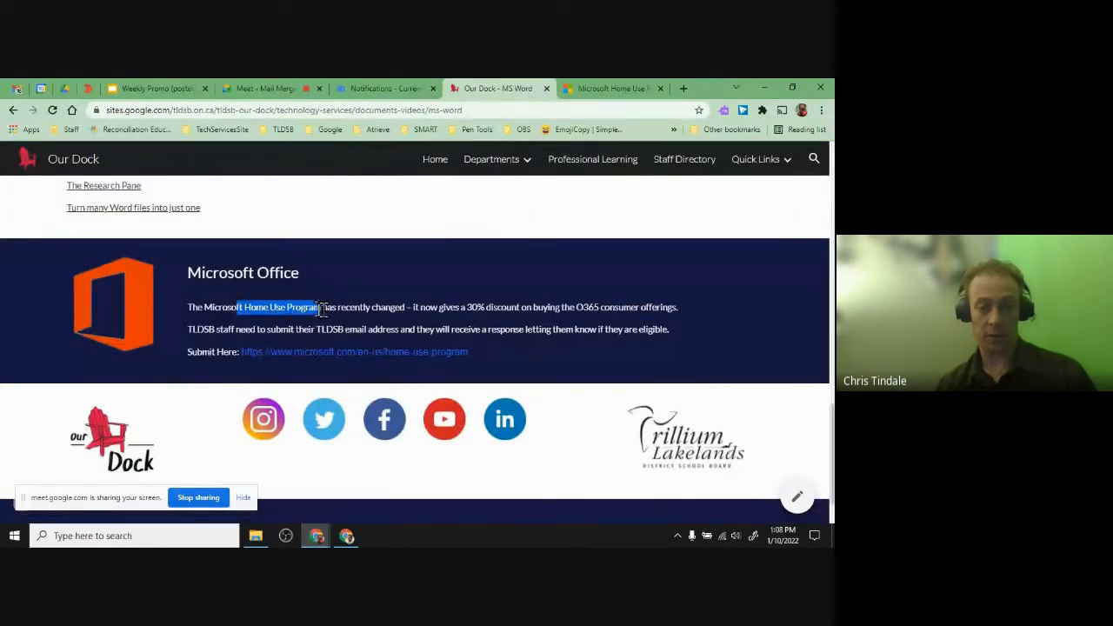
left_click(351, 357)
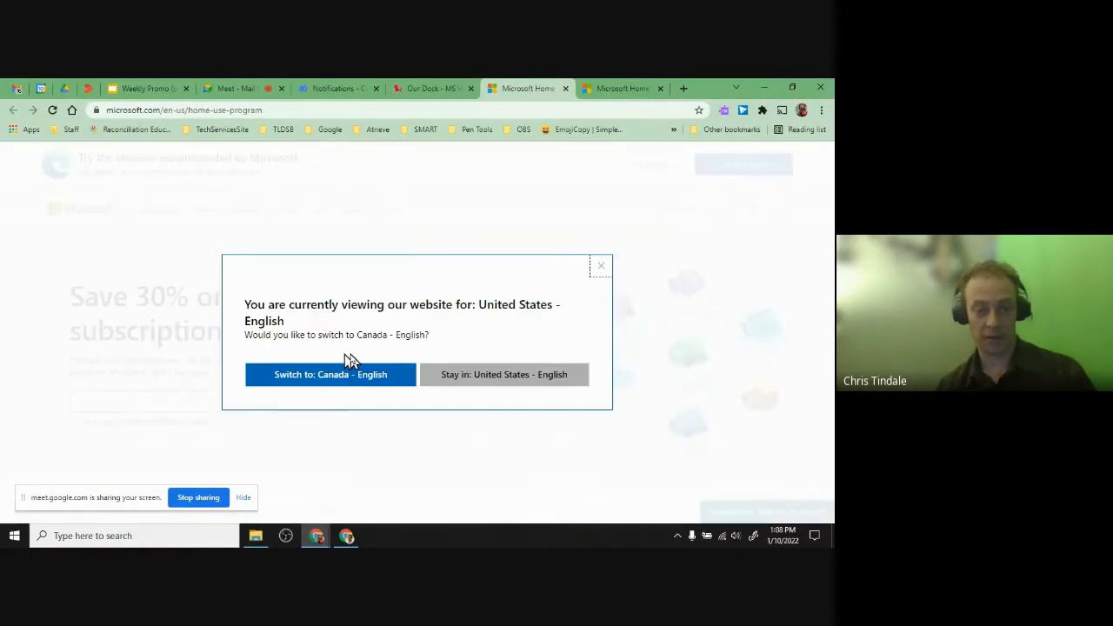
left_click(332, 383)
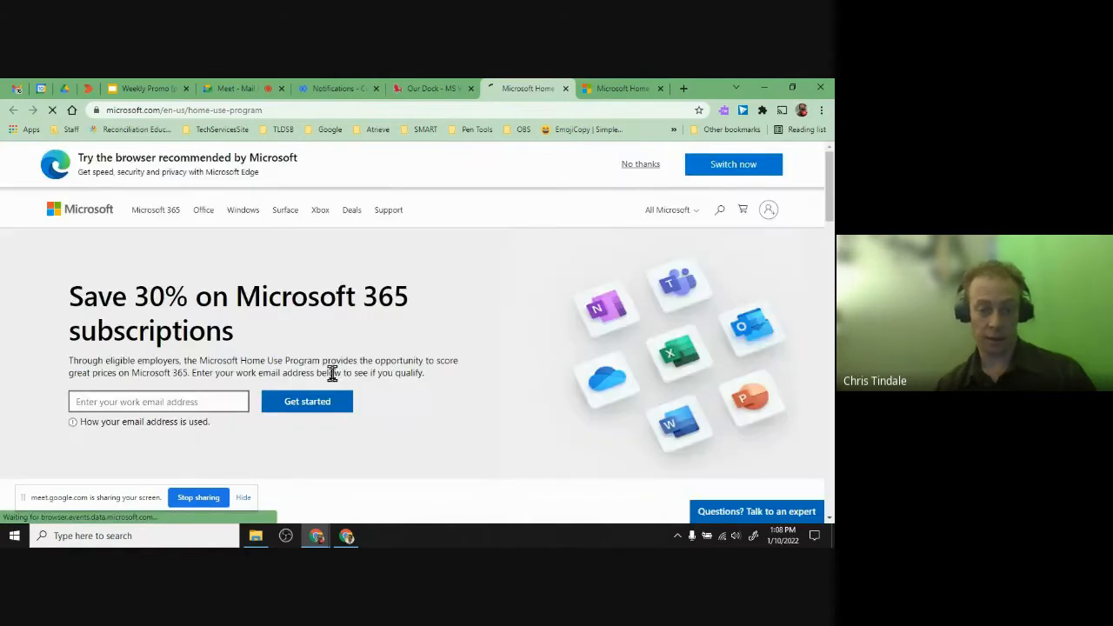
left_click(219, 387)
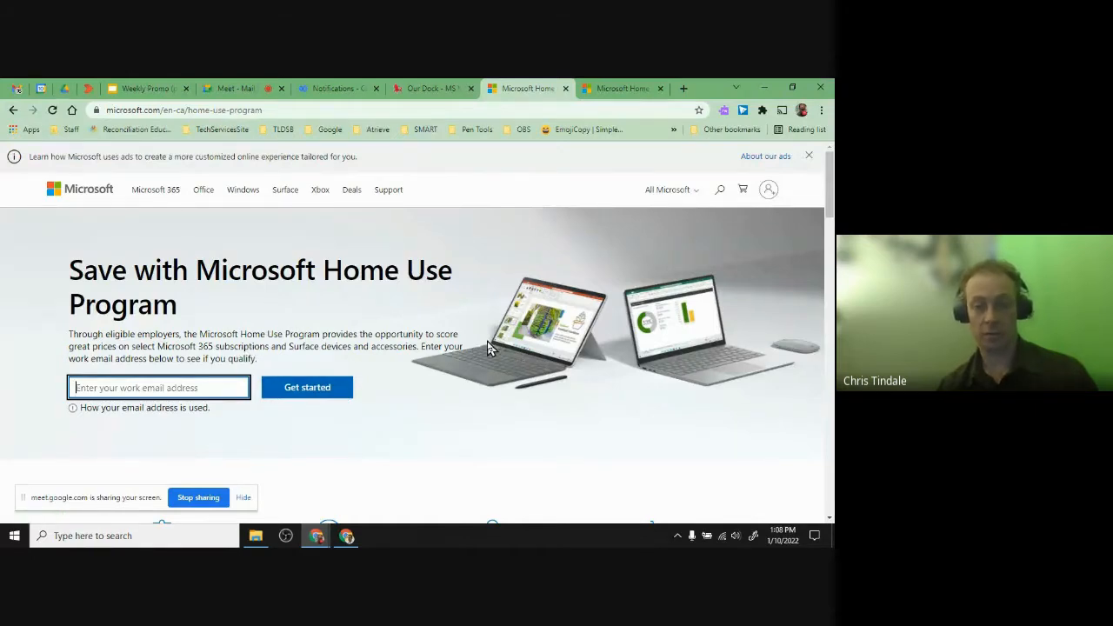
- Close the duplicate Microsoft Home Use Program page and the Weekly Promo presentation, keeping the Our Dock MS Word page open
left_click(660, 89)
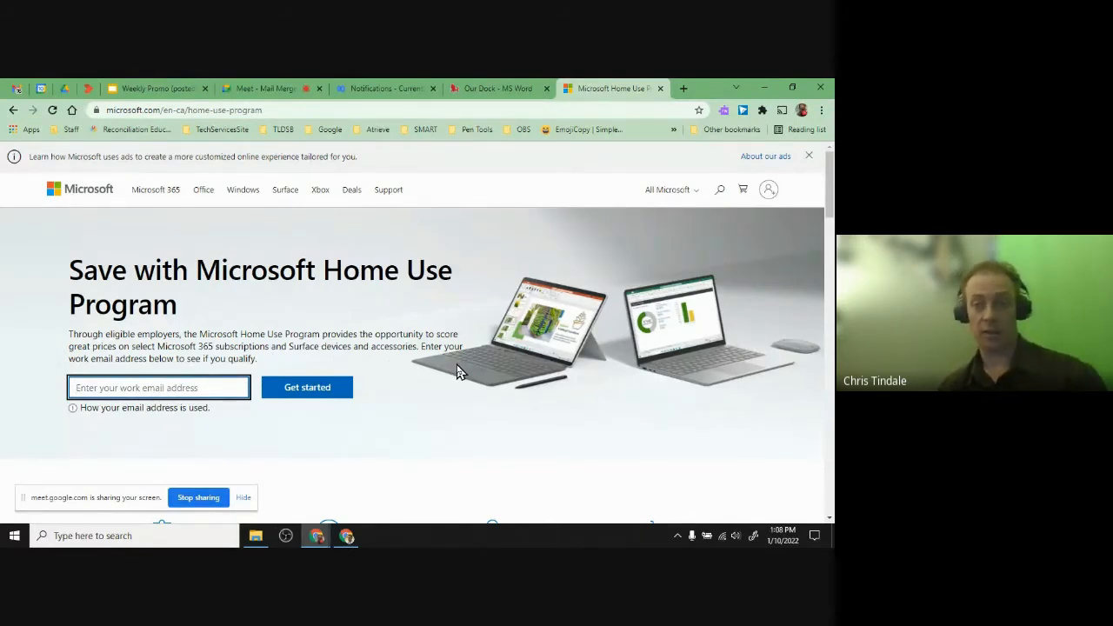
left_click(485, 90)
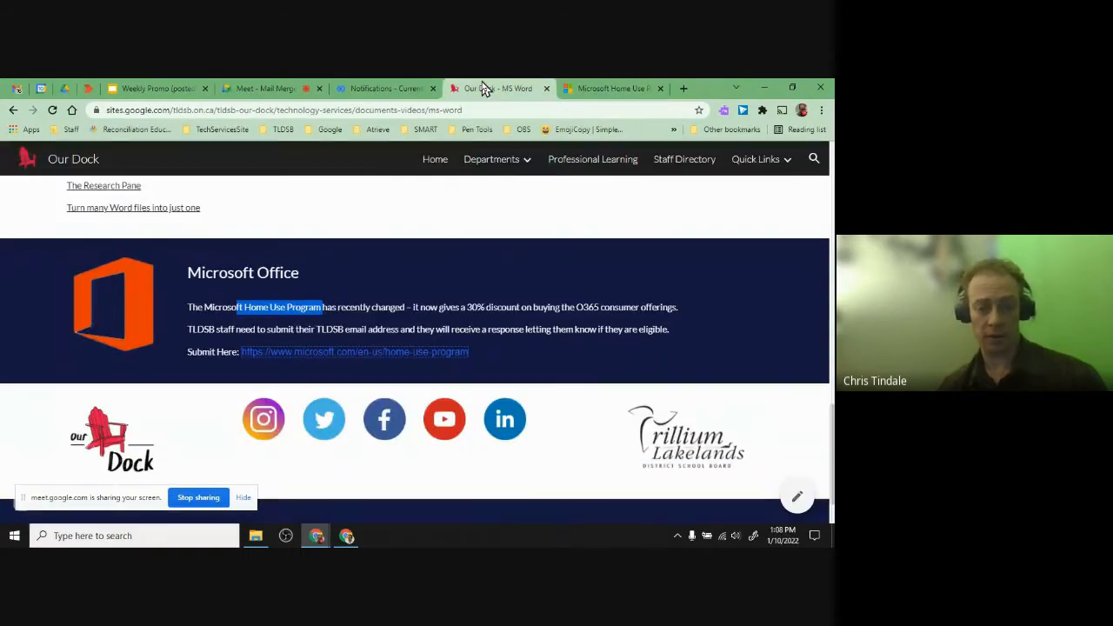
left_click(606, 311)
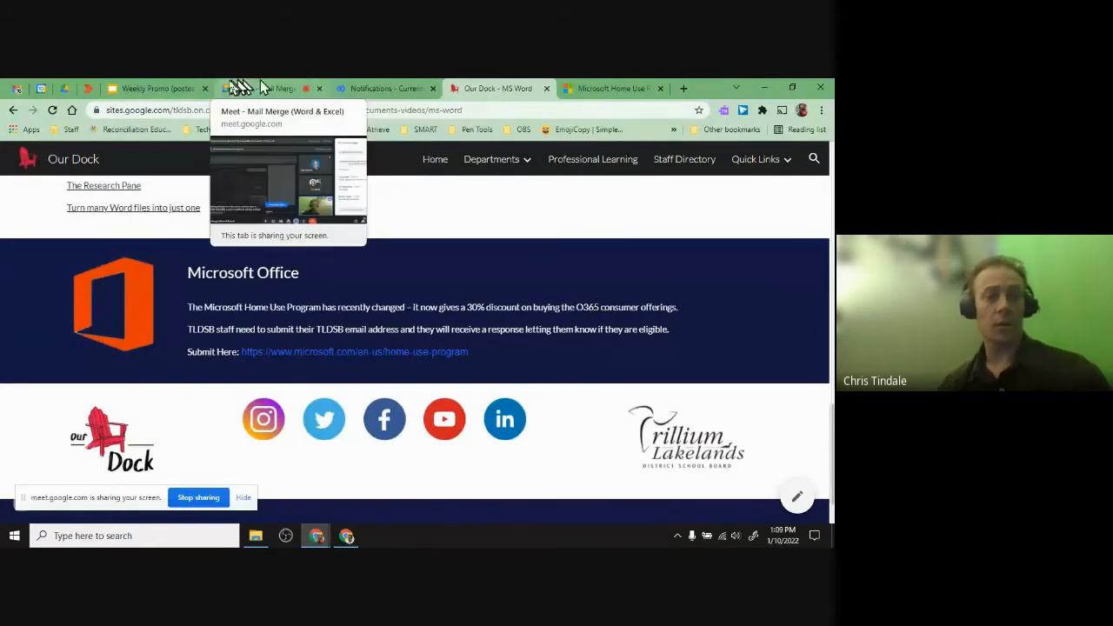
left_click(205, 87)
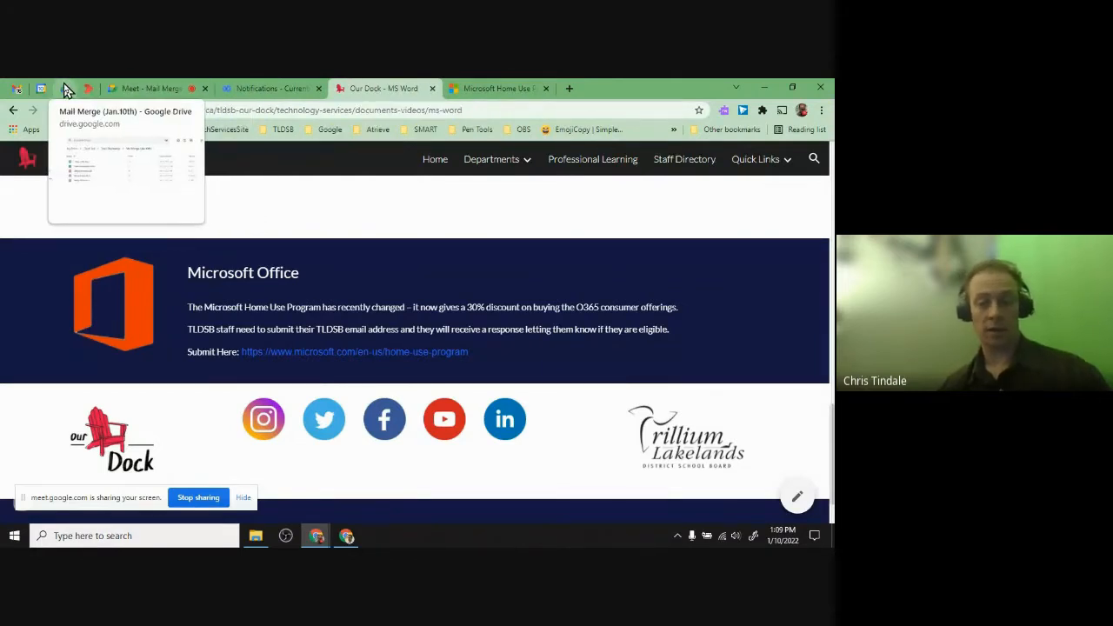
- Open Fake Demographics.xlsx from the Mail Merge (Jan.10th) folder in Google Drive
left_click(67, 90)
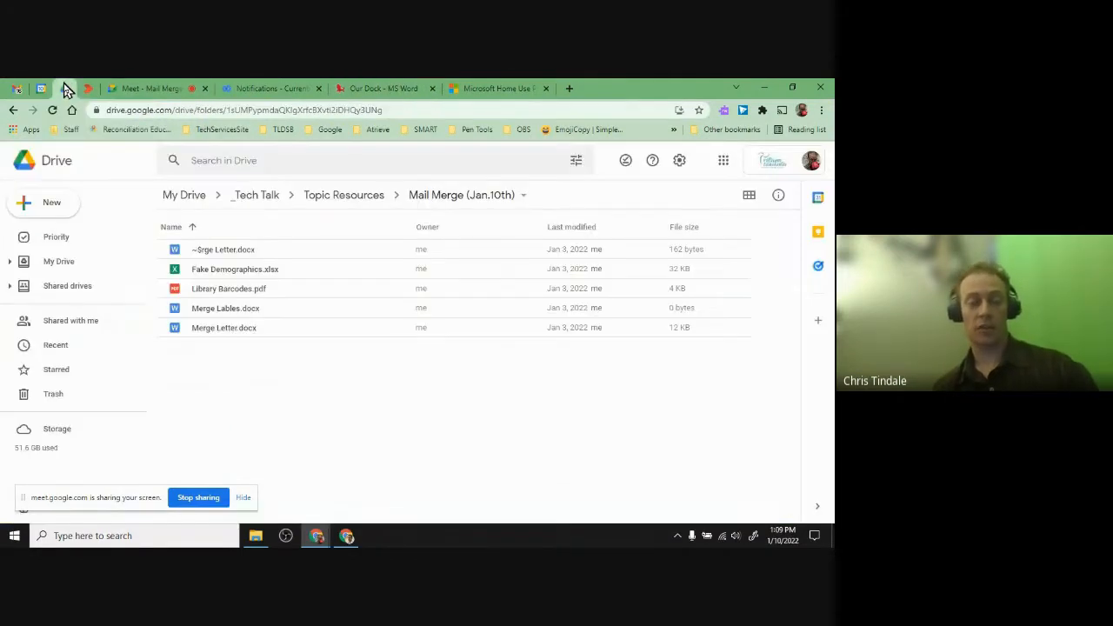
right_click(240, 280)
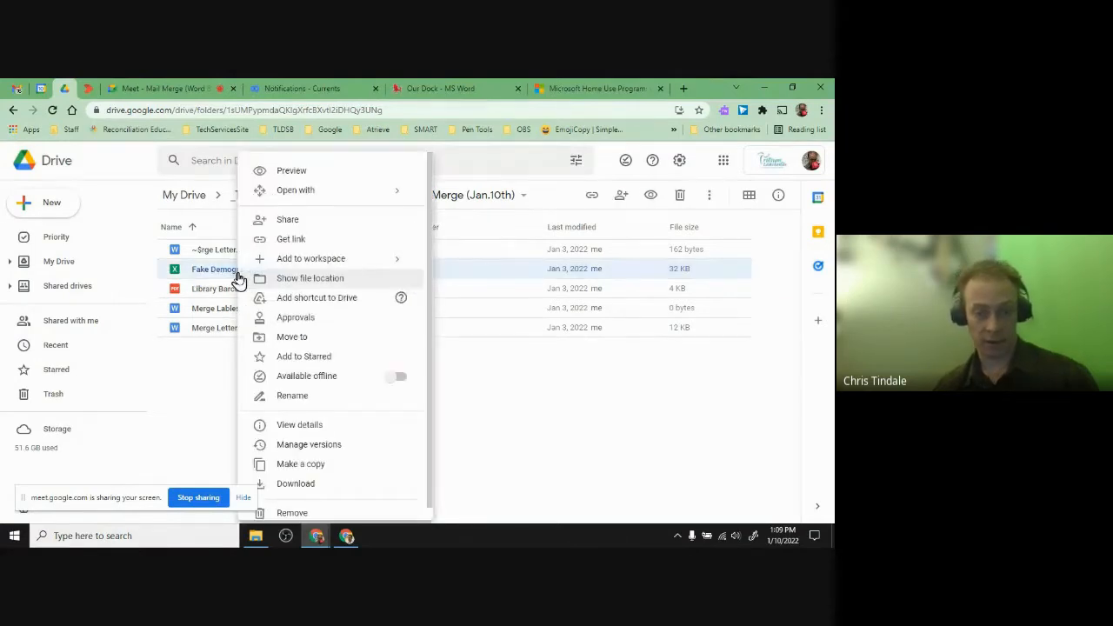
left_click(239, 280)
double_click(239, 280)
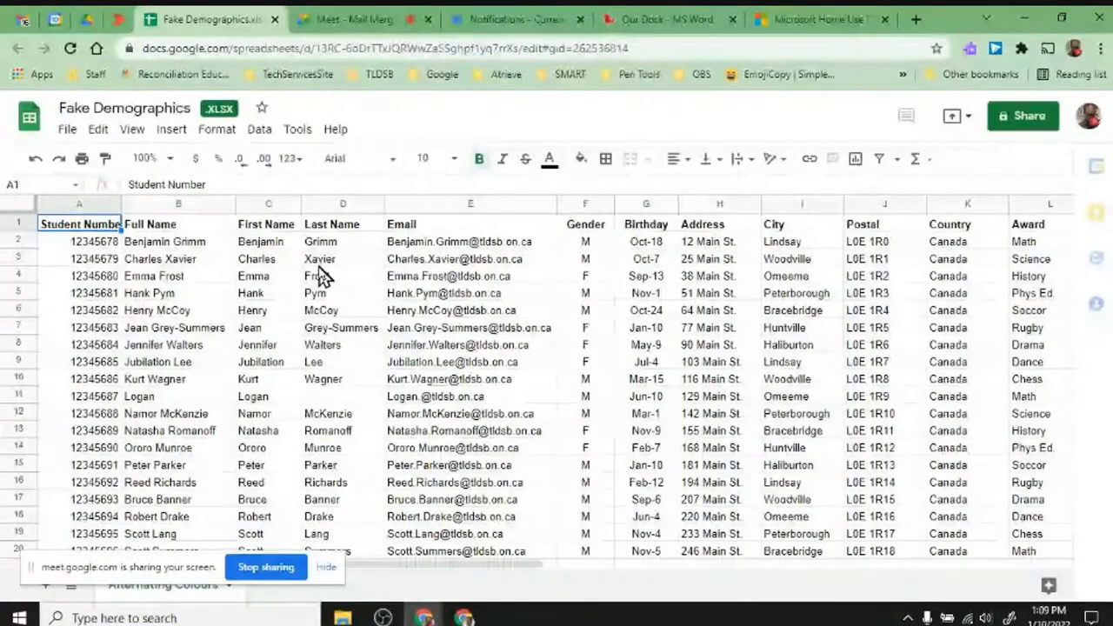
- Replace everything from "edit" onward in the spreadsheet's URL with "copy", and copy the complete link
left_click(523, 49)
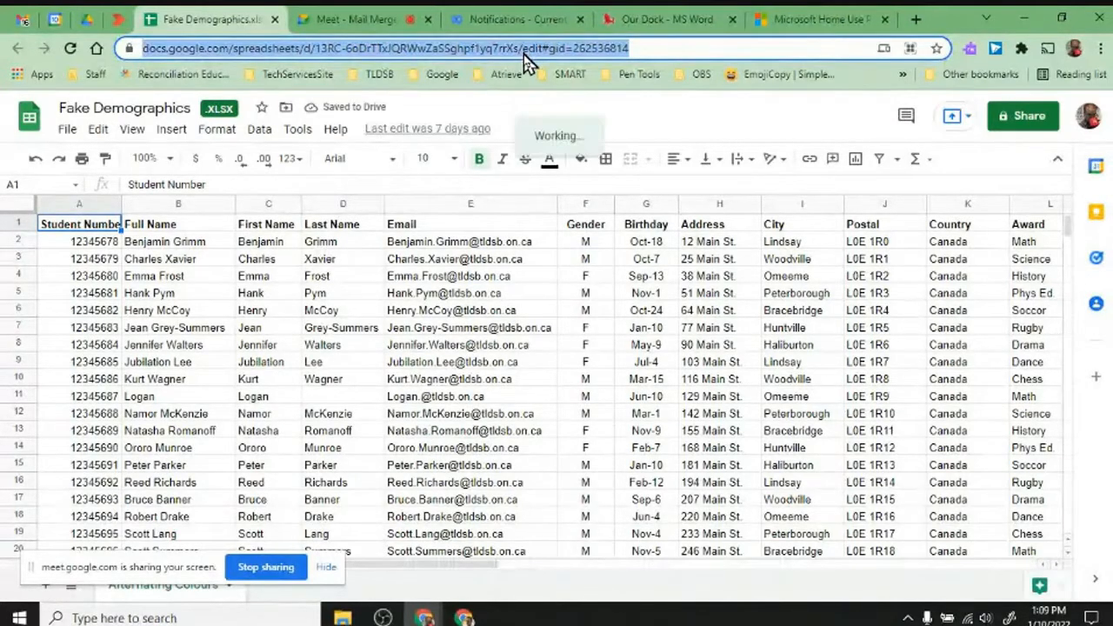
left_click(525, 52)
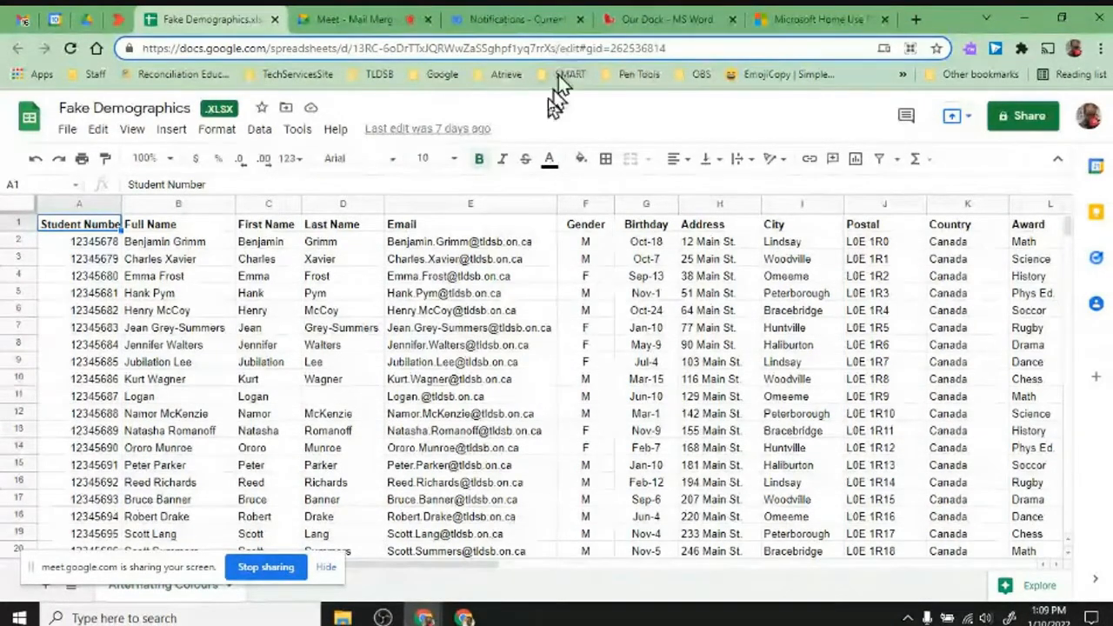
double_click(569, 49)
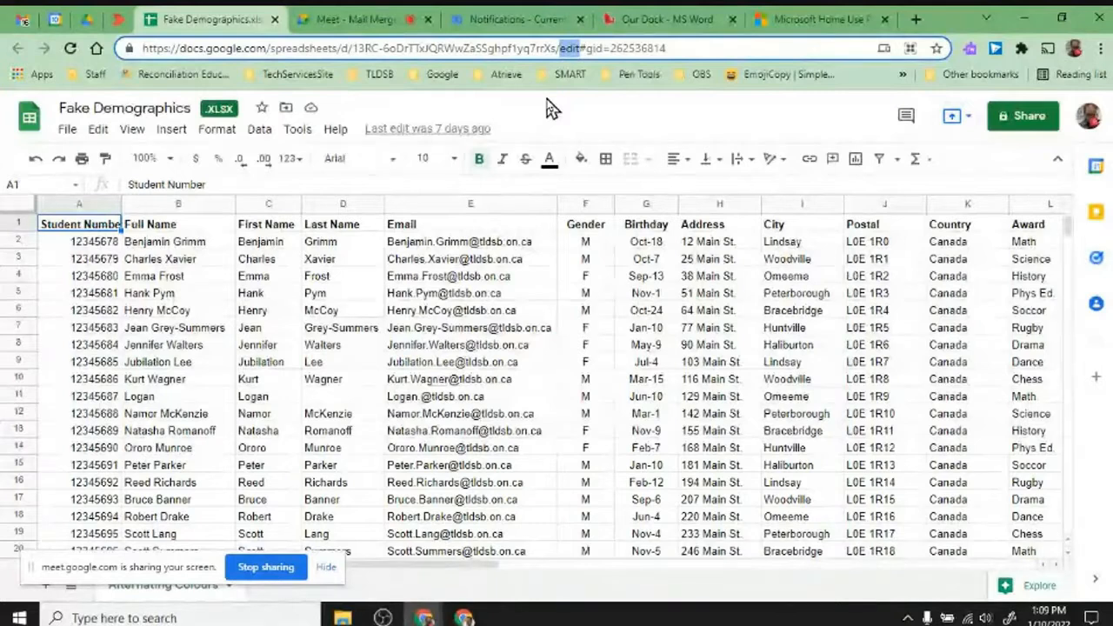
key("shift+Right")
key("shift+Right")
key("shift+Right")
key("shift+Right")
key("shift+Right")
key("shift+Right")
key("shift+Right")
key("shift+Right")
key("shift+Right")
key("shift+Right")
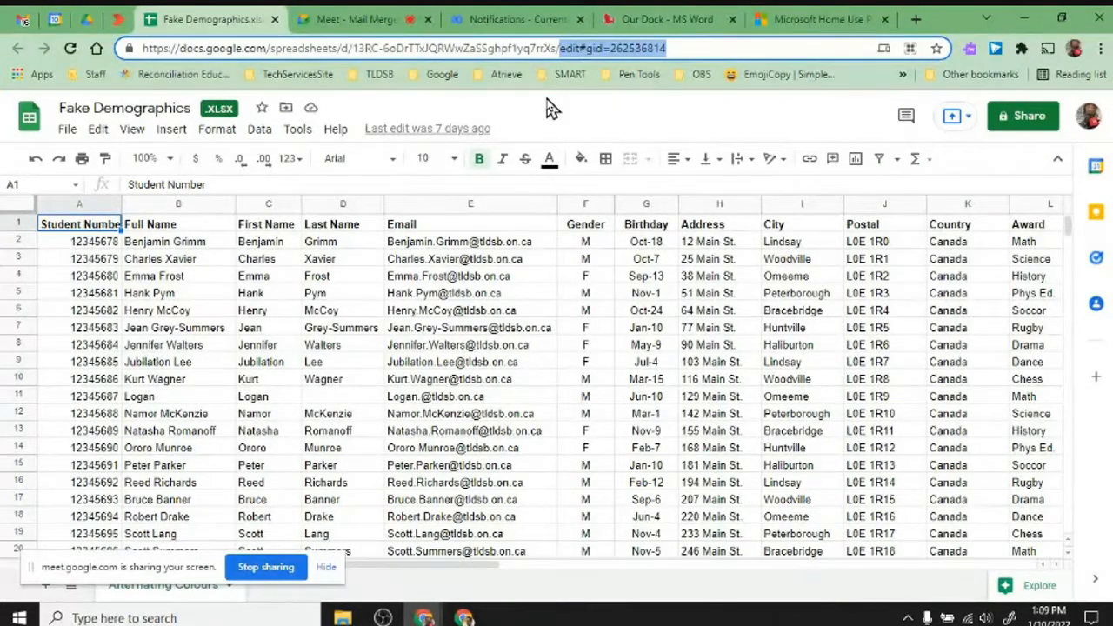
key("BackSpace")
type("copy")
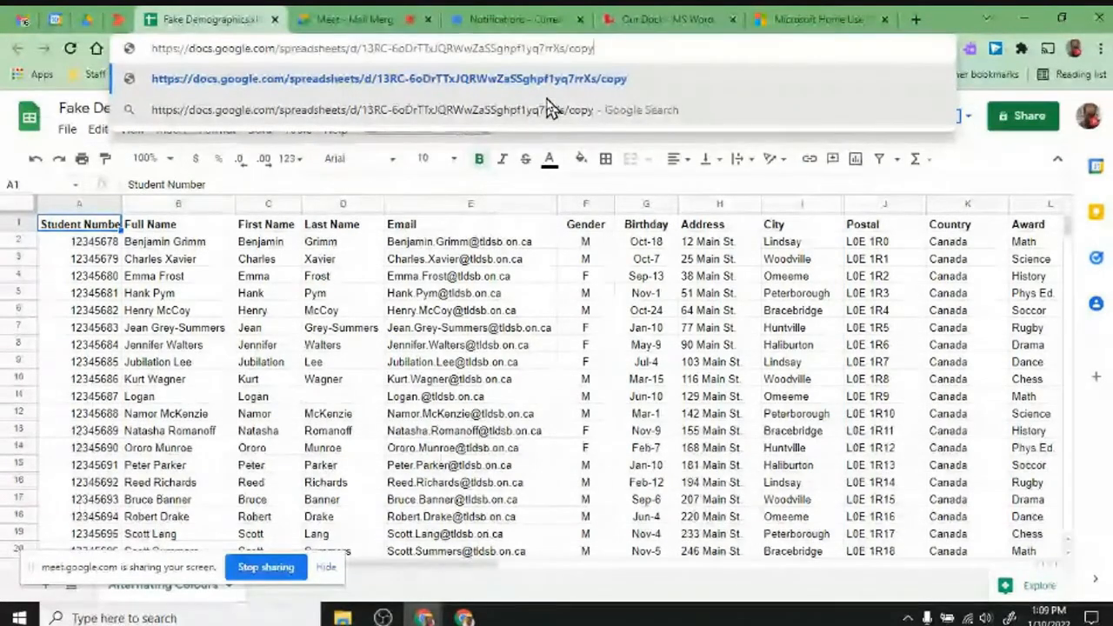
key("ctrl+a")
key("ctrl+c")
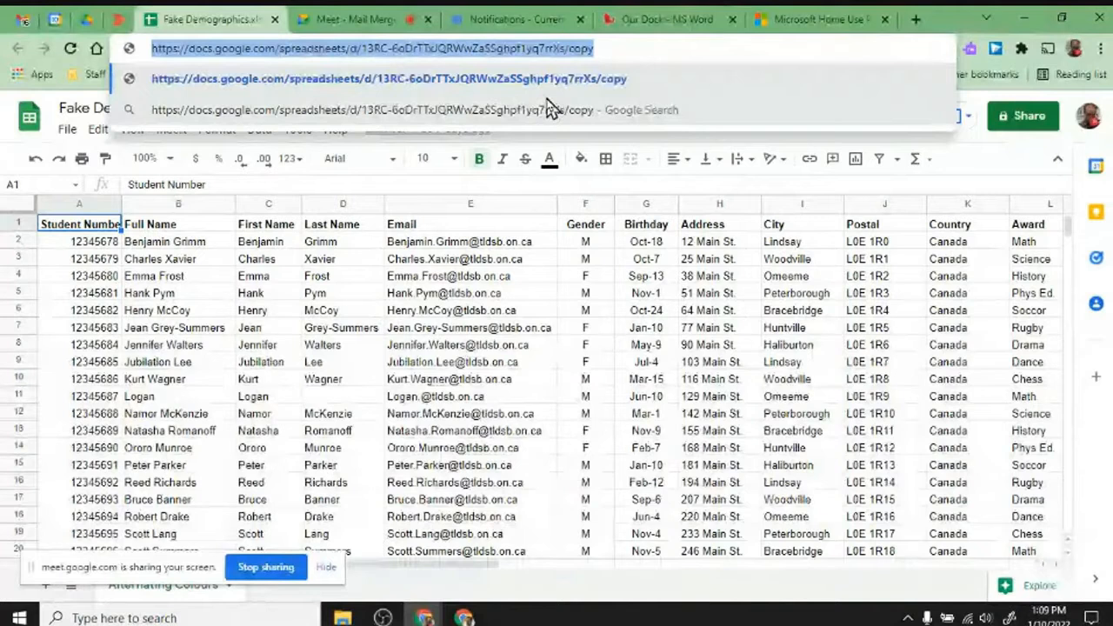
- Send the copied link to everyone in the Google Meet chat, and use it to make a copy of the spreadsheet
left_click(354, 20)
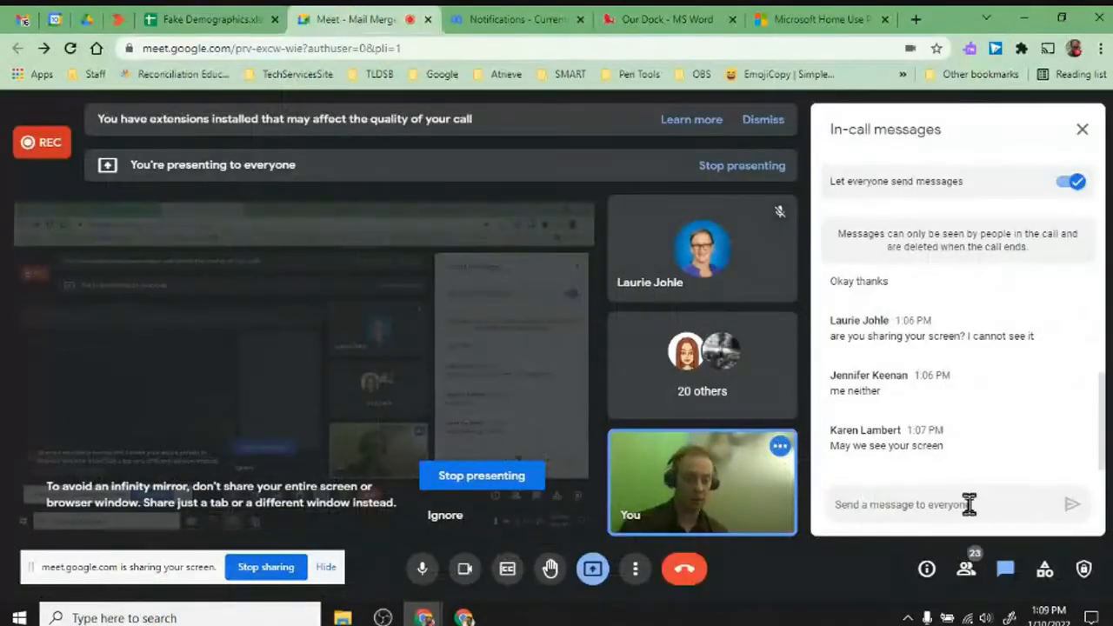
key("ctrl+v")
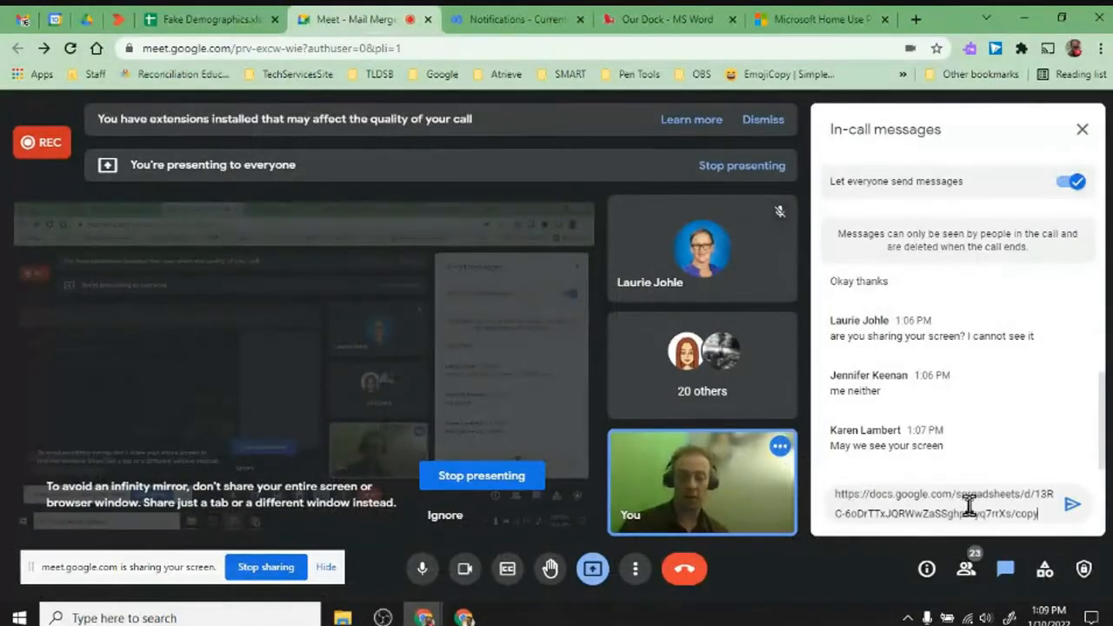
left_click(1072, 506)
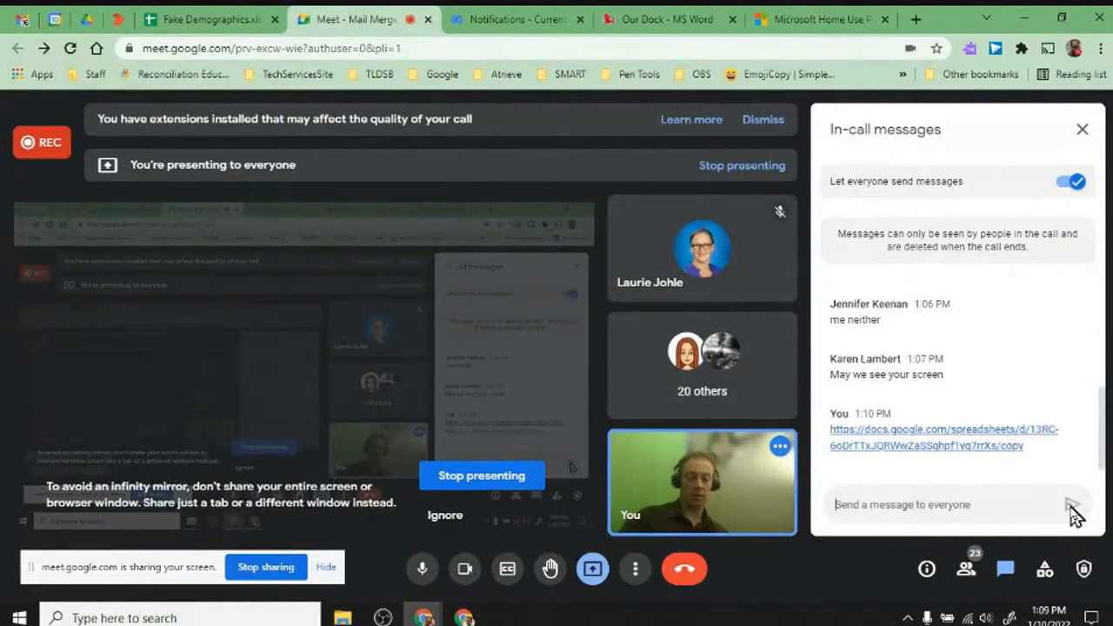
left_click(909, 445)
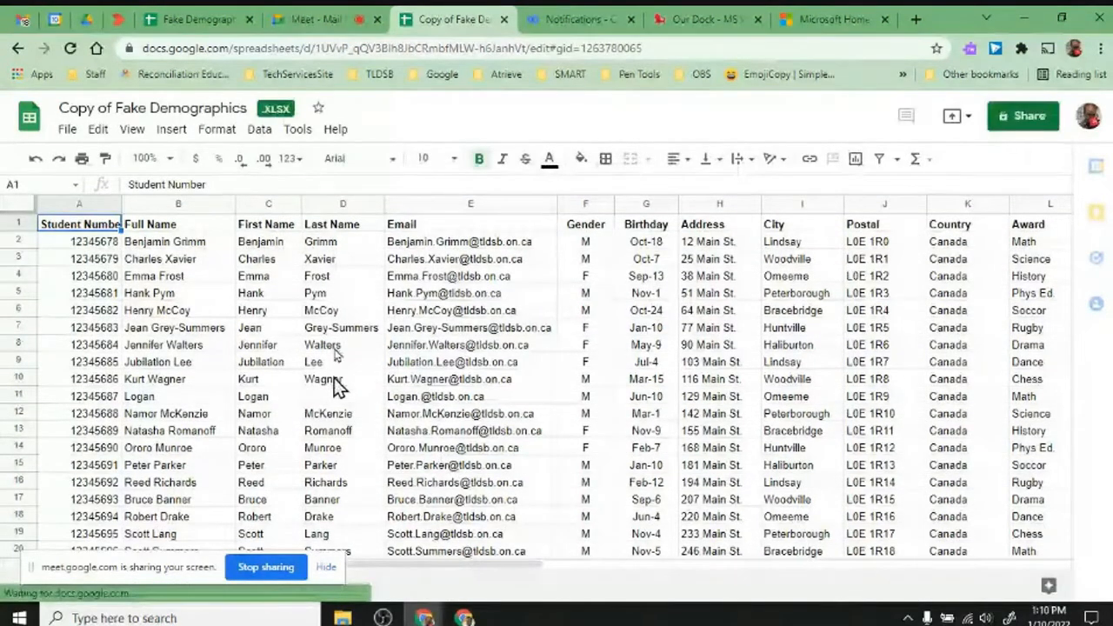
- Share the original Fake Demographics spreadsheet by link with Trillium Lakelands District School Board
left_click(221, 18)
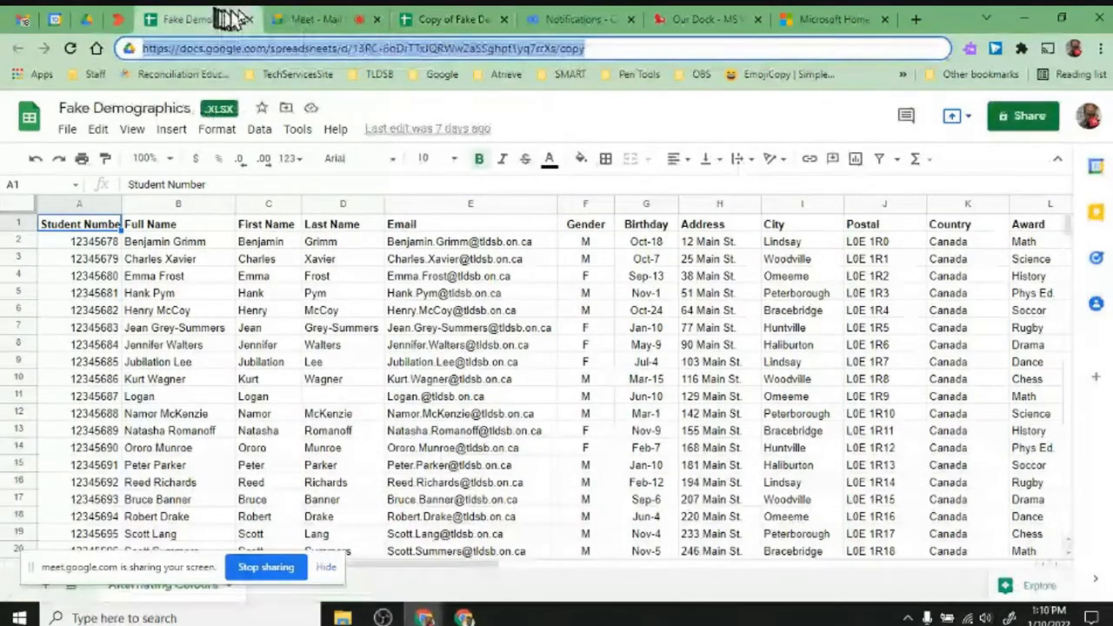
left_click(1022, 117)
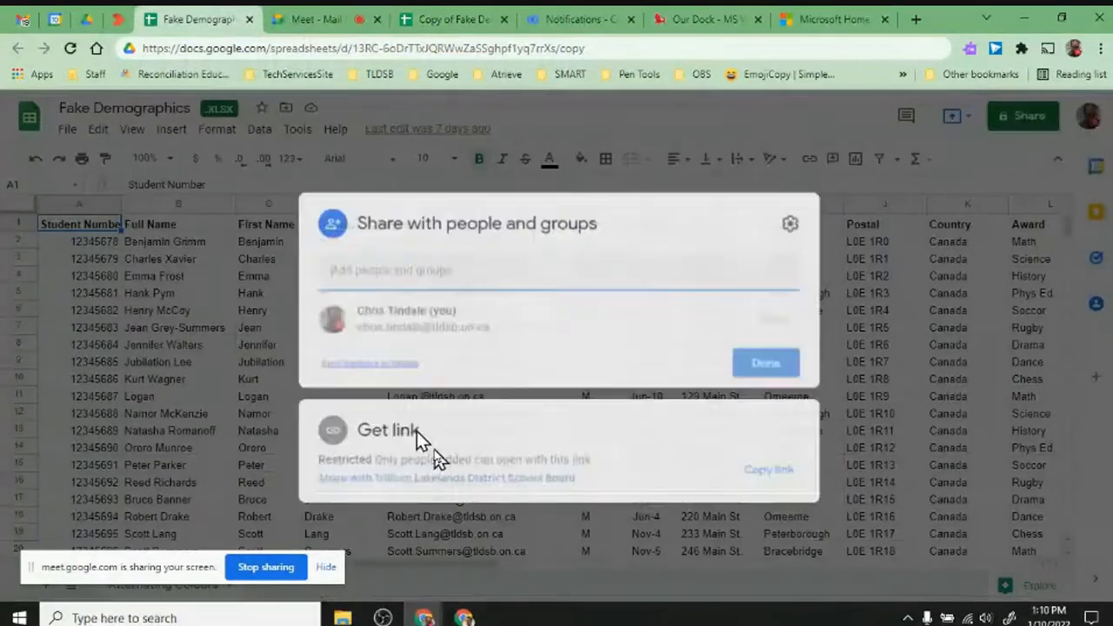
left_click(432, 483)
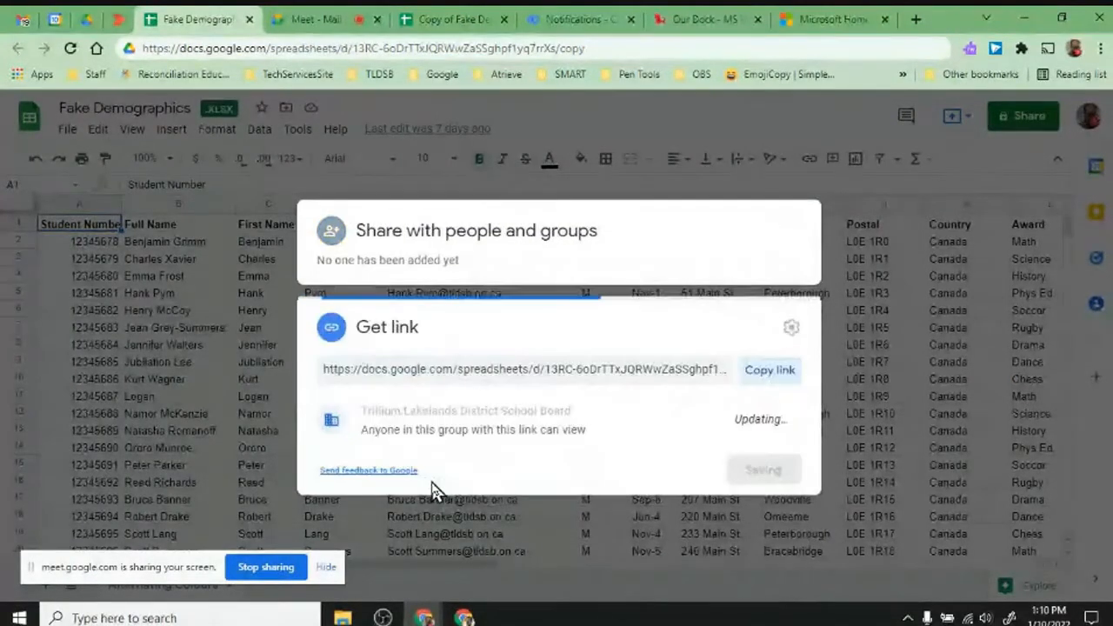
left_click(769, 469)
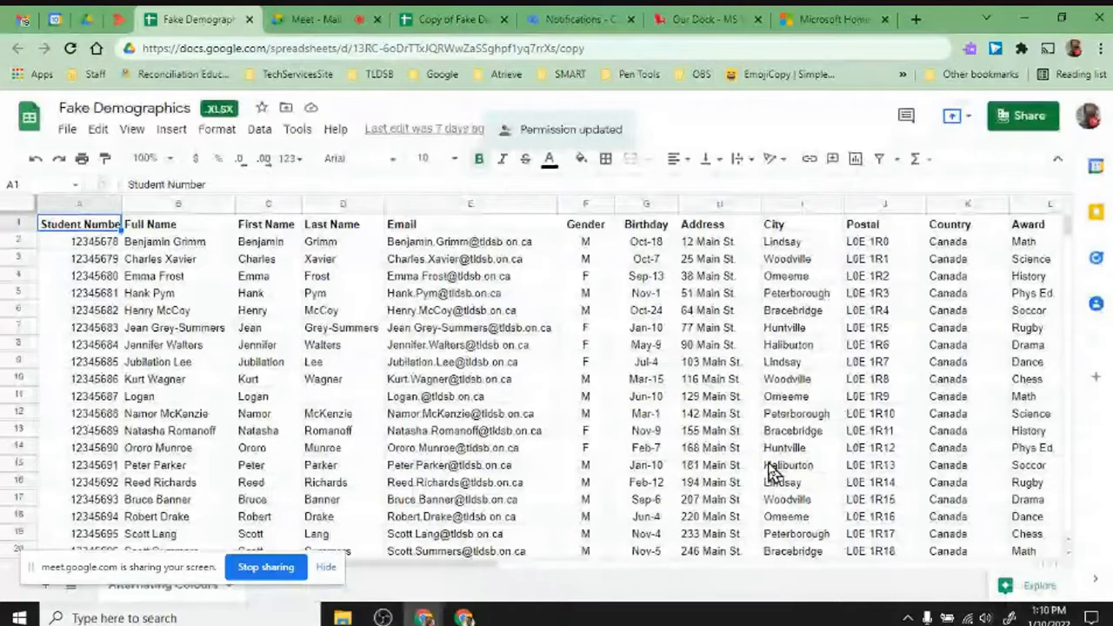
- Start downloading the Copy of Fake Demographics spreadsheet as a Microsoft Excel (.xlsx) file
left_click(451, 19)
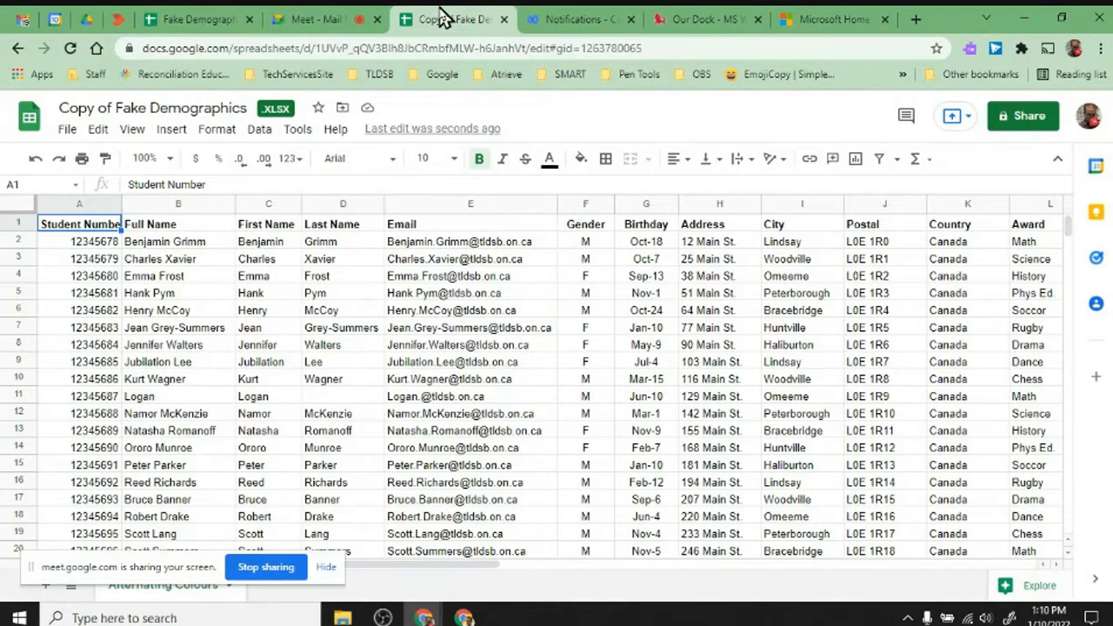
left_click(66, 132)
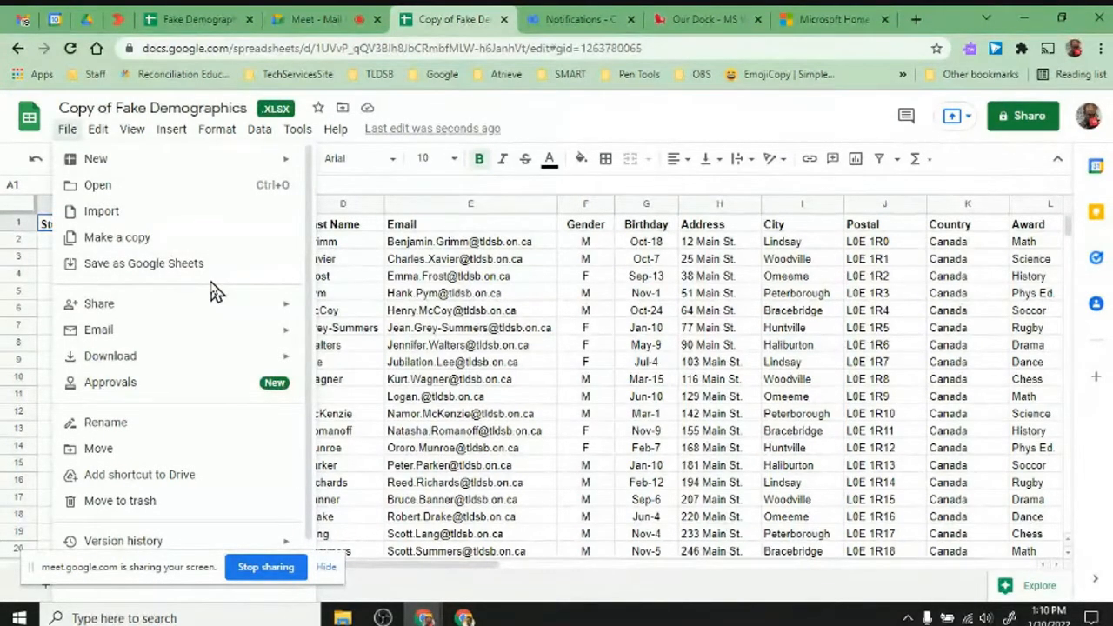
mouse_move(202, 360)
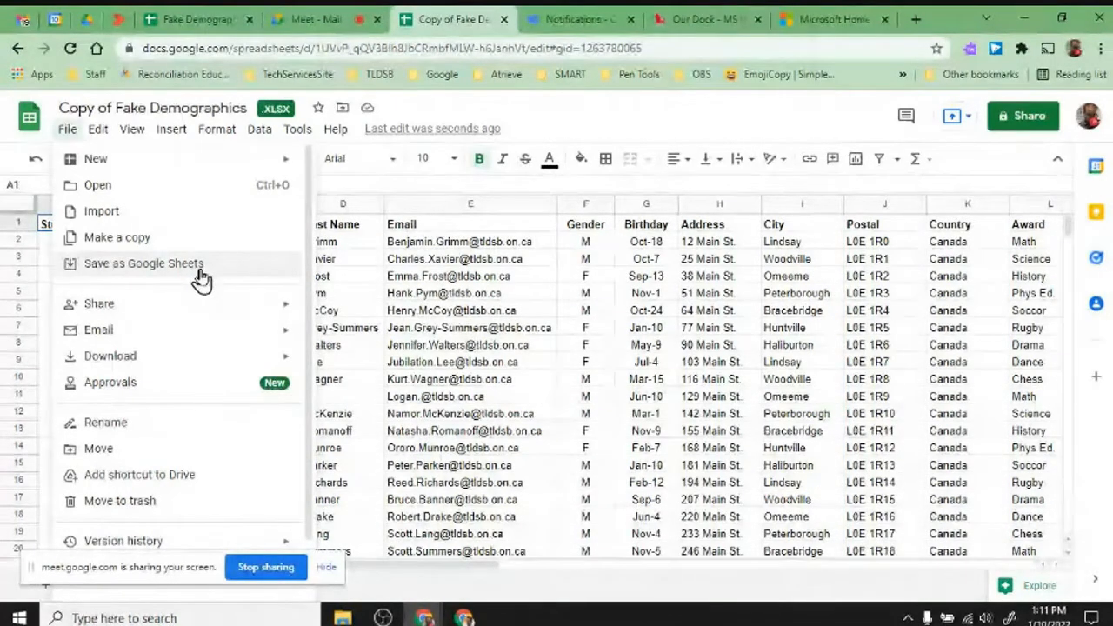
mouse_move(178, 367)
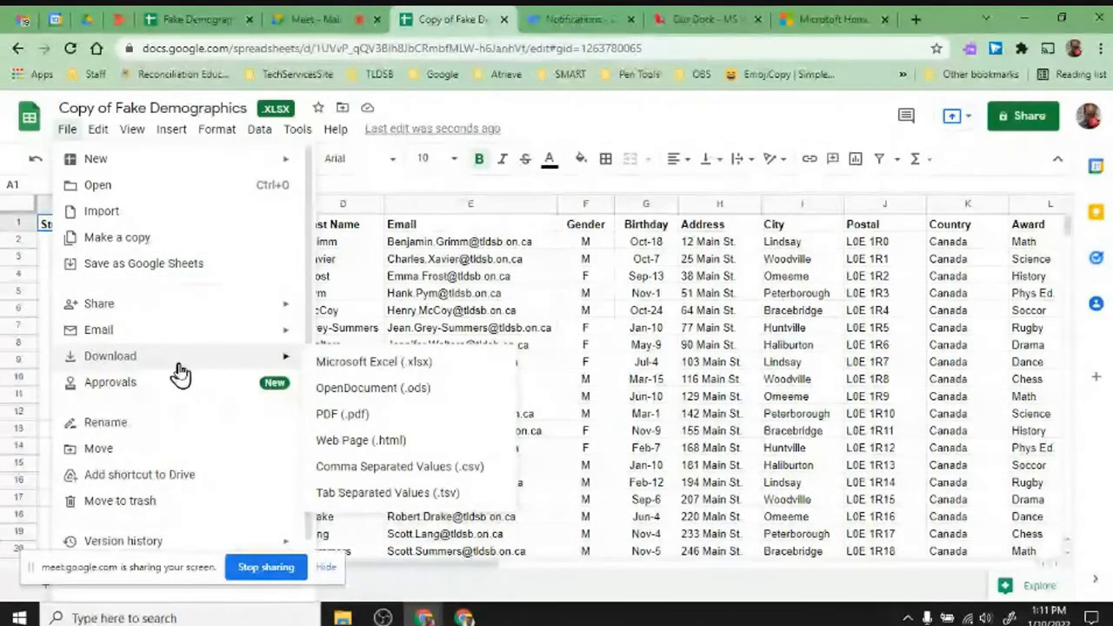
left_click(343, 369)
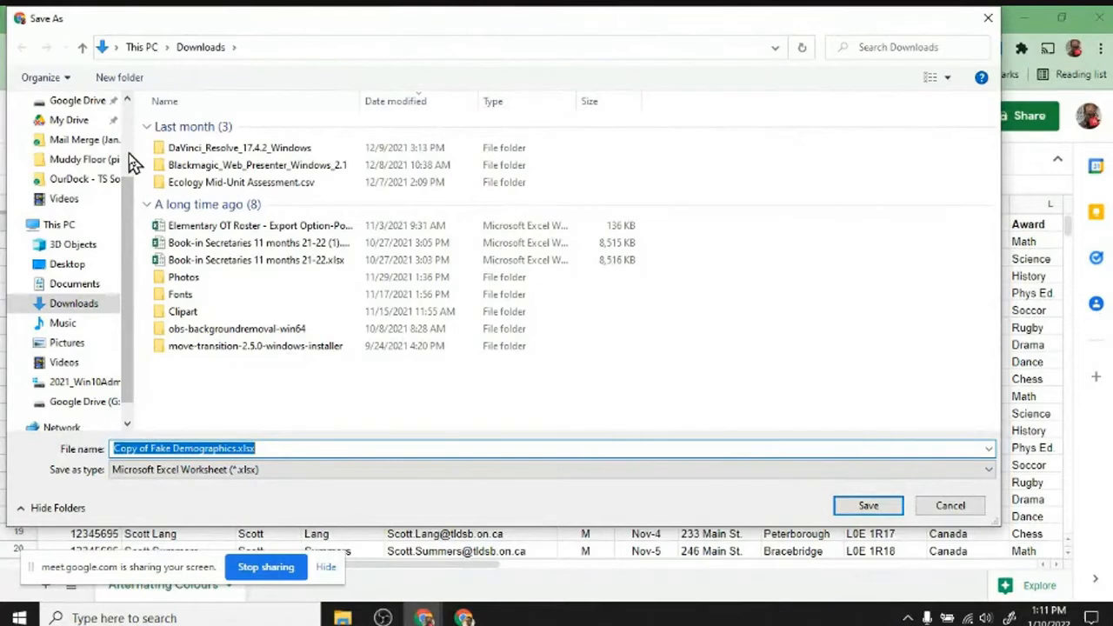
- Create a folder named "Merge Example" on the Desktop and save Copy of Fake Demographics.xlsx in it
scroll(131, 164, "up", 2)
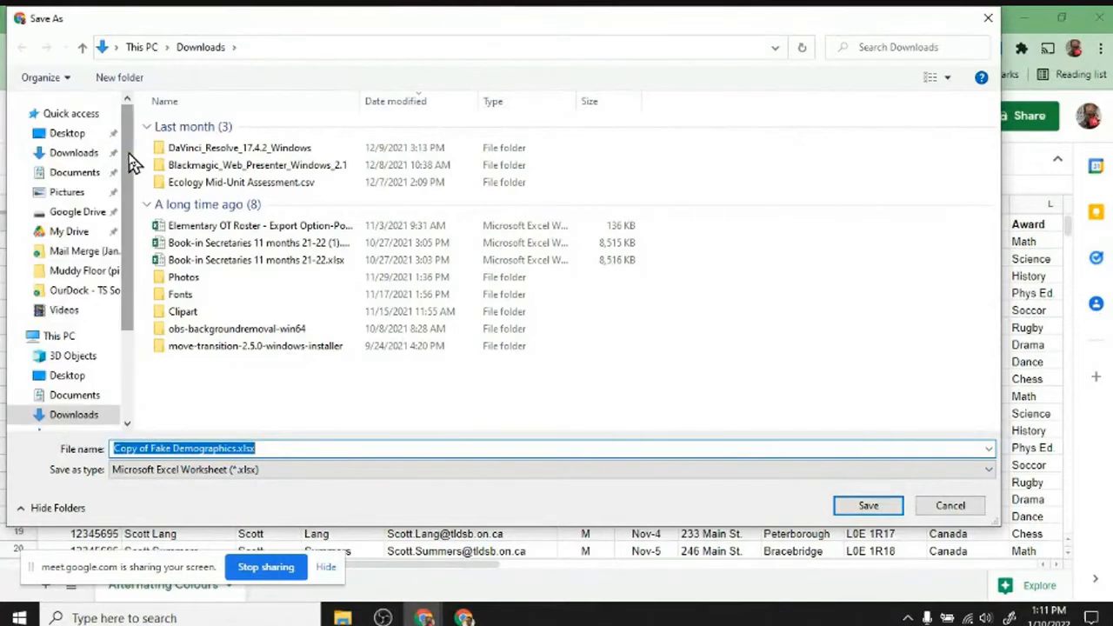
left_click(74, 137)
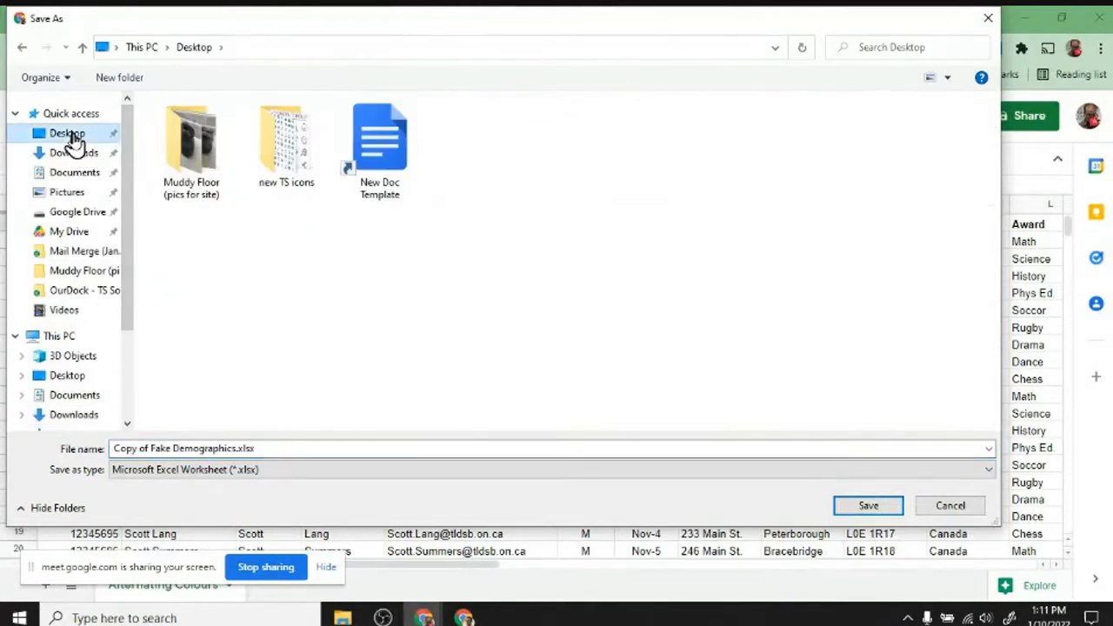
left_click(127, 80)
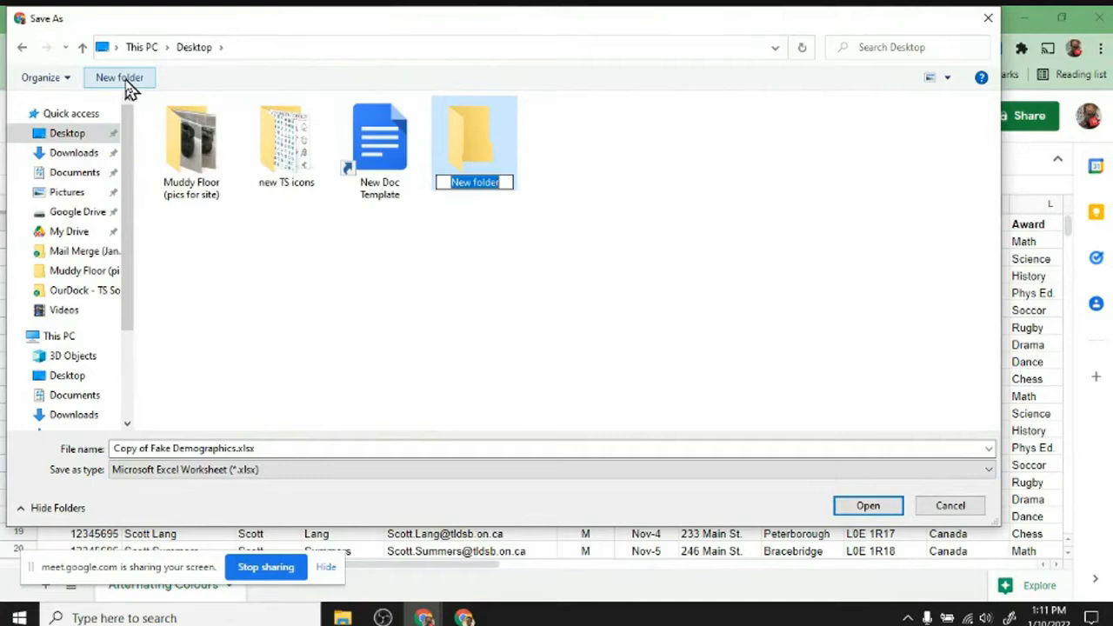
type("Mer")
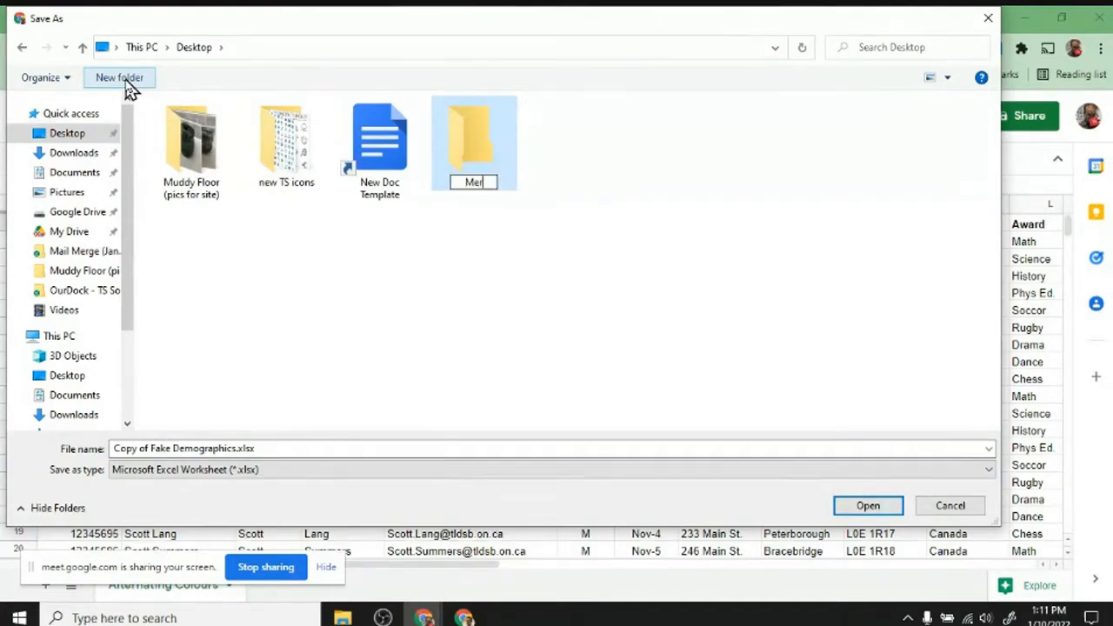
type("ge Example")
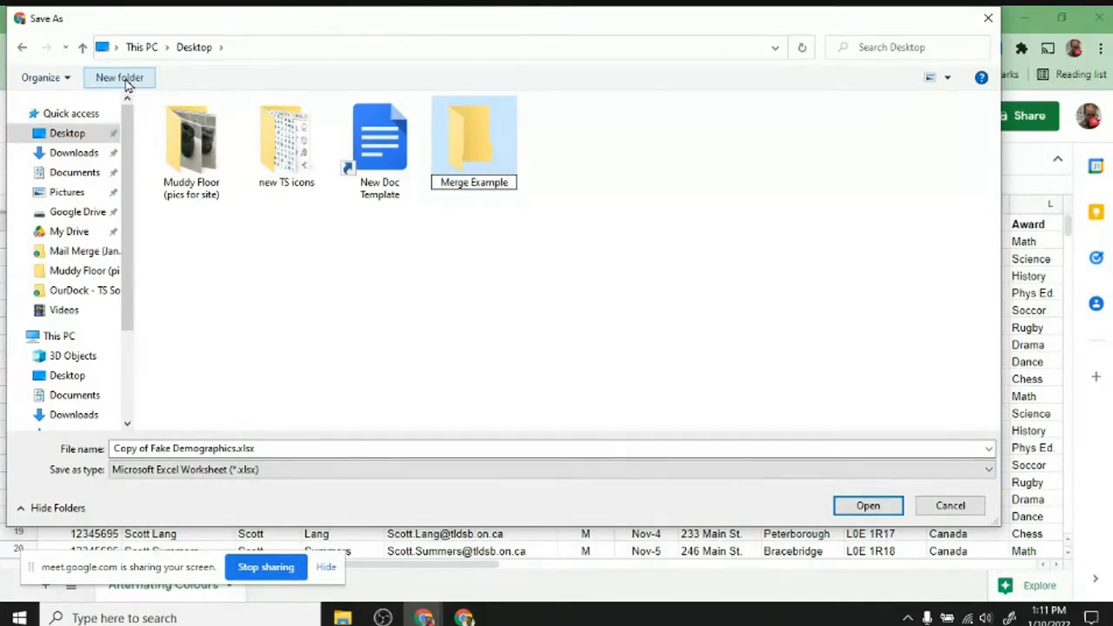
key("Return")
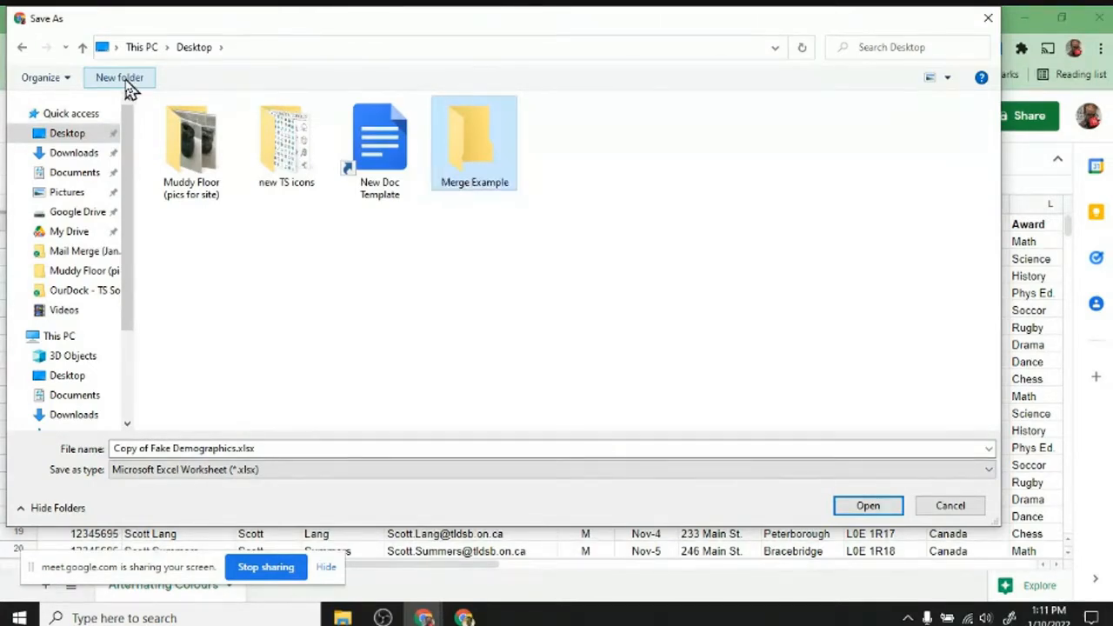
double_click(460, 148)
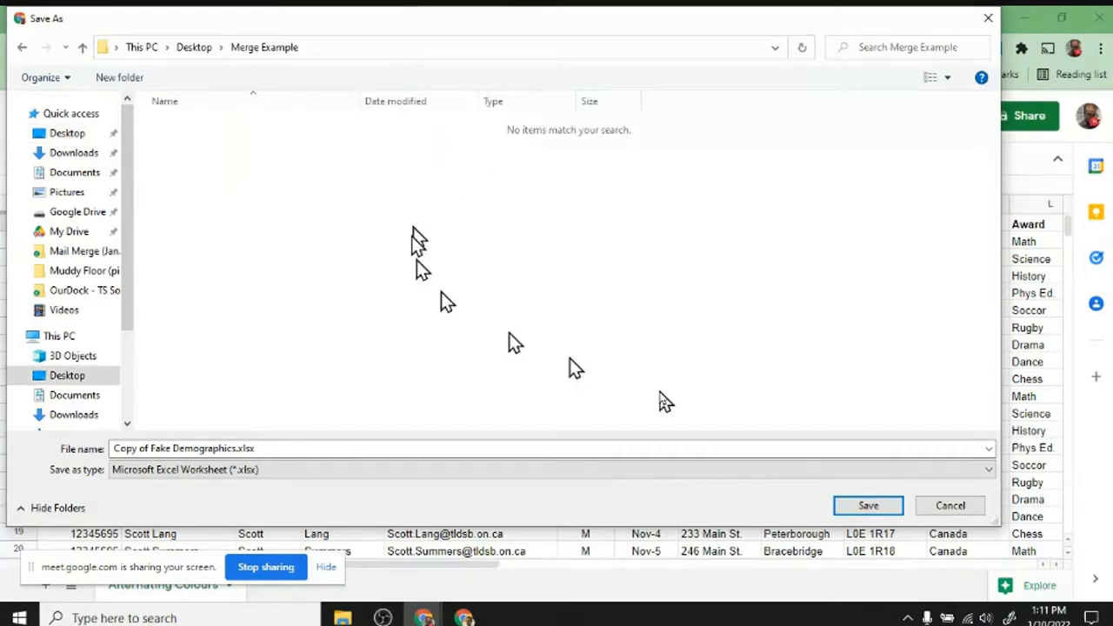
left_click(885, 508)
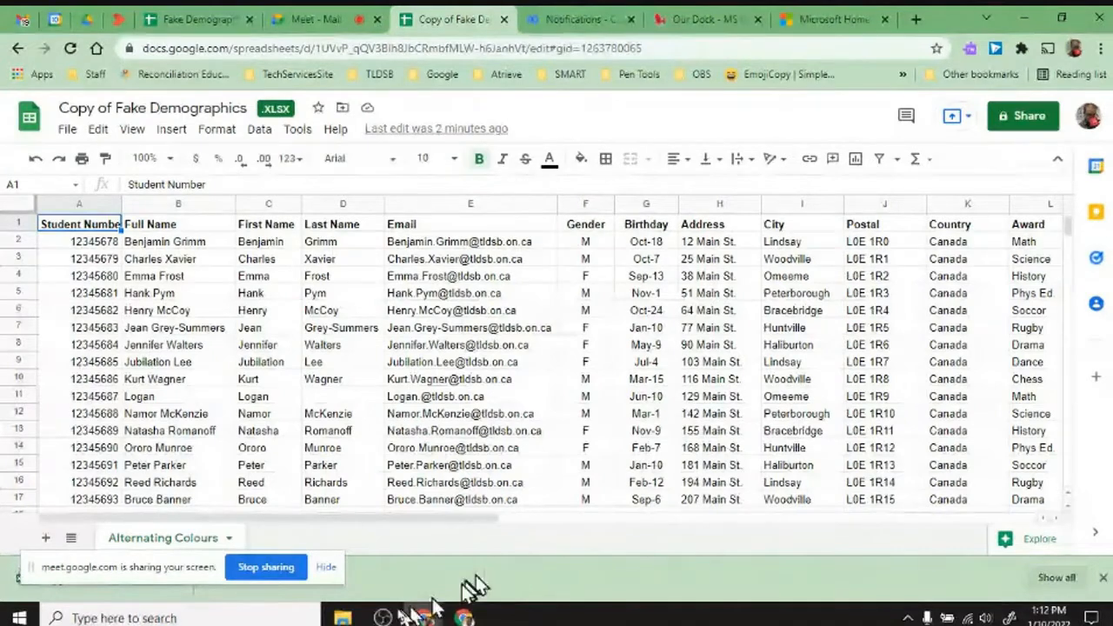
- Switch to File Explorer, open Copy of Fake Demographics.xlsx from the Desktop's Merge Example folder in Excel, and enable editing
left_click(343, 617)
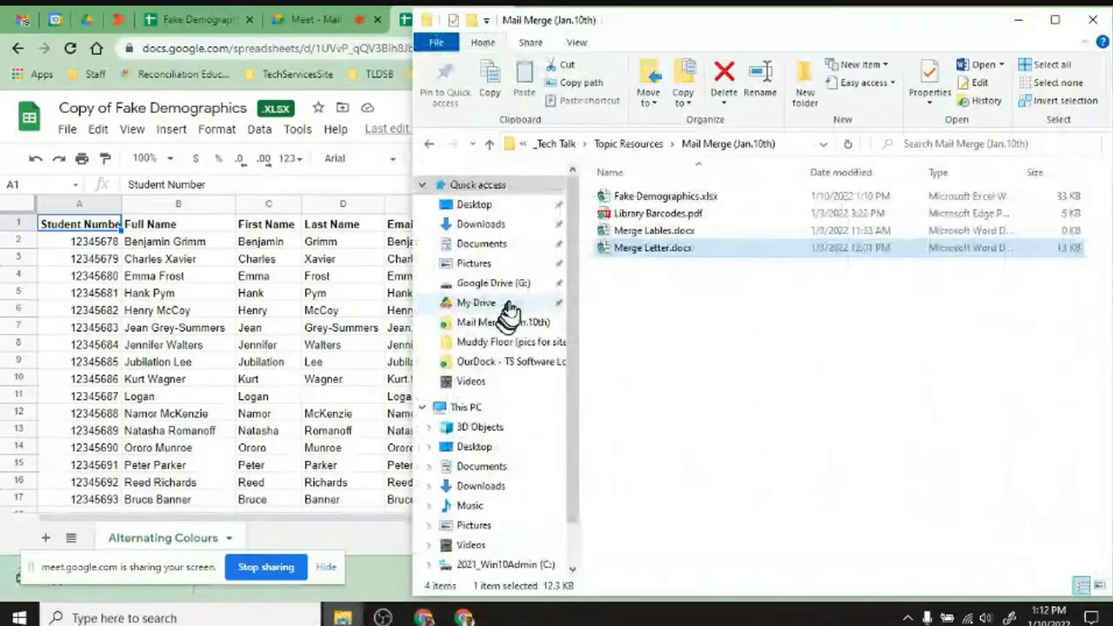
left_click(498, 210)
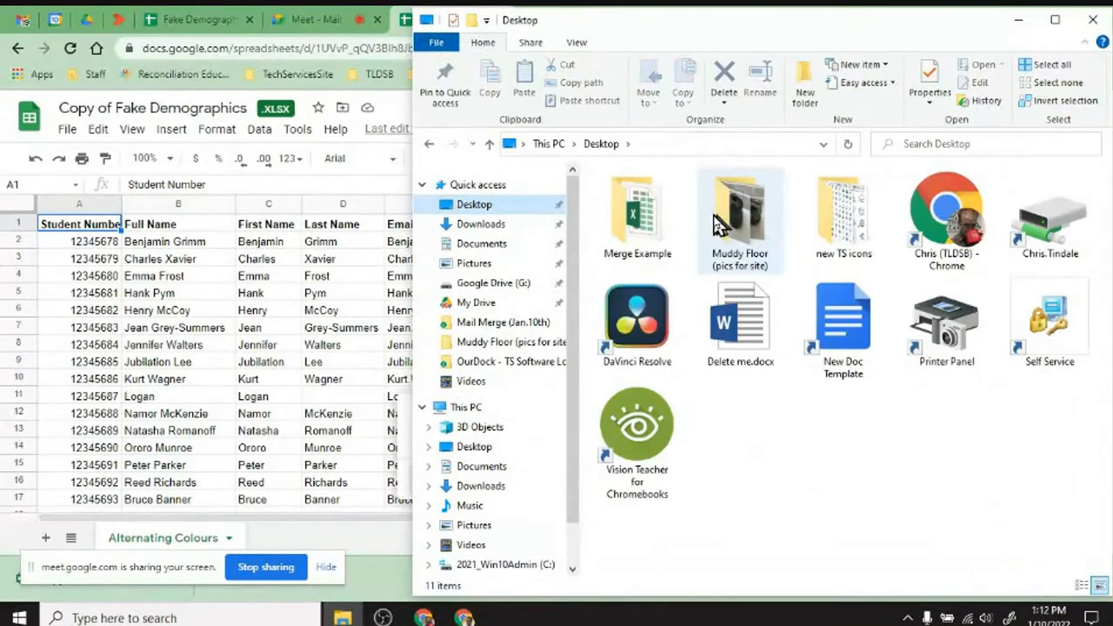
double_click(642, 219)
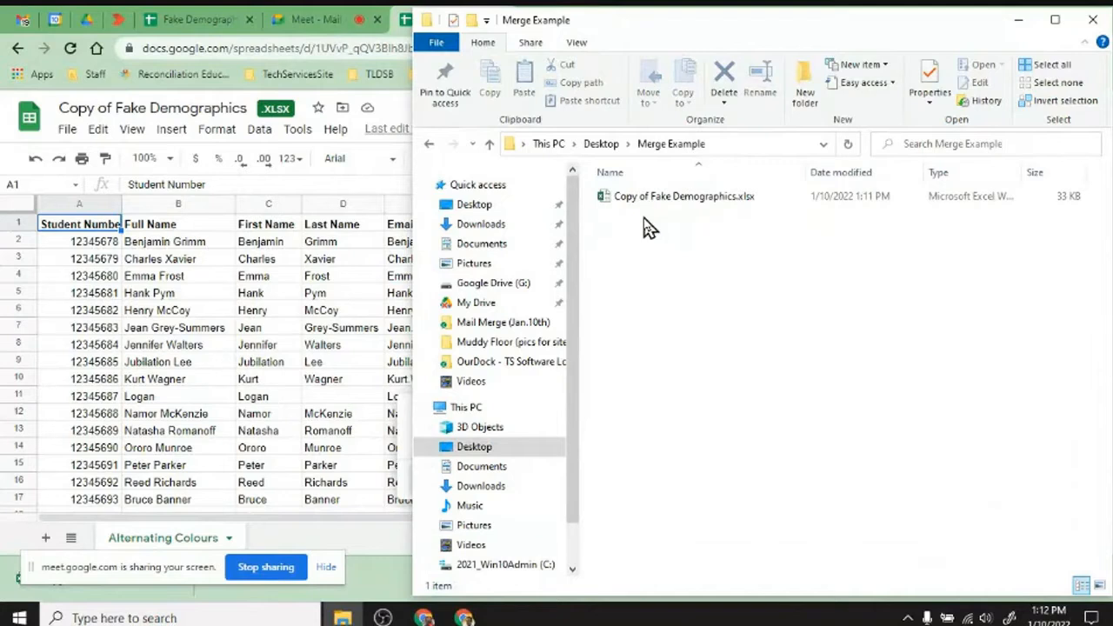
left_click(652, 210)
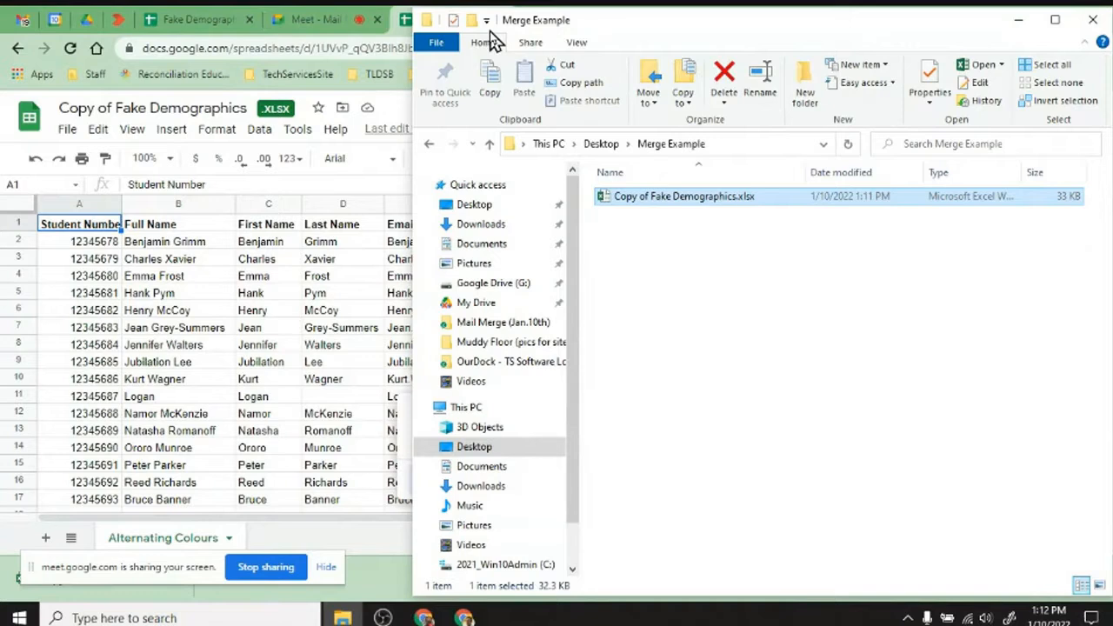
double_click(715, 200)
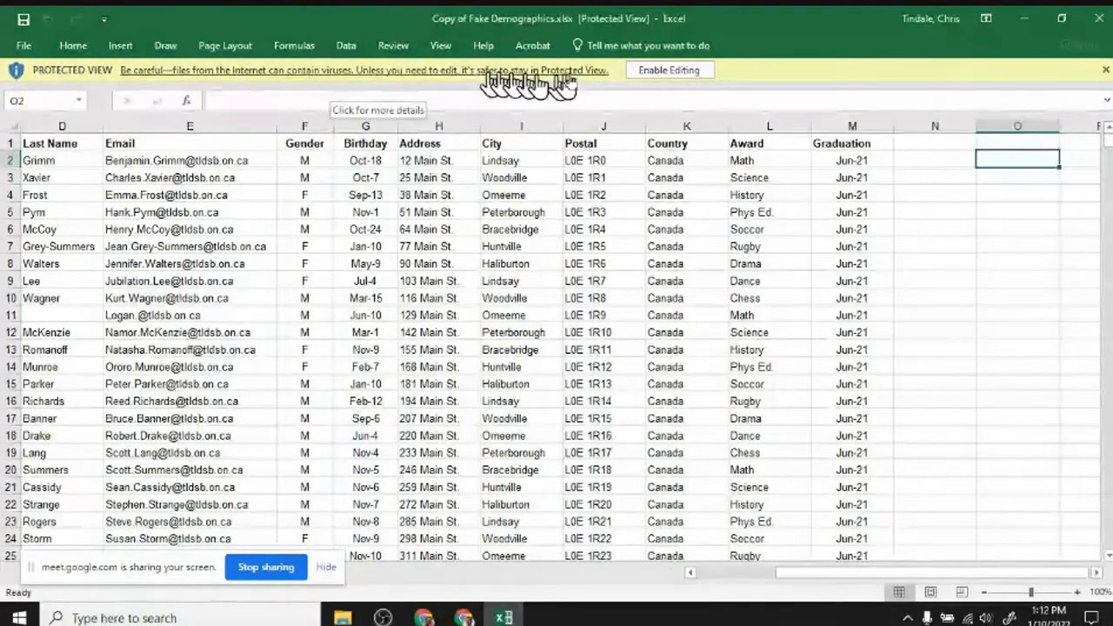
left_click(662, 73)
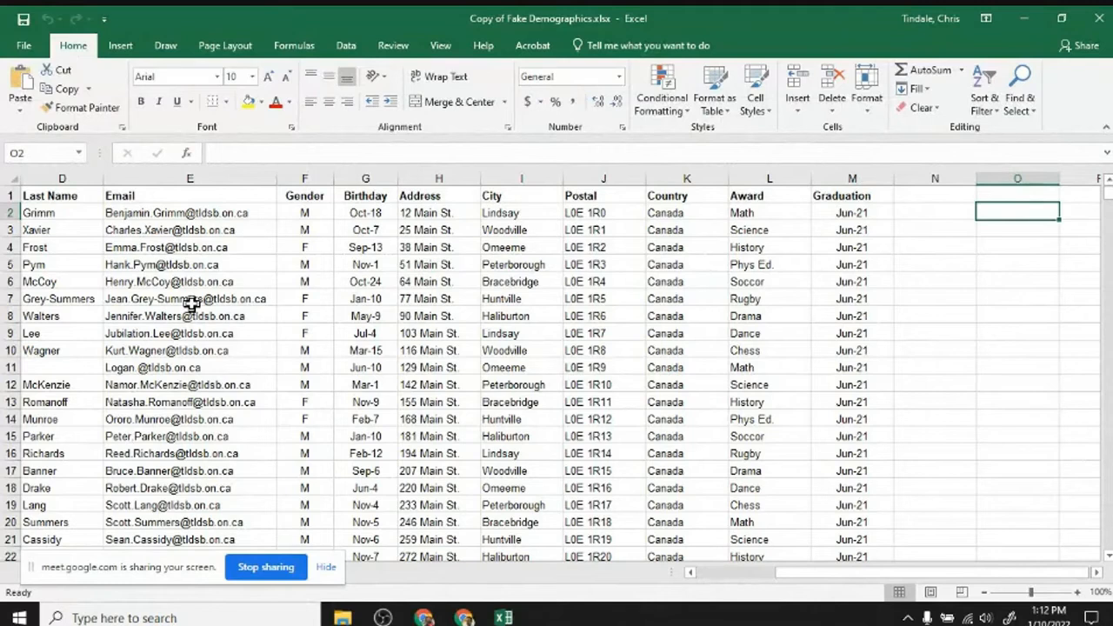
- Examine the workbook's column headings from Student Number to Graduation and its student records down to the last row
scroll(261, 306, "left", 3)
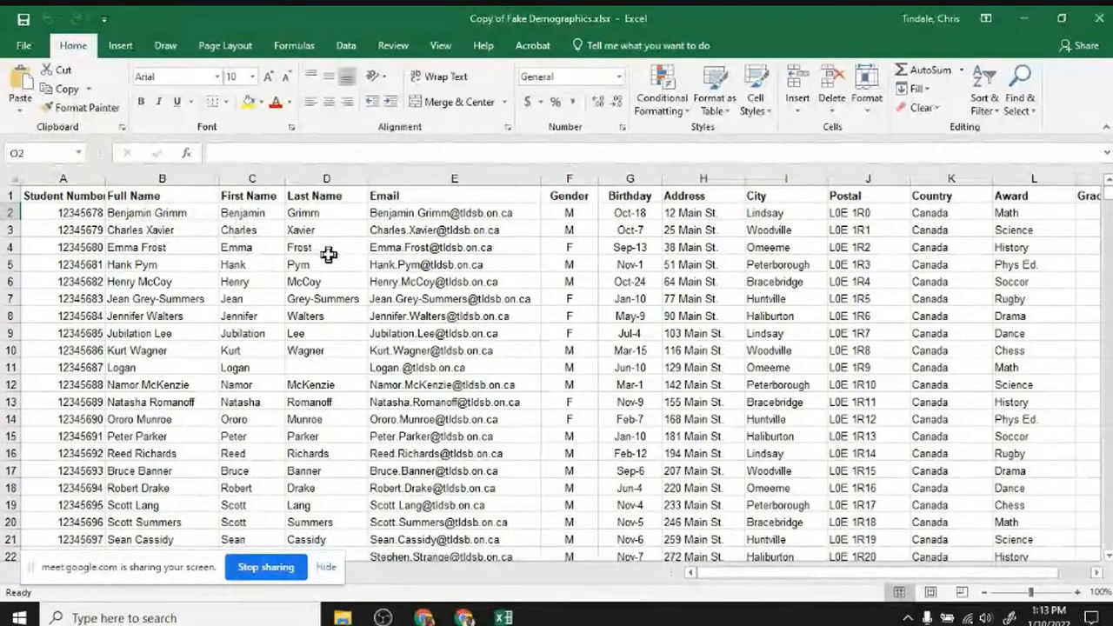
scroll(328, 254, "right", 2)
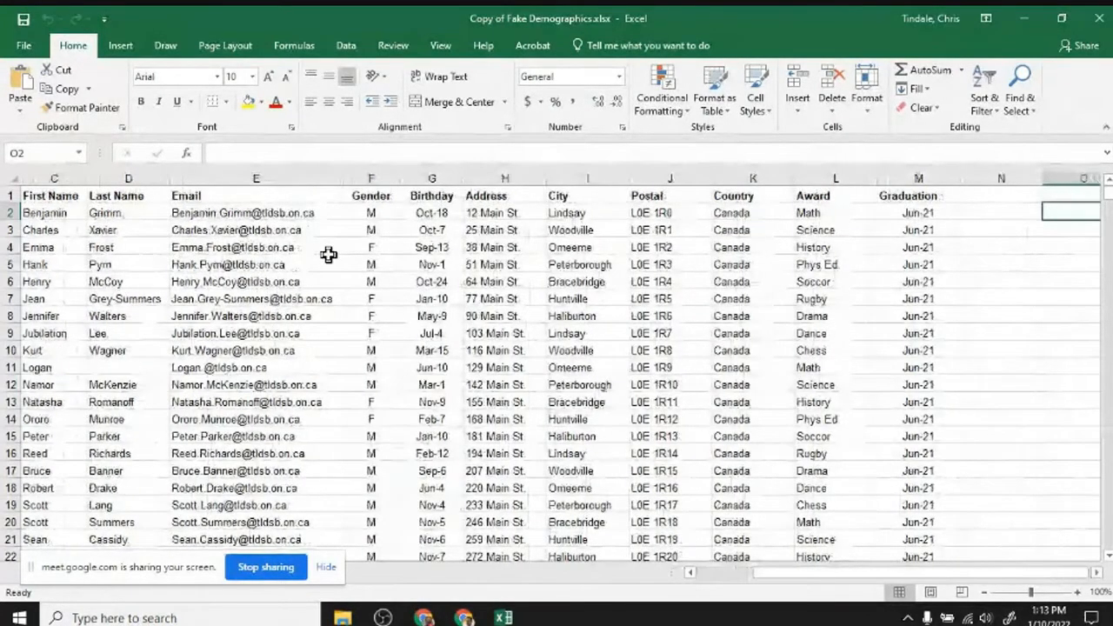
scroll(329, 254, "right", 3)
scroll(329, 254, "left", 1)
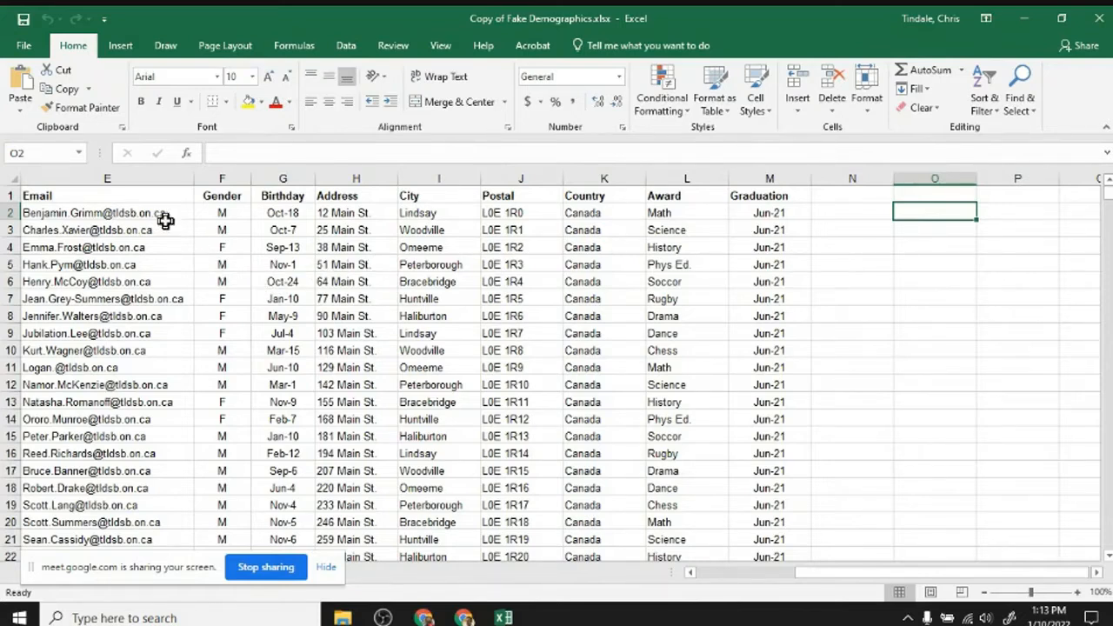
scroll(165, 221, "down", 4)
scroll(165, 221, "down", 3)
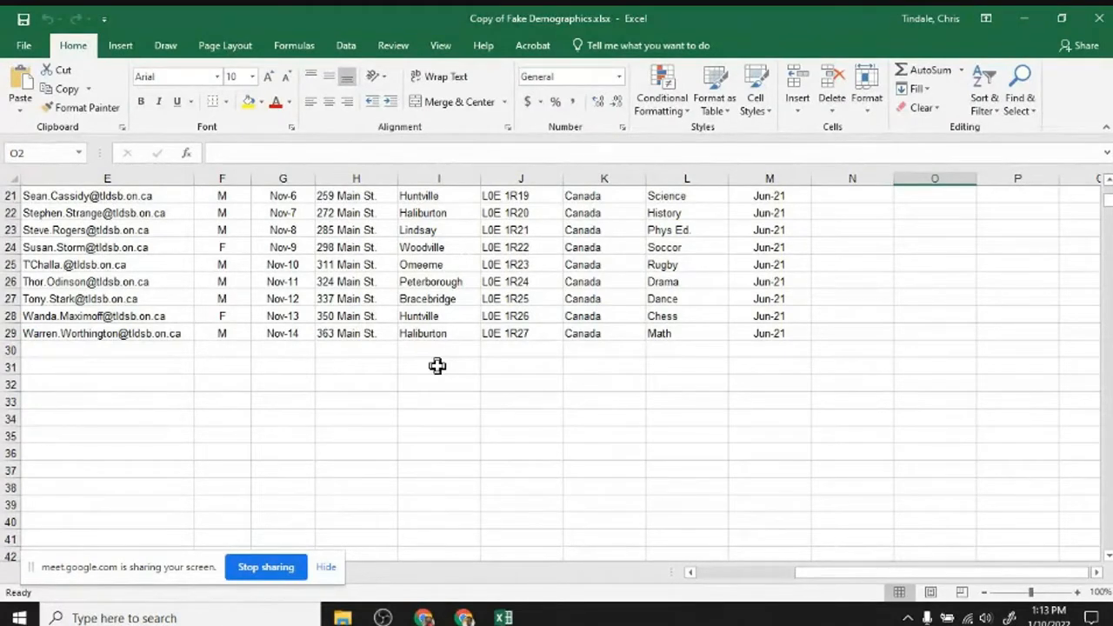
scroll(436, 366, "up", 7)
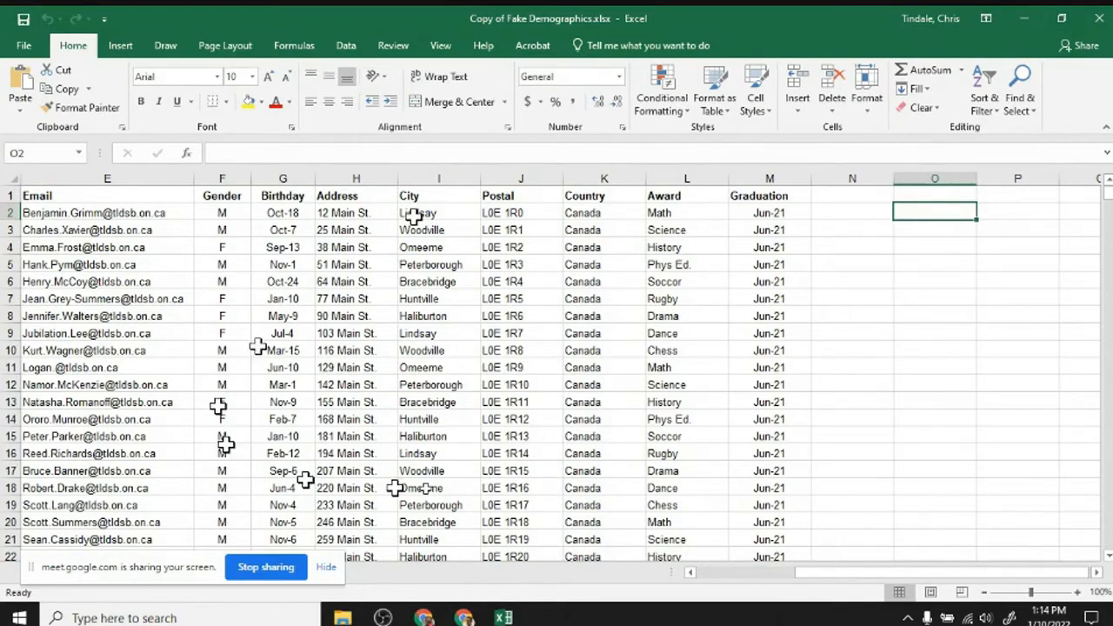
scroll(354, 361, "left", 3)
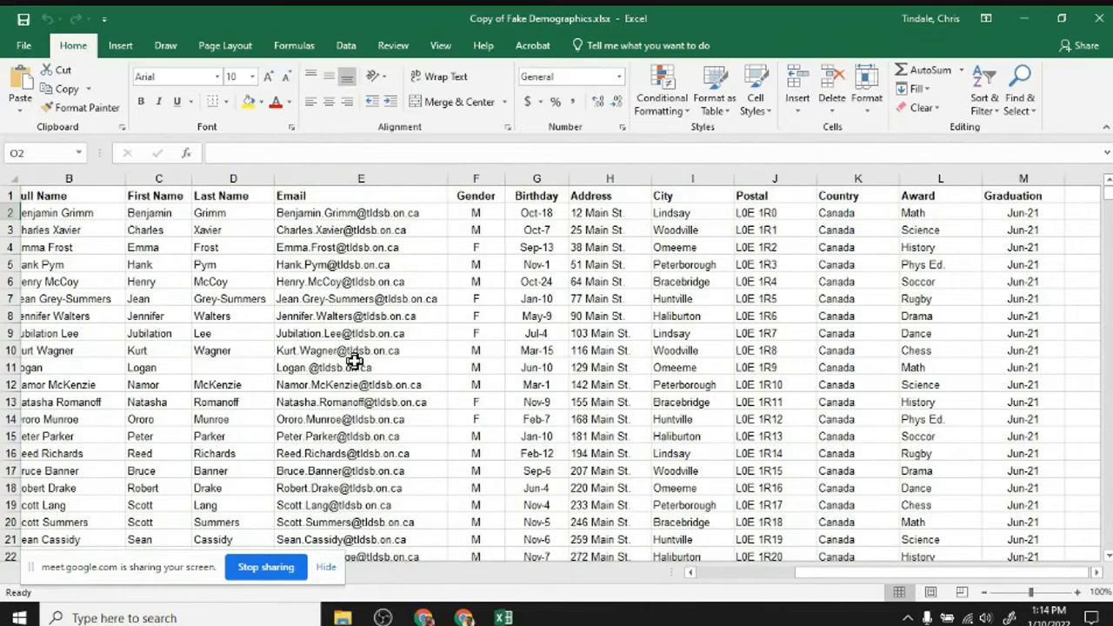
scroll(354, 361, "left", 2)
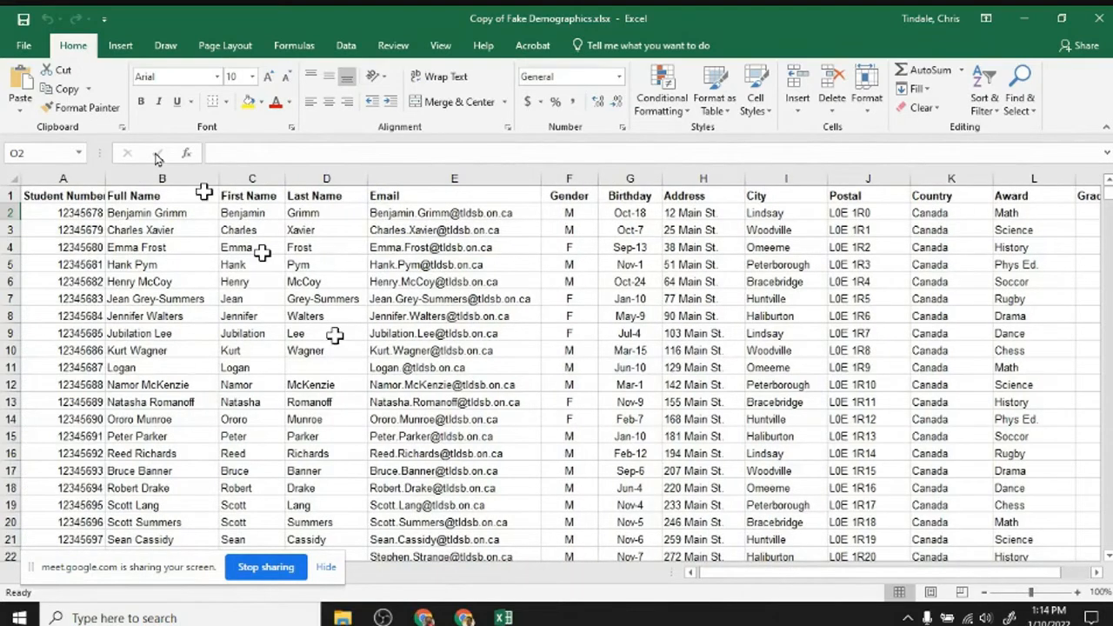
- Save the Copy of Fake Demographics workbook and close it
left_click(21, 19)
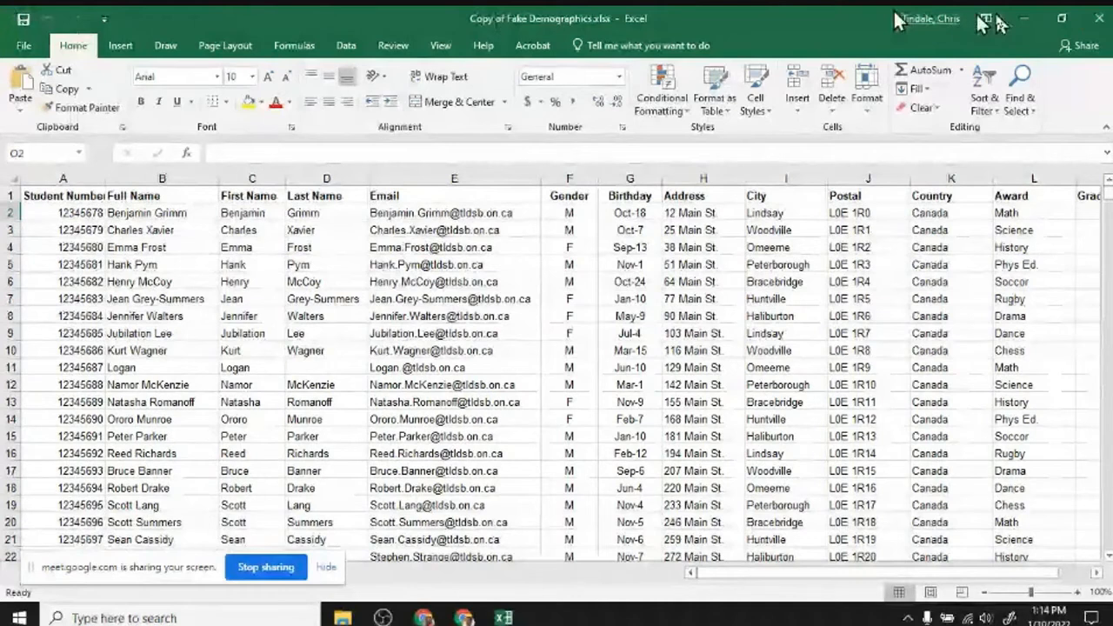
left_click(1098, 20)
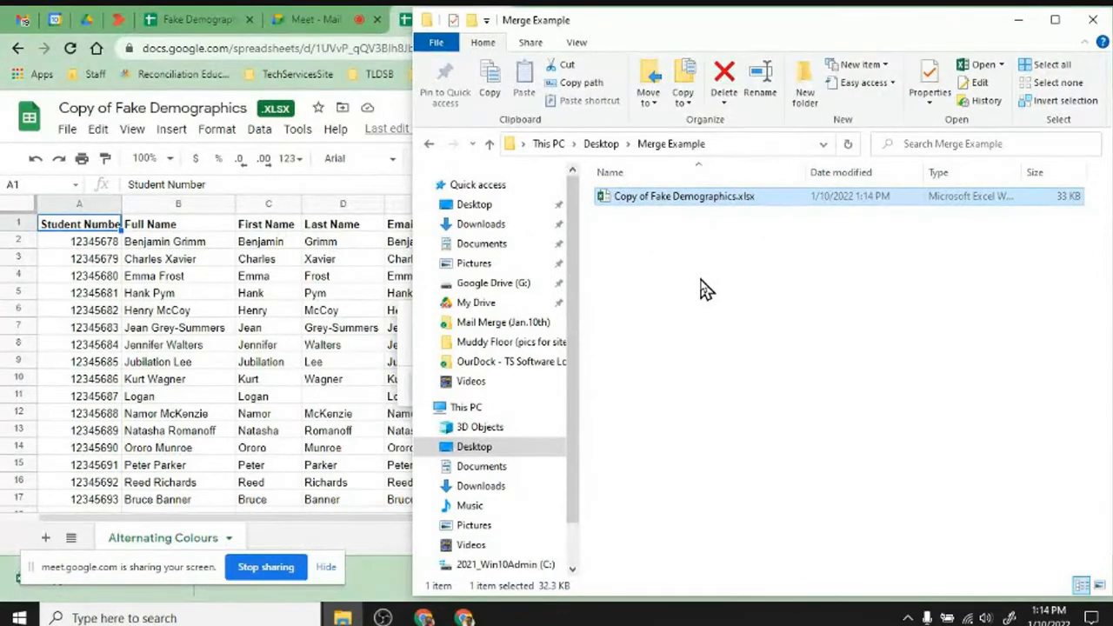
- Look through the installed Windows applications for Word, without launching it
key("super")
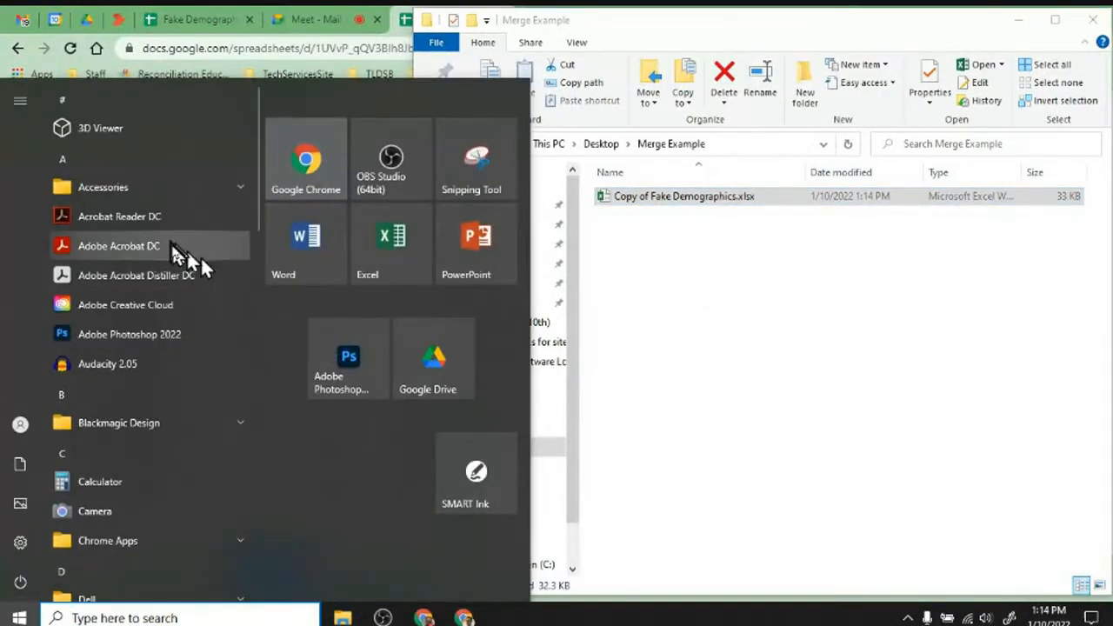
scroll(174, 254, "down", 1)
scroll(174, 254, "down", 10)
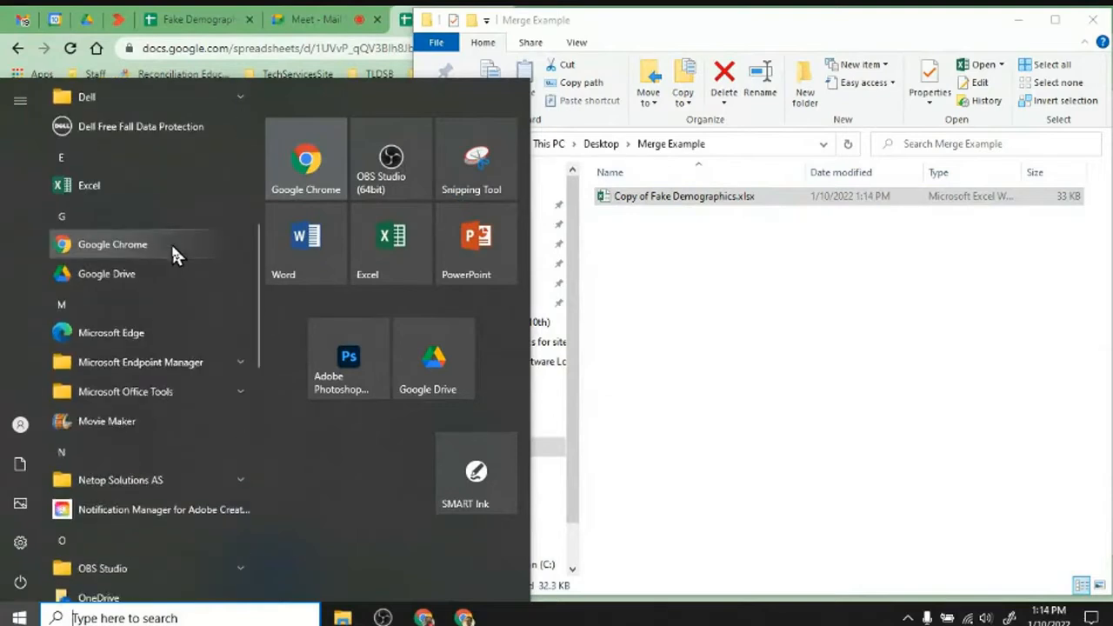
scroll(173, 246, "down", 5)
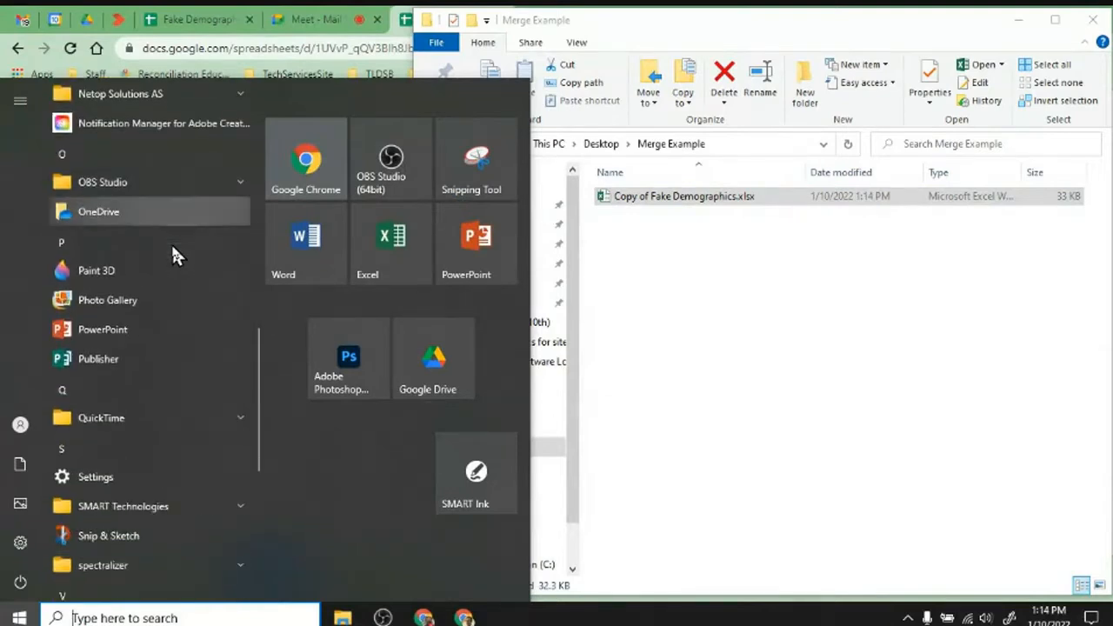
scroll(173, 254, "down", 1)
scroll(171, 244, "down", 5)
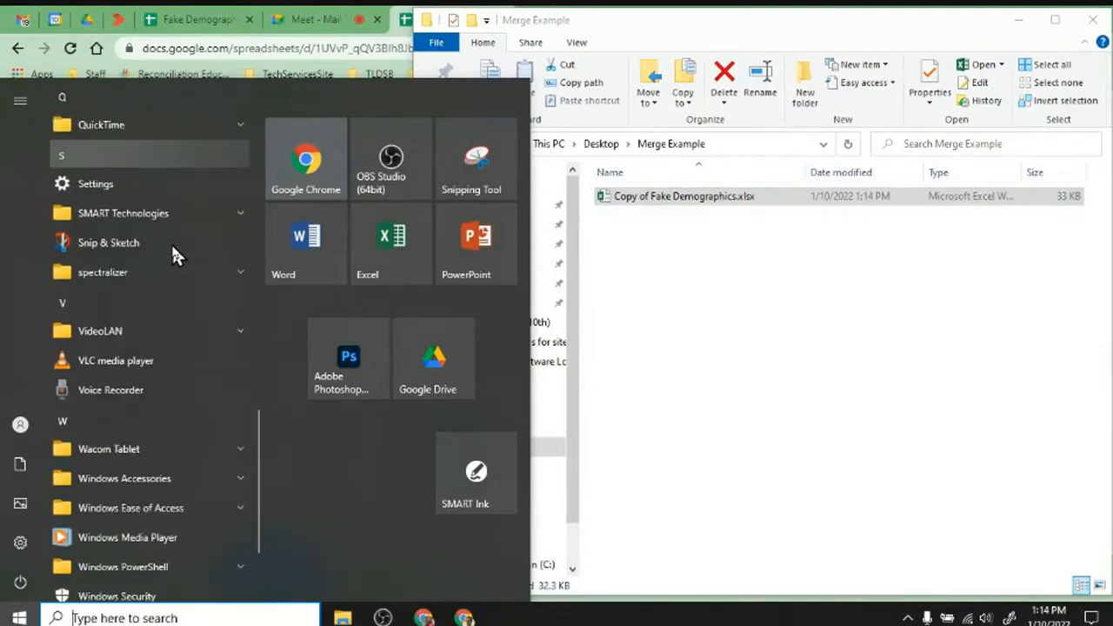
scroll(171, 244, "up", 15)
scroll(171, 243, "down", 5)
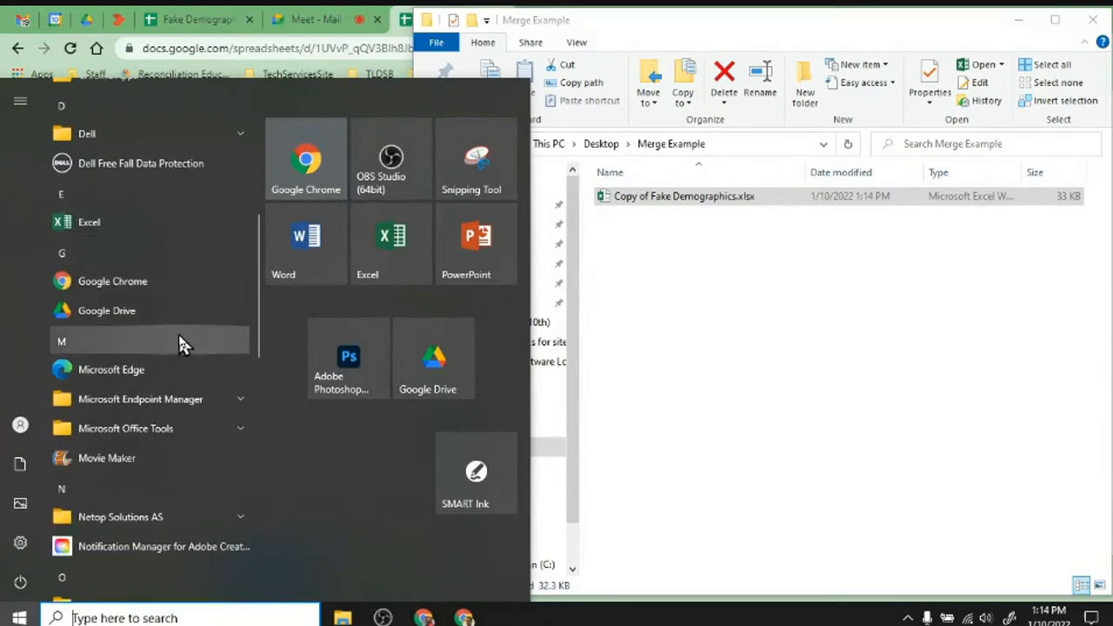
scroll(178, 340, "down", 5)
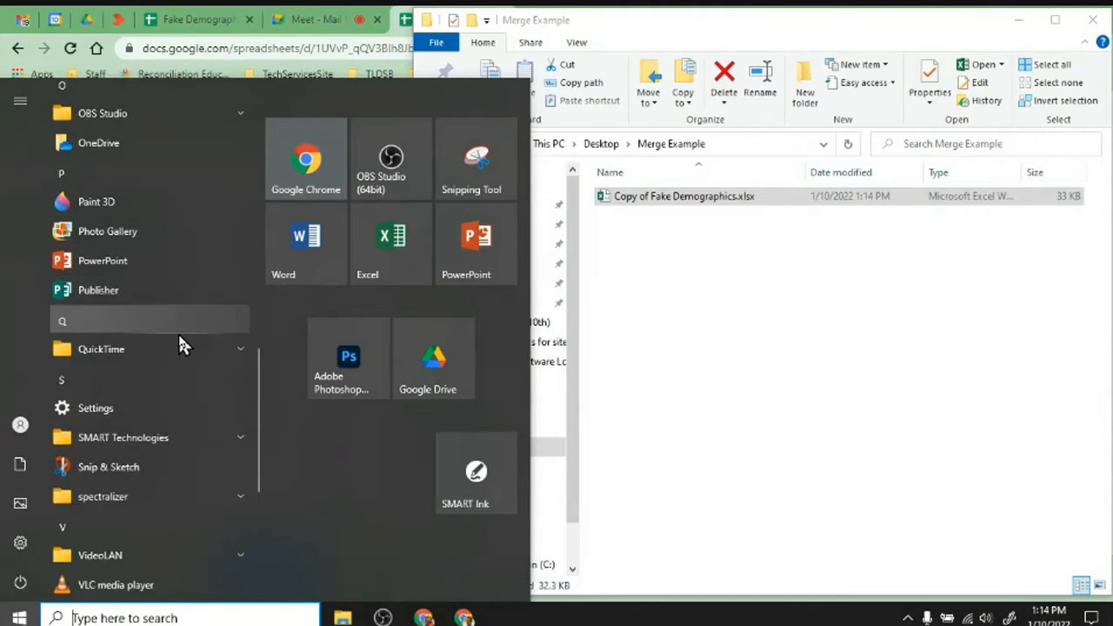
scroll(180, 346, "down", 4)
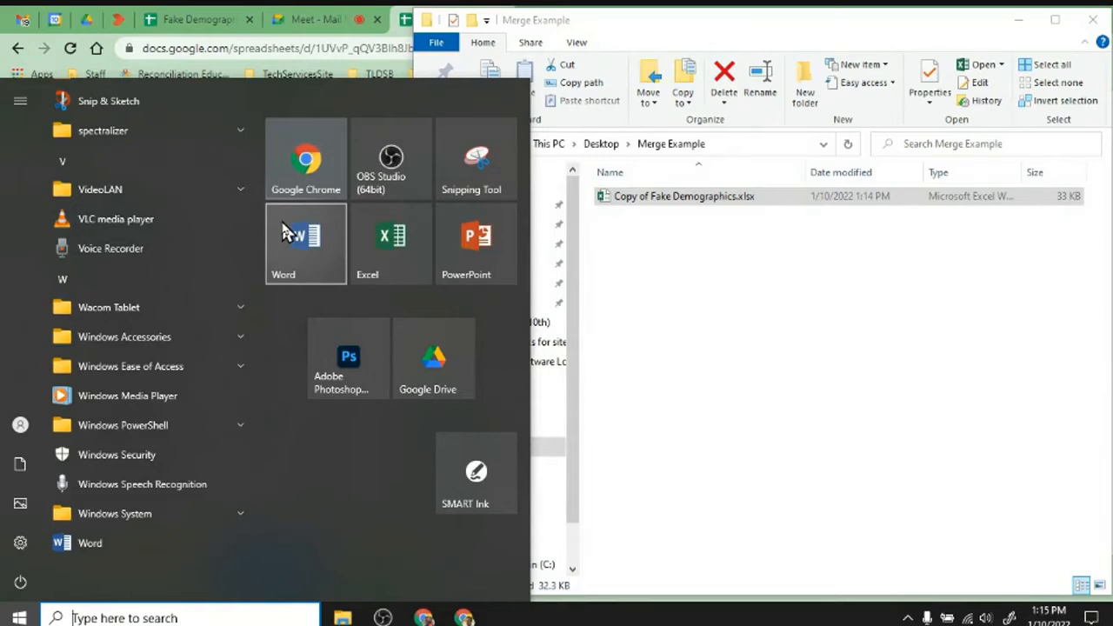
left_click(644, 299)
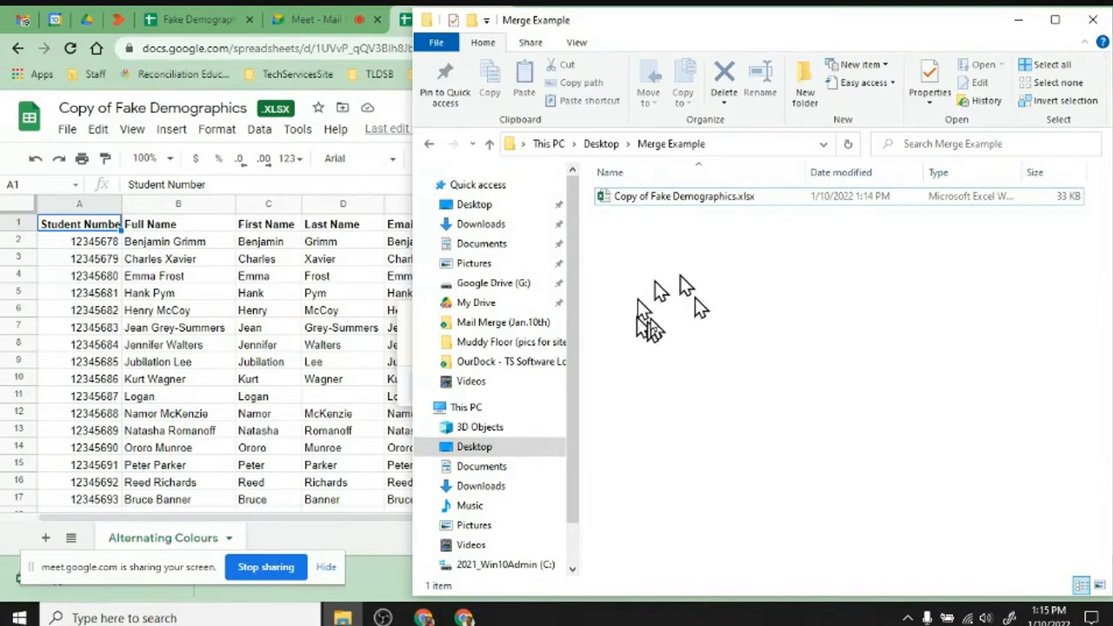
- Create a Word document named Letter.docx in the Merge Example folder and open it in Word
right_click(608, 238)
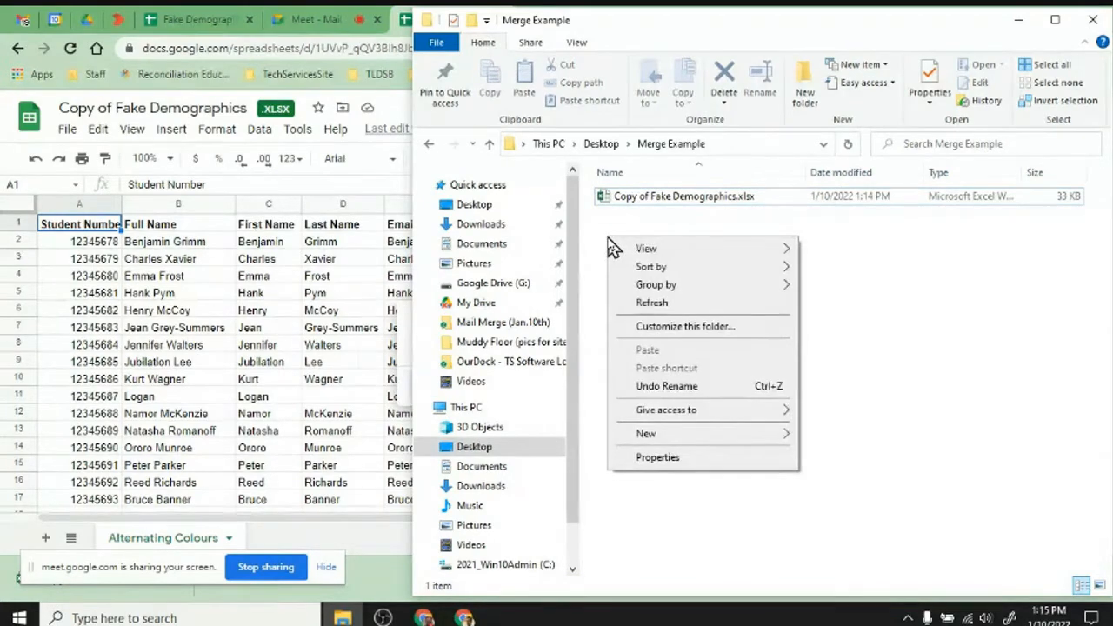
mouse_move(691, 435)
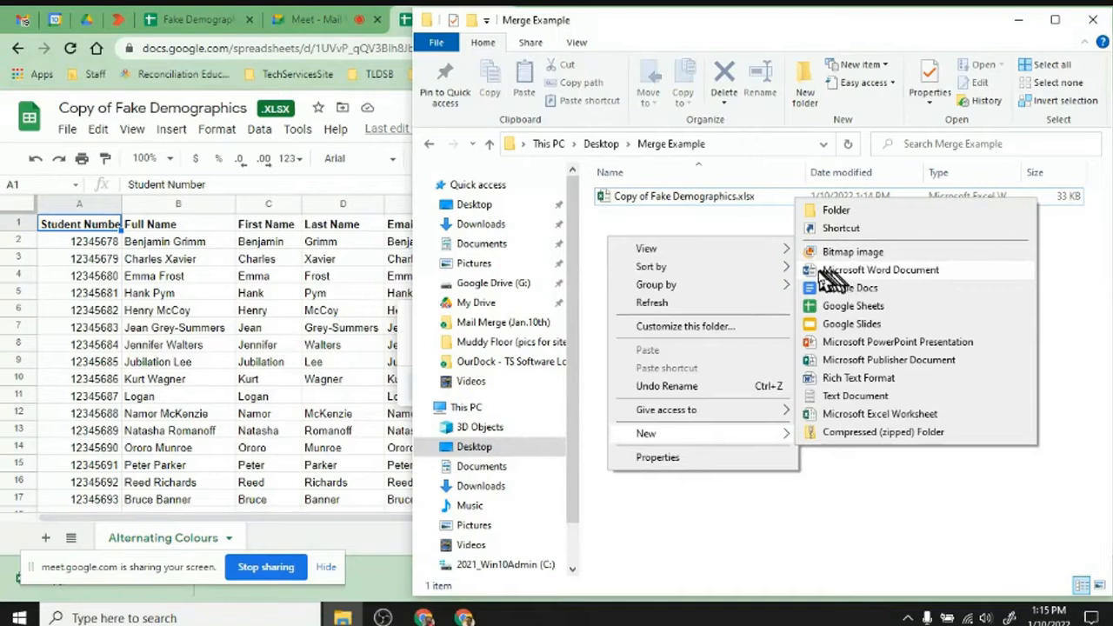
left_click(878, 271)
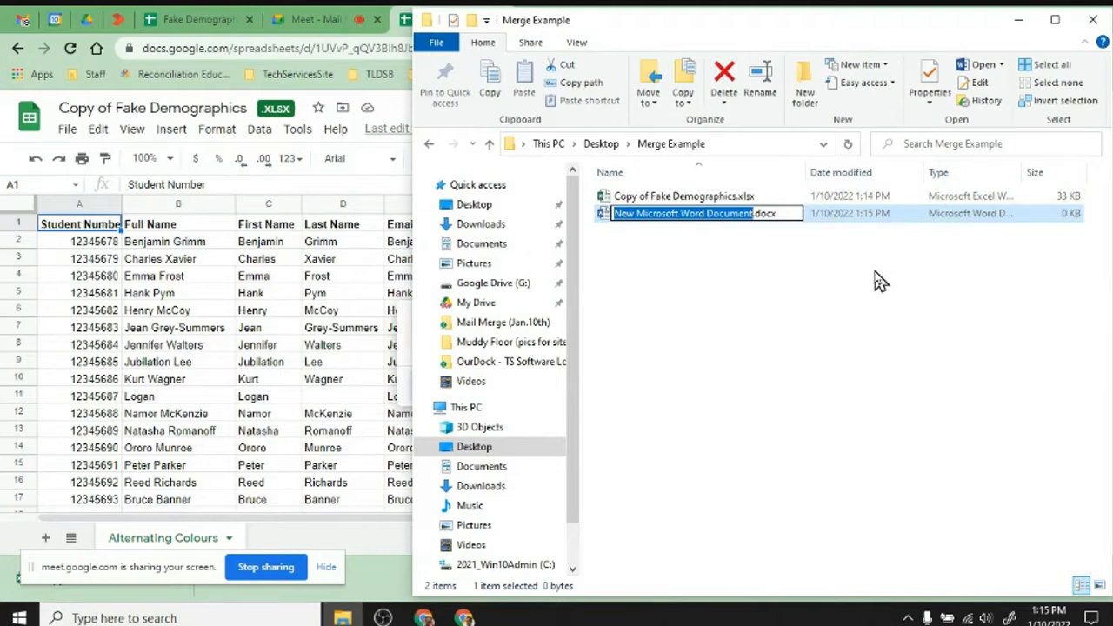
type("Letter")
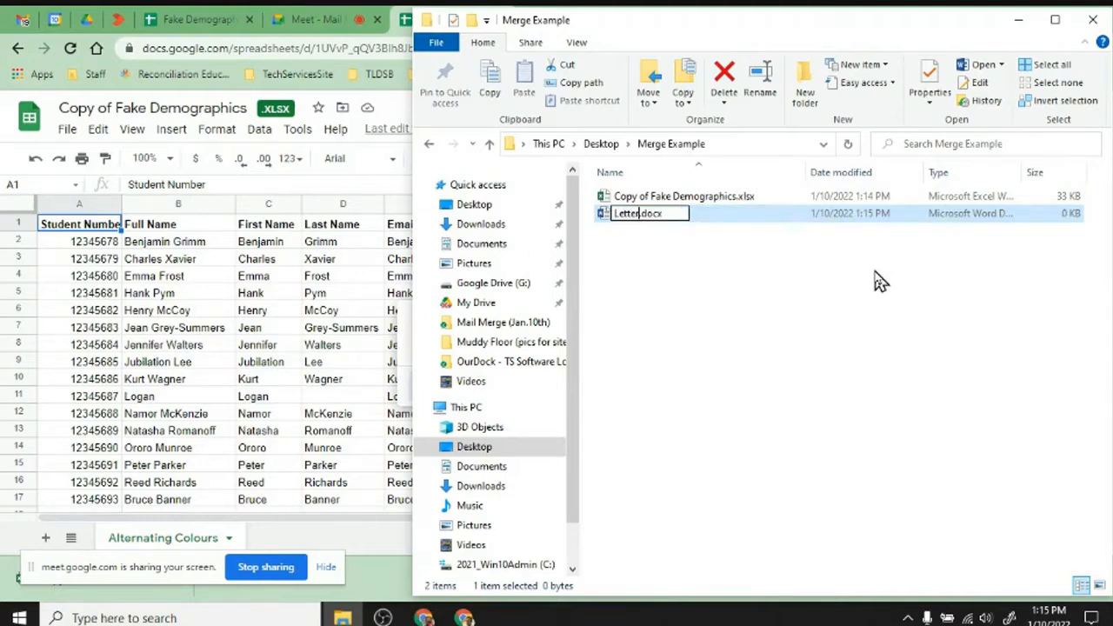
key("Return")
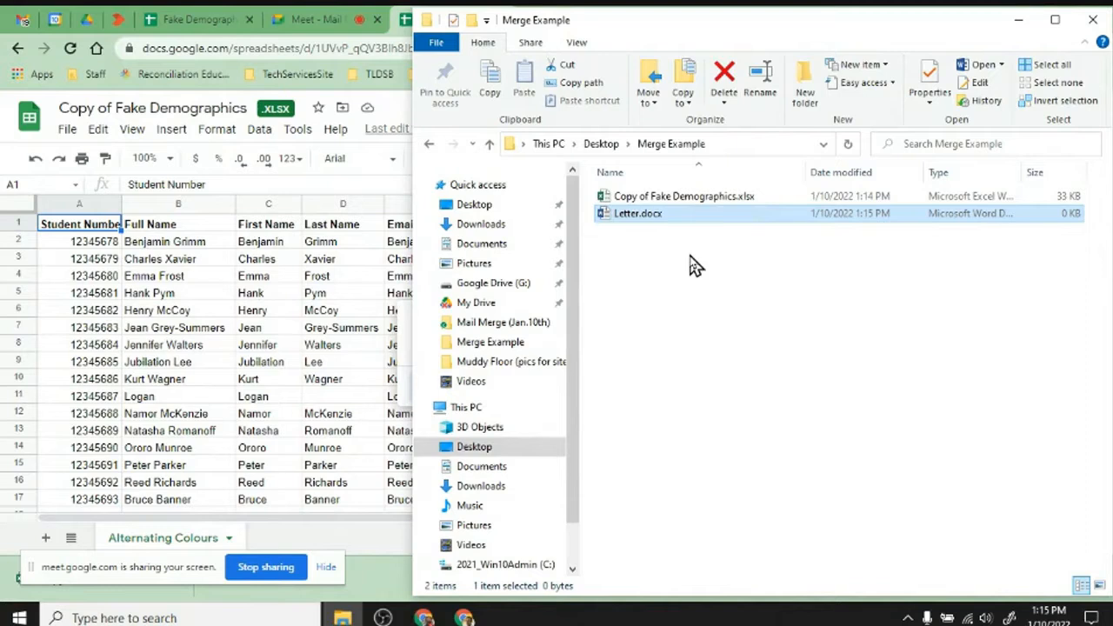
double_click(622, 219)
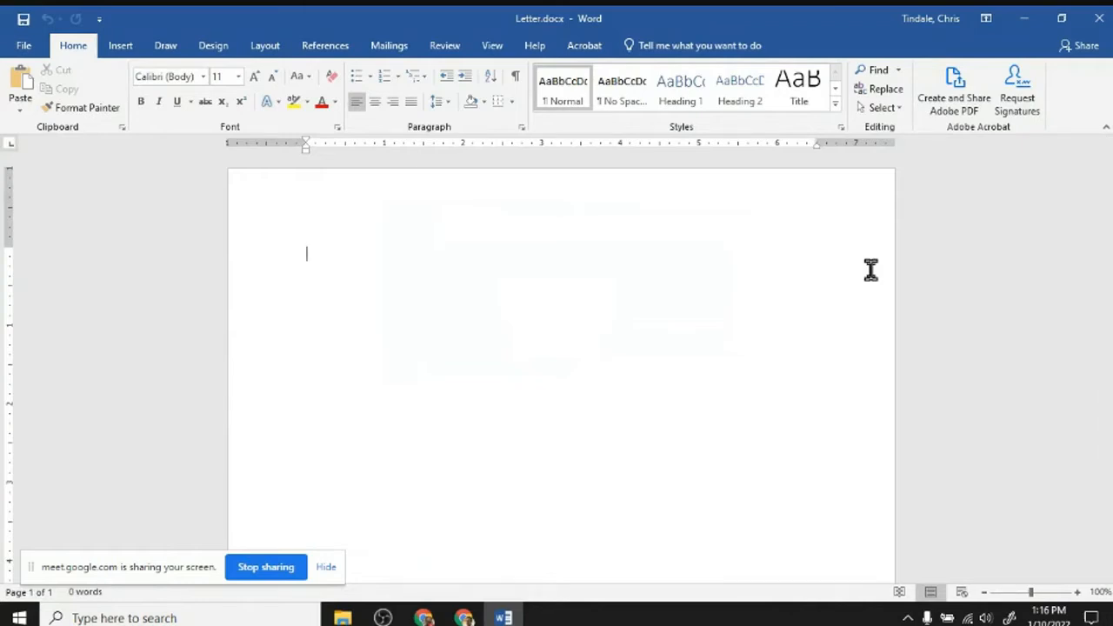
- Write an "Address" placeholder line and, below it, the greeting "Dear parent/guardian of NAME"
type("address")
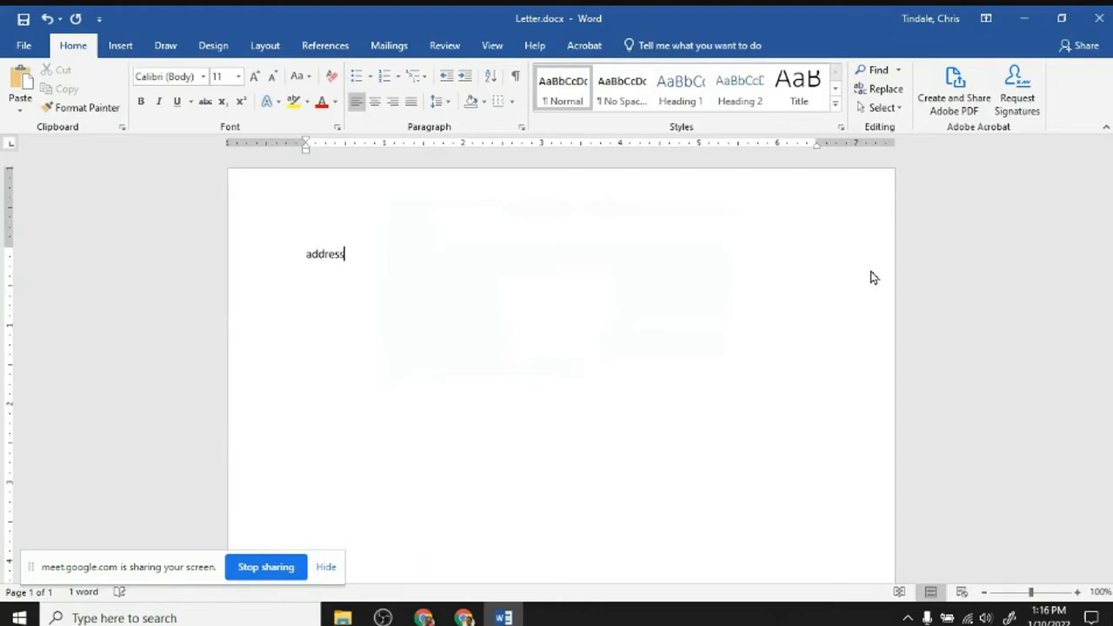
key("Return")
type("Dear ")
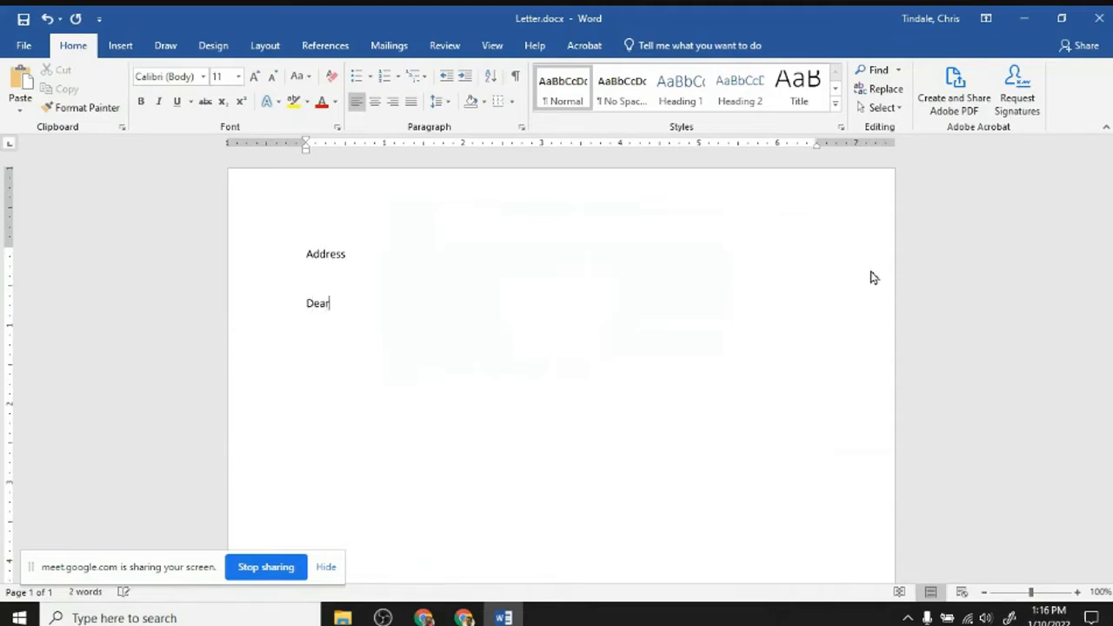
type("paretn")
key("BackSpace")
key("BackSpace")
type("nt/guardian of")
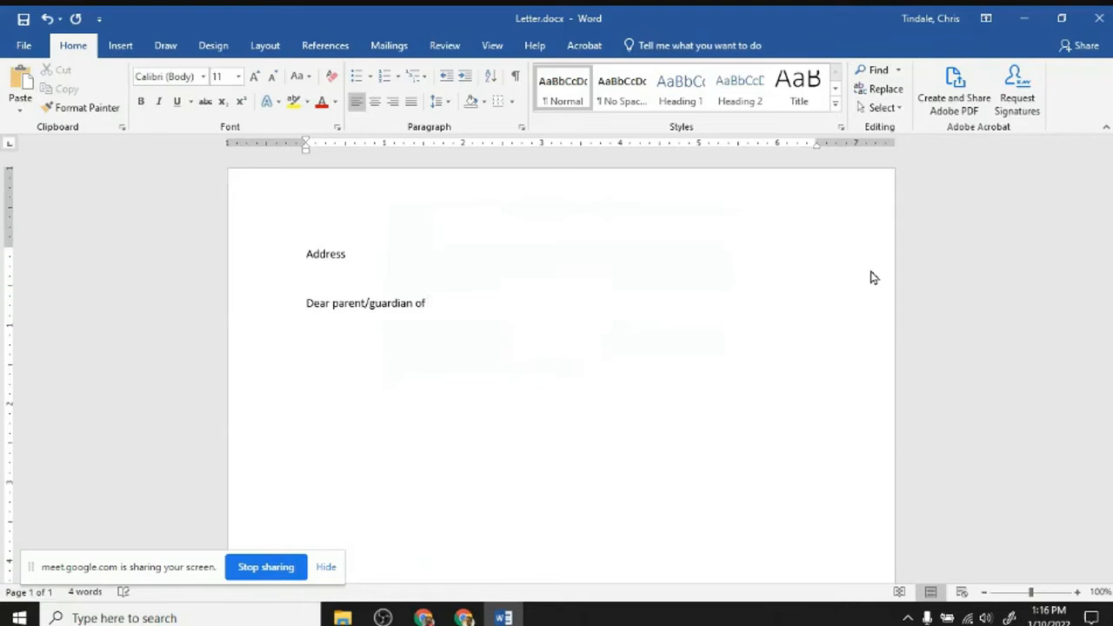
type("NAME")
key("Return")
- Fill the letter body below the greeting with sample paragraphs using =rand()
type("=rand")
type("()")
key("Return")
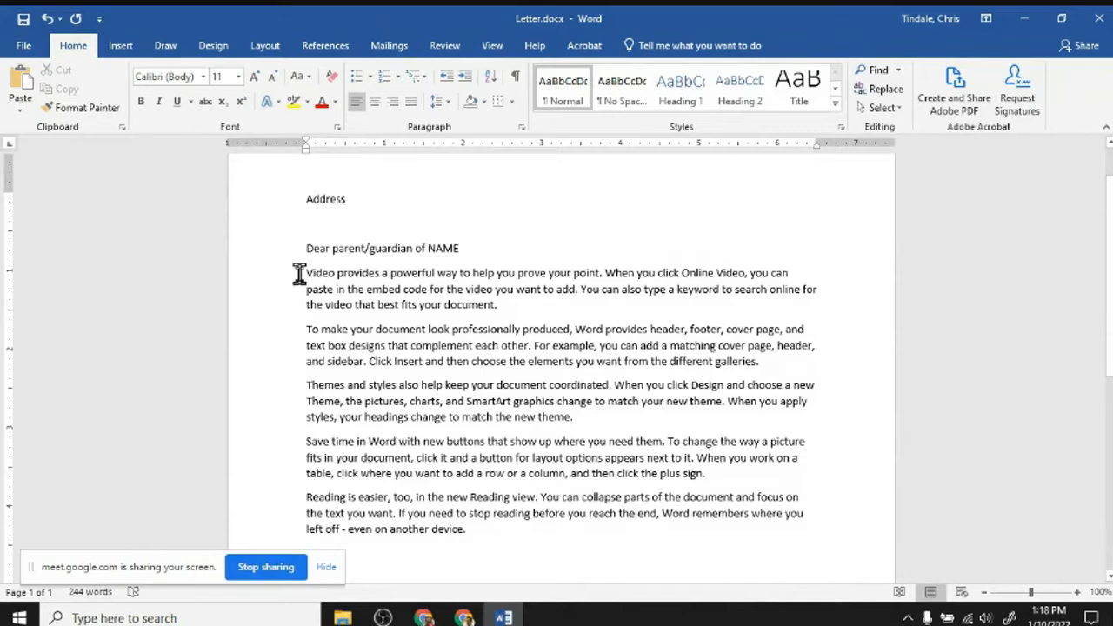
key("ctrl+z")
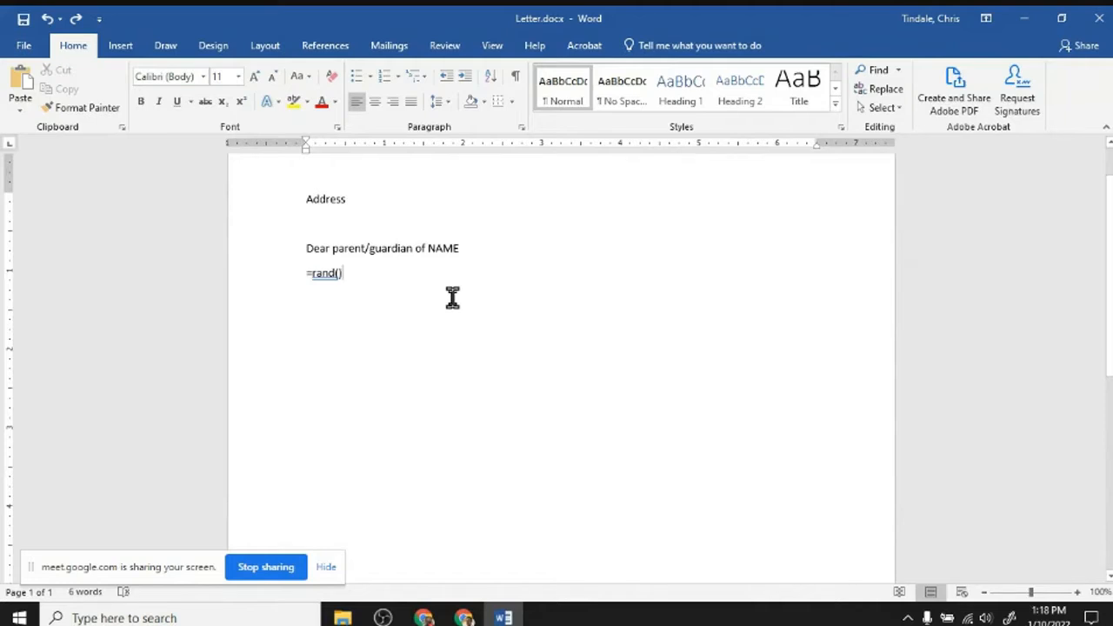
key("Return")
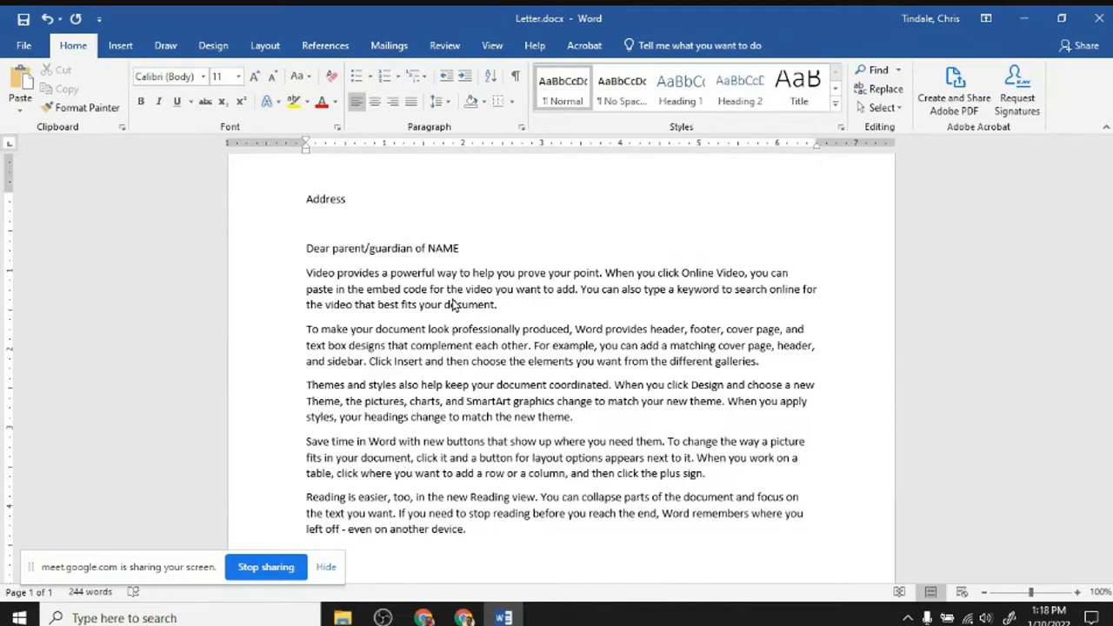
scroll(452, 304, "up", 2)
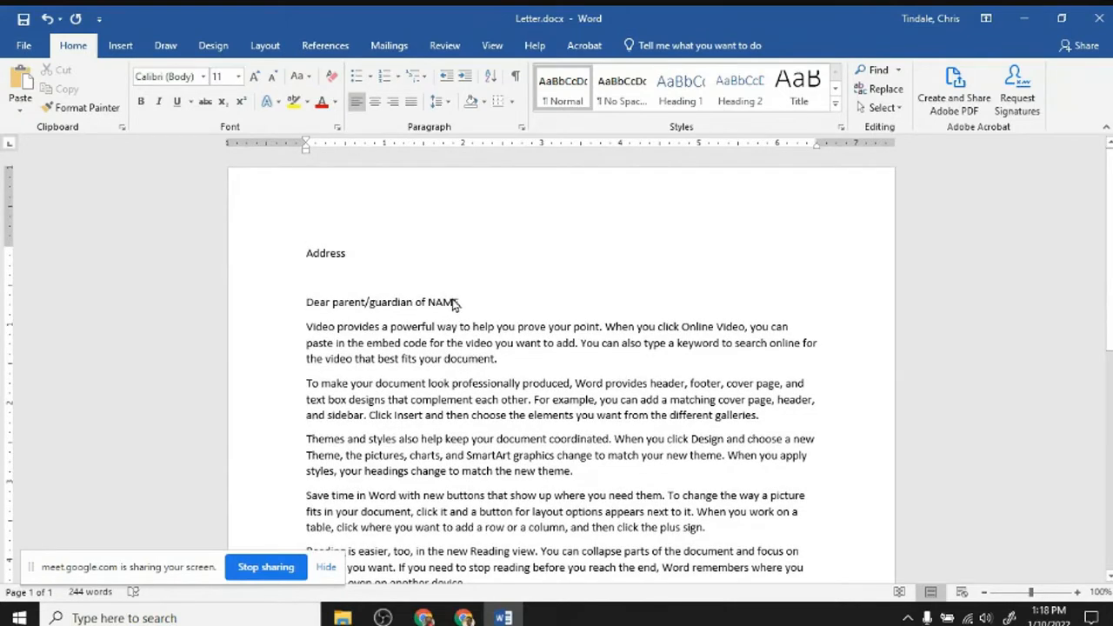
- Switch to the Google Meet call in Chrome, read the latest in-call messages, and return to the letter in Word
left_click(357, 273)
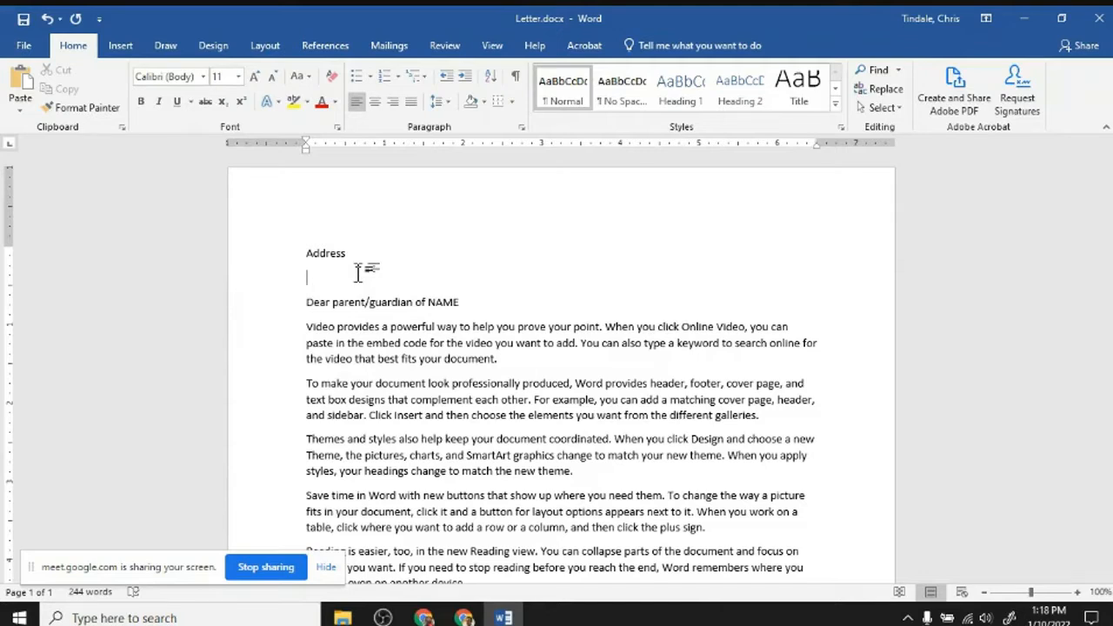
key("alt+Tab")
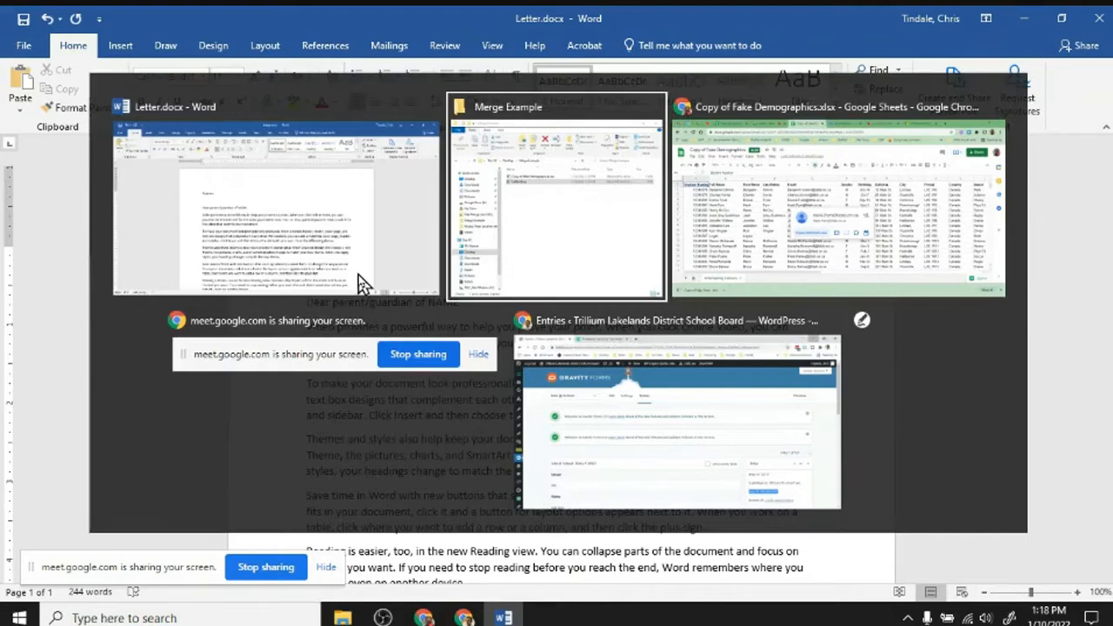
key("alt+Tab")
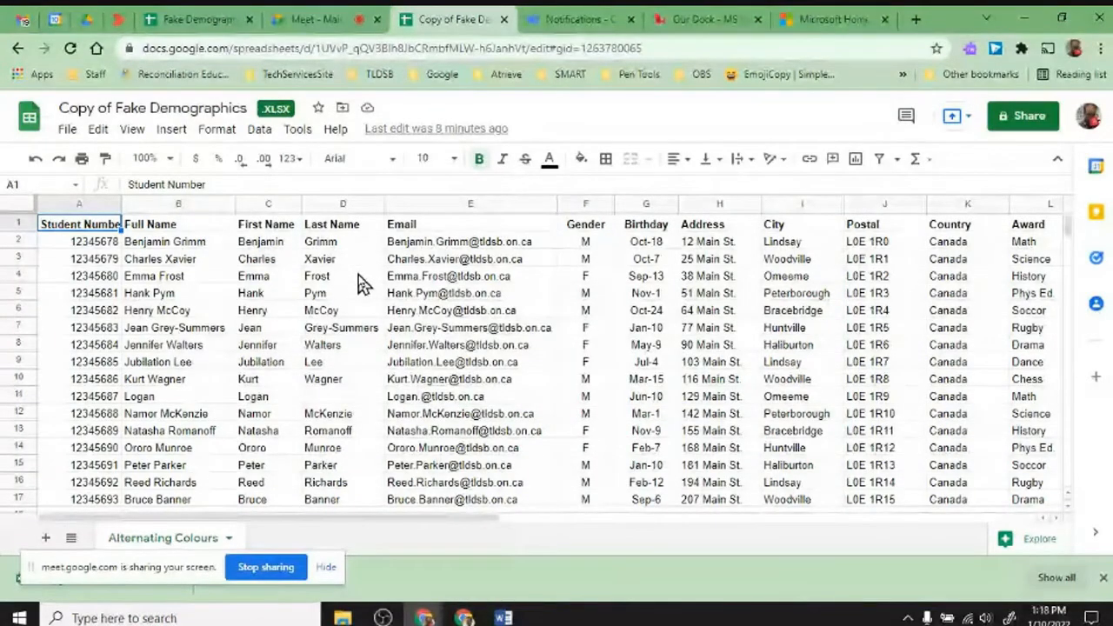
left_click(315, 19)
scroll(1046, 434, "down", 1)
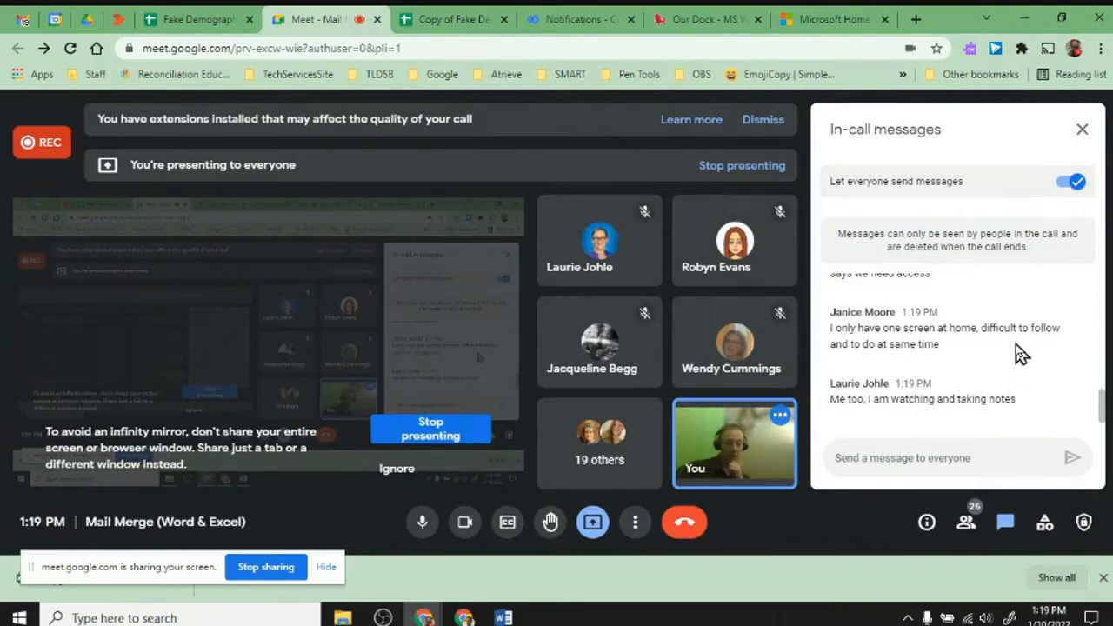
key("alt+Tab")
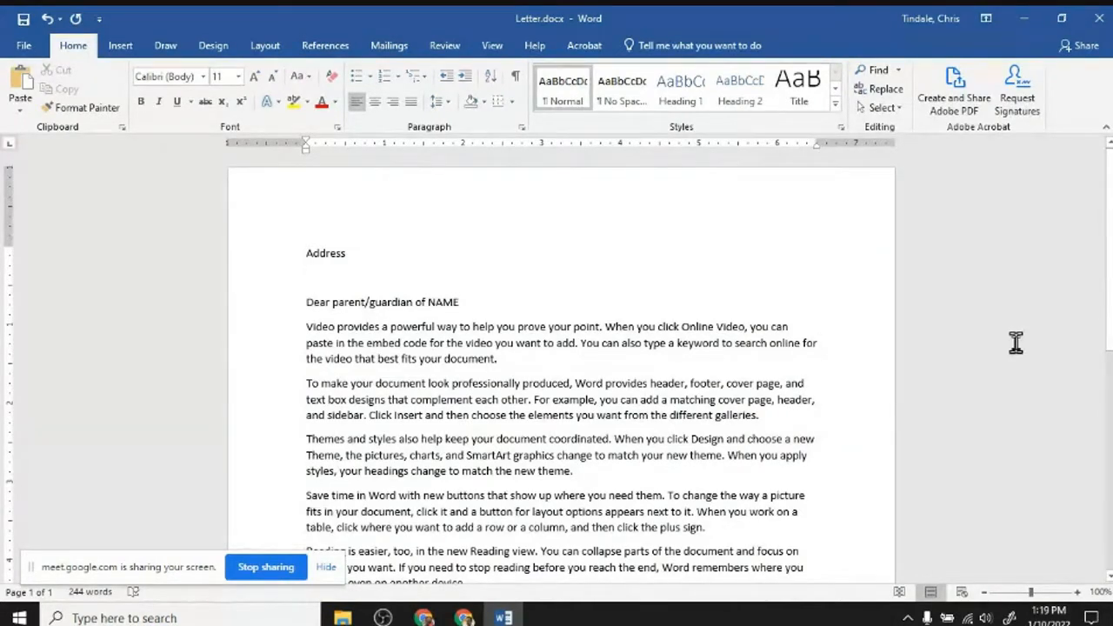
left_click(1015, 342)
- Start the Step-by-Step Mail Merge Wizard for Letters and advance it to selecting the starting document
left_click(397, 253)
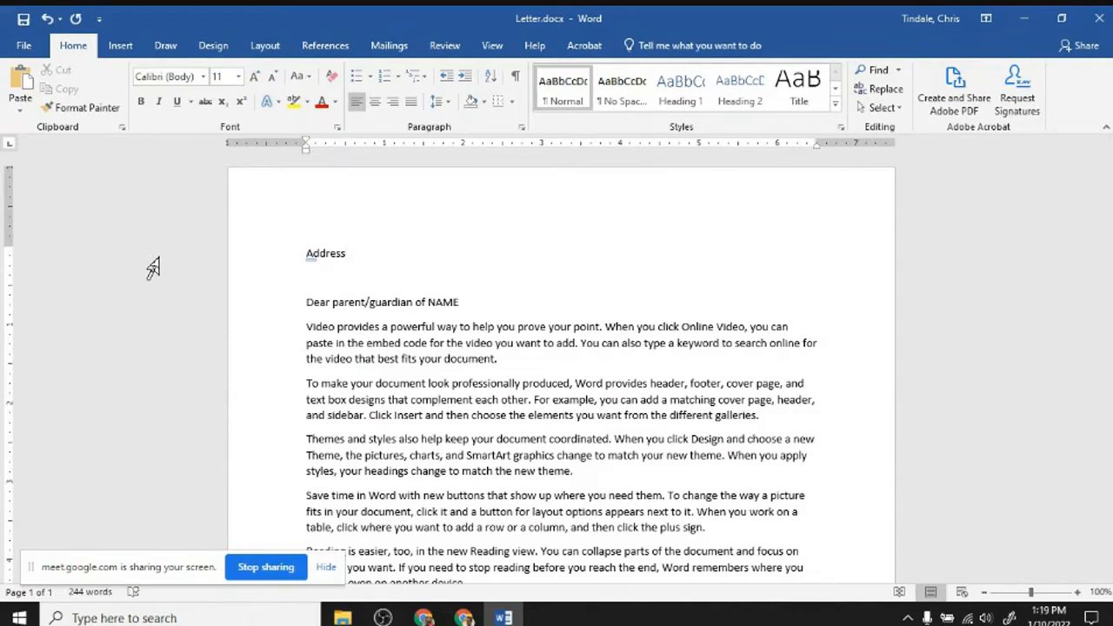
left_click(393, 48)
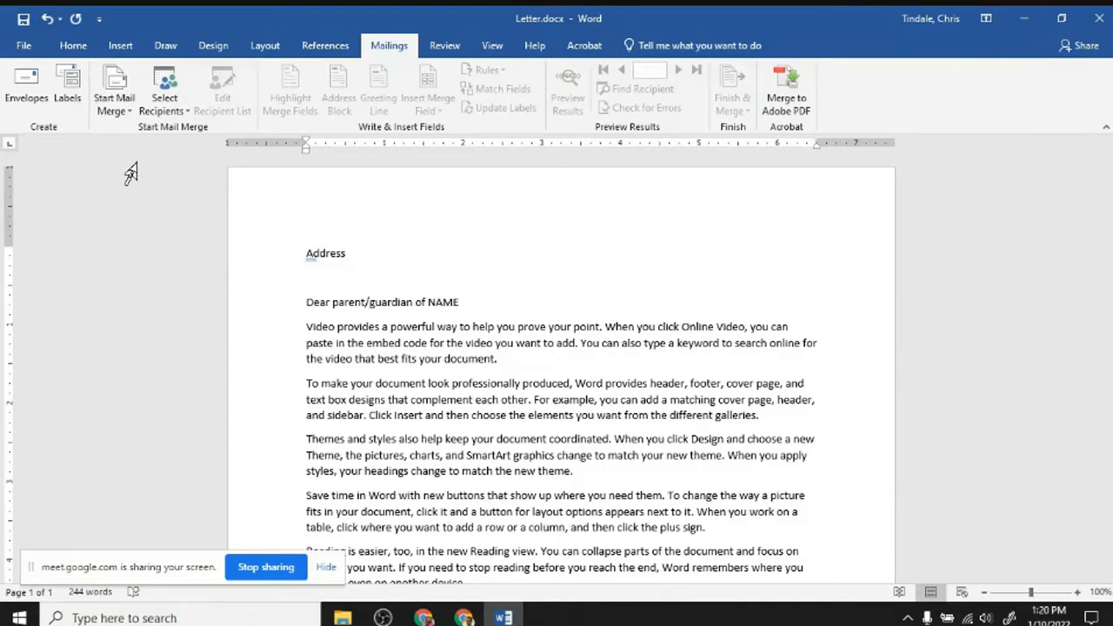
left_click(111, 104)
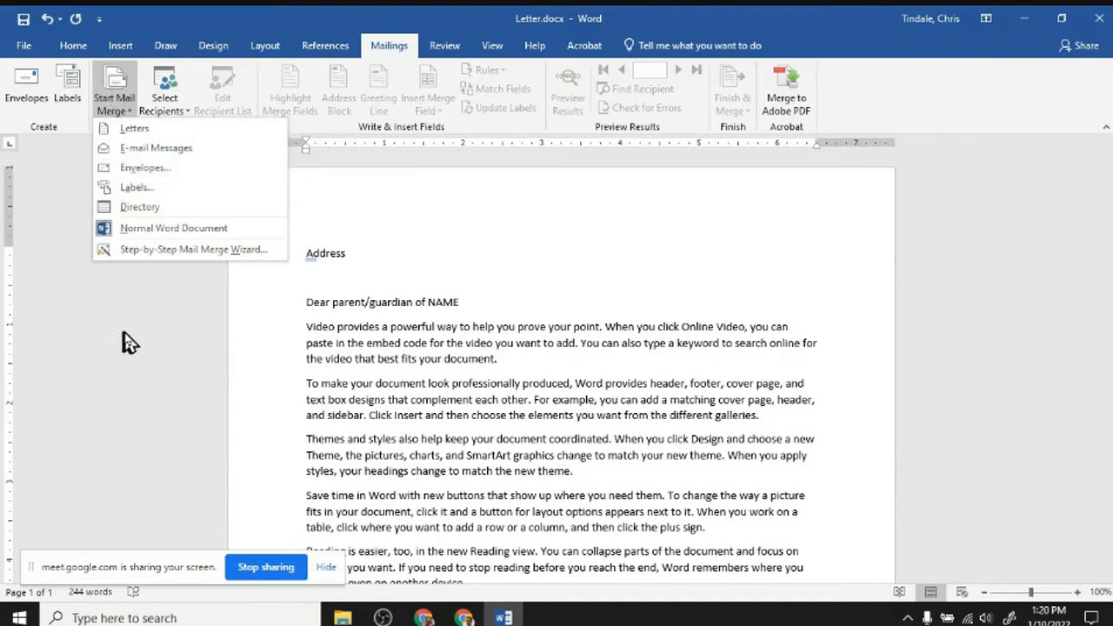
left_click(187, 250)
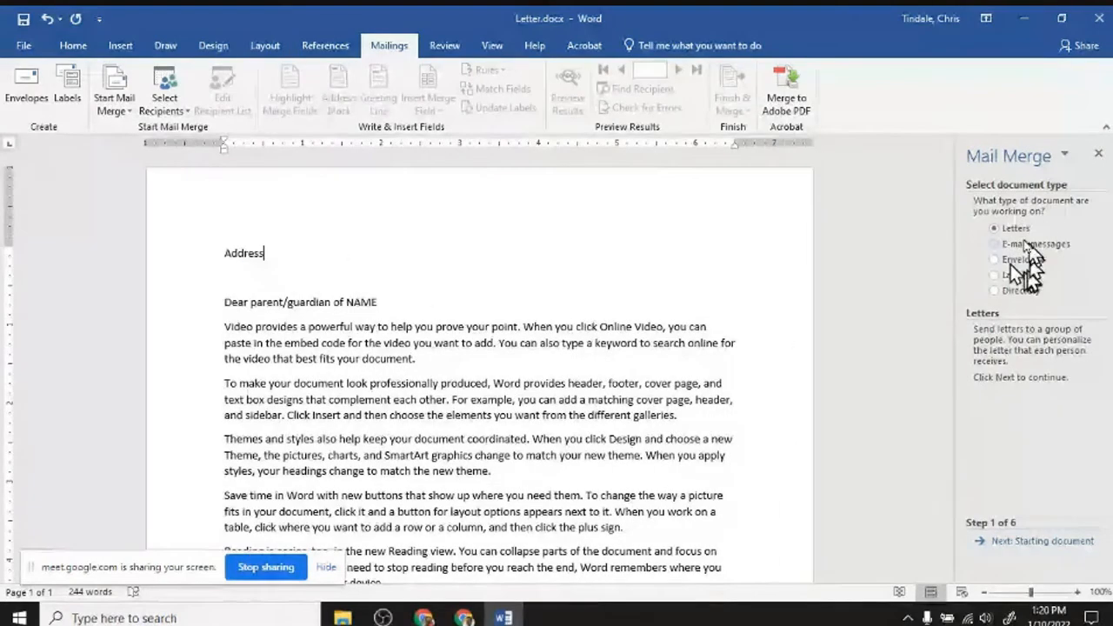
left_click(1042, 541)
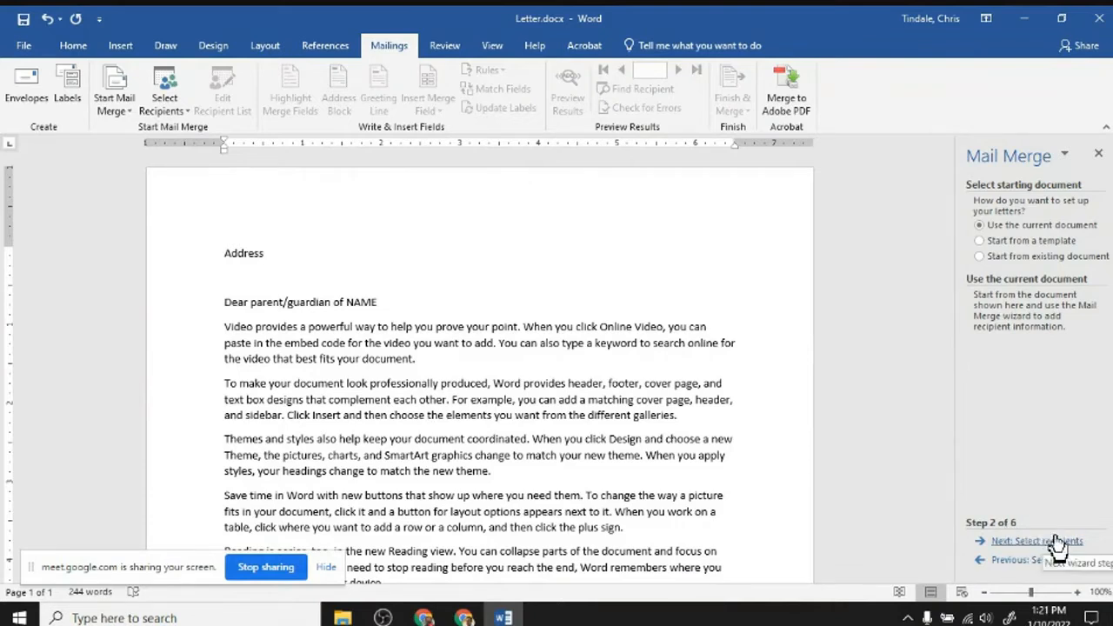
- Use the Alternating Colours$ table of Copy of Fake Demographics.xlsx in the Desktop's Merge Example folder as recipient list, with first-row column headers
left_click(171, 108)
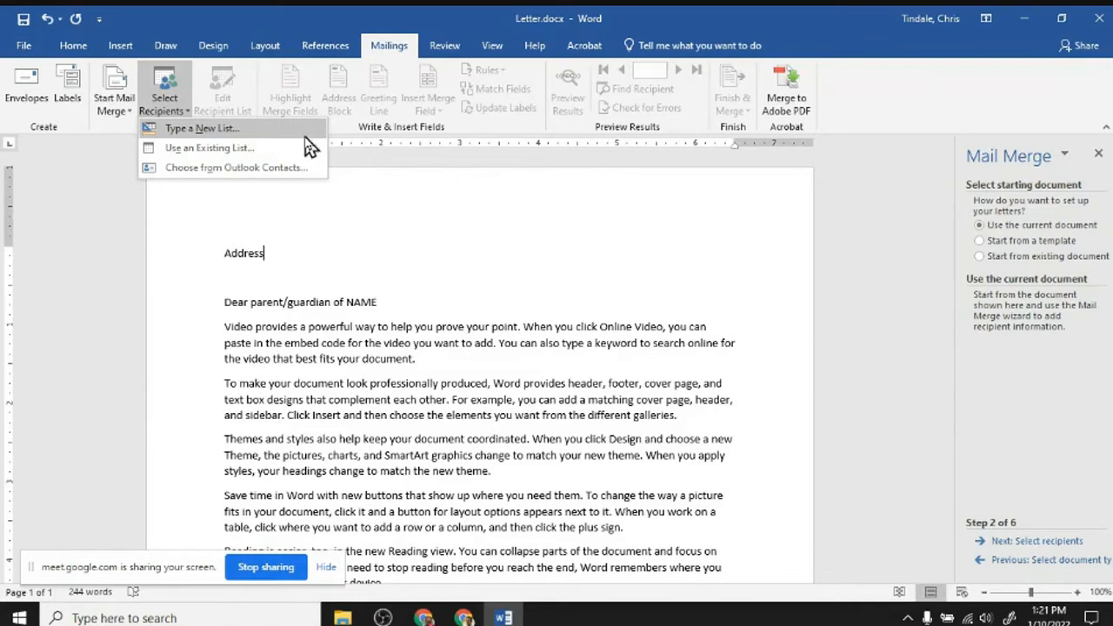
left_click(245, 149)
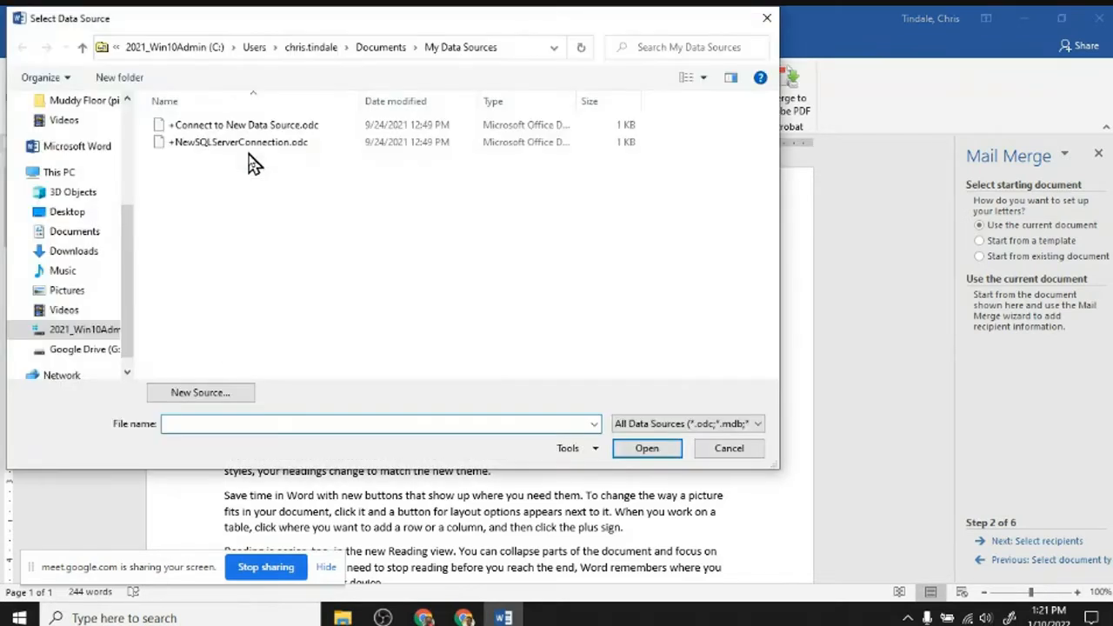
left_click(77, 214)
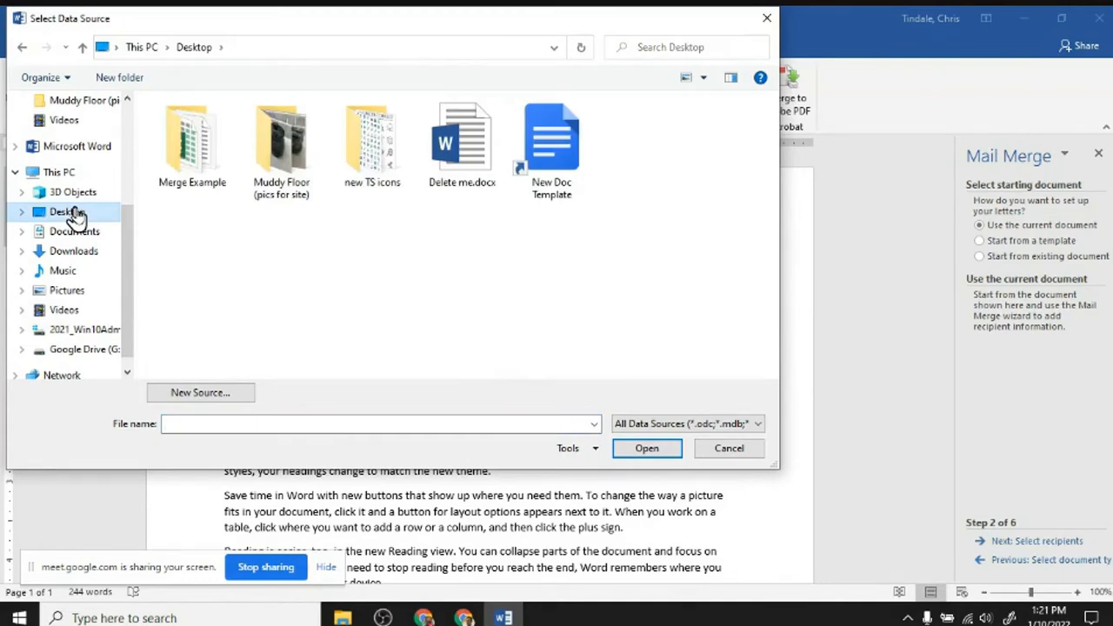
double_click(201, 148)
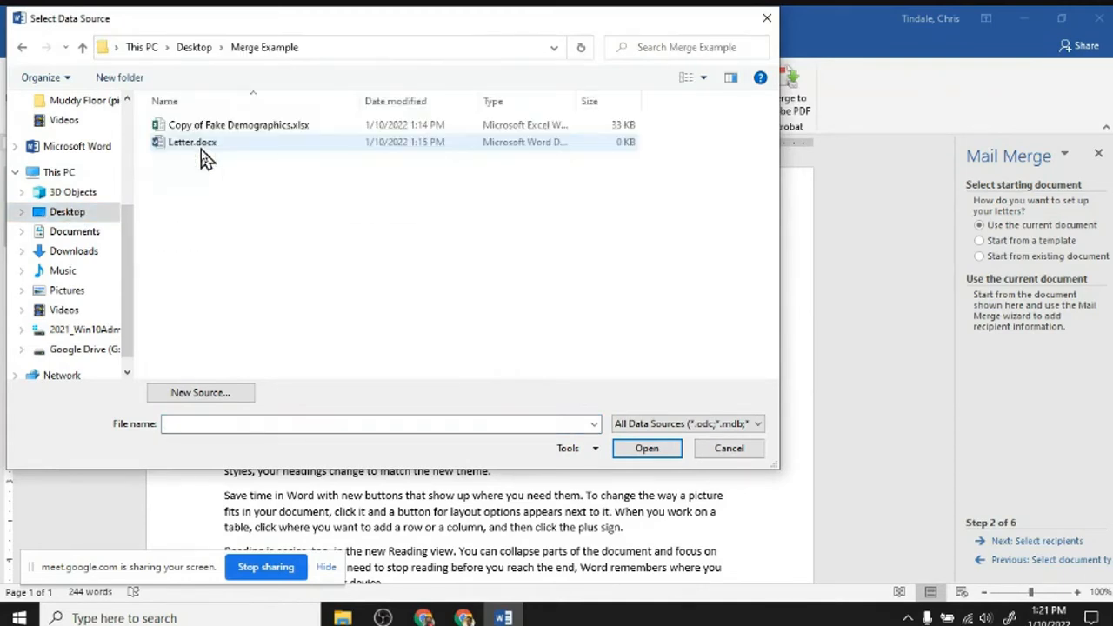
double_click(257, 127)
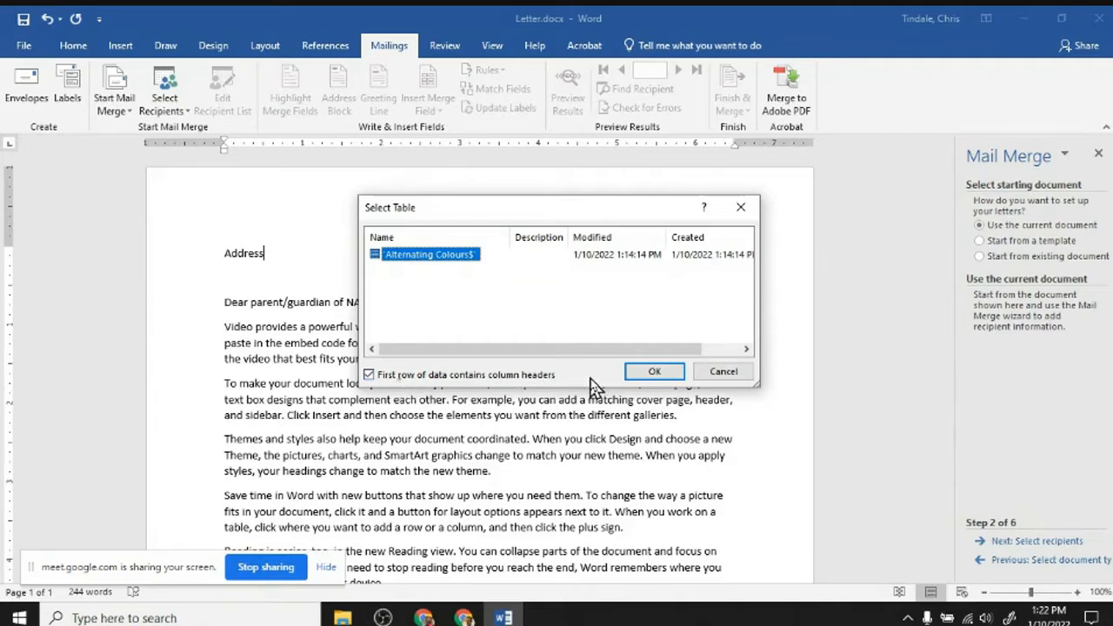
left_click(652, 372)
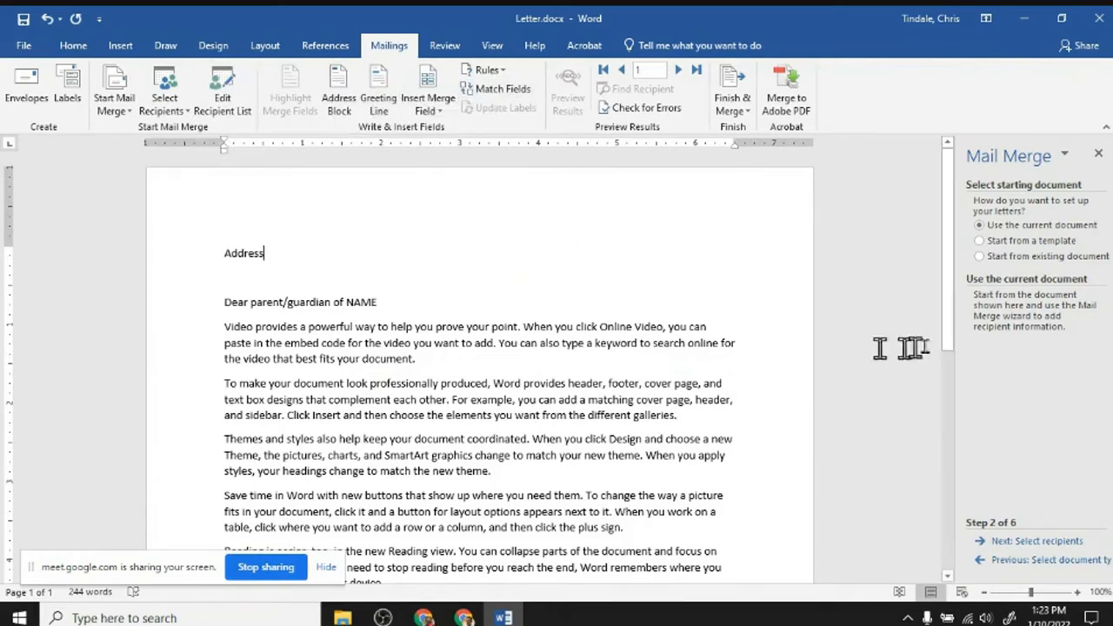
- Keep the current document and existing recipient list, advance the wizard to writing the letter, and display the available merge fields
left_click(1047, 543)
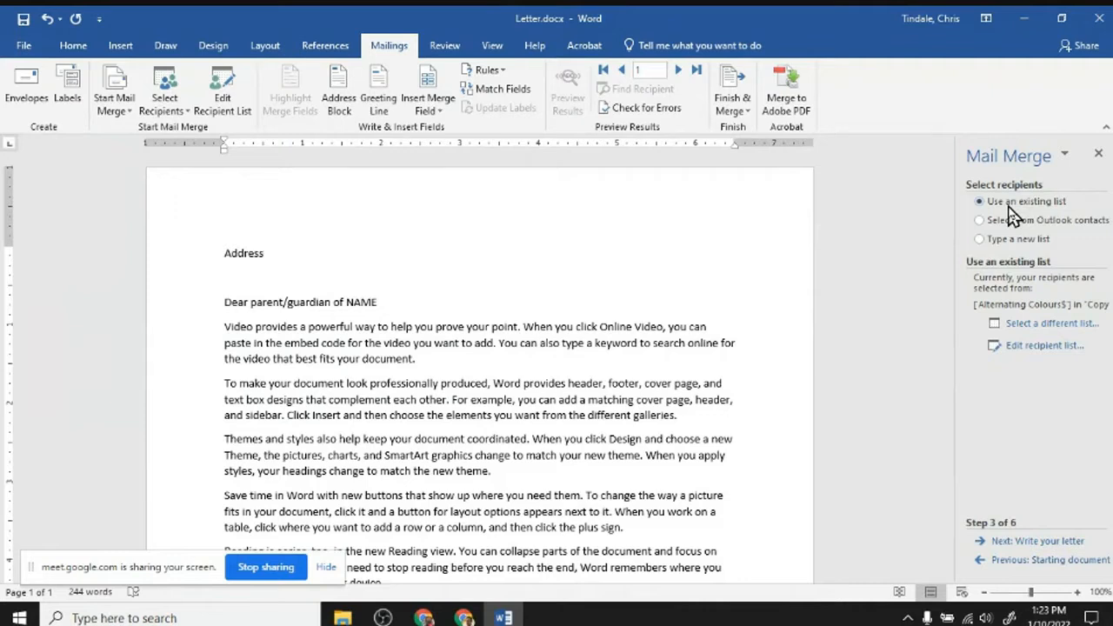
left_click(1047, 543)
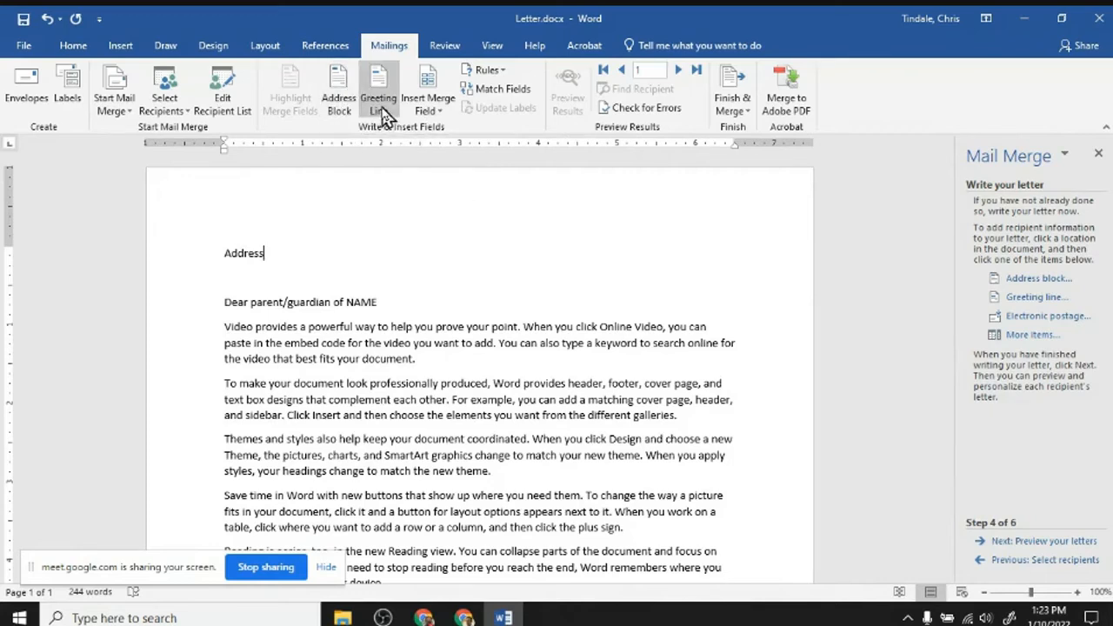
left_click(427, 109)
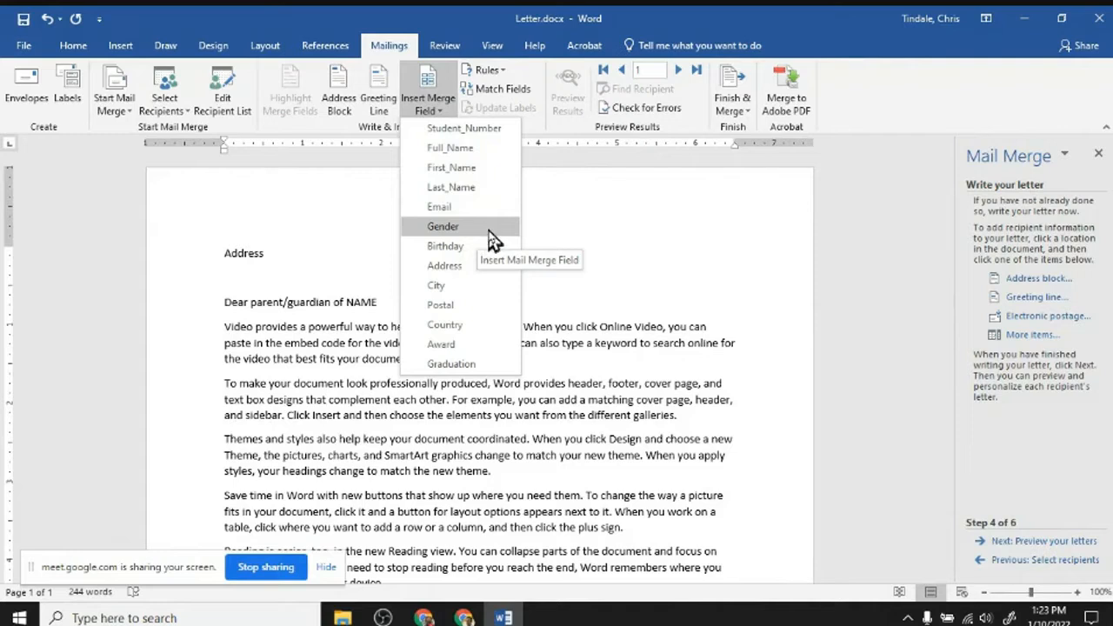
- Delete the "Address" placeholder text above the greeting
left_click(251, 253)
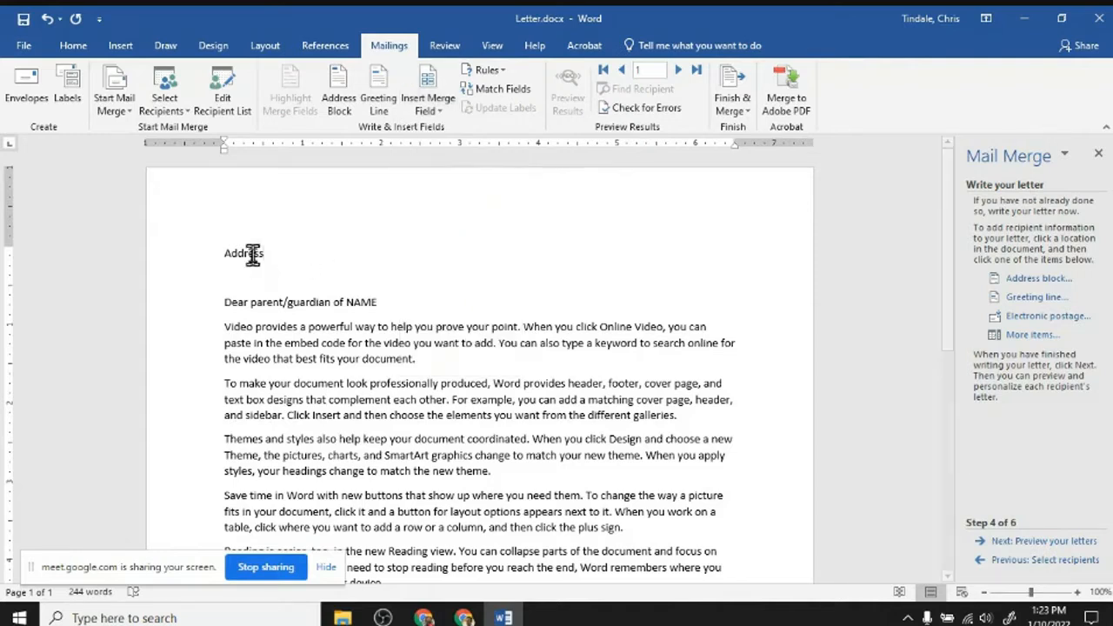
left_click(264, 253)
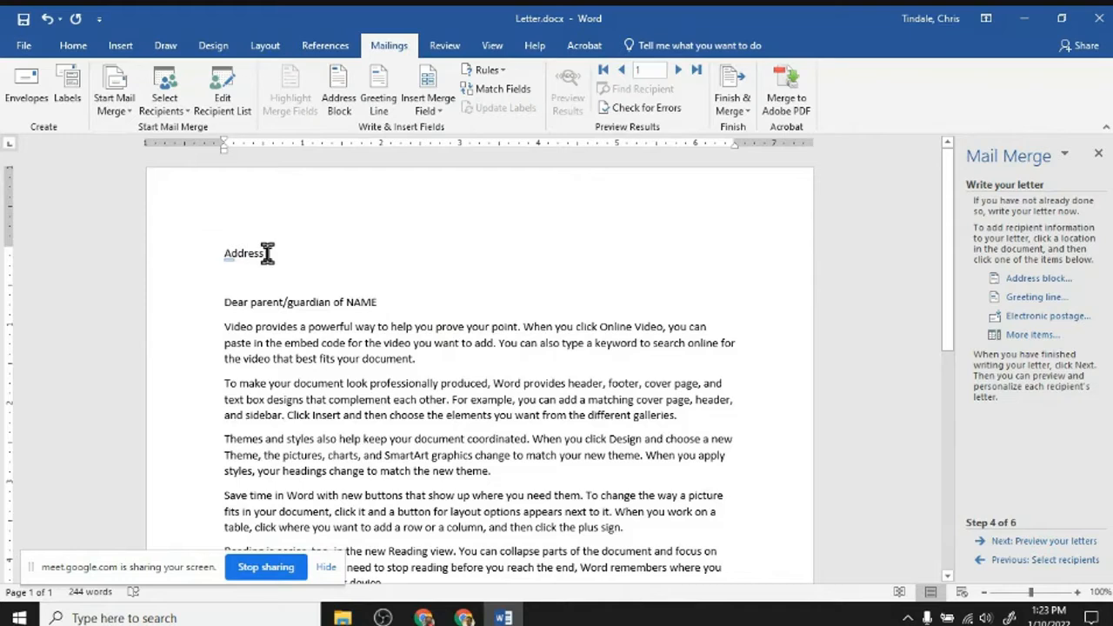
left_click_drag(264, 253, 219, 252)
key("BackSpace")
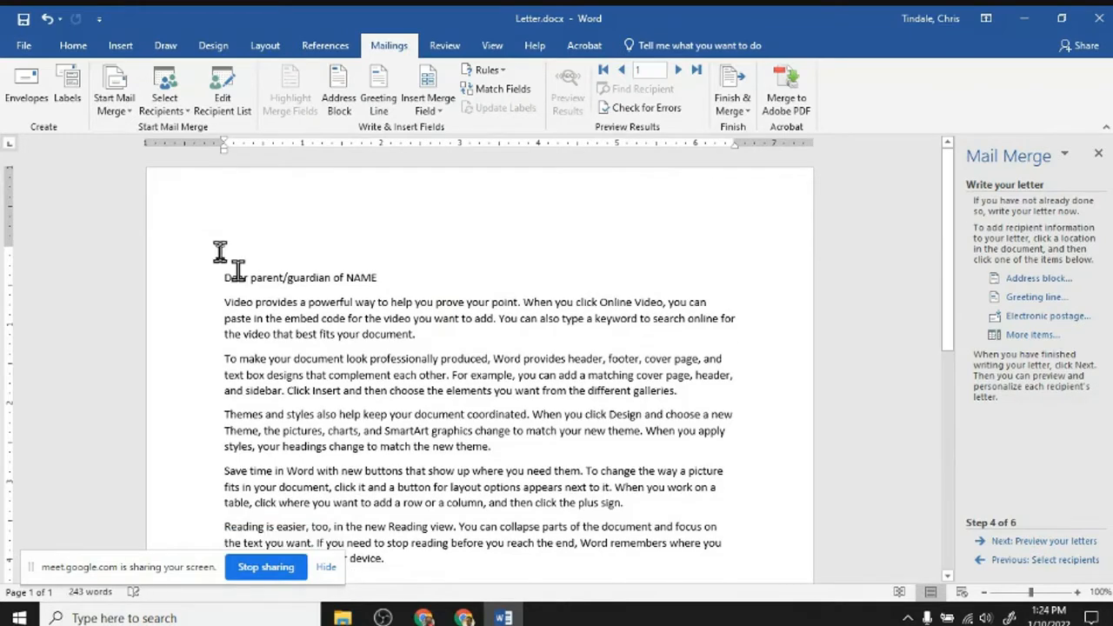
- Insert the recipient address block above the greeting with a blank line below it, and delete the greeting's NAME placeholder
left_click(342, 105)
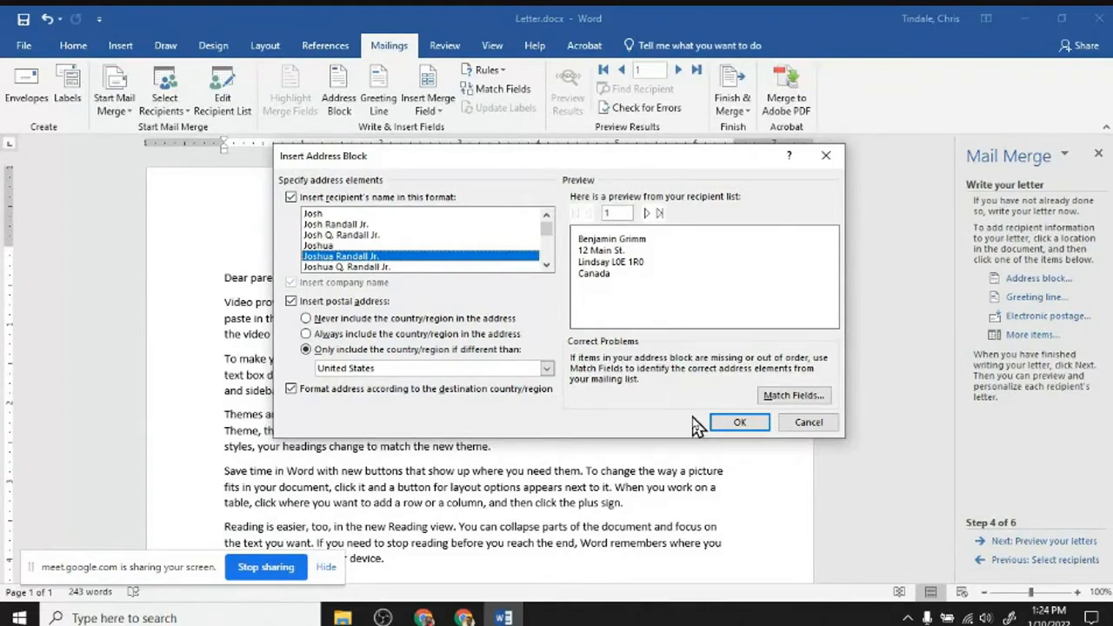
left_click(736, 422)
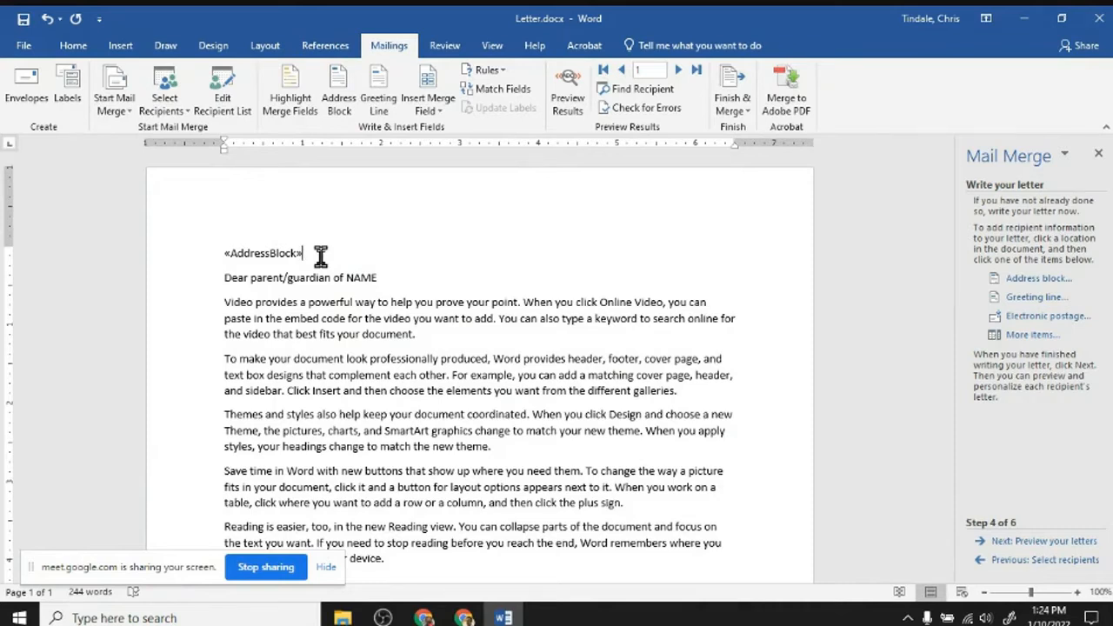
key("Return")
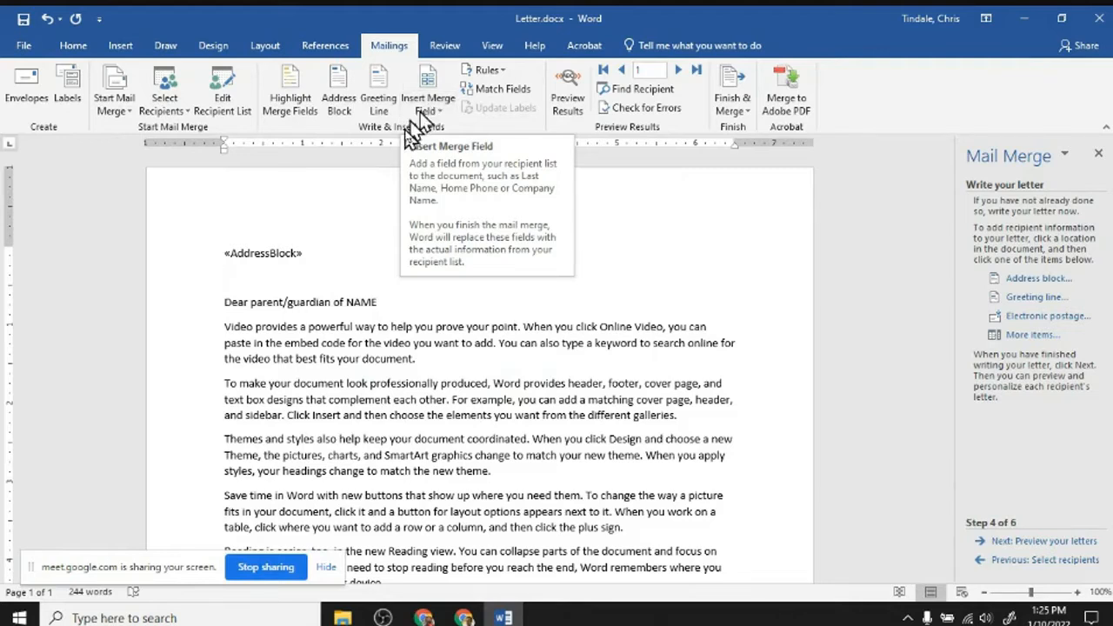
double_click(361, 302)
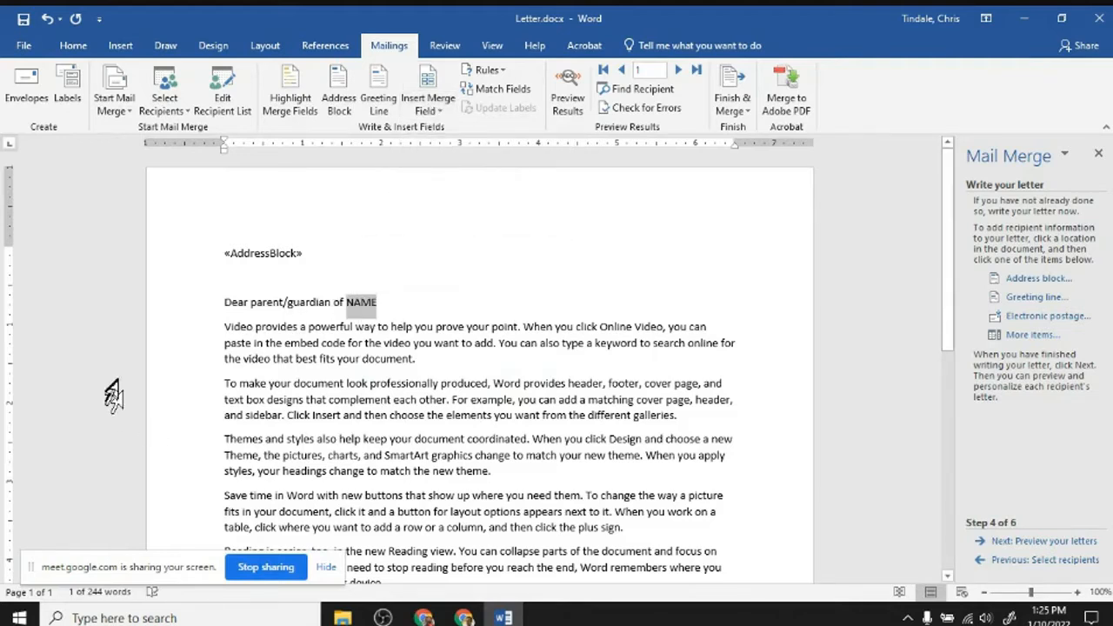
key("Delete")
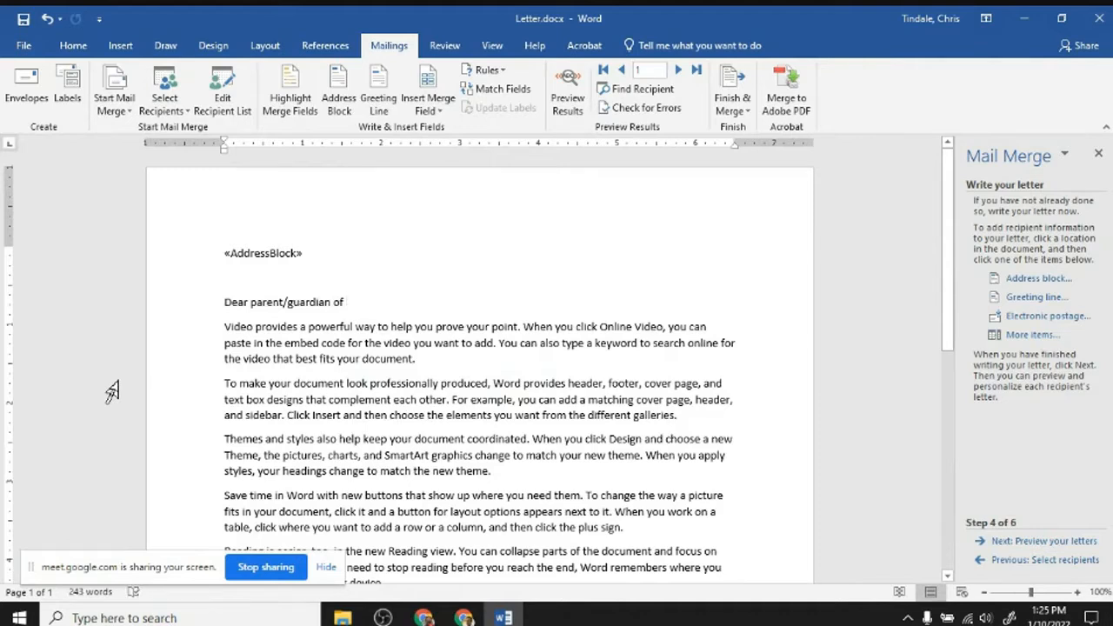
- Insert the First Name, Last Name and Full Name merge fields after "Dear parent/guardian of"
left_click(432, 81)
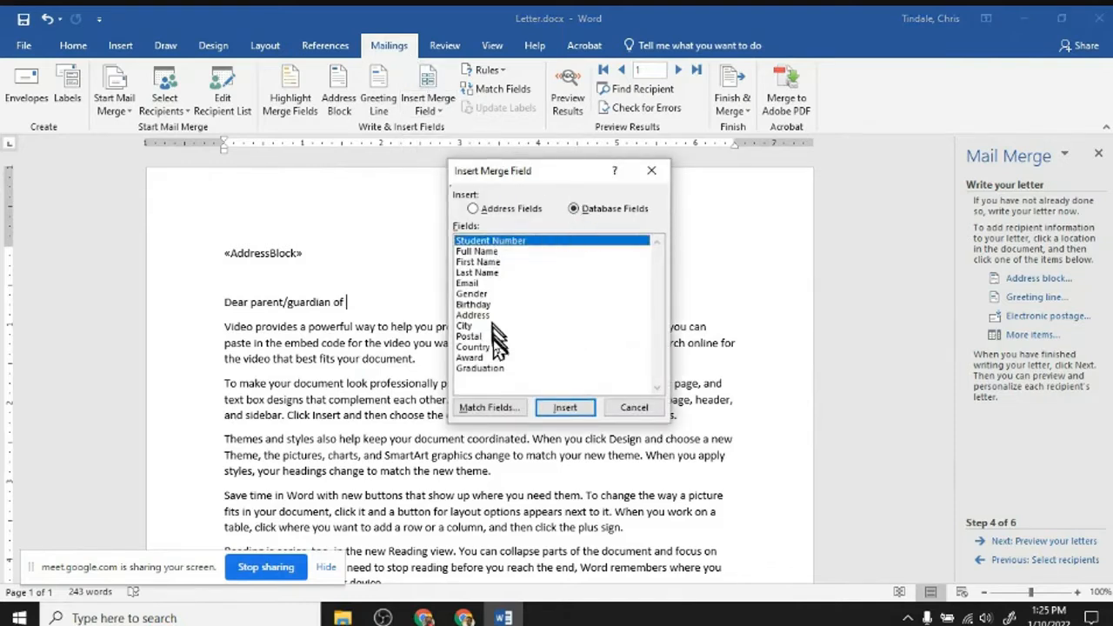
left_click(487, 264)
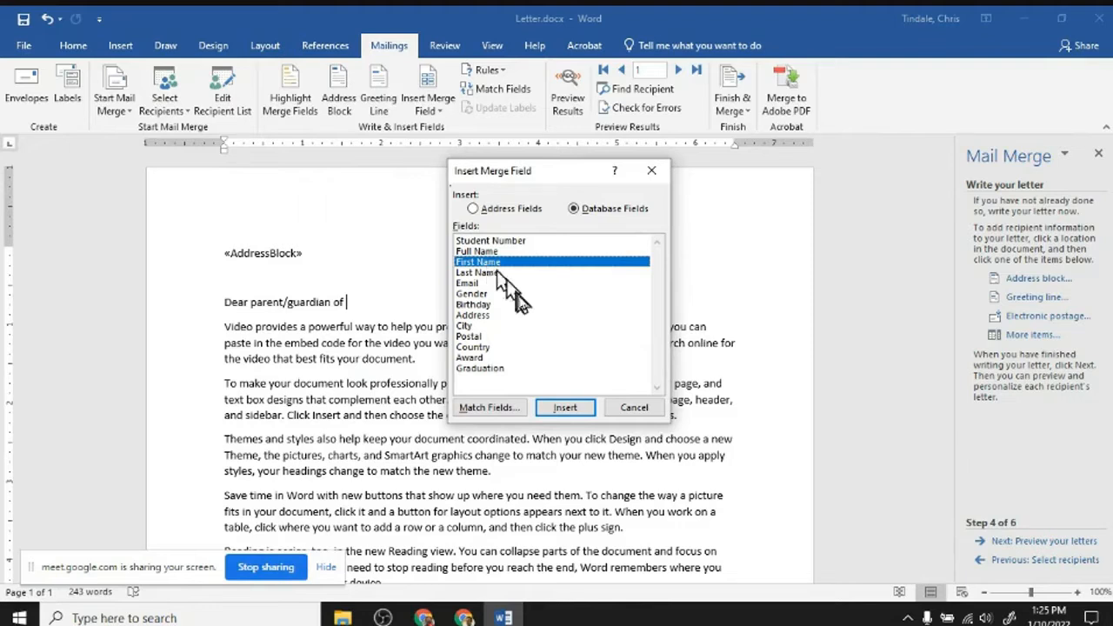
double_click(509, 265)
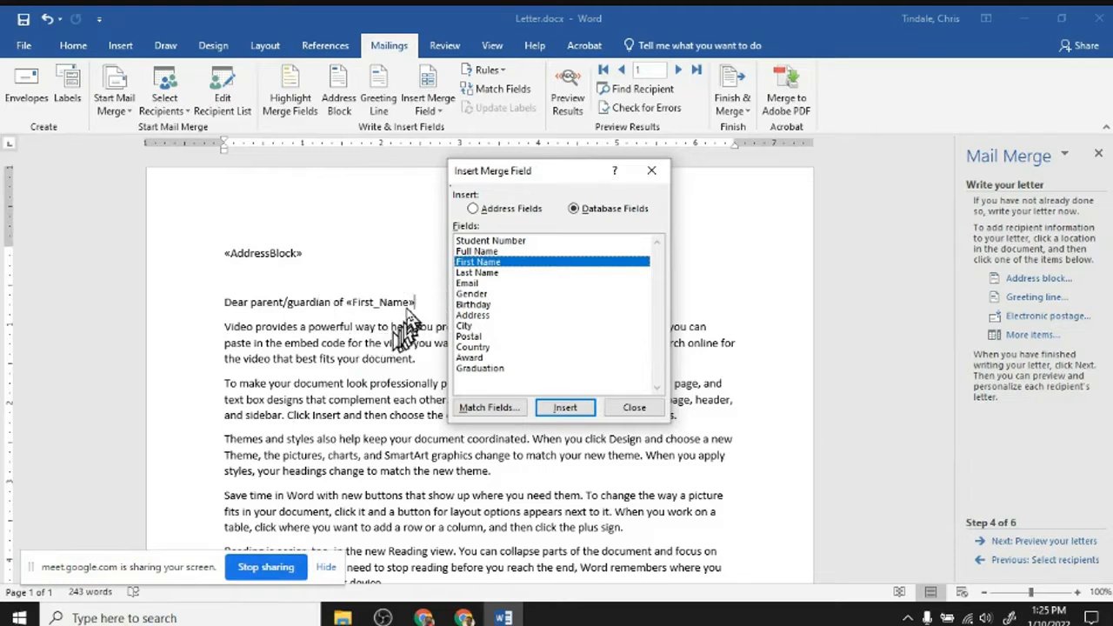
left_click(486, 273)
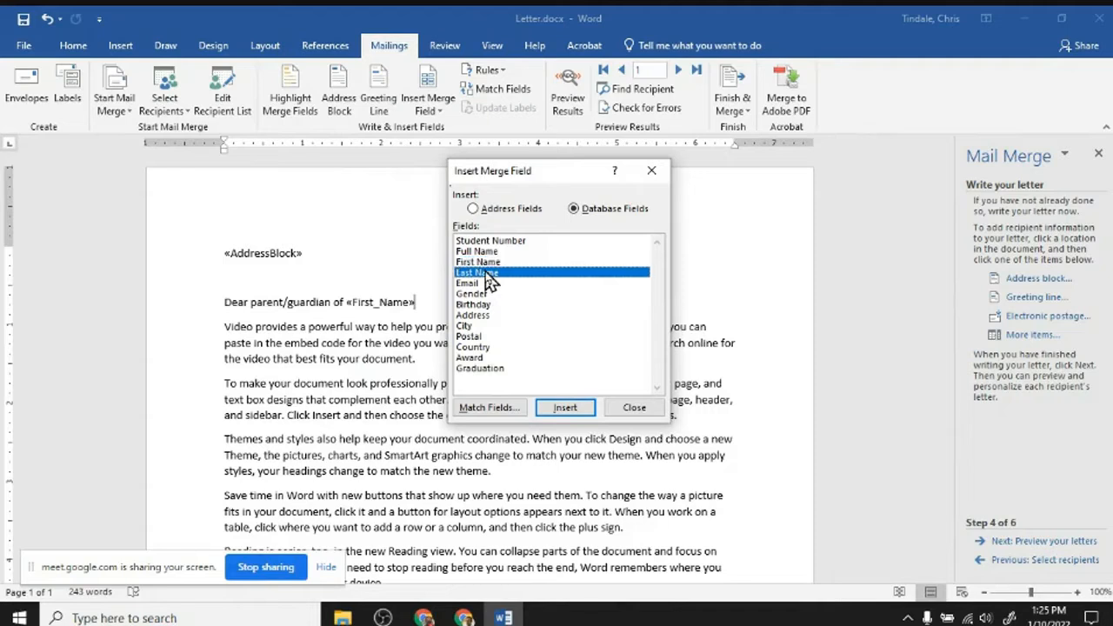
double_click(487, 275)
left_click_drag(548, 176, 649, 183)
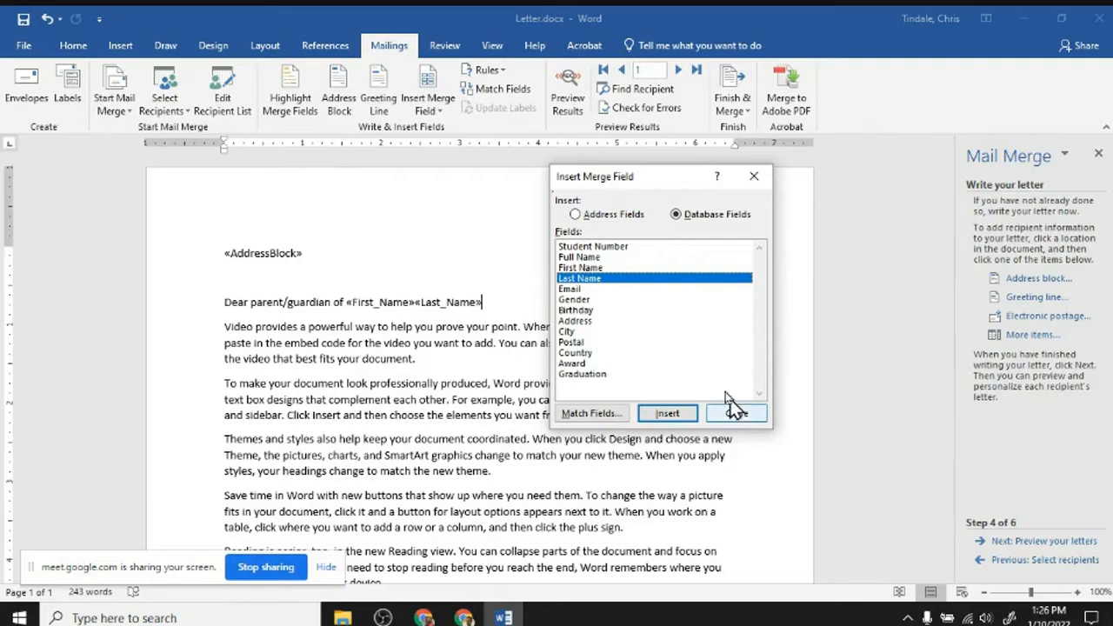
left_click(590, 258)
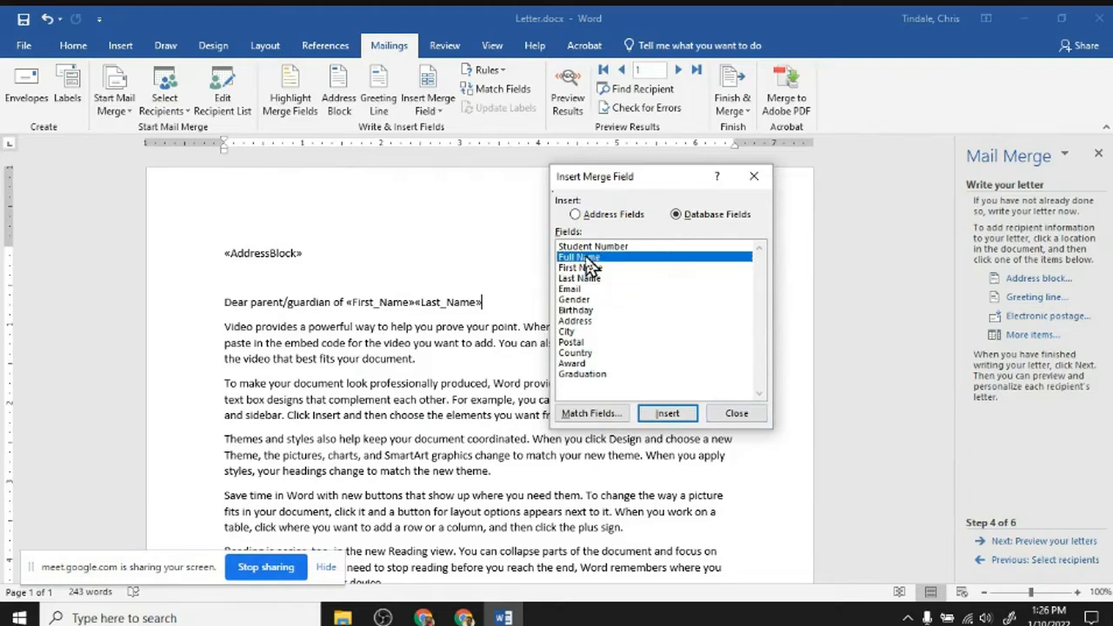
left_click(667, 415)
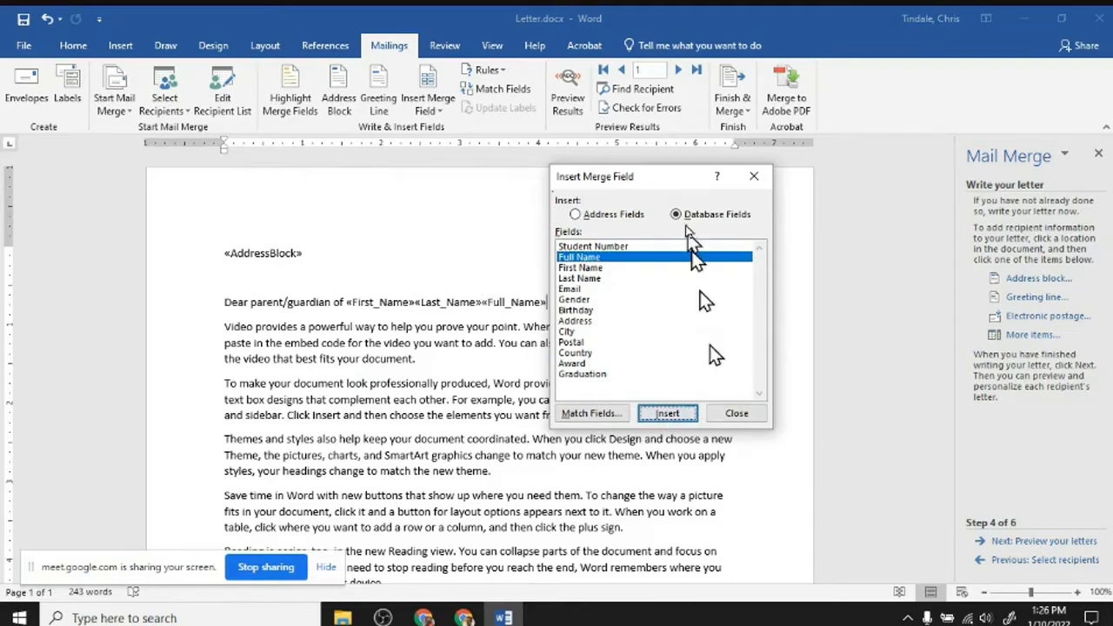
left_click_drag(667, 187, 717, 199)
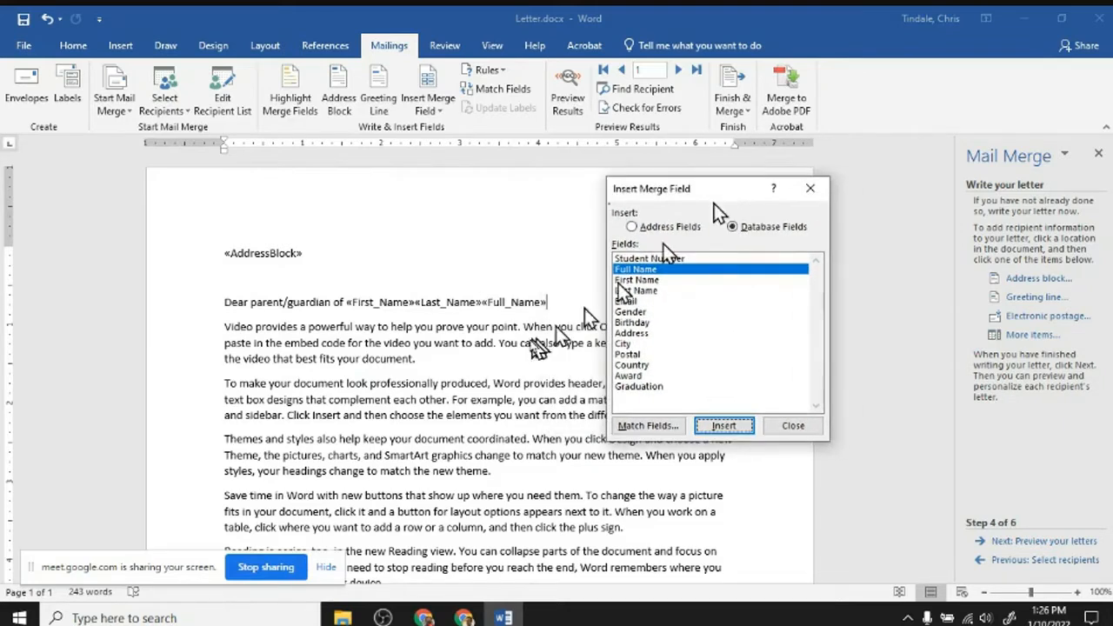
left_click(793, 426)
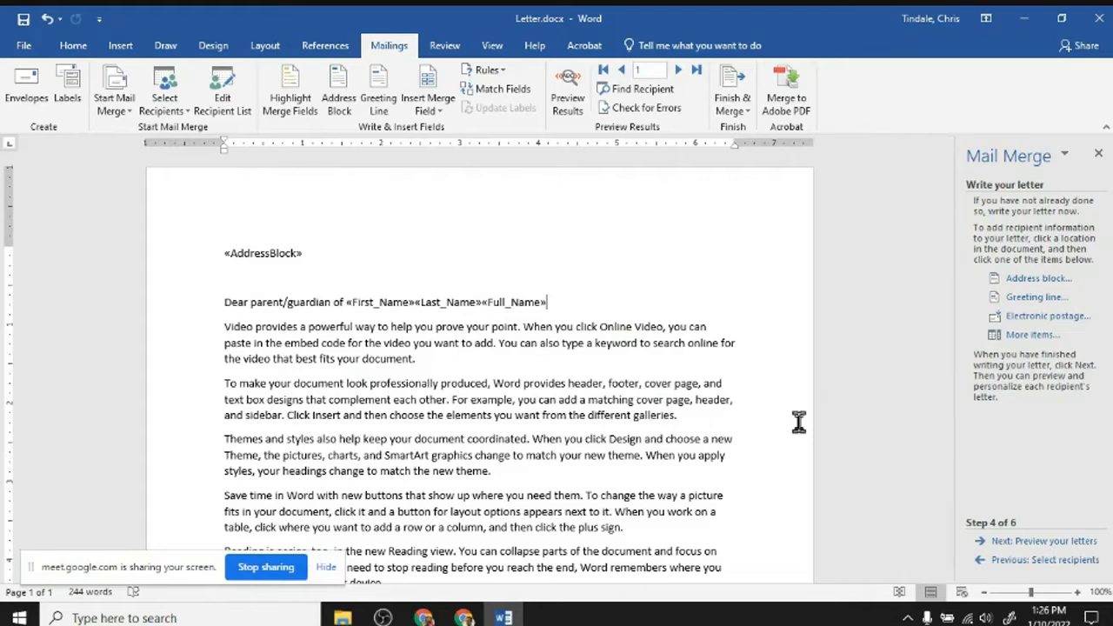
- Delete the First_Name, Last_Name and Full_Name merge fields from the greeting line
key("shift+Left")
key("shift+Left")
key("shift+Left")
key("shift+Left")
key("shift+Left")
key("shift+Left")
key("shift+Left")
key("shift+Left")
key("shift+Left")
key("shift+Left")
key("shift+Left")
key("shift+Left")
key("shift+Left")
key("shift+Left")
key("shift+Left")
key("shift+Left")
key("shift+Left")
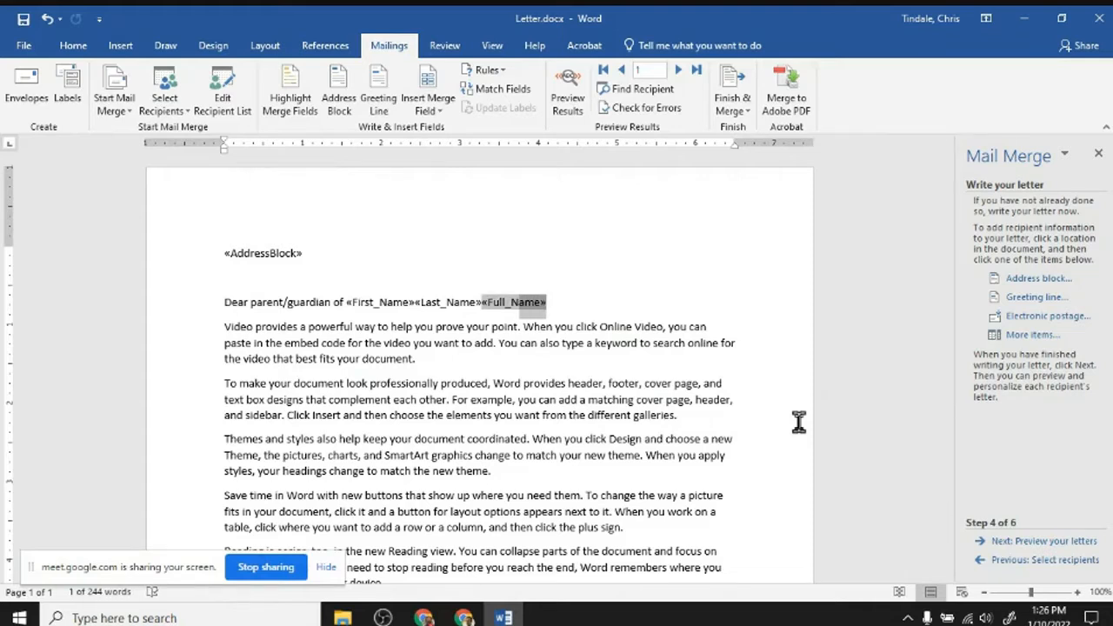
key("shift+Right")
key("shift+Right")
key("shift+Right")
key("shift+Right")
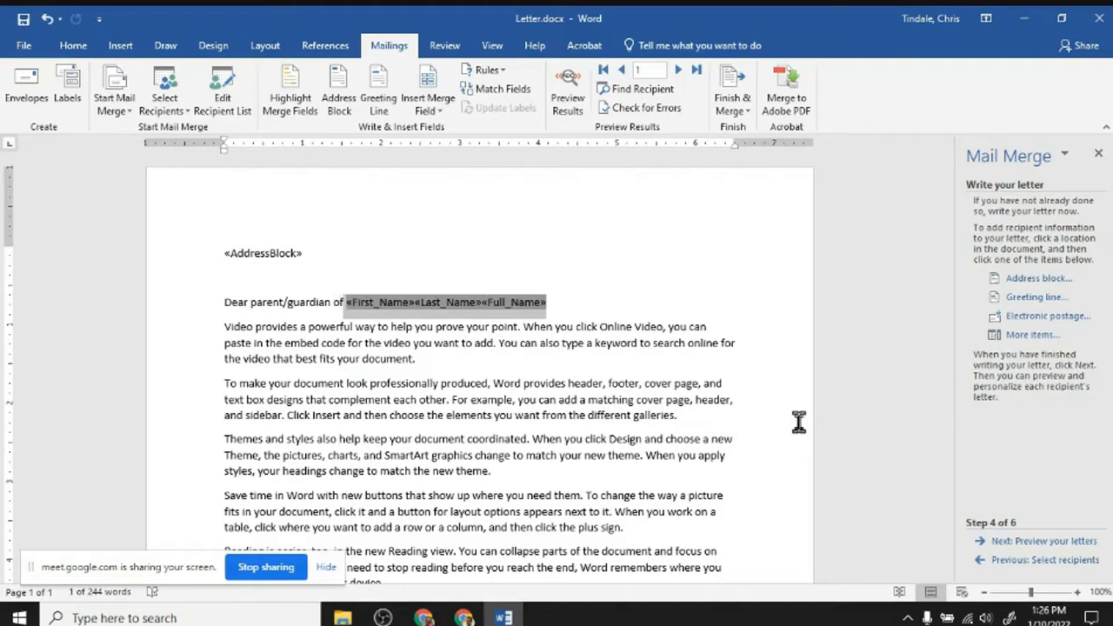
key("Delete")
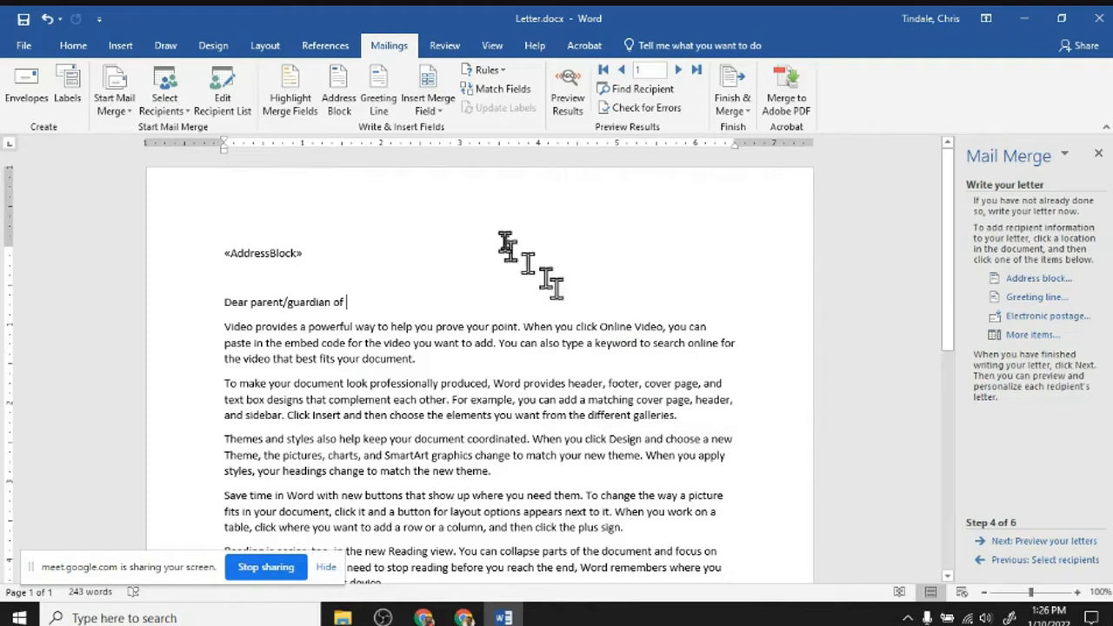
- Insert only the Full_Name merge field after "Dear parent/guardian of" in the greeting
left_click(428, 106)
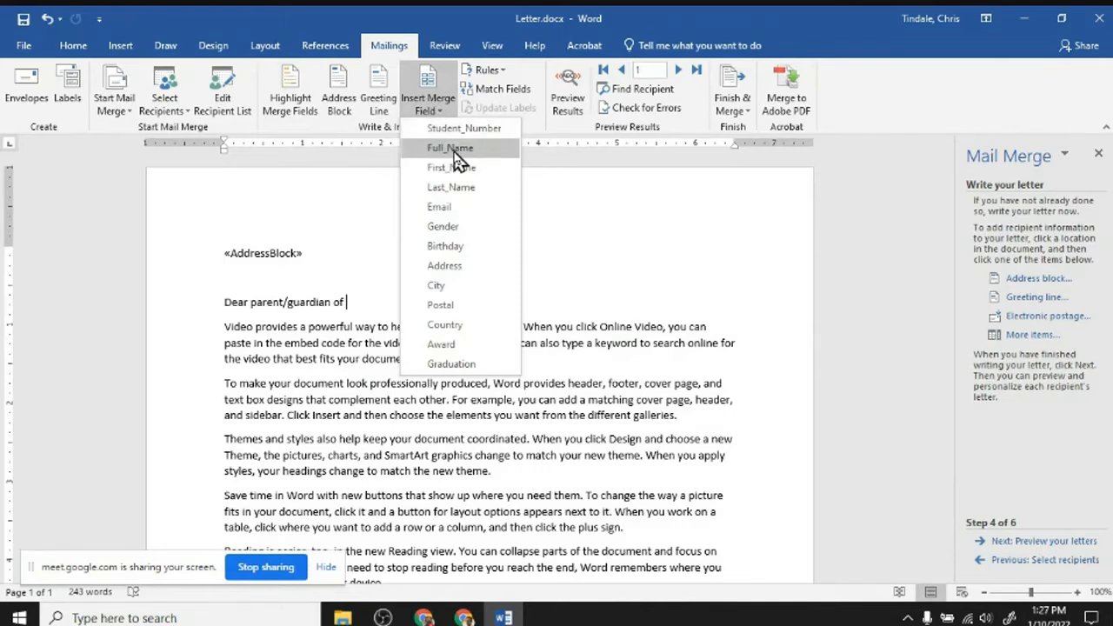
left_click(452, 149)
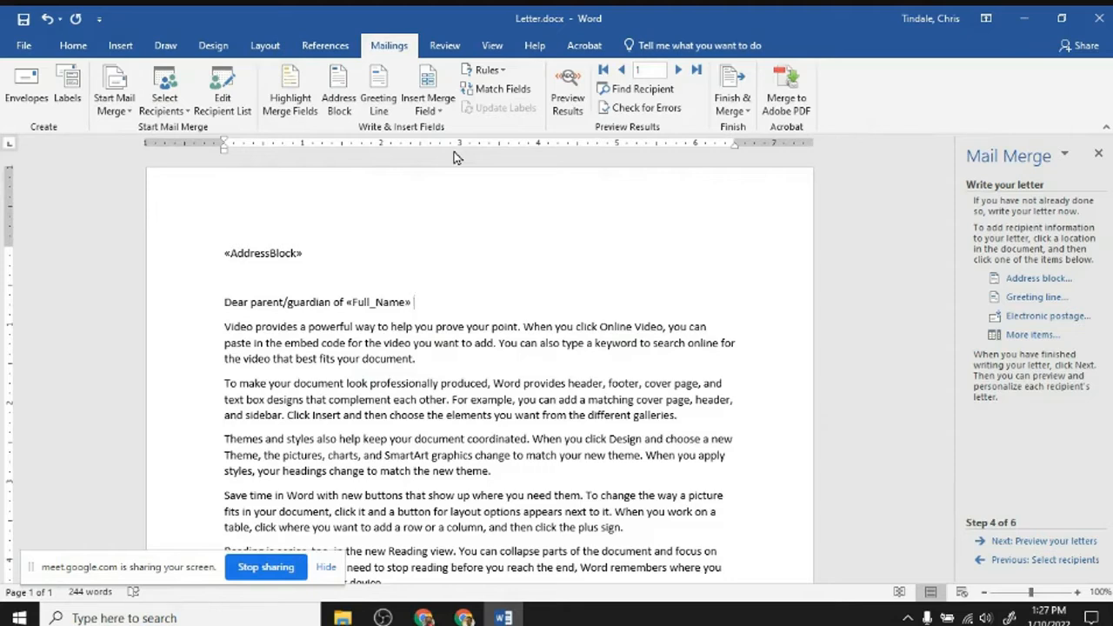
left_click(246, 278)
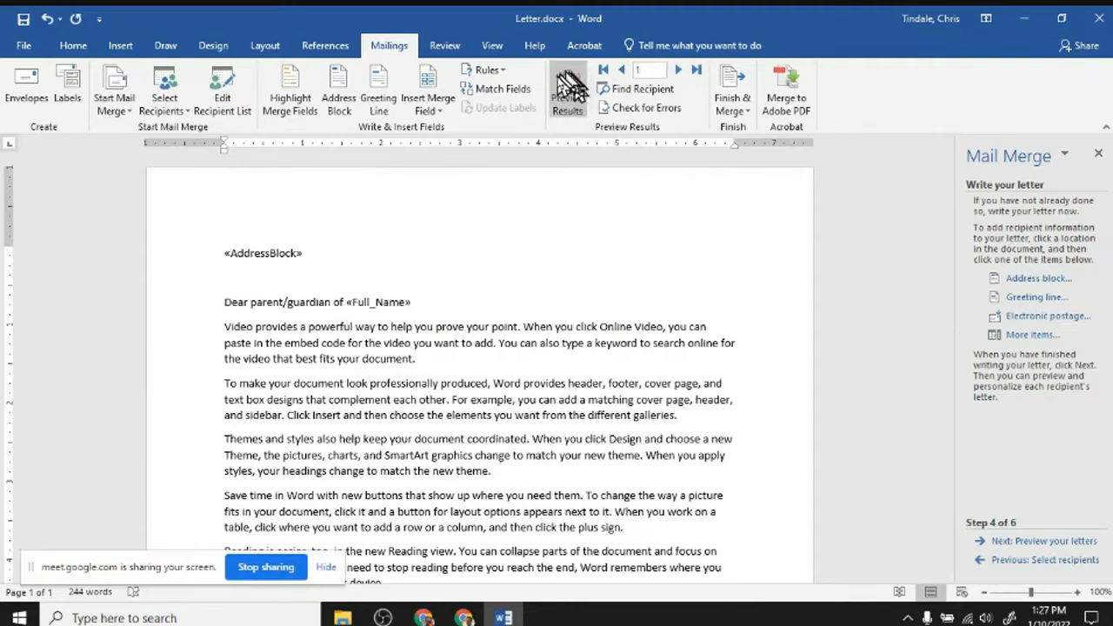
- Turn on the merge results preview and check the address block and greeting in the letter
left_click(567, 98)
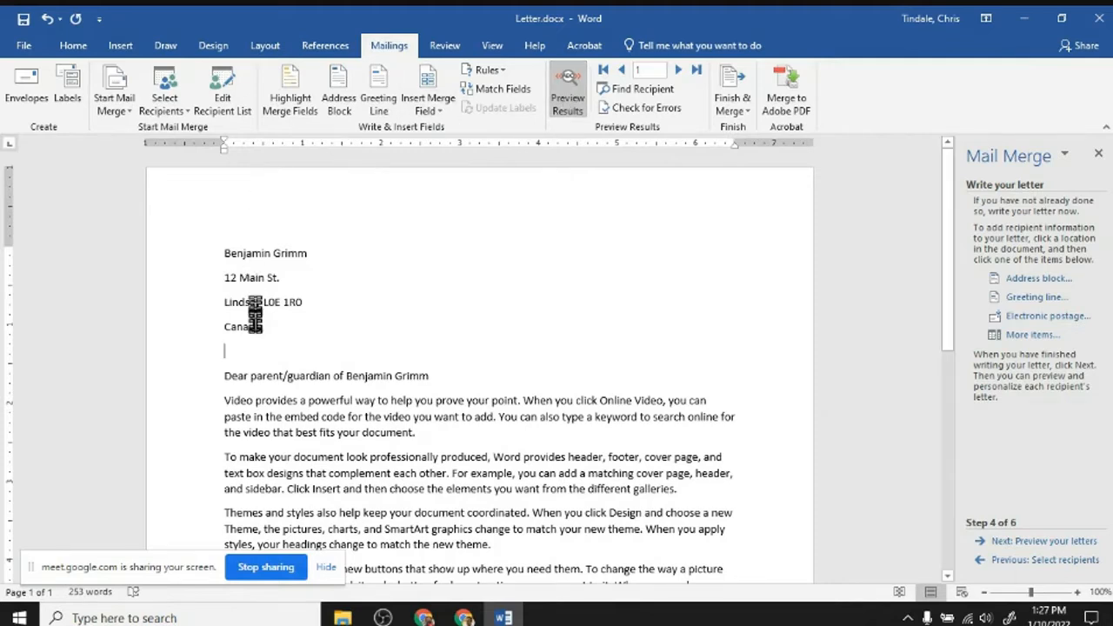
left_click(412, 376)
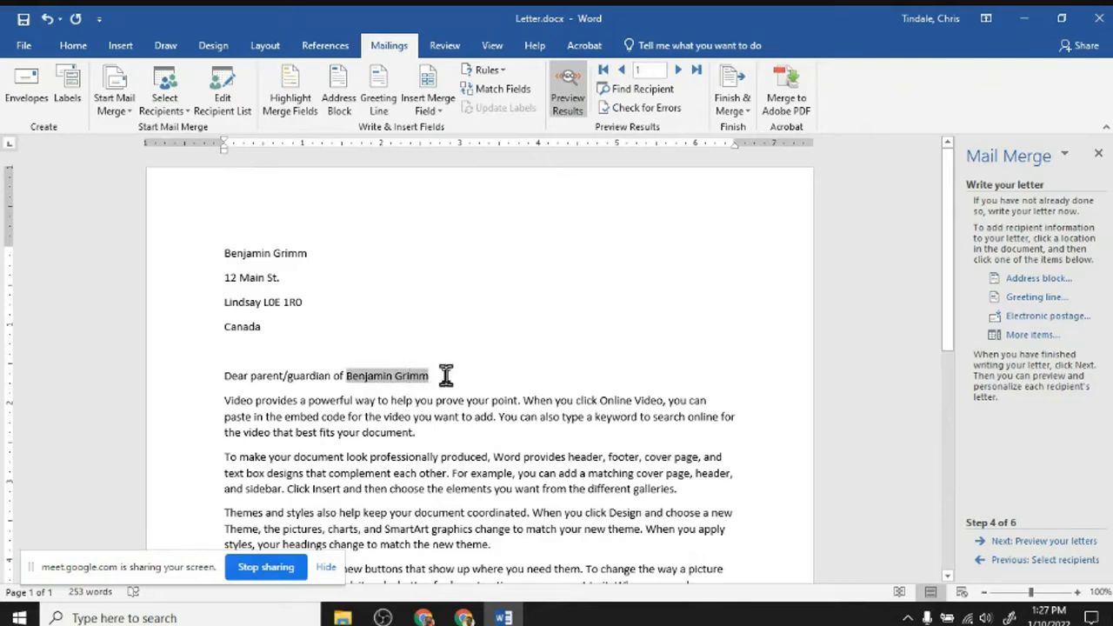
scroll(445, 375, "down", 2)
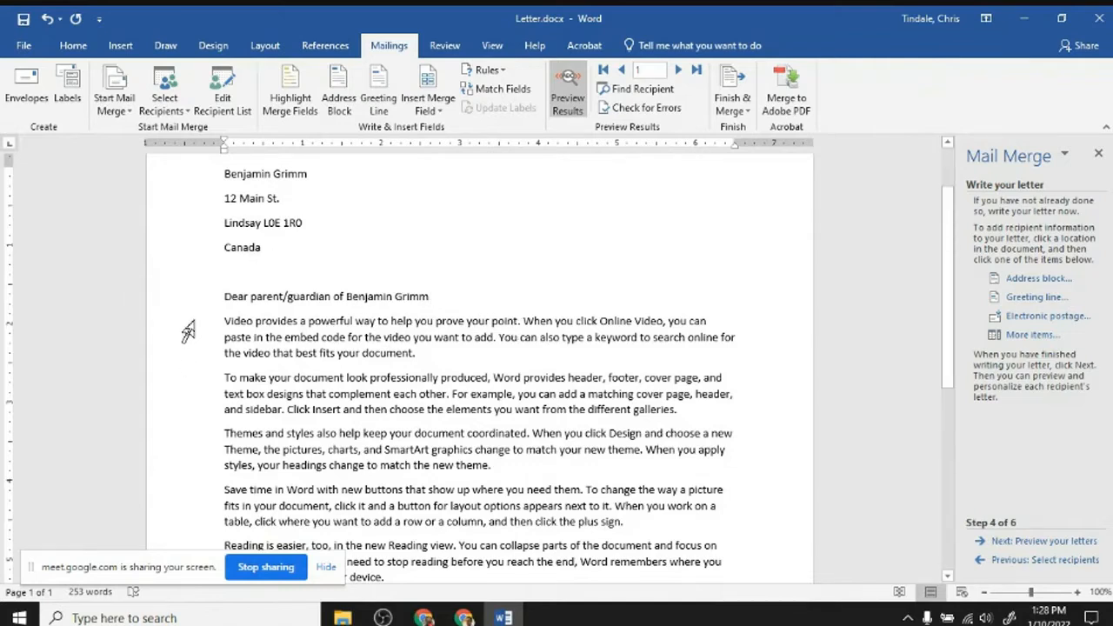
scroll(188, 330, "up", 2)
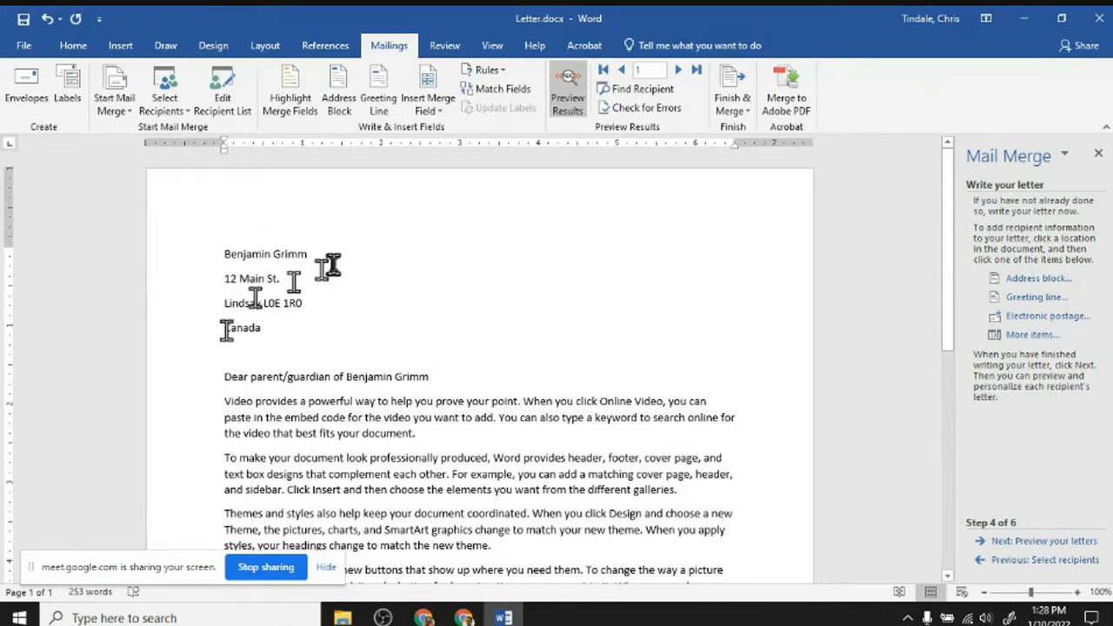
- Remove the space after paragraph from all lines of the previewed address block
left_click(320, 336)
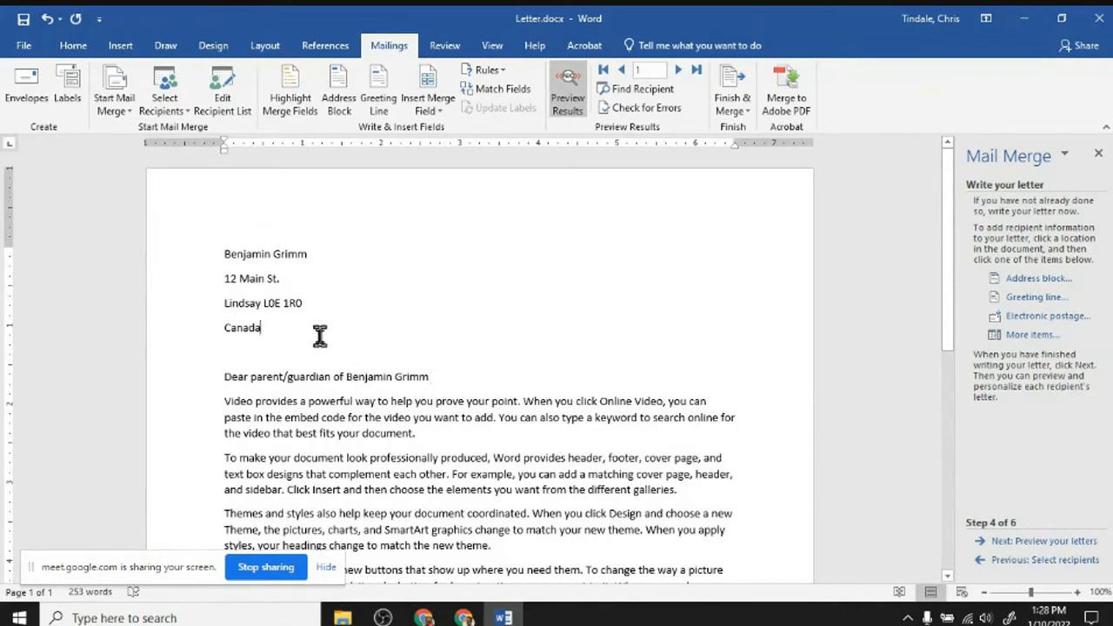
left_click_drag(320, 336, 187, 261)
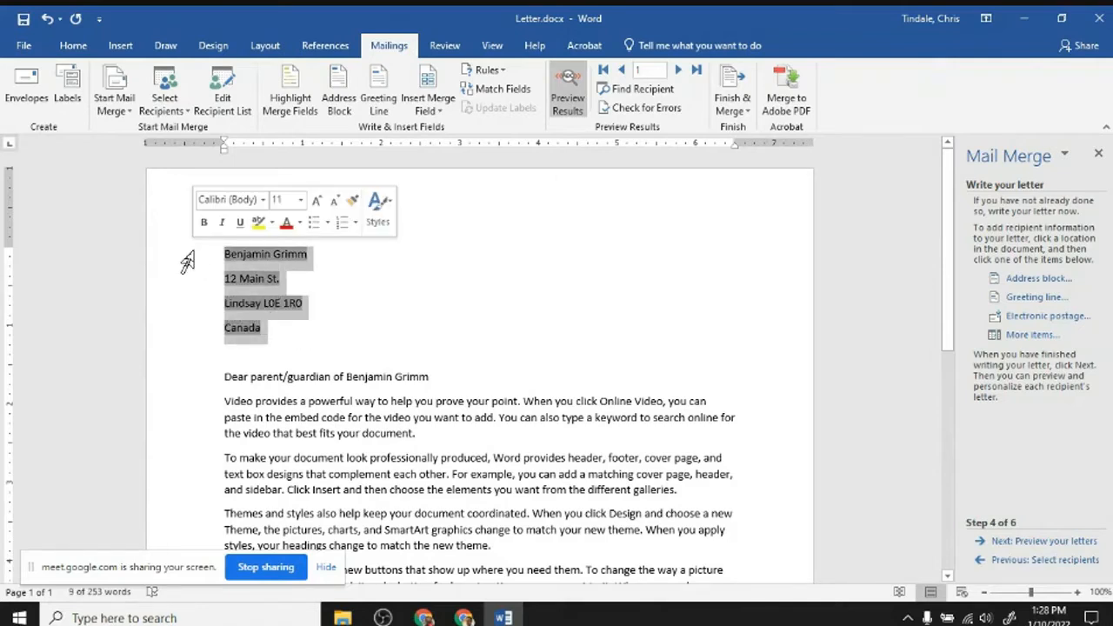
left_click(83, 51)
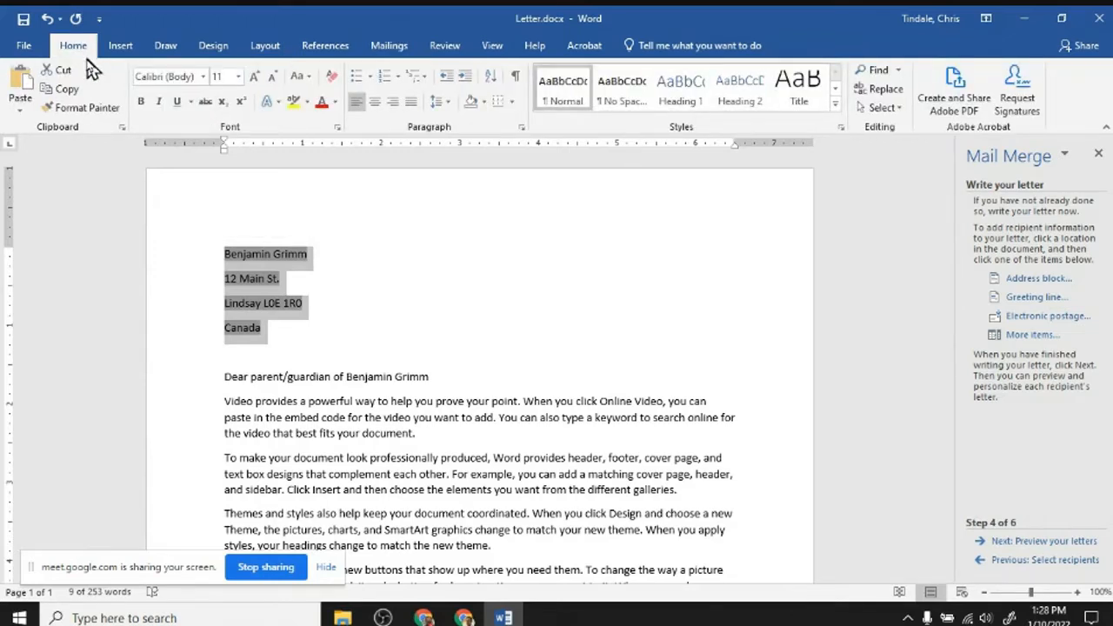
left_click(438, 102)
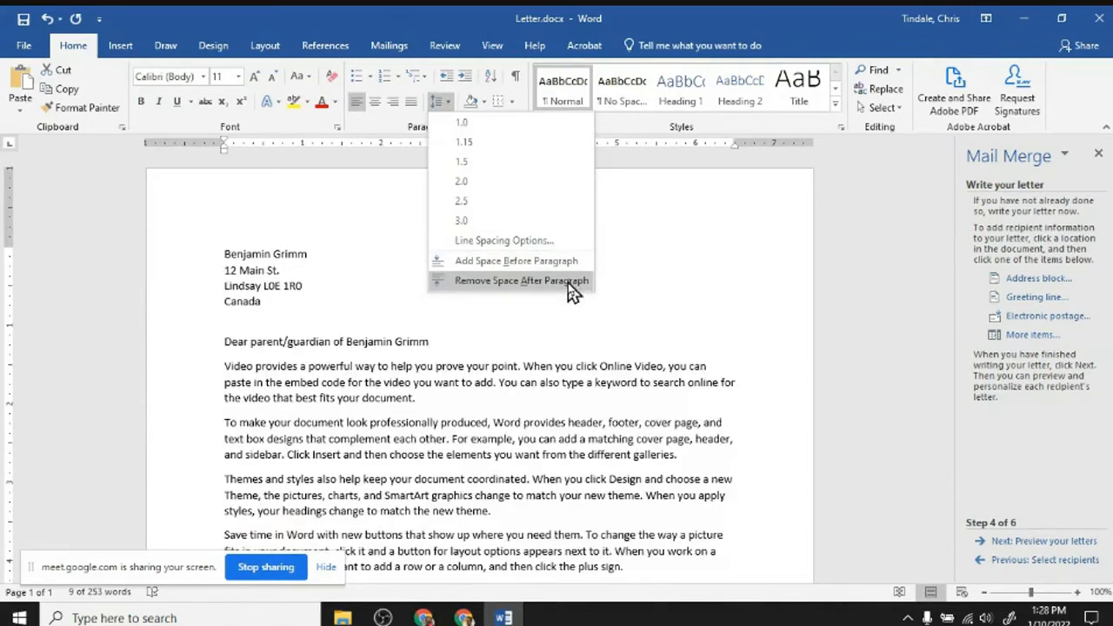
left_click(572, 280)
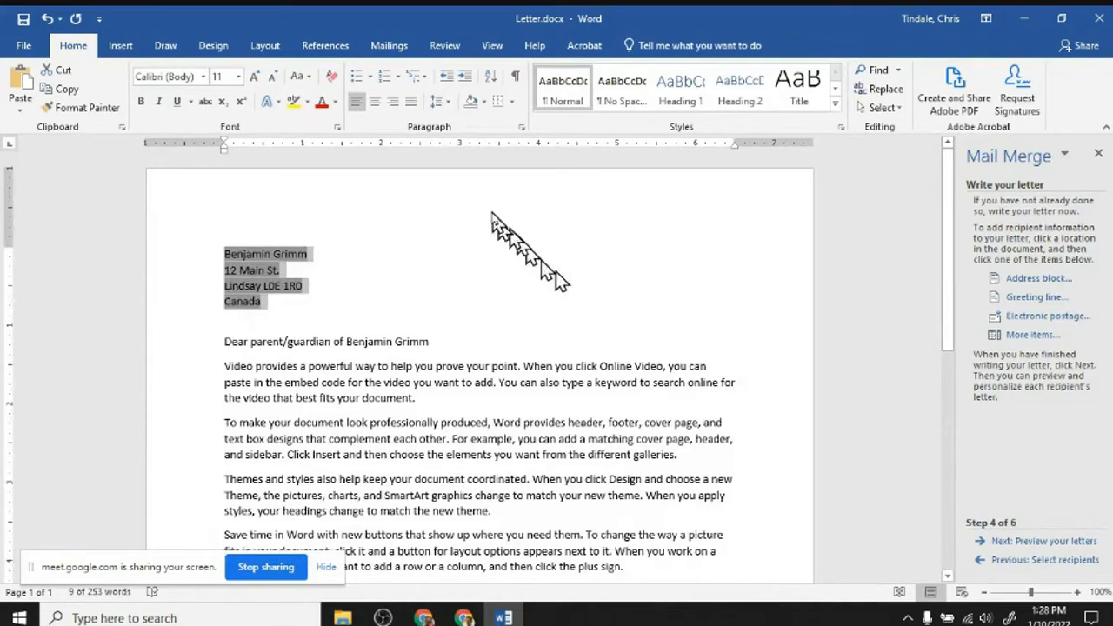
left_click(447, 107)
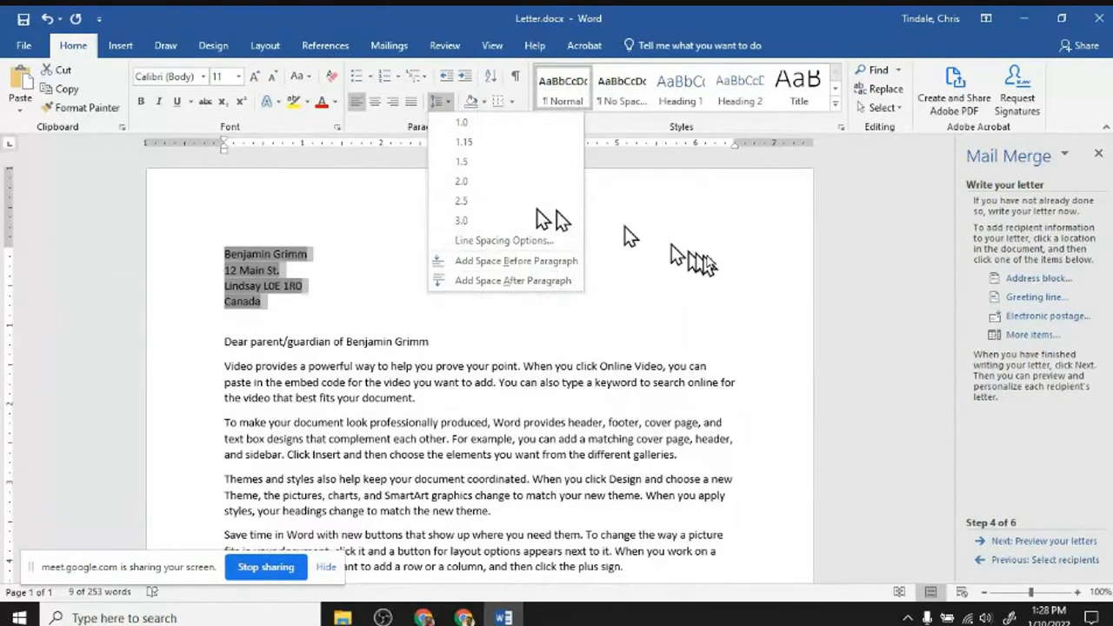
left_click(833, 268)
- Add another blank line between the address block and the greeting, and insert the Full_Name merge field on it
left_click(336, 322)
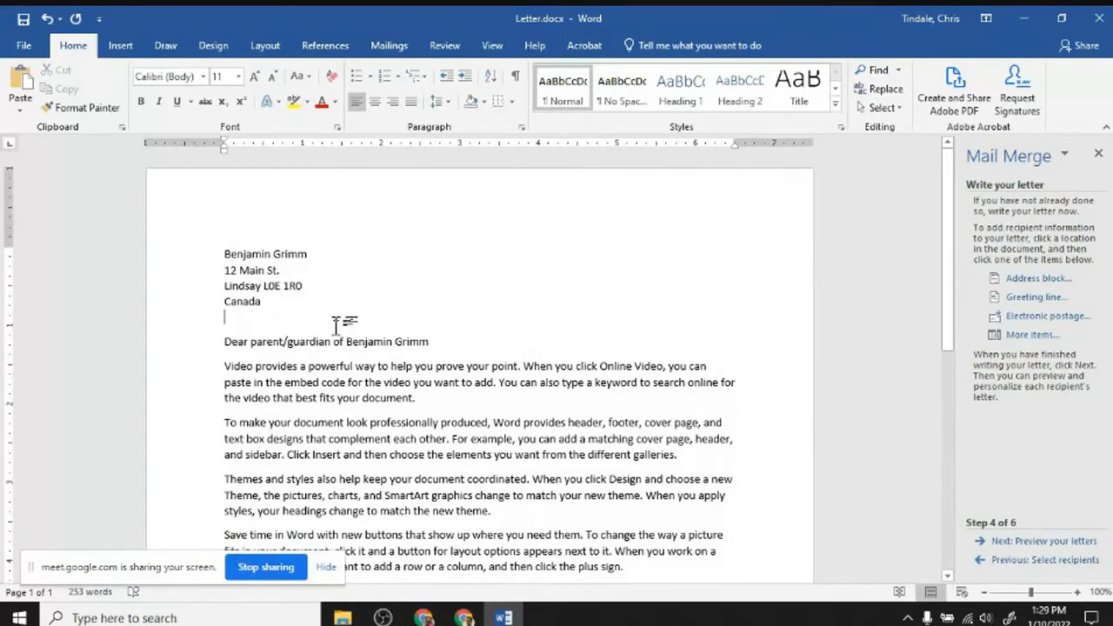
key("Return")
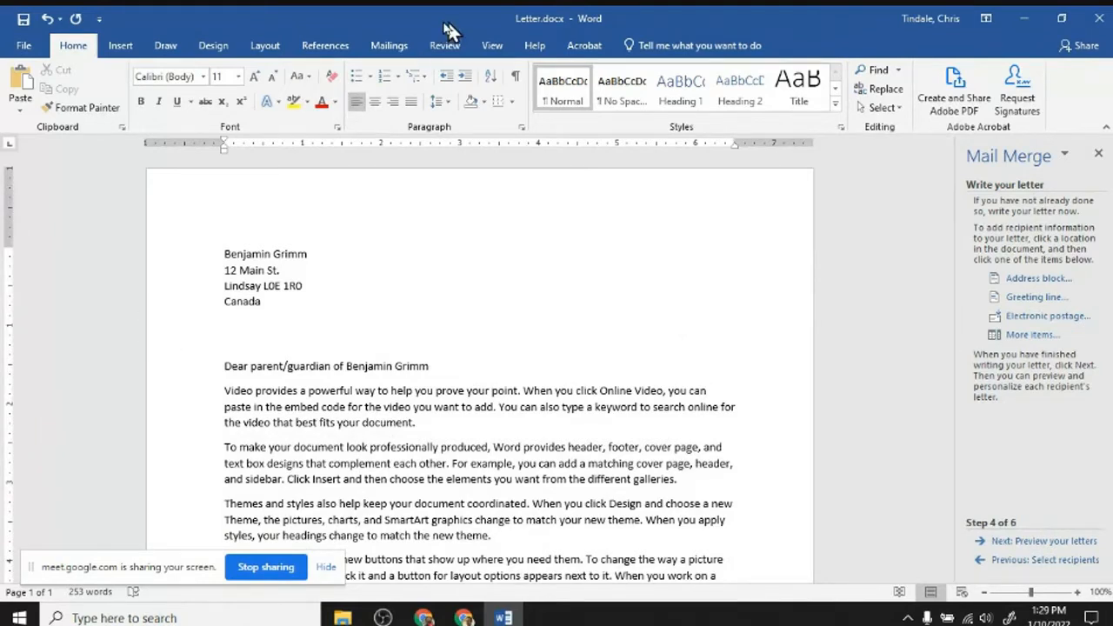
left_click(397, 48)
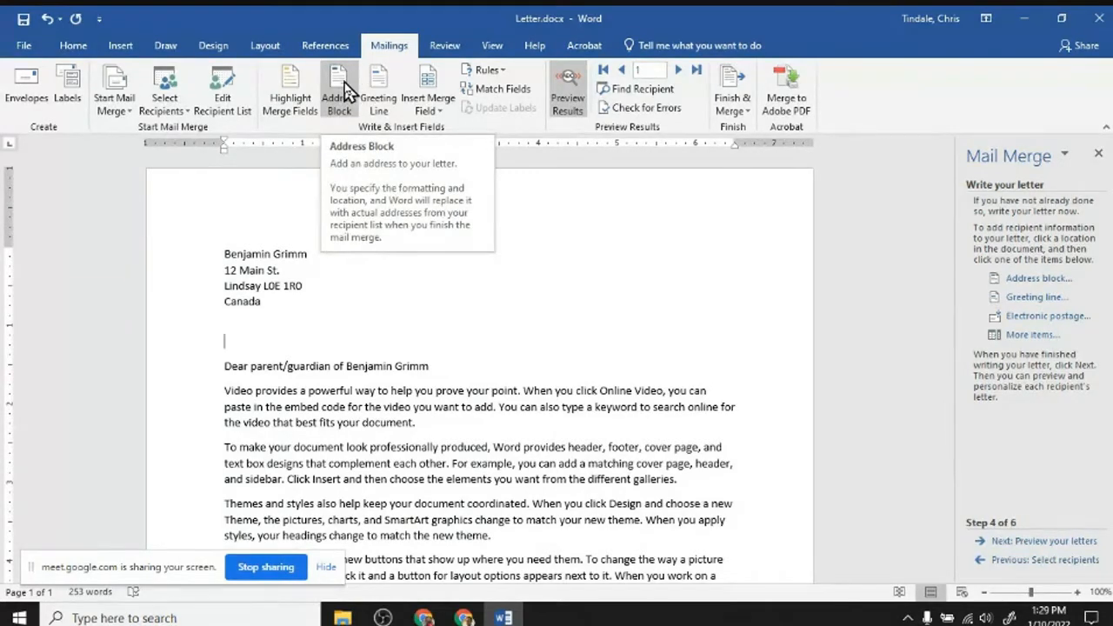
left_click(445, 113)
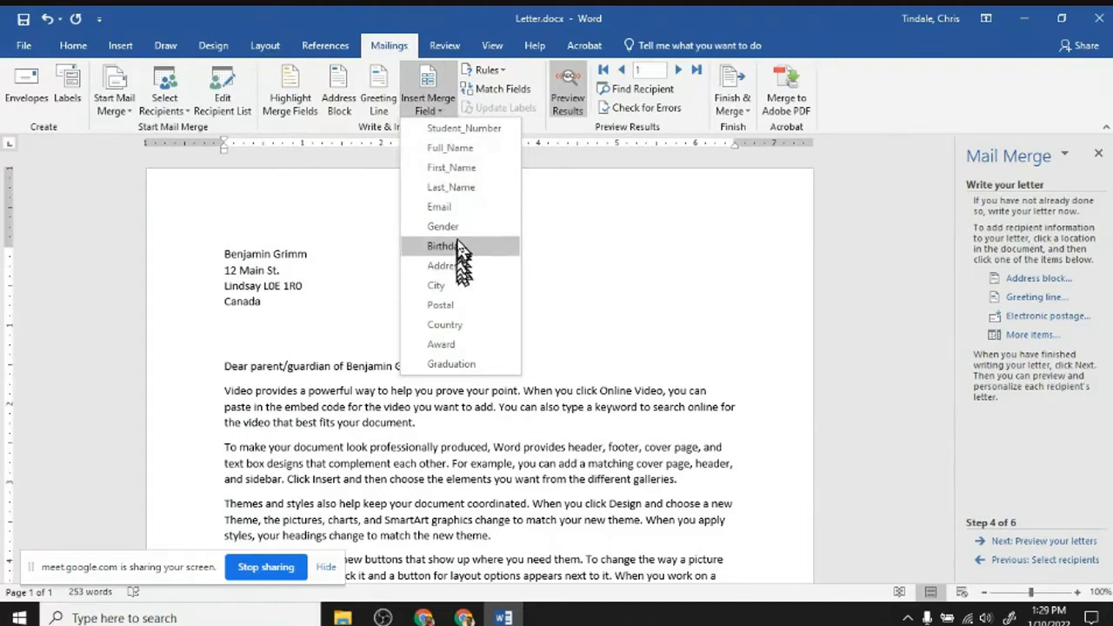
left_click(467, 152)
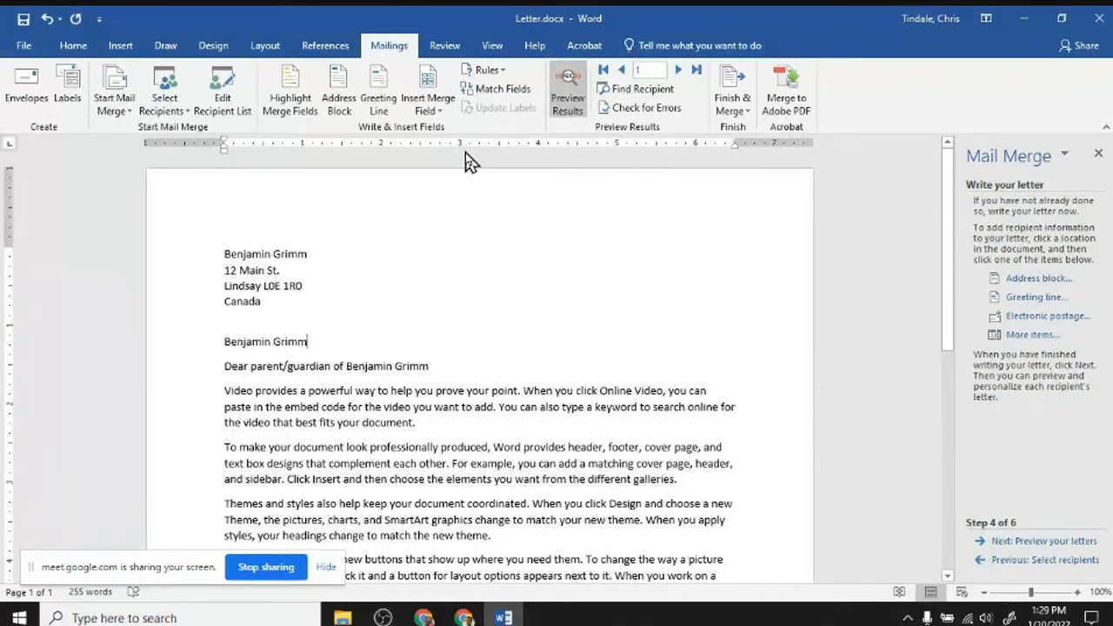
- Add a line below the individual Full_Name field with the Address and City merge fields, separated by a comma and space
key("Return")
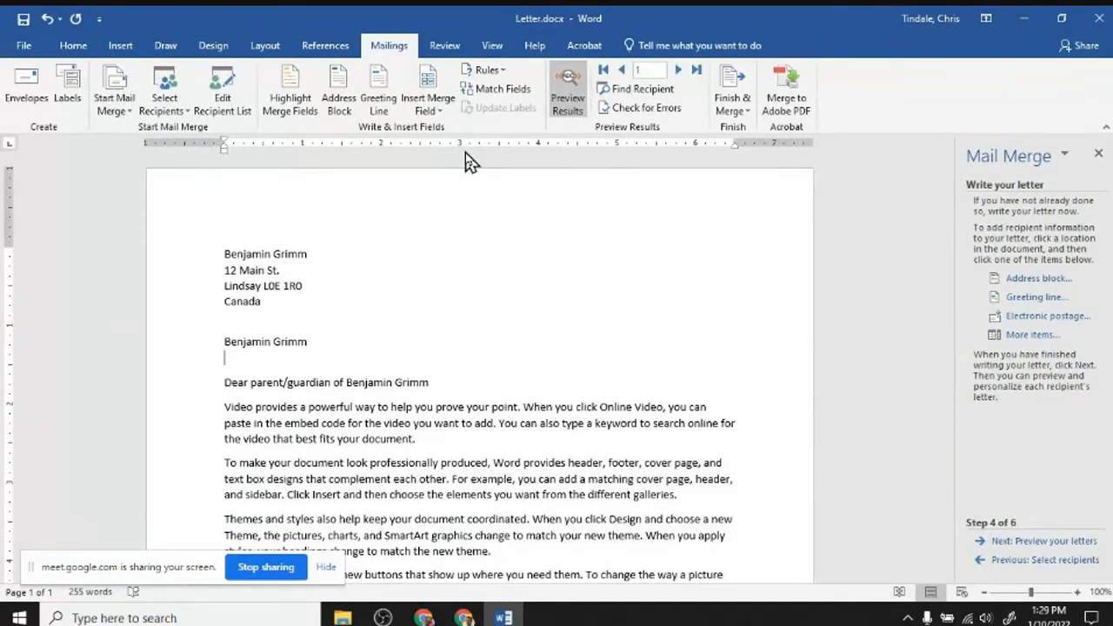
left_click(435, 108)
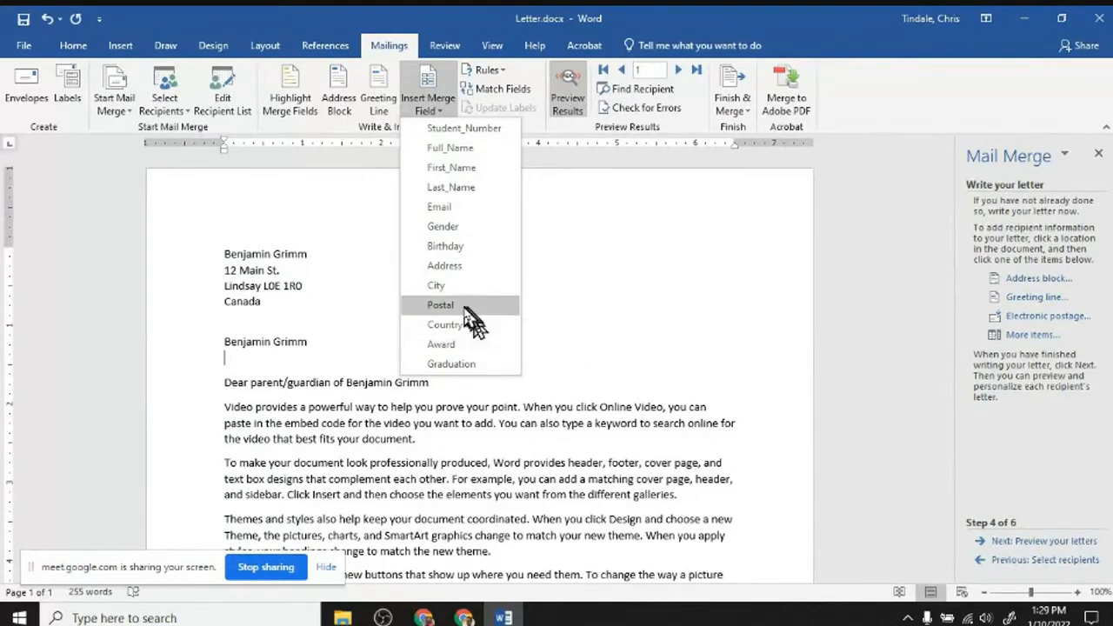
left_click(469, 266)
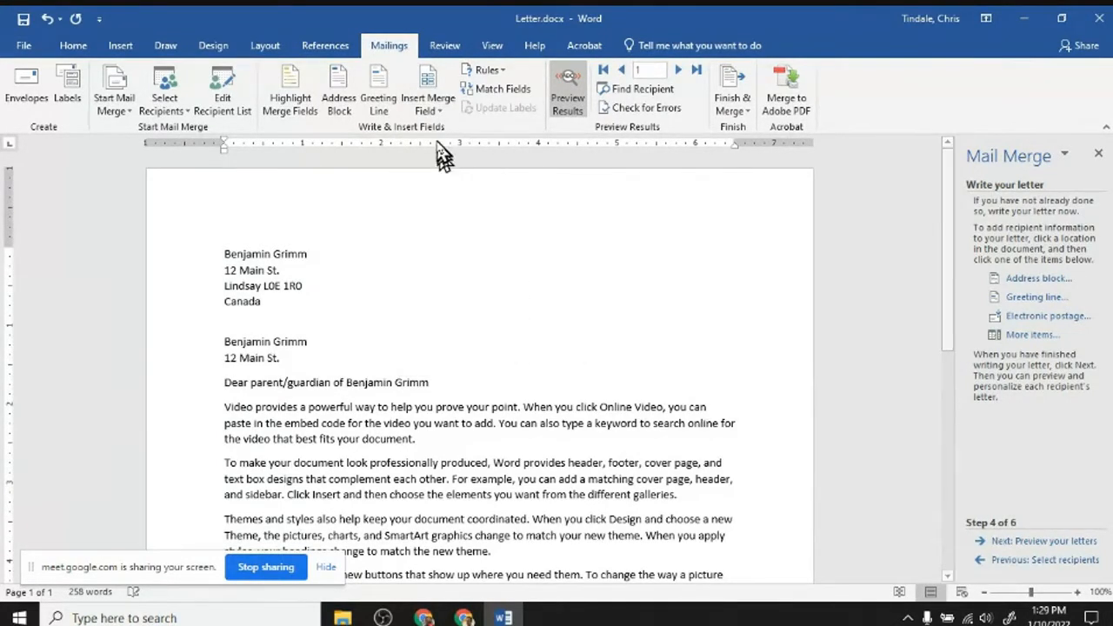
left_click(427, 108)
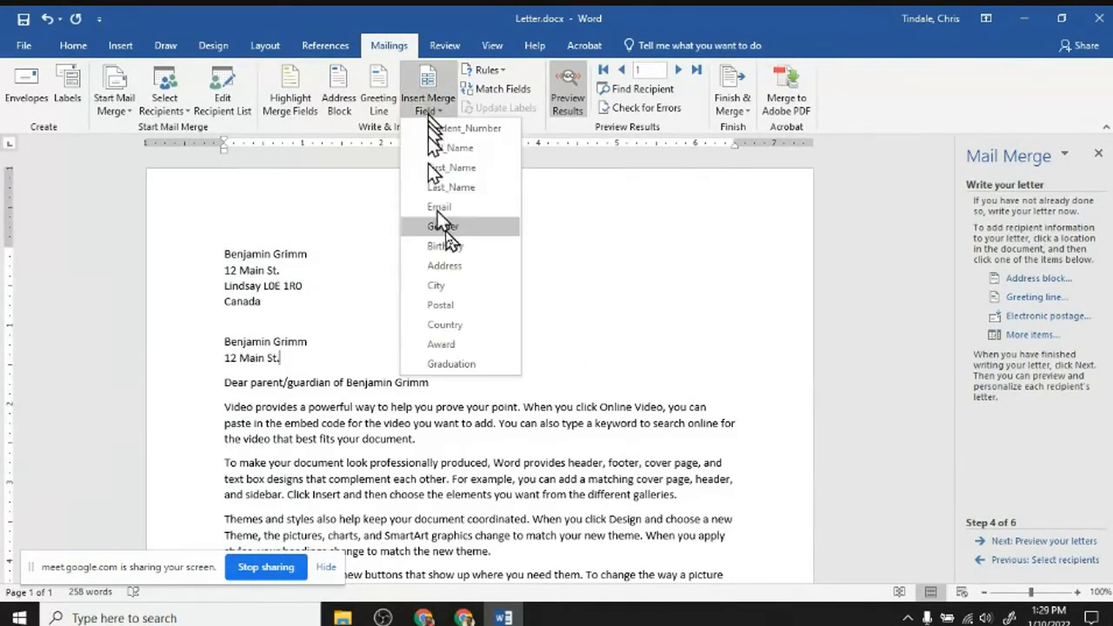
left_click(450, 286)
left_click(294, 357)
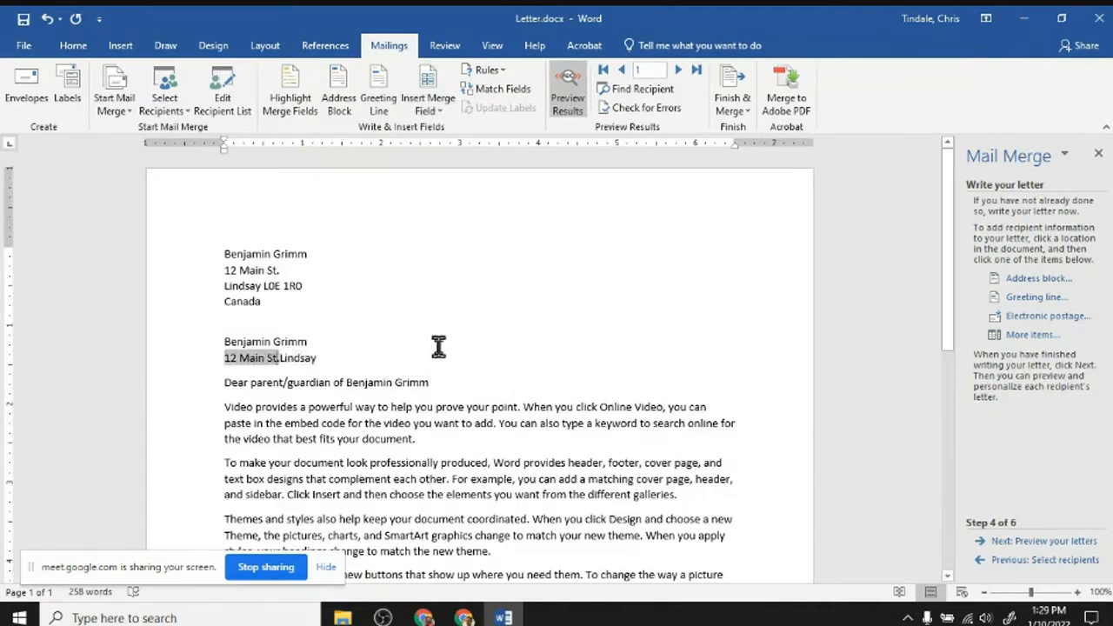
type(",")
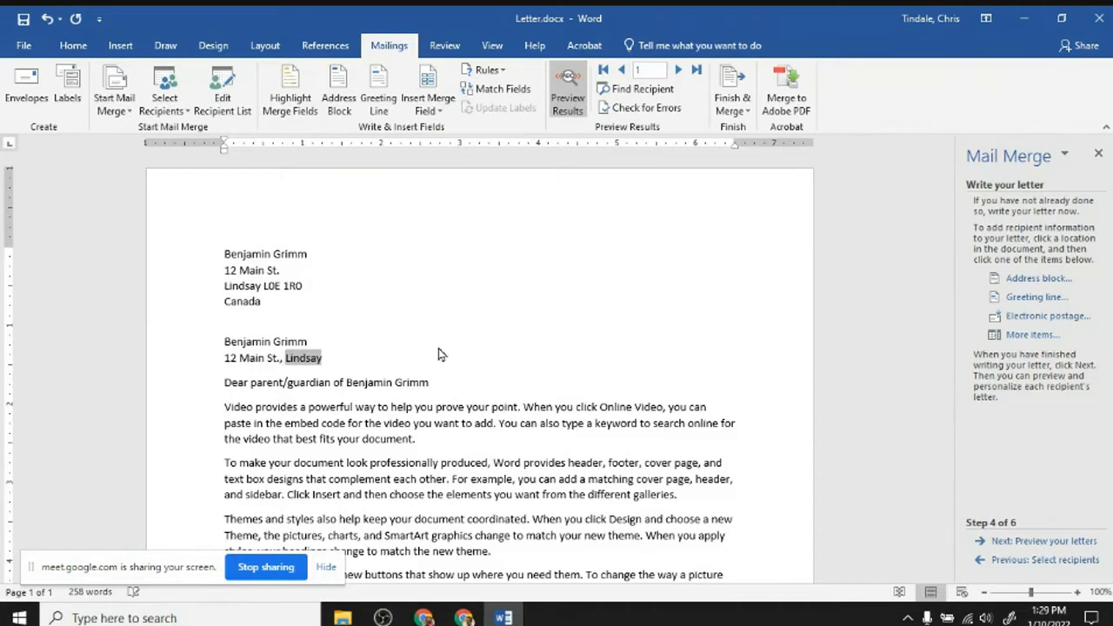
- Append the Postal and Country merge fields after City on the same line, separating the fields with commas
key("Down")
key("Up")
left_click(356, 363)
type(",")
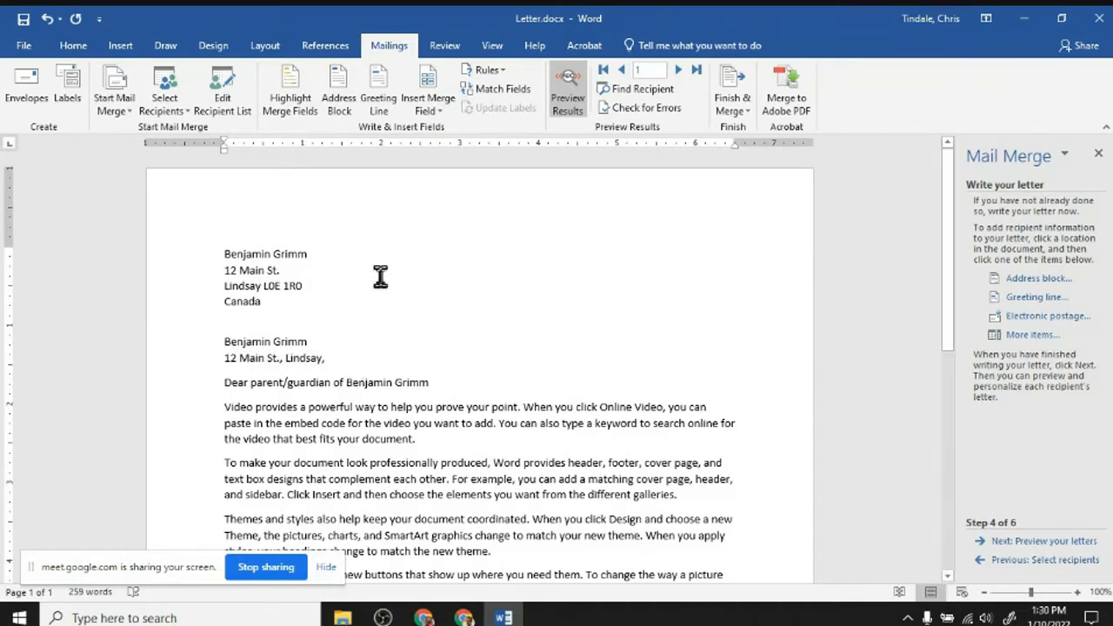
left_click(427, 105)
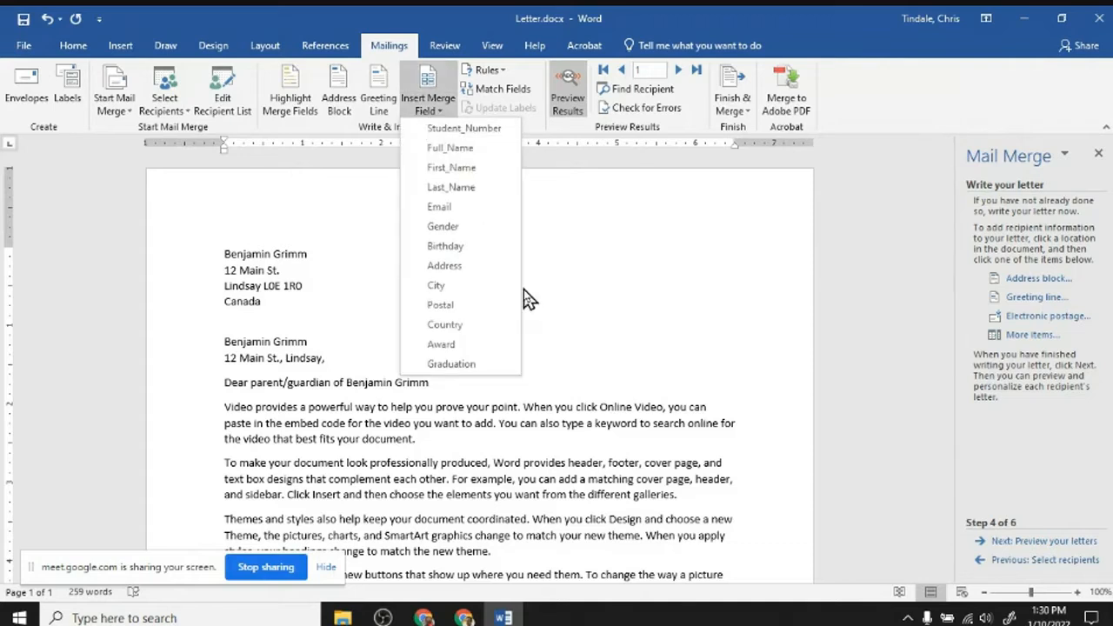
left_click(453, 305)
type(",")
left_click(430, 111)
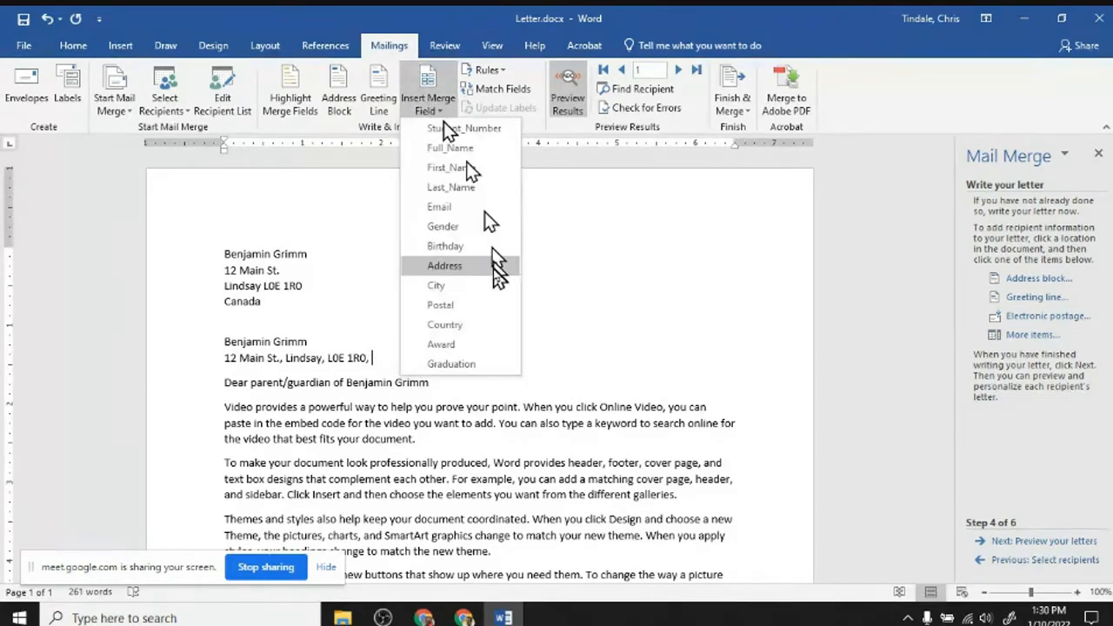
left_click(445, 325)
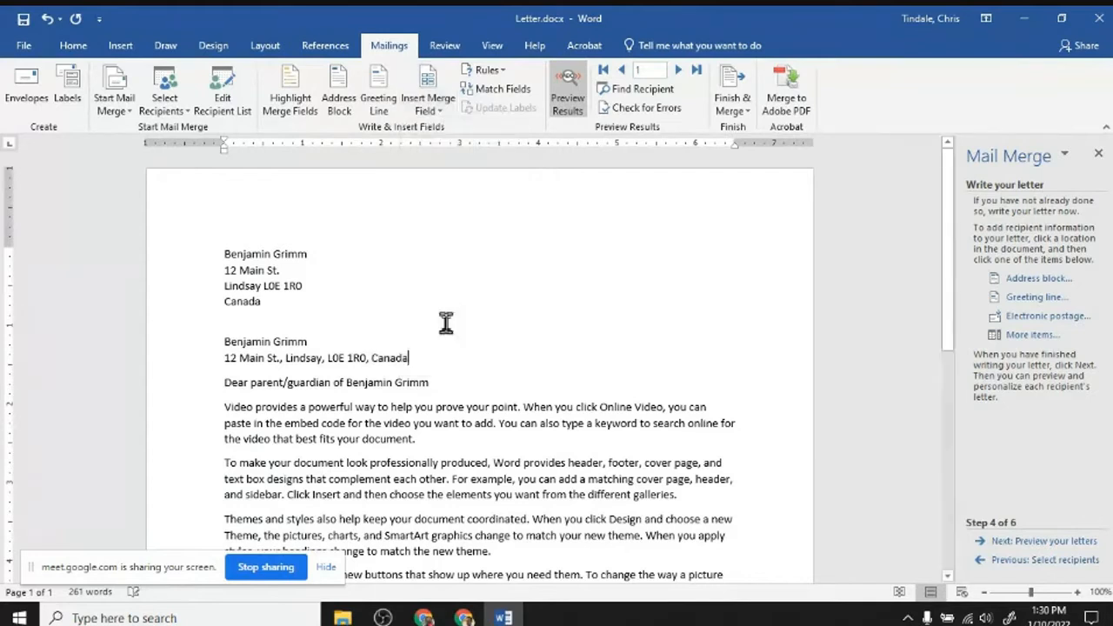
- Delete the blank line between the address block and the individual name field and insert a new one in its place
left_click_drag(479, 347, 224, 341)
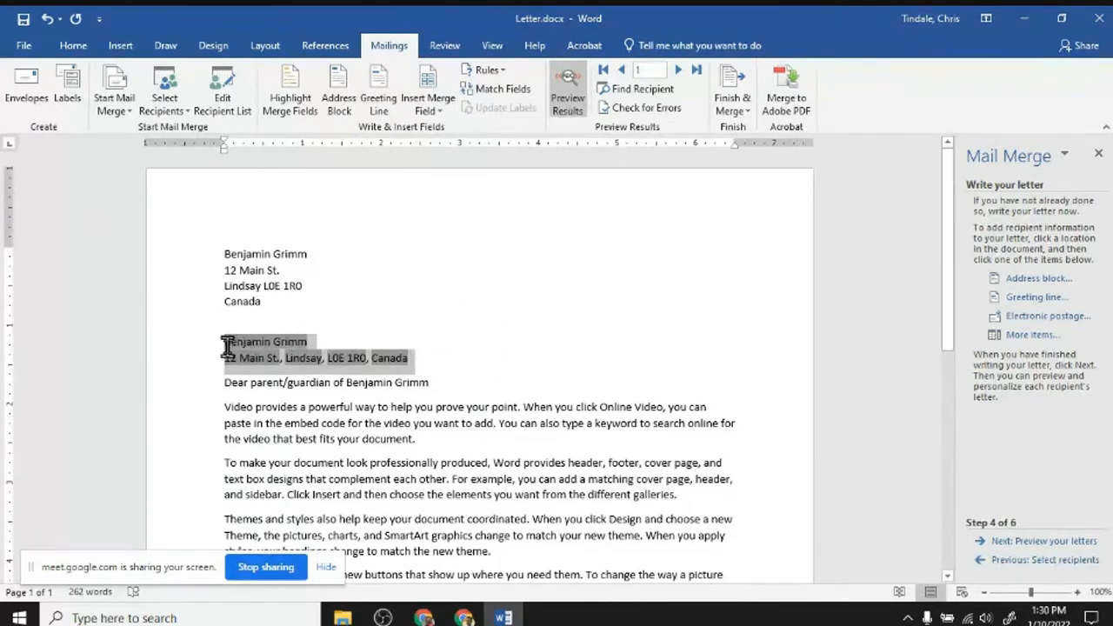
left_click(606, 295)
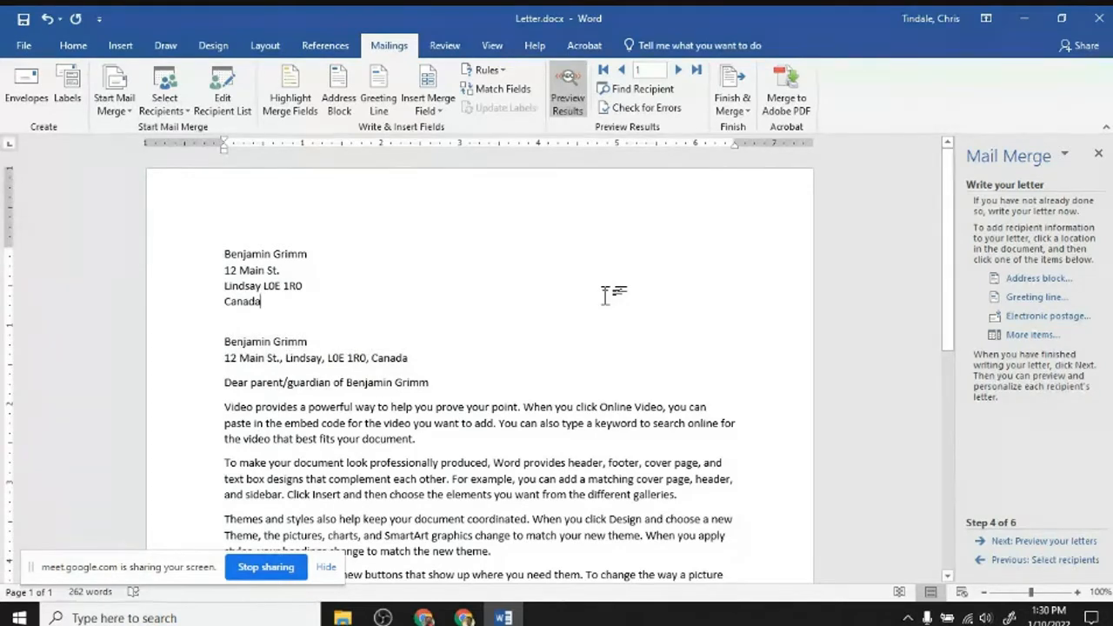
key("Down")
key("BackSpace")
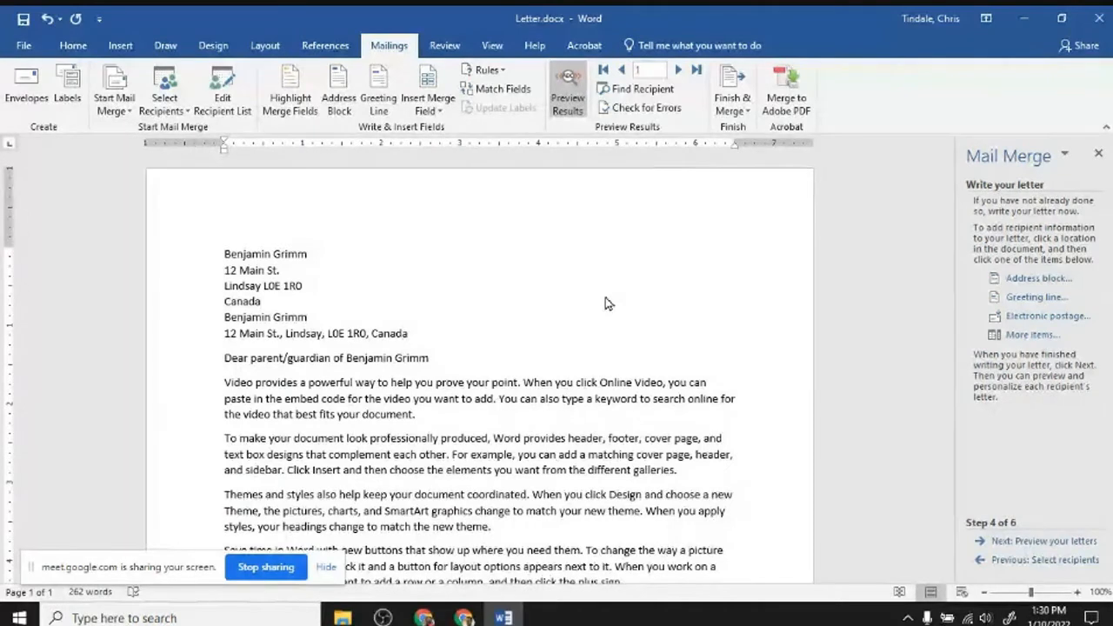
key("Return")
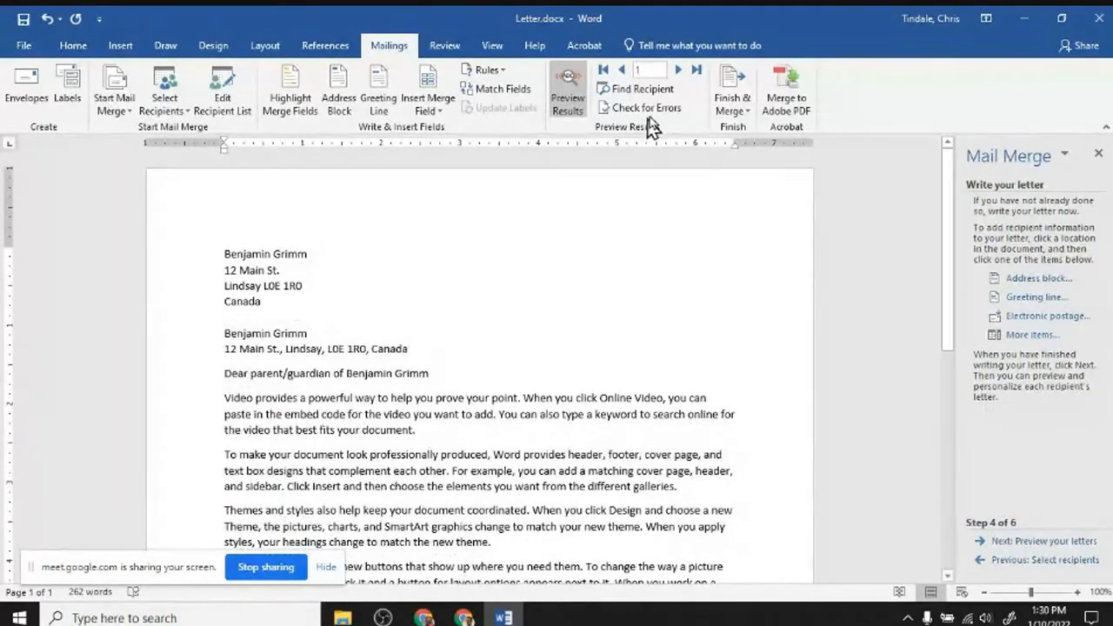
- Turn off the results preview to compare the AddressBlock field with the individual address fields, and turn the preview back on
left_click(428, 113)
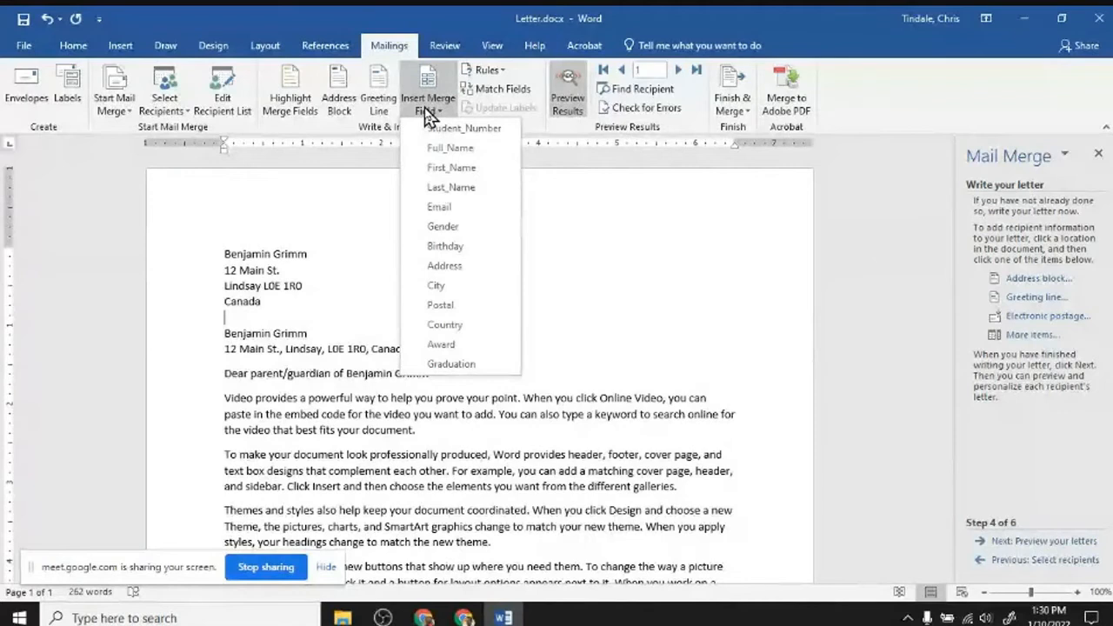
left_click(643, 224)
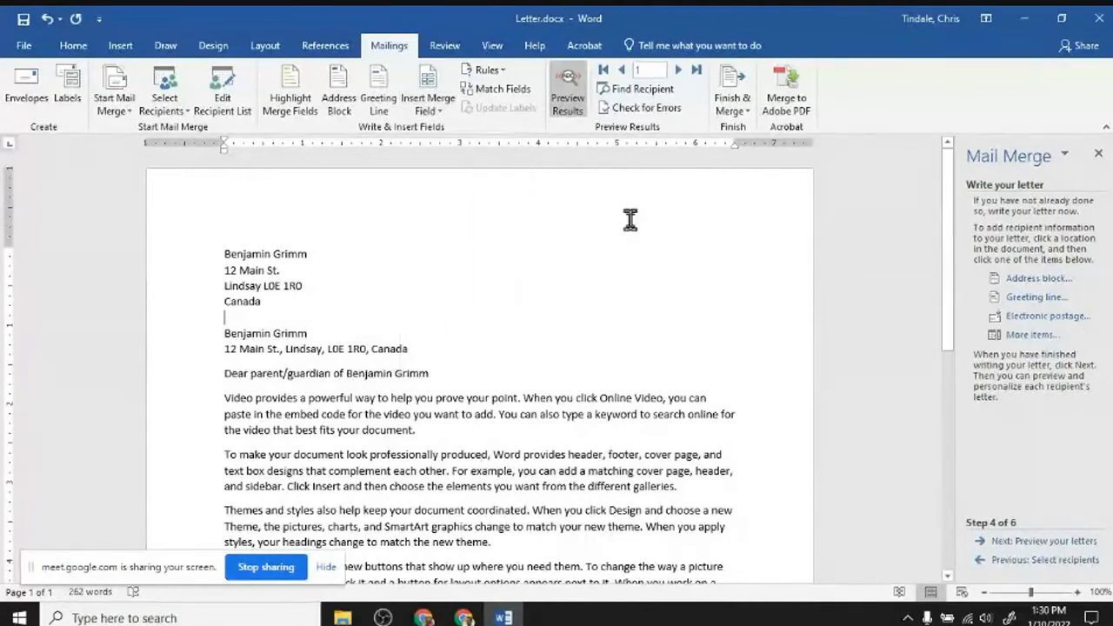
left_click(564, 79)
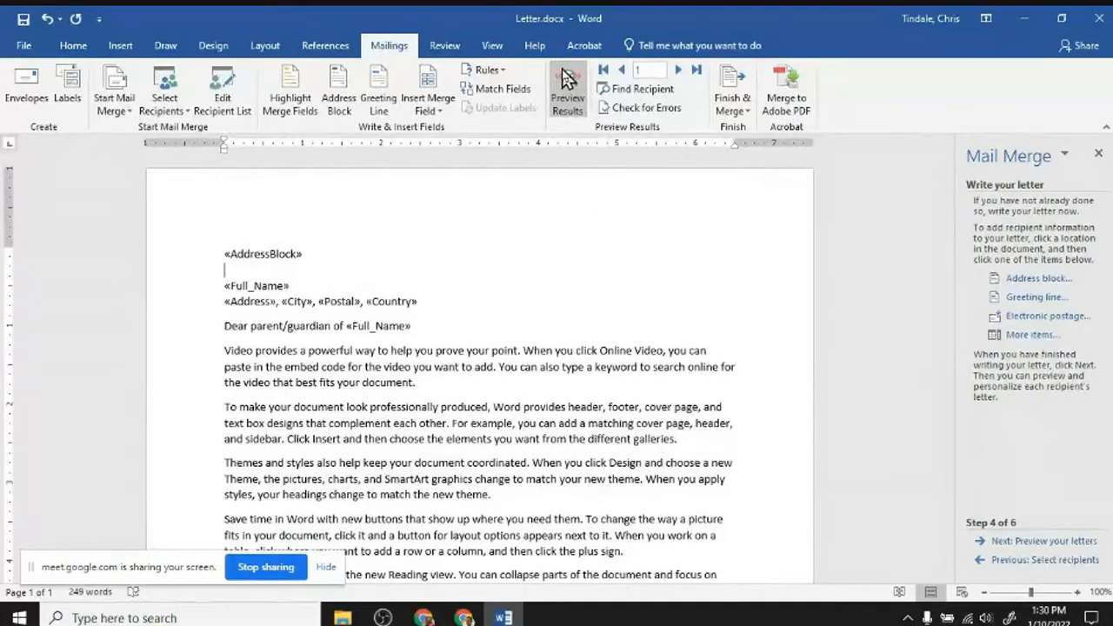
left_click(235, 309)
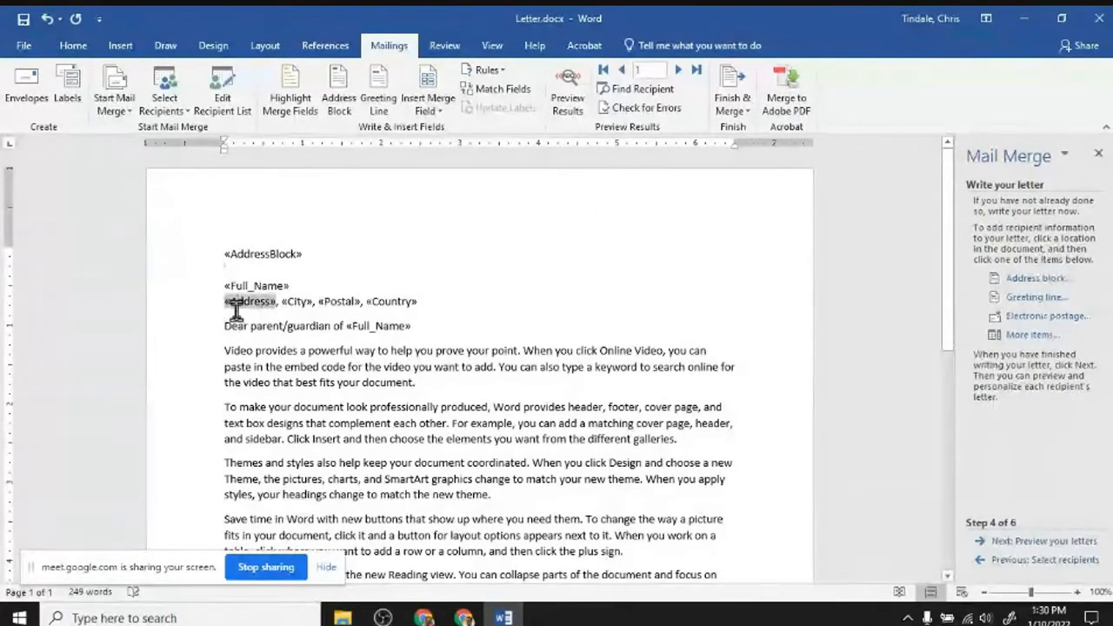
left_click(199, 258)
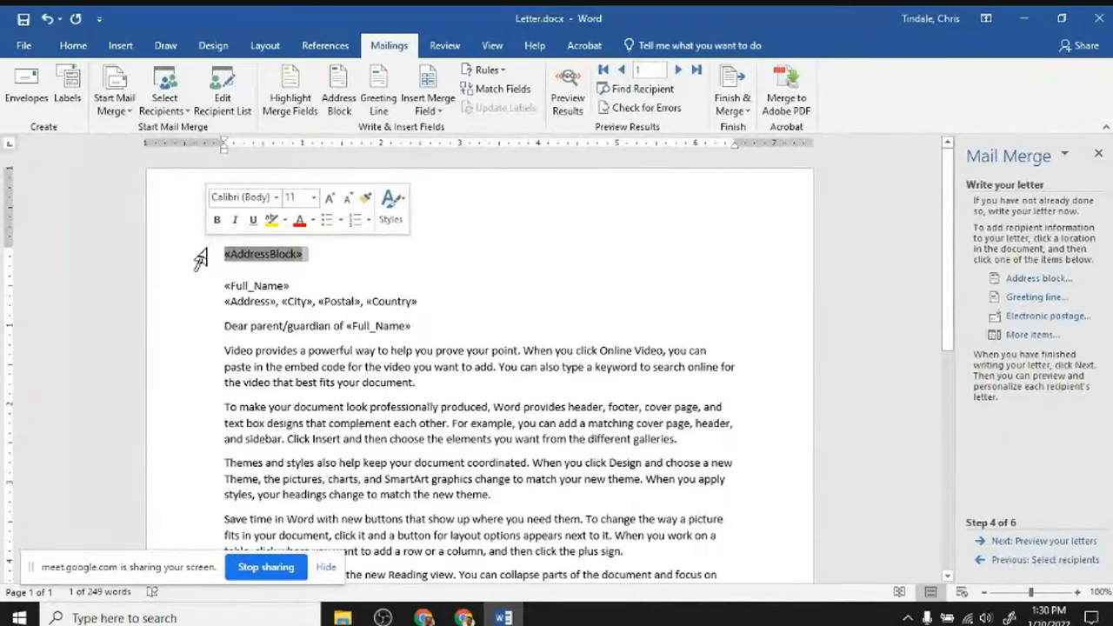
left_click(200, 307)
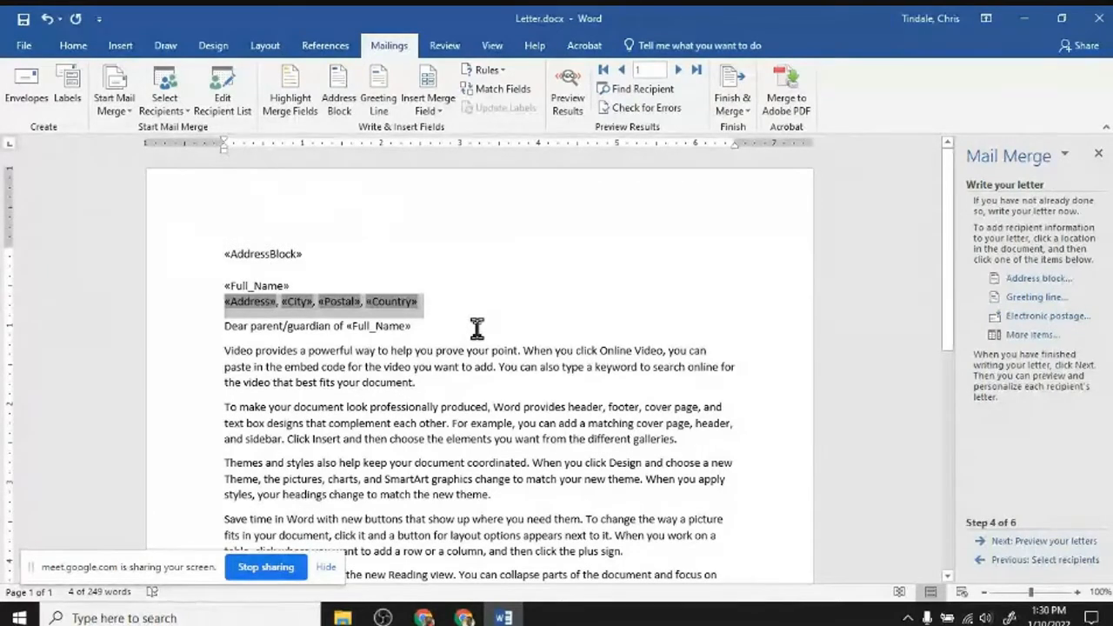
left_click(565, 102)
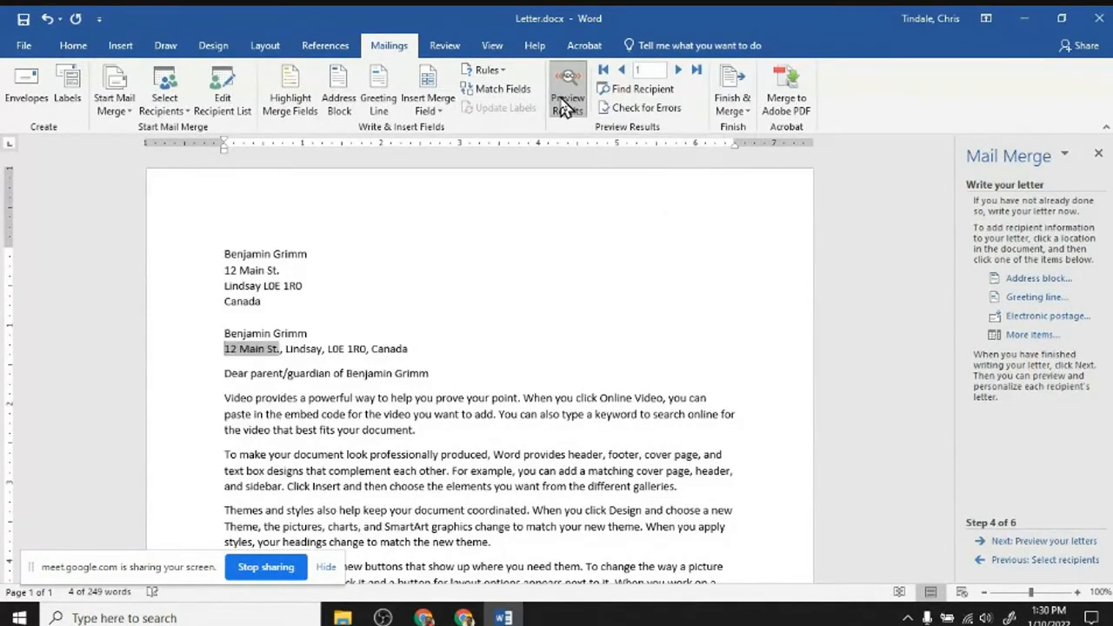
- Page through the merged letters up to recipient 5 and review that letter from beginning to end
left_click(526, 322)
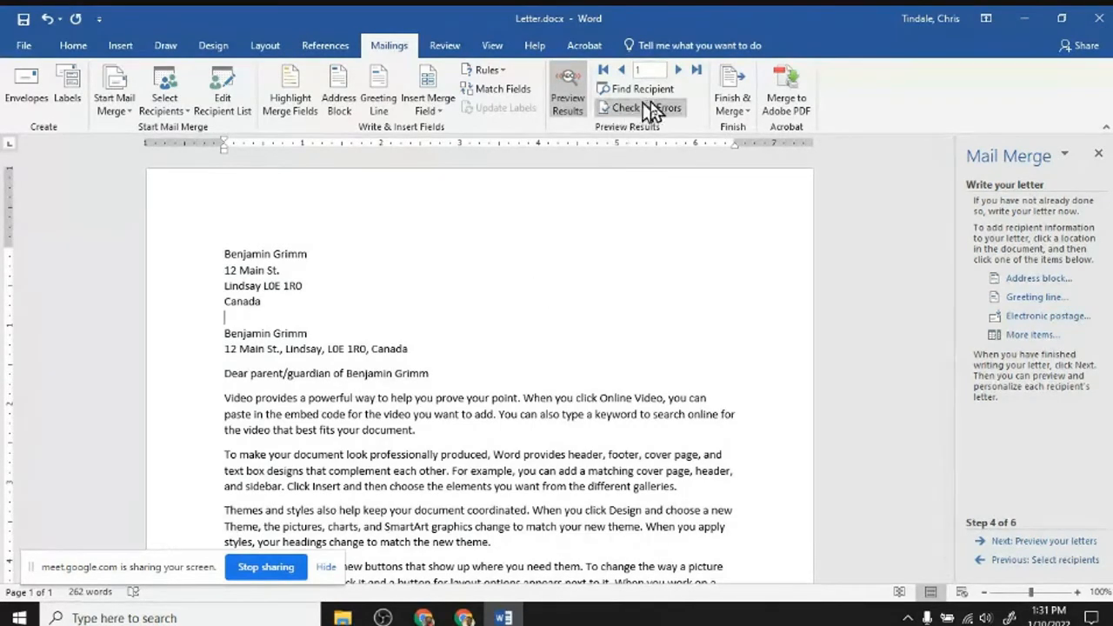
left_click(679, 70)
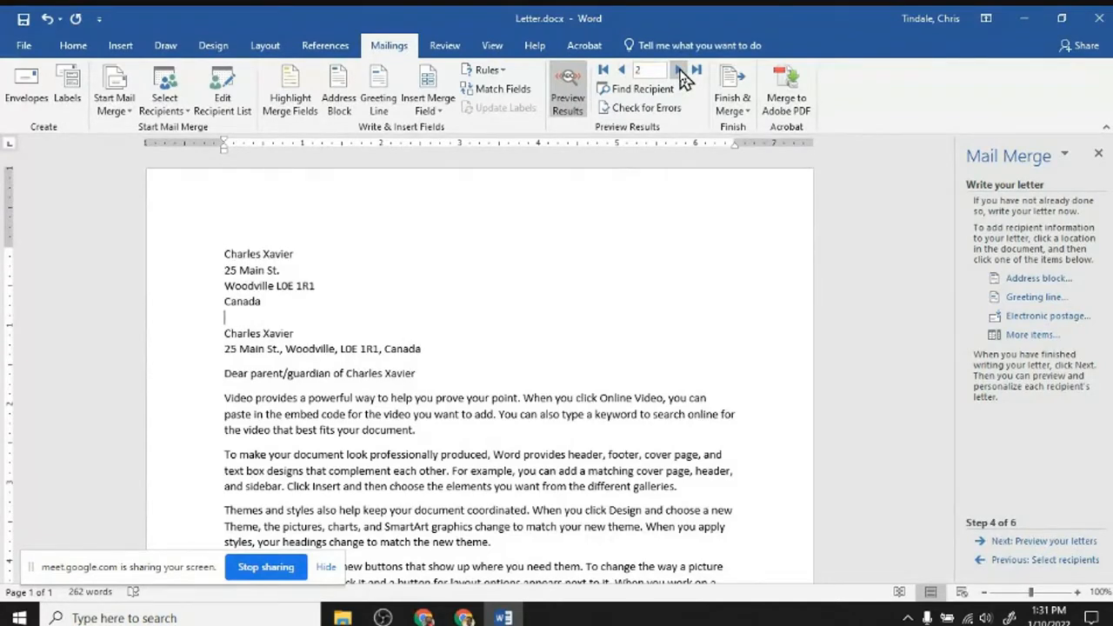
left_click(679, 71)
left_click(679, 71)
left_click(680, 72)
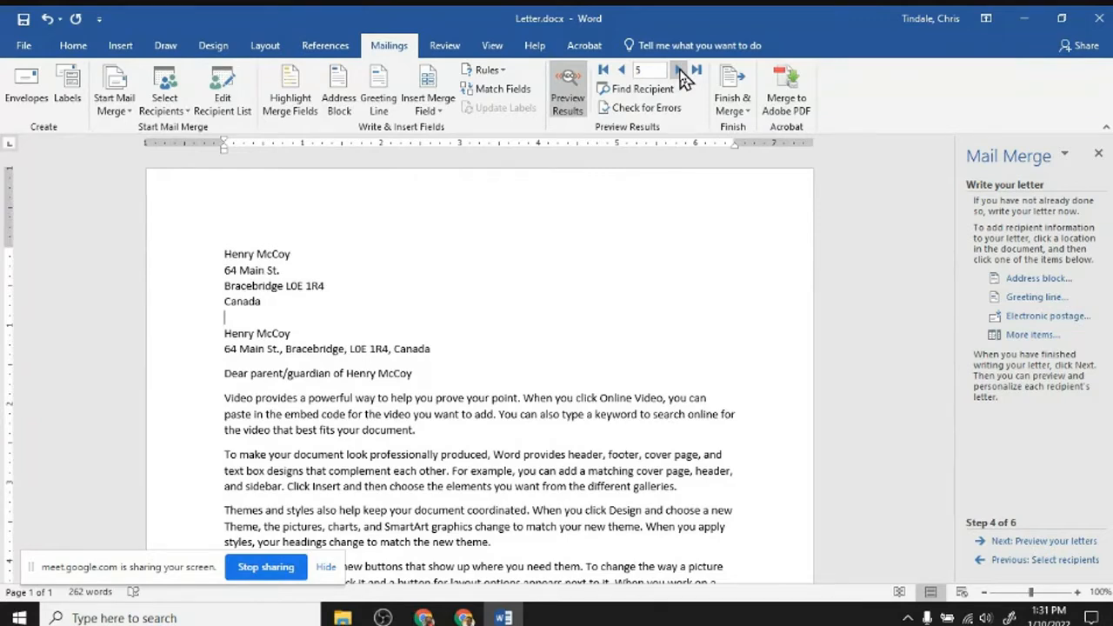
scroll(856, 249, "down", 2)
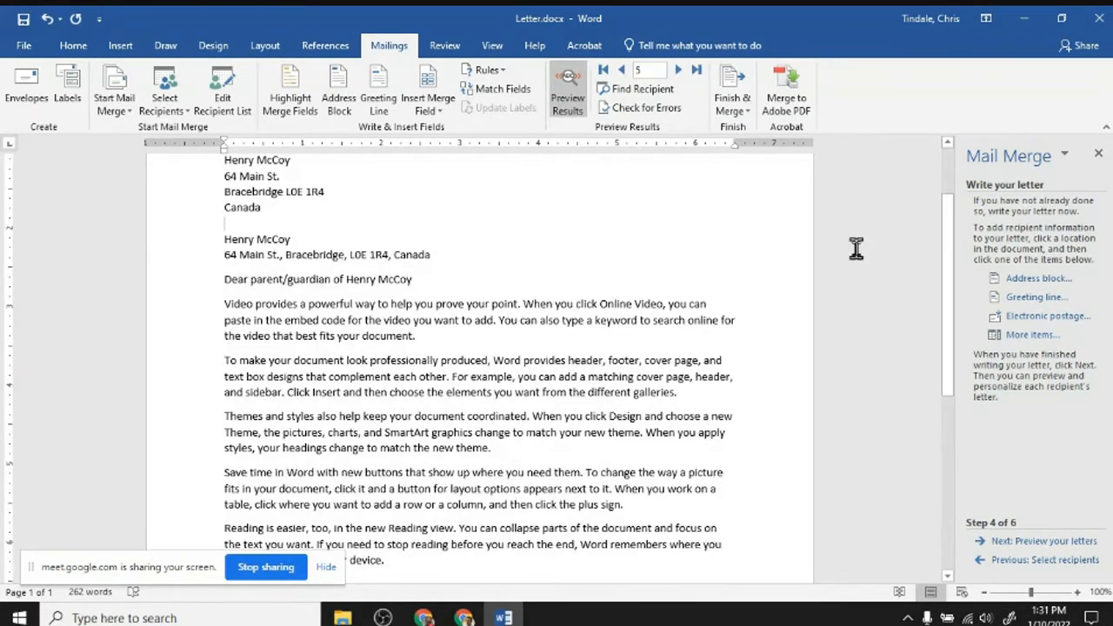
scroll(857, 249, "down", 4)
scroll(857, 249, "down", 4)
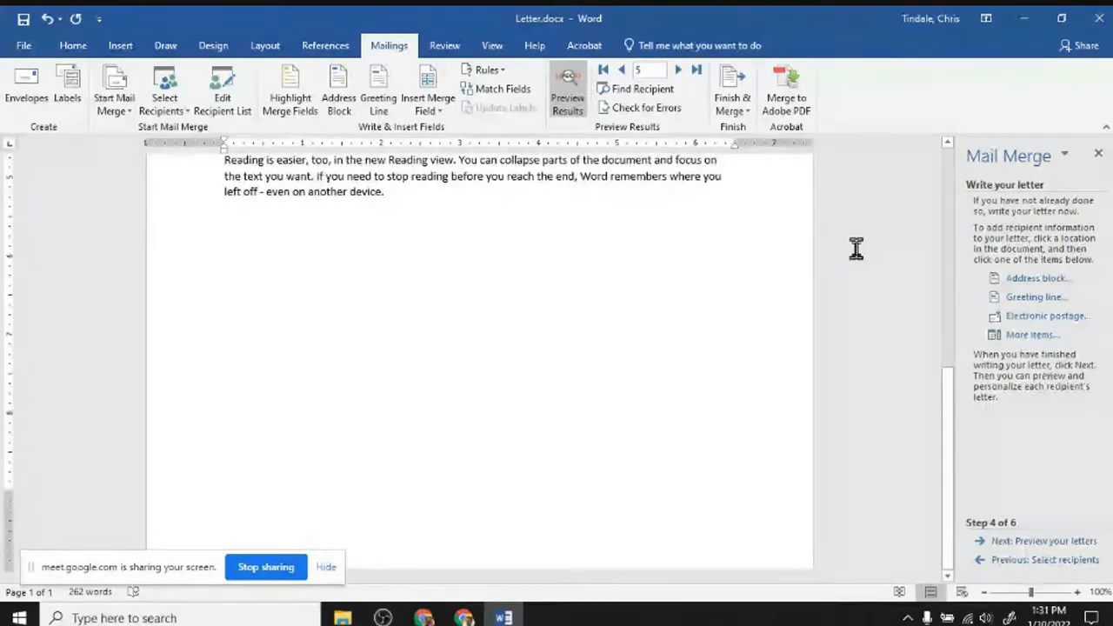
scroll(856, 248, "up", 5)
scroll(856, 249, "up", 5)
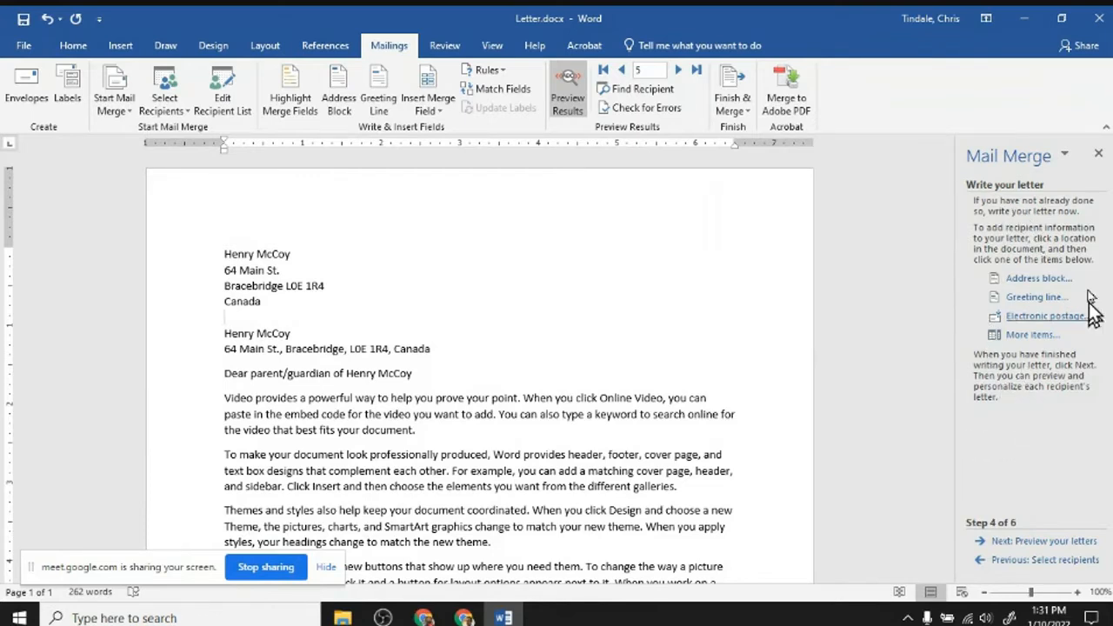
- Advance the mail merge wizard to the letter preview stage, browse two recipients ahead and return to recipient 5
left_click(1046, 542)
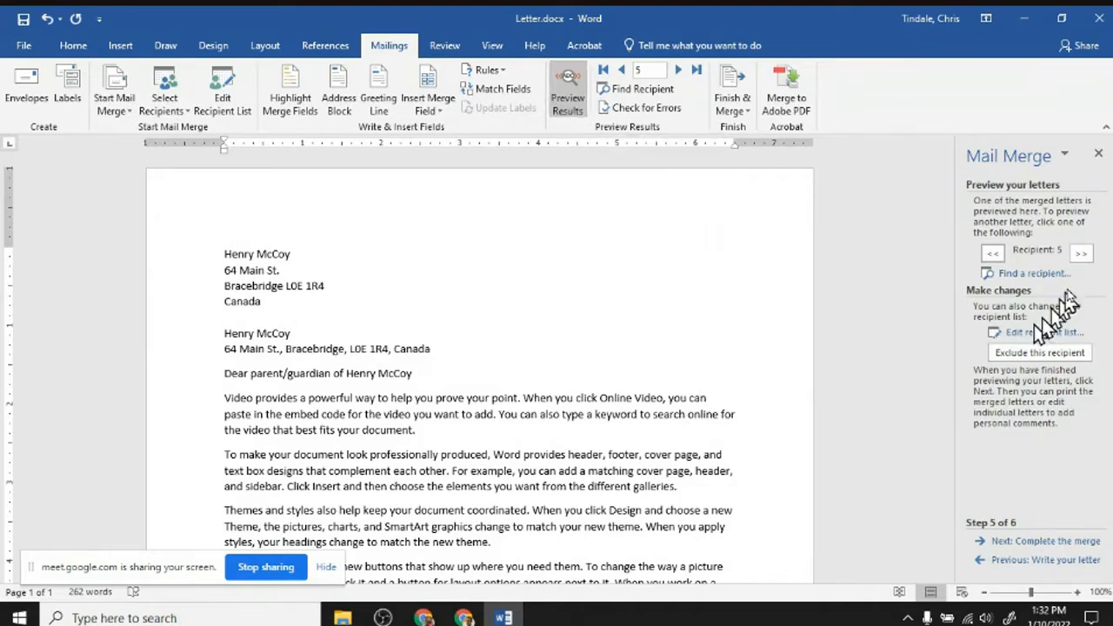
left_click(1081, 253)
left_click(1080, 253)
left_click(994, 254)
left_click(994, 254)
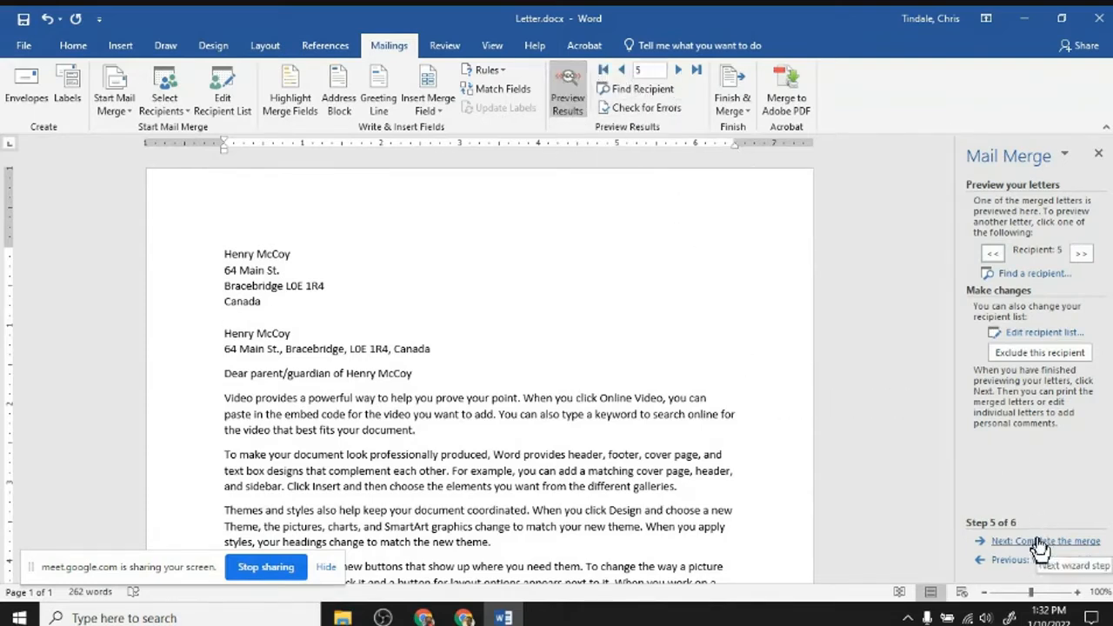
- Finish the merge by generating editable individual letters for all records in a new document
left_click(734, 101)
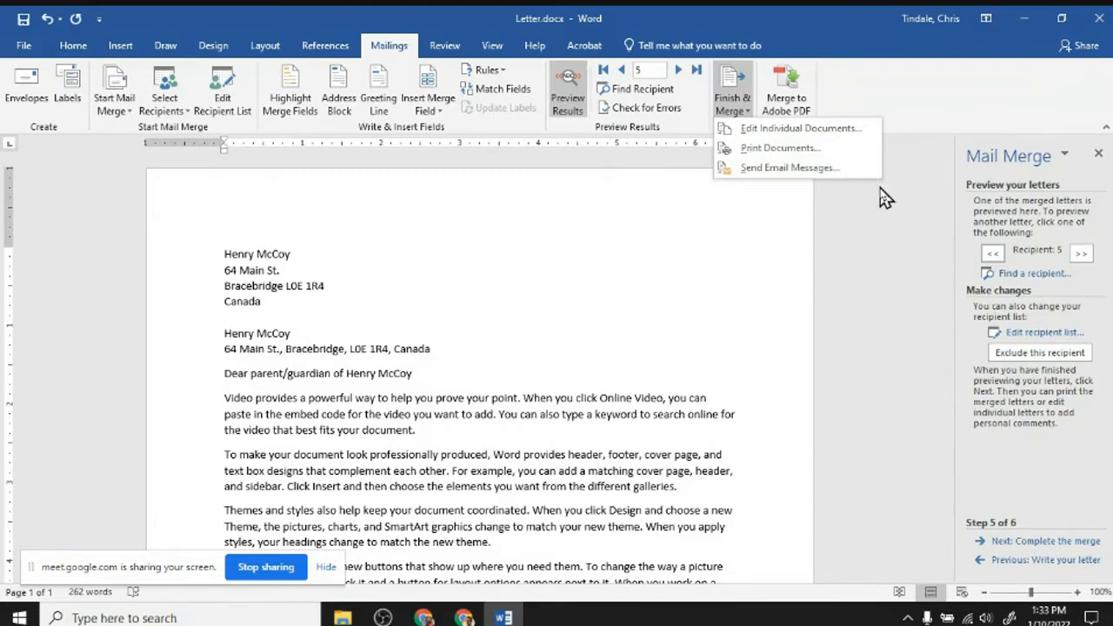
left_click(839, 129)
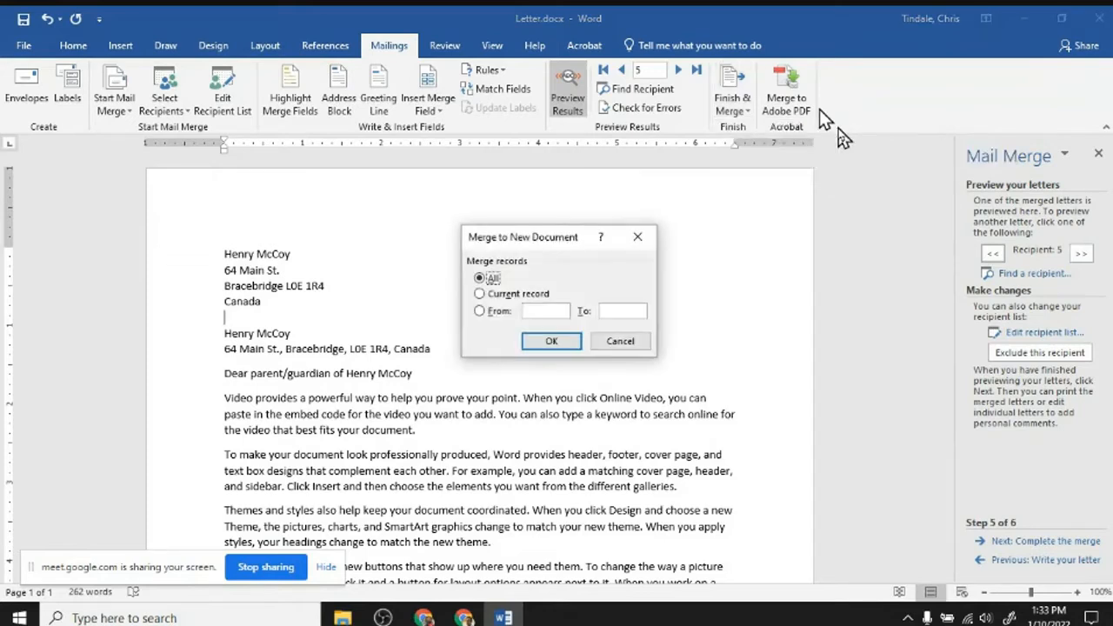
left_click(534, 312)
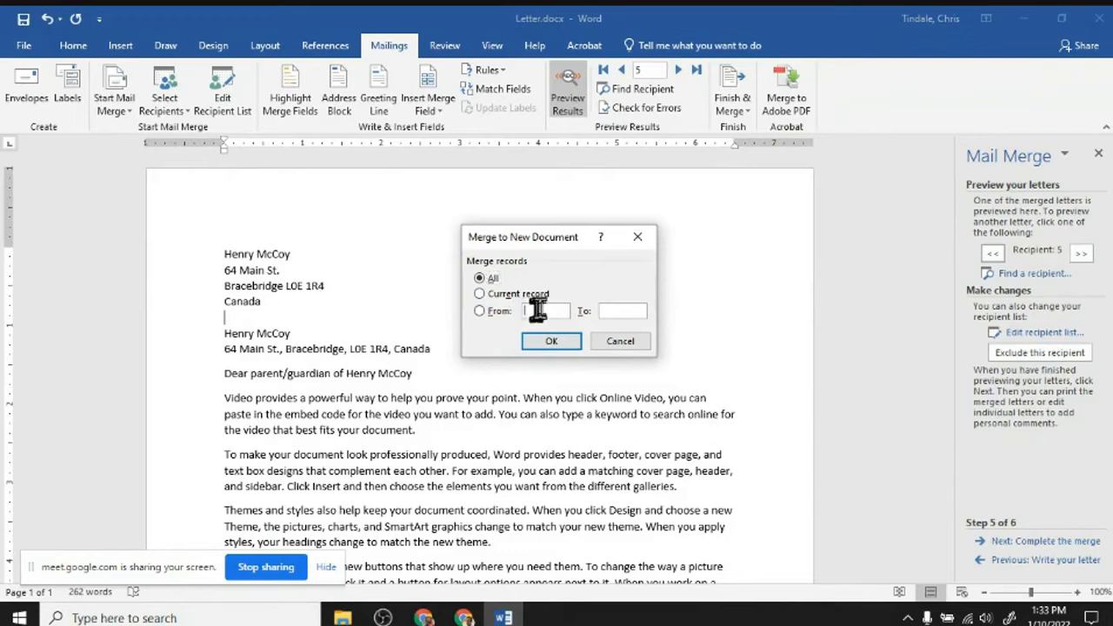
type("1")
left_click(621, 311)
type("5")
left_click(481, 278)
left_click(553, 341)
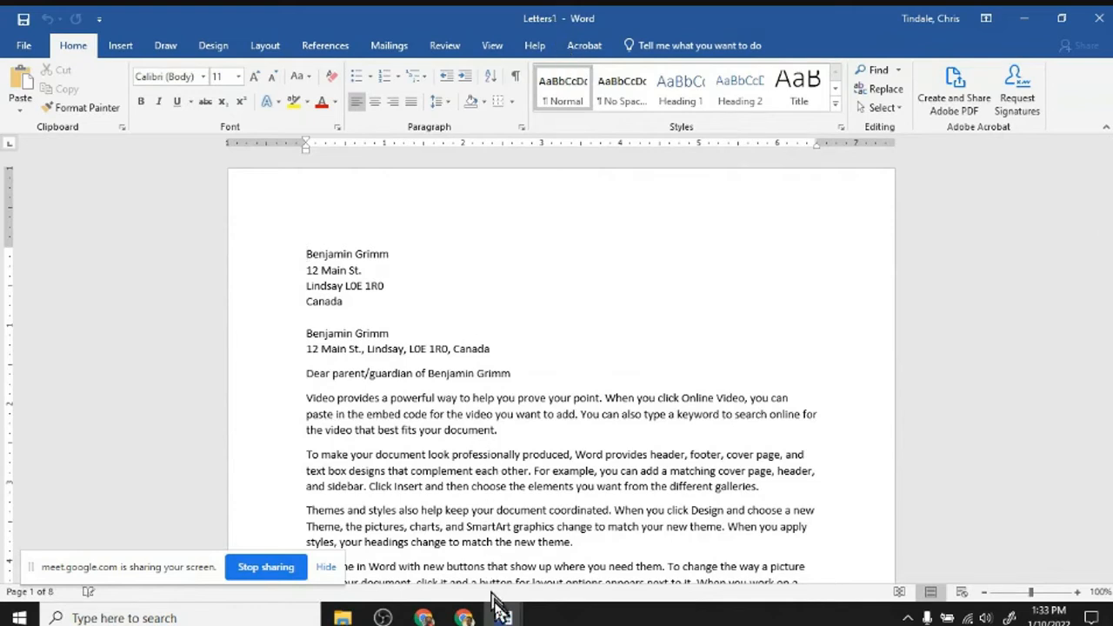
mouse_move(503, 617)
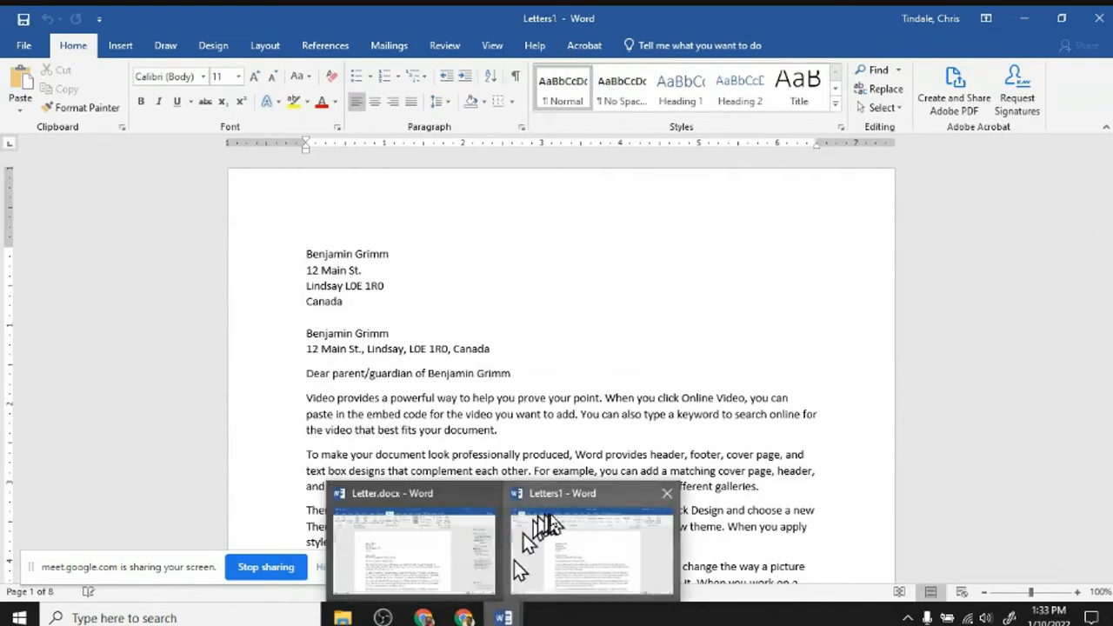
mouse_move(442, 542)
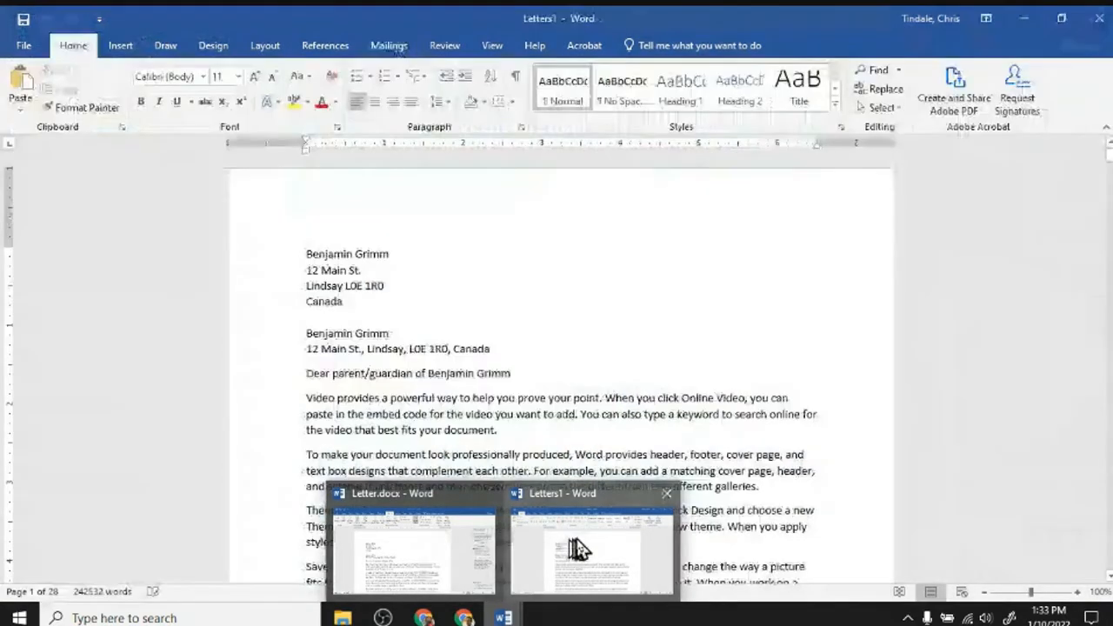
- Switch to the merged Letters1 document and look through the individual letters down to the Haliburton recipient's letter on page 7
left_click(578, 546)
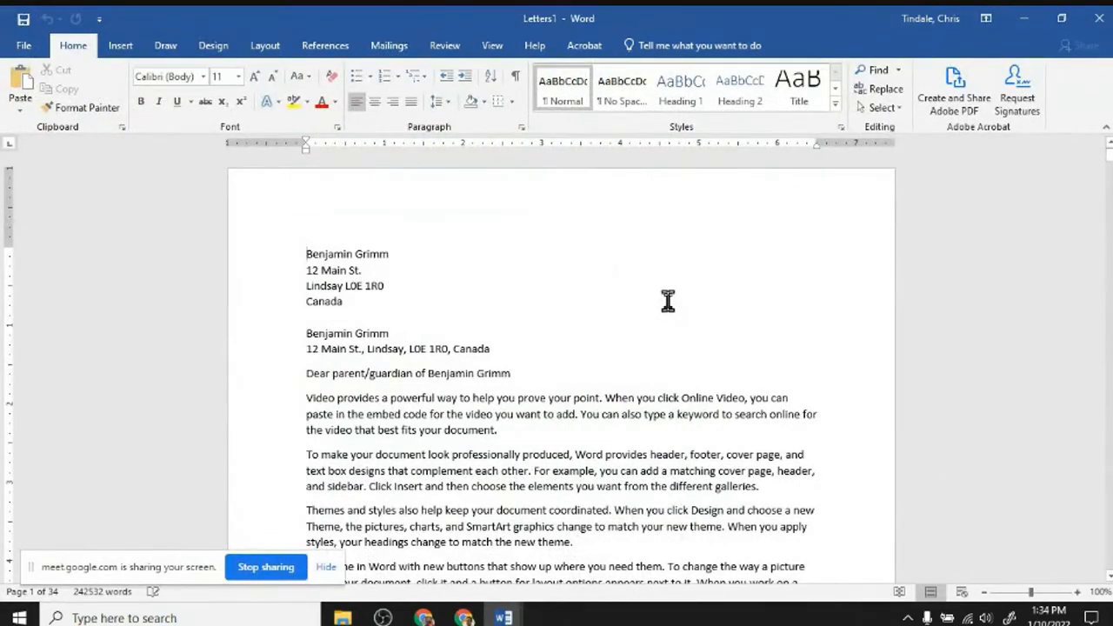
scroll(668, 301, "down", 18)
scroll(667, 301, "down", 18)
scroll(668, 301, "down", 18)
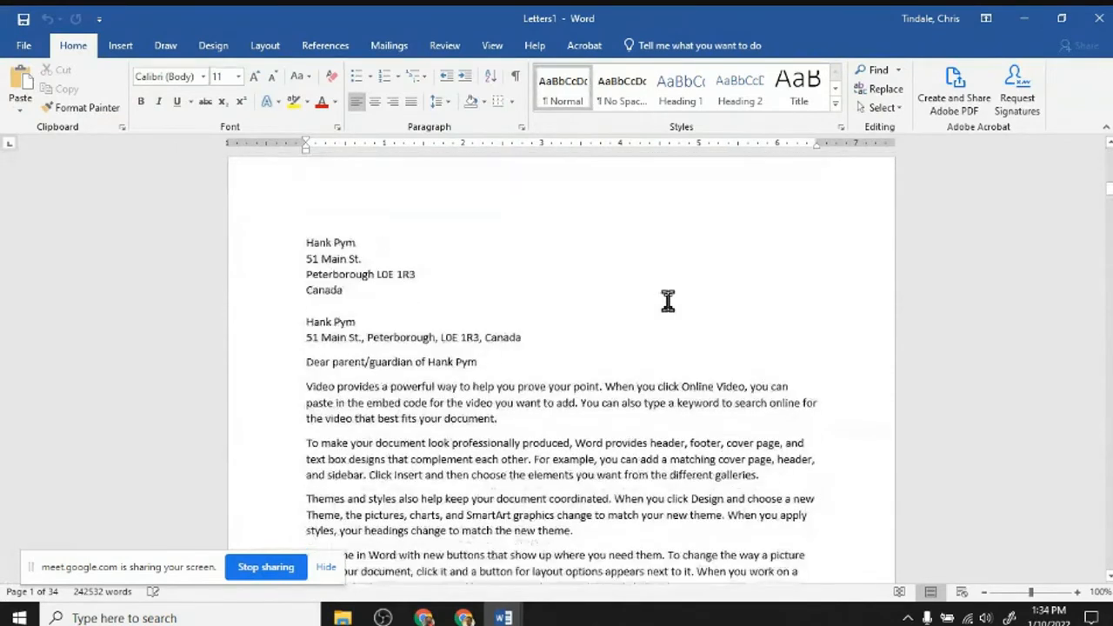
scroll(667, 301, "down", 12)
scroll(667, 300, "down", 7)
scroll(667, 300, "down", 18)
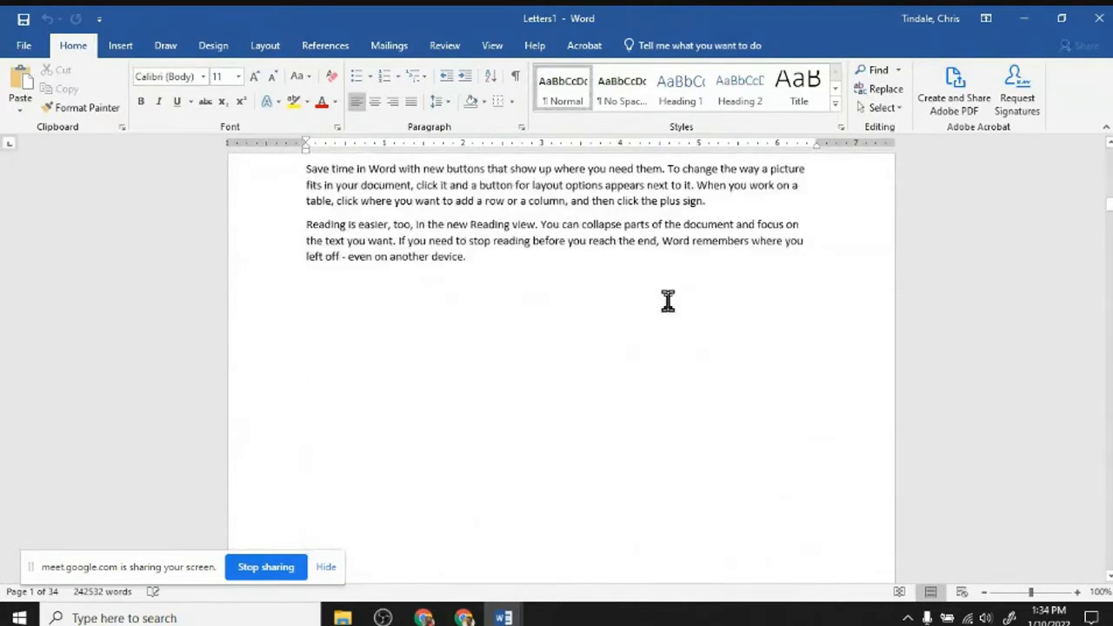
scroll(668, 300, "down", 18)
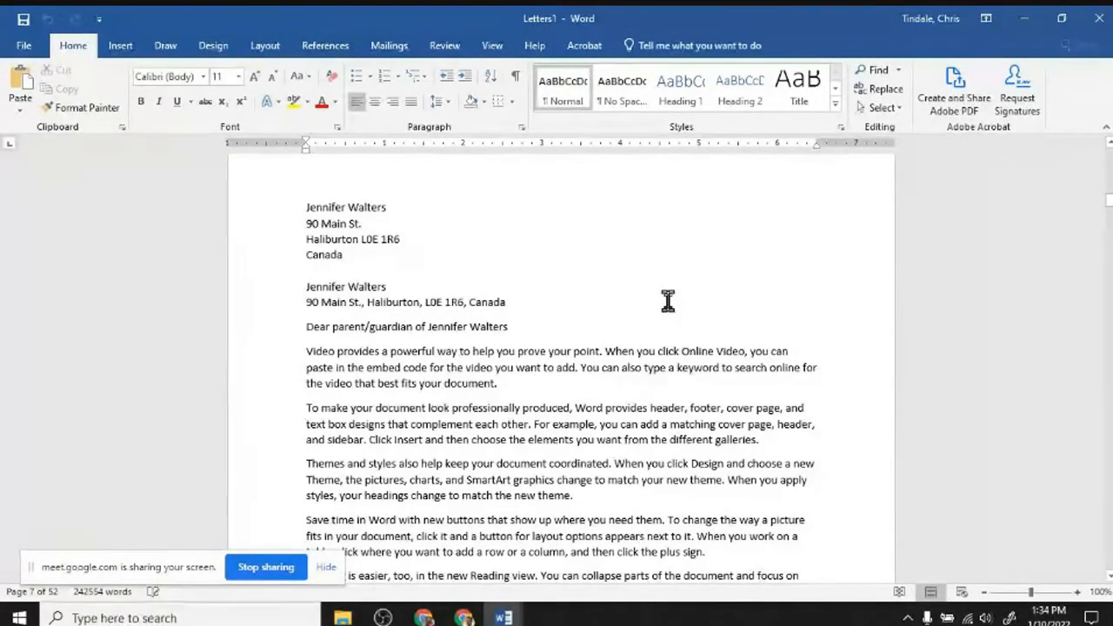
- Bold the first body paragraph of the Haliburton recipient's letter on page 7
left_click_drag(303, 350, 513, 395)
key("ctrl+b")
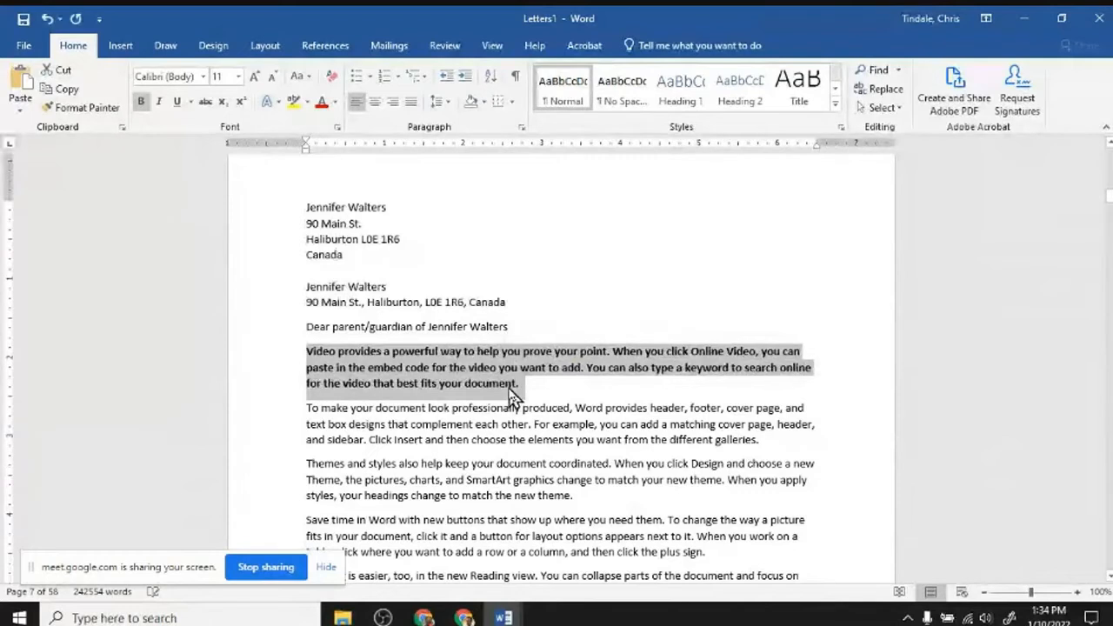
left_click(513, 396)
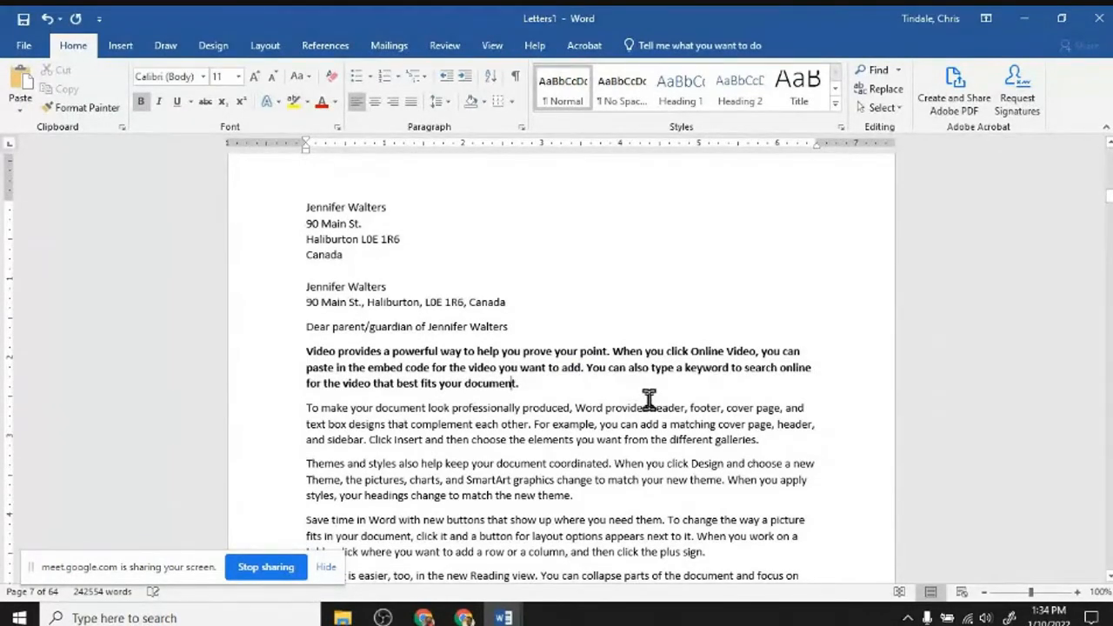
left_click(335, 202)
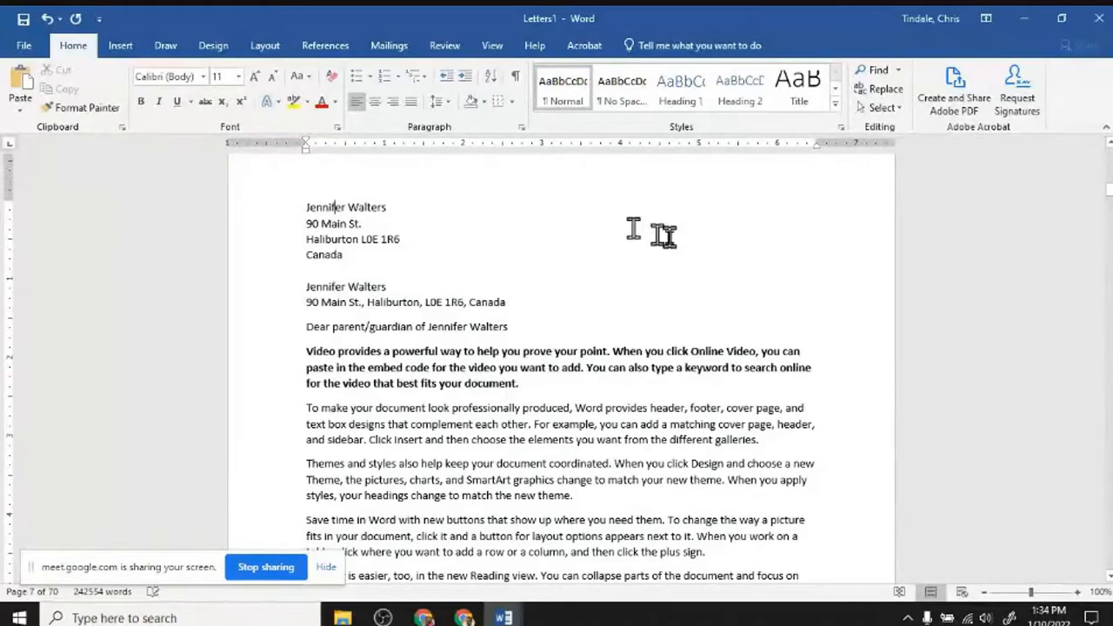
- Return to Letter.docx, set up a print merge of all records with Adobe PDF as the printer, and leave without printing
left_click(959, 288)
left_click(1024, 33)
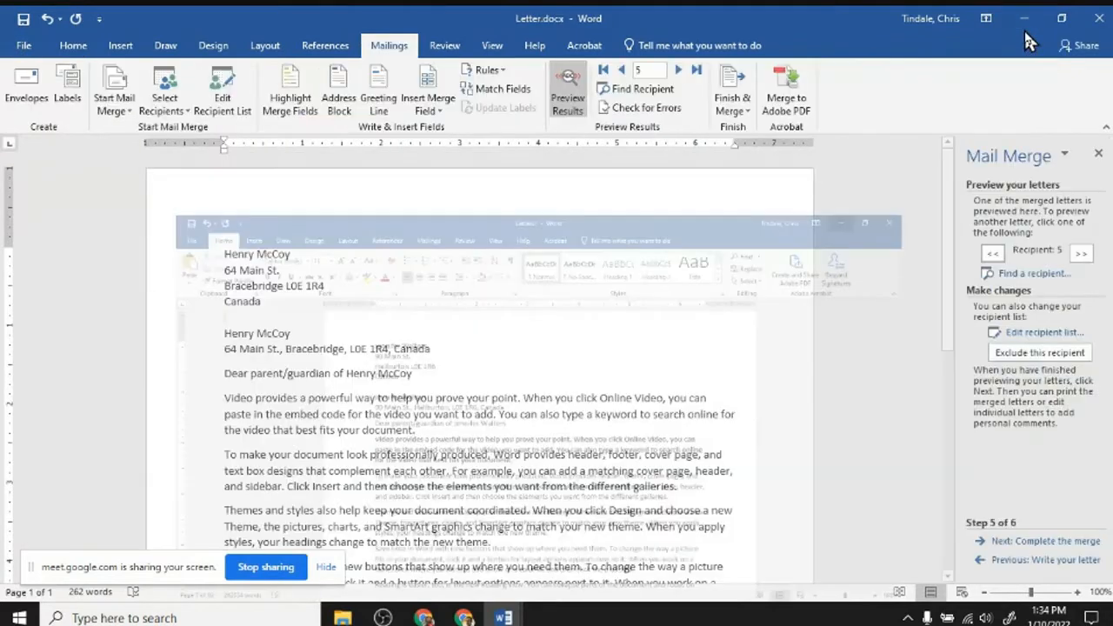
left_click(730, 106)
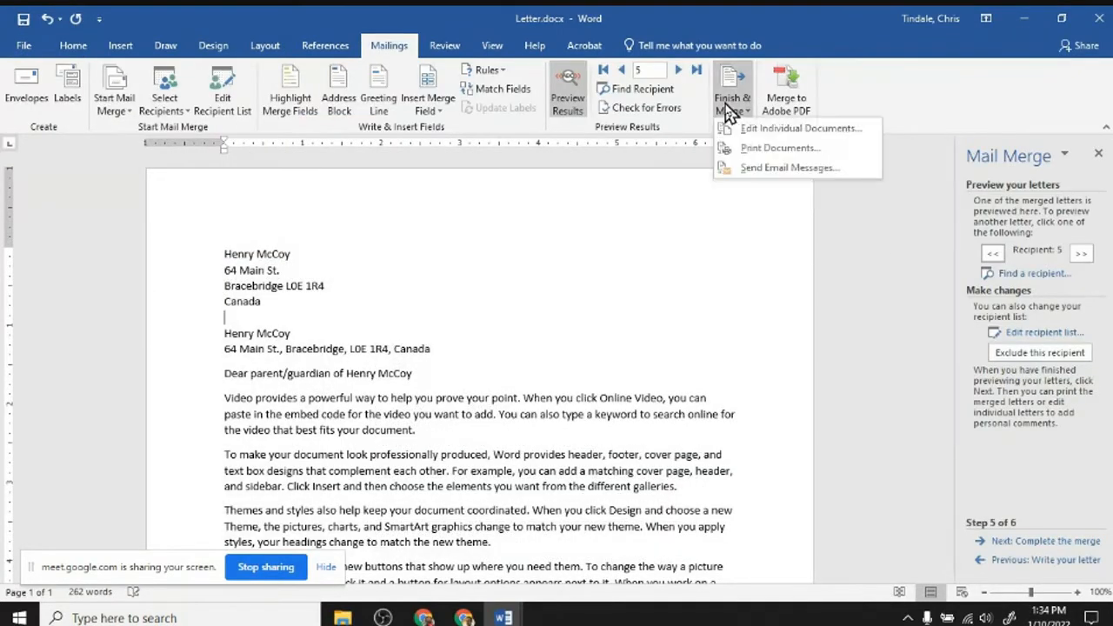
left_click(812, 154)
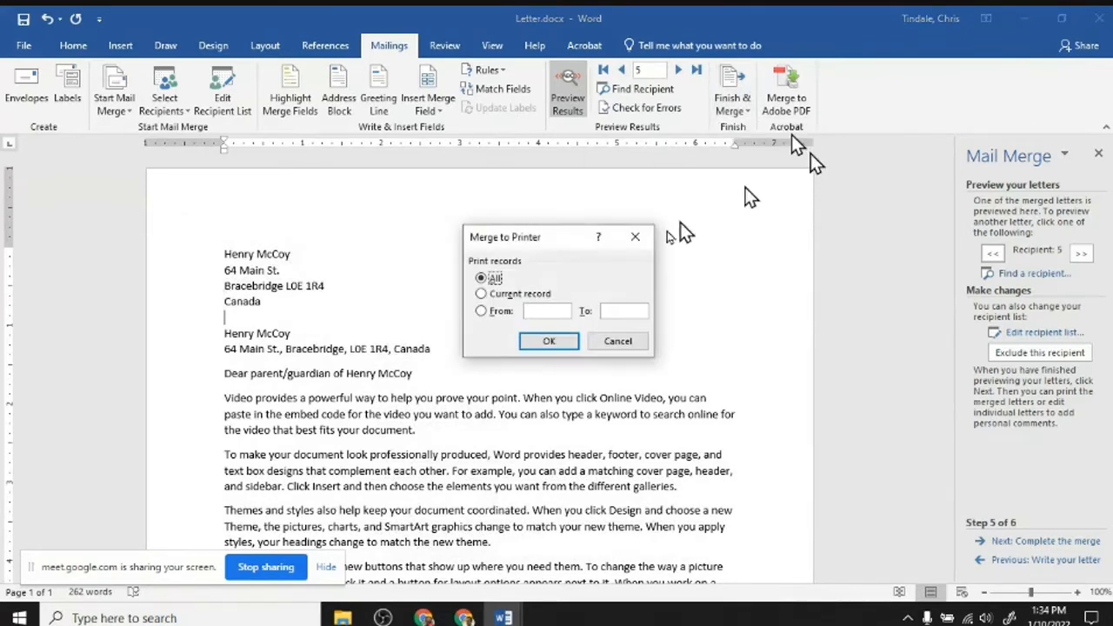
left_click(550, 341)
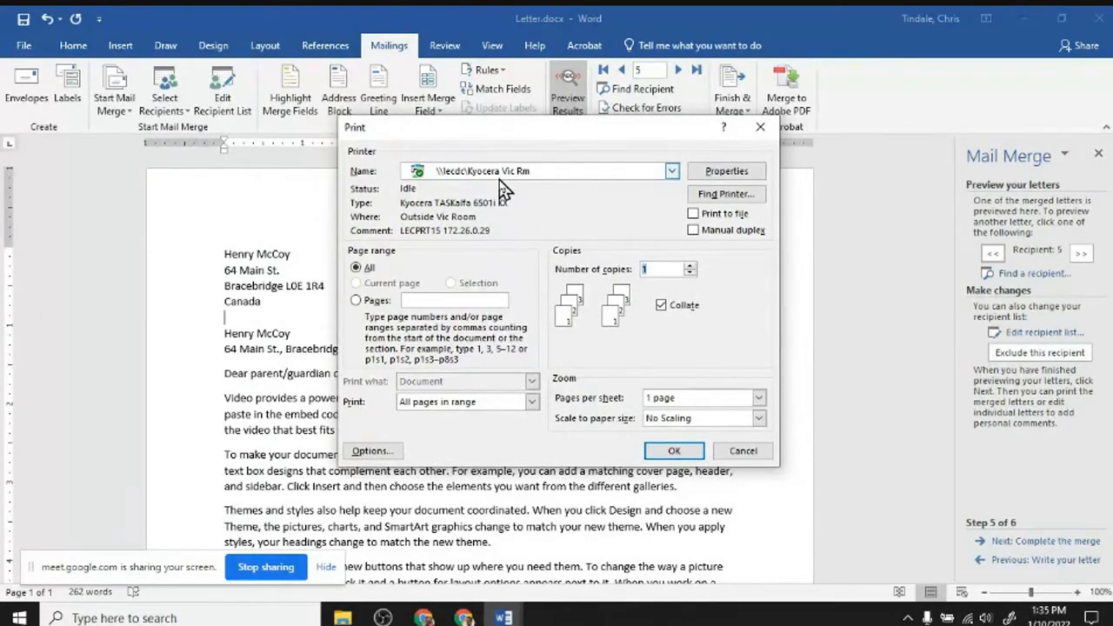
left_click(672, 170)
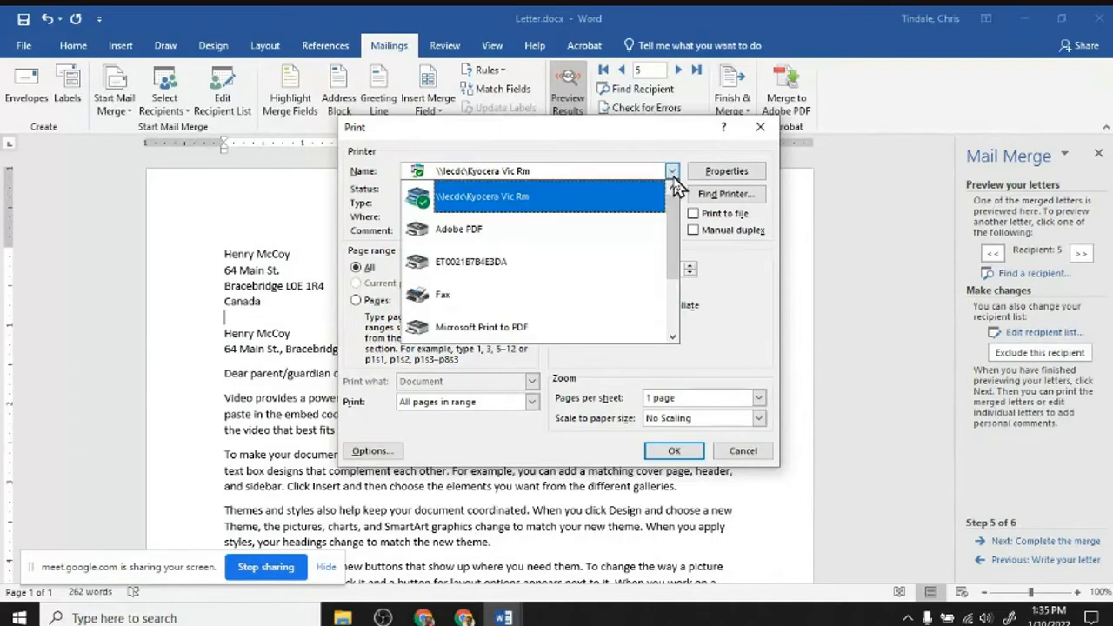
left_click(502, 235)
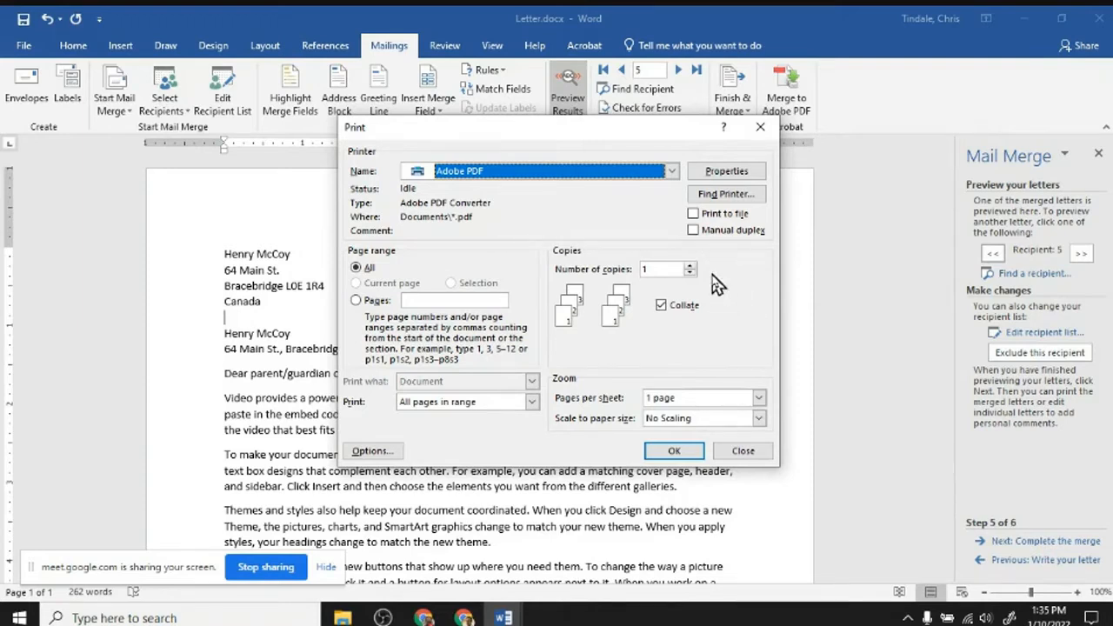
left_click(744, 451)
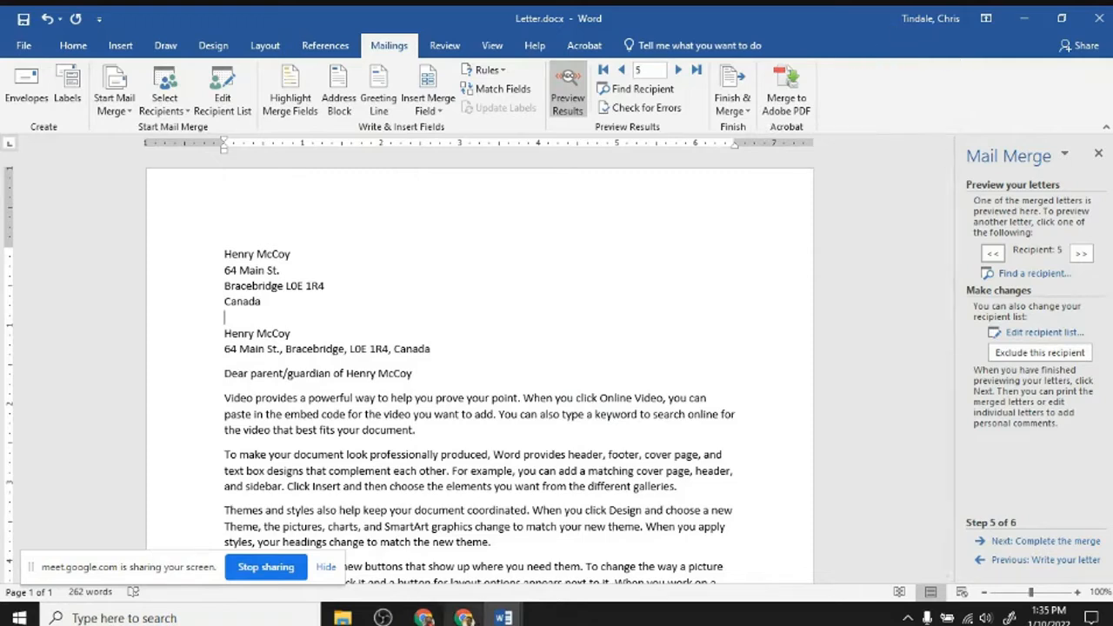
- Switch to the merged Letters1 document and review the letters from page 7 back to the first one
mouse_move(504, 615)
left_click(589, 504)
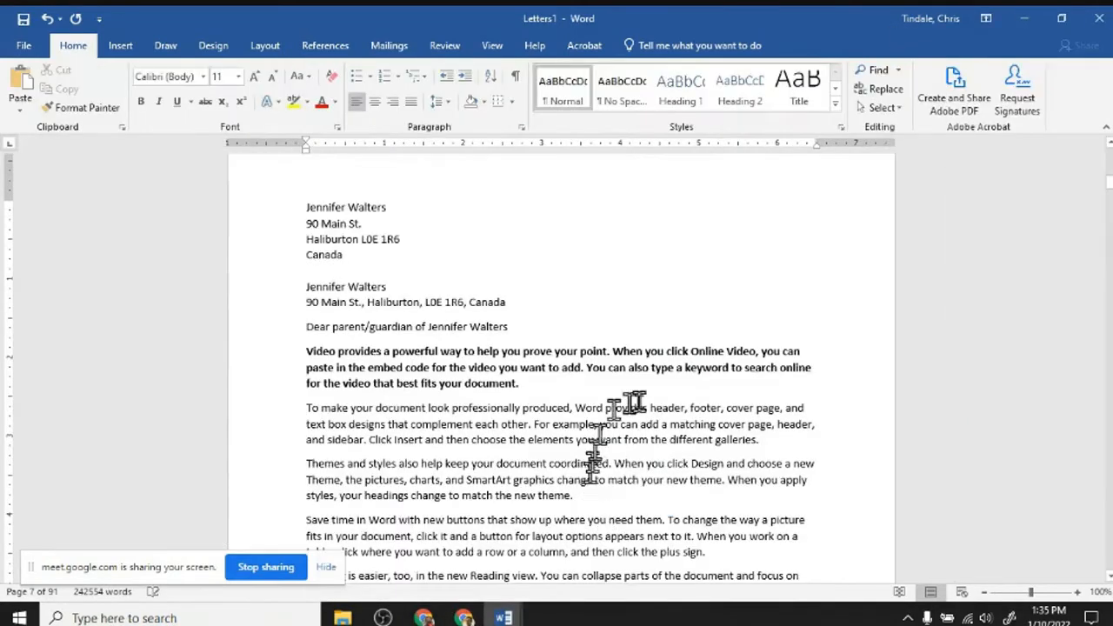
scroll(635, 403, "down", 1)
scroll(639, 401, "down", 10)
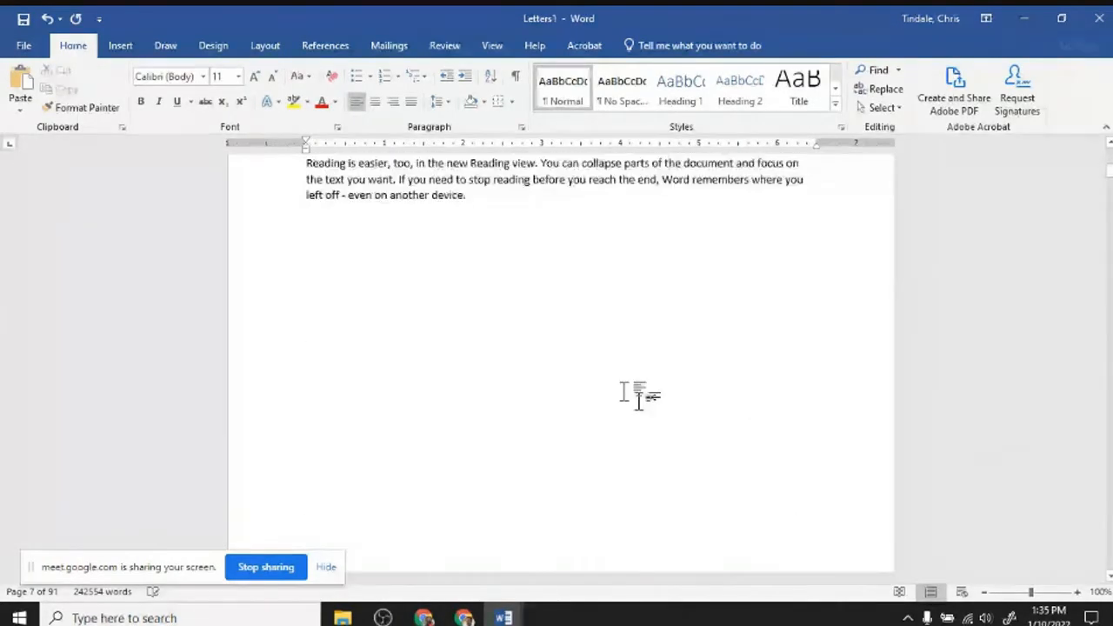
scroll(645, 404, "up", 1)
scroll(644, 404, "down", 7)
scroll(645, 404, "up", 7)
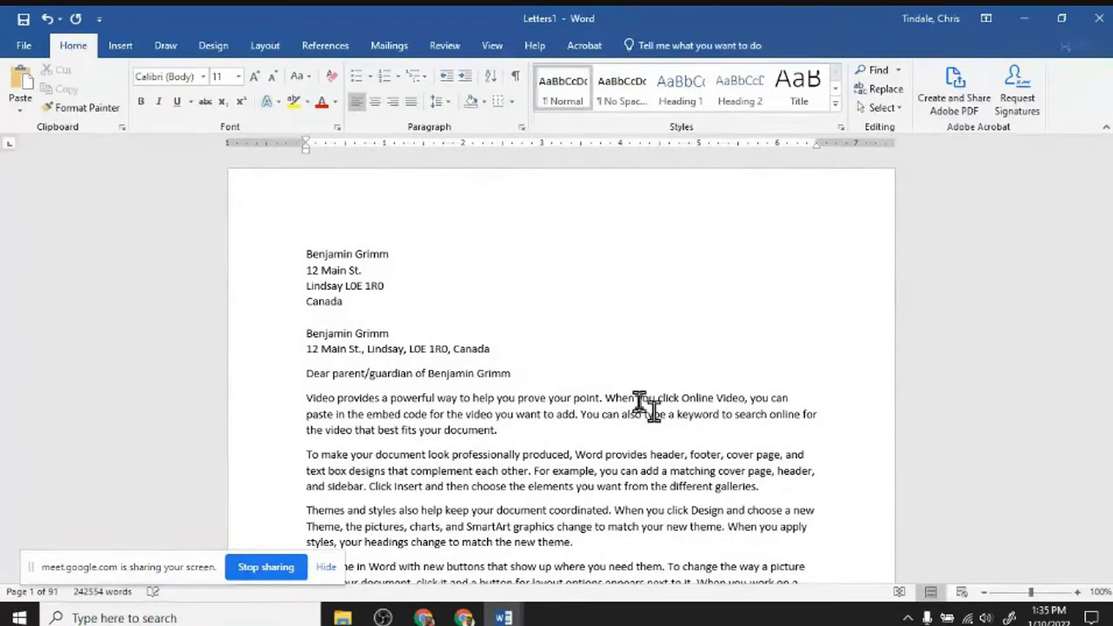
- Return to Letter.docx and turn off the results preview to show the merge fields
left_click(1024, 18)
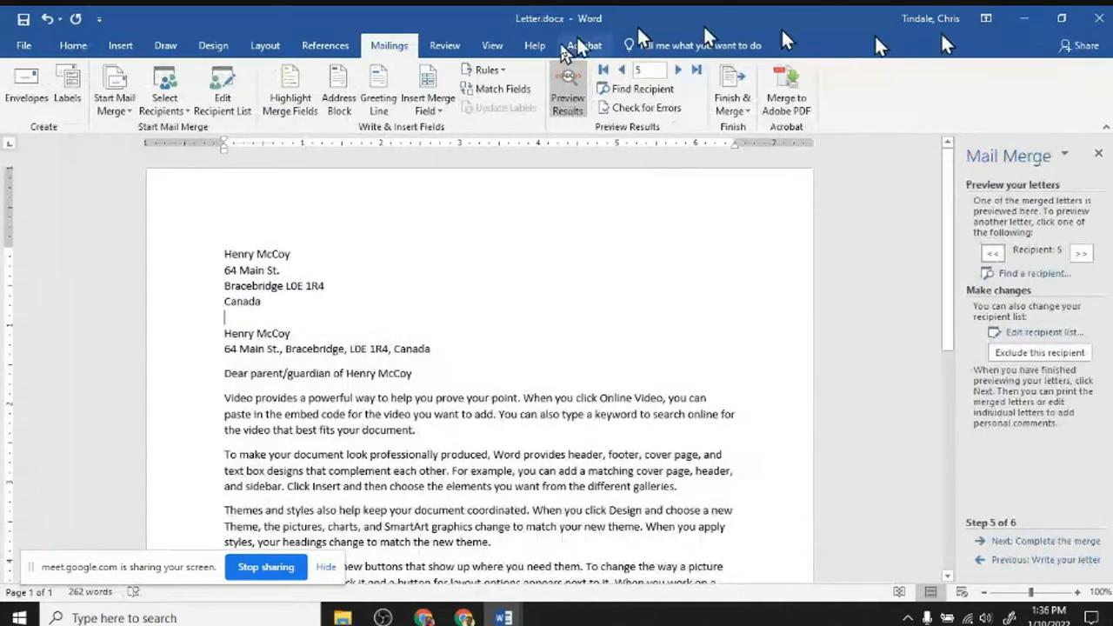
left_click(164, 102)
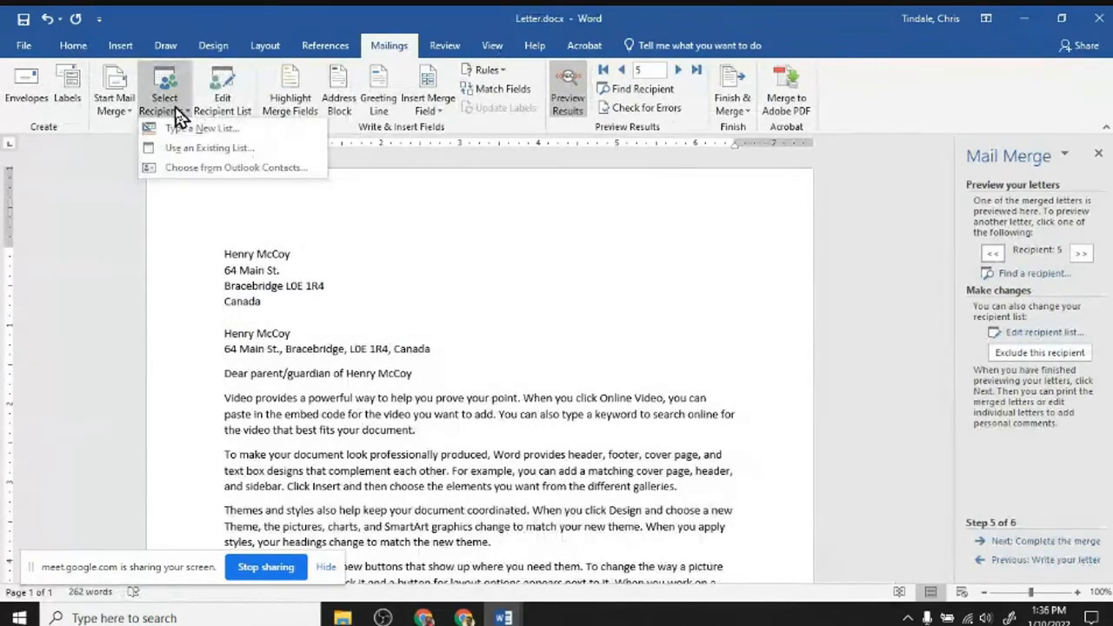
left_click(324, 296)
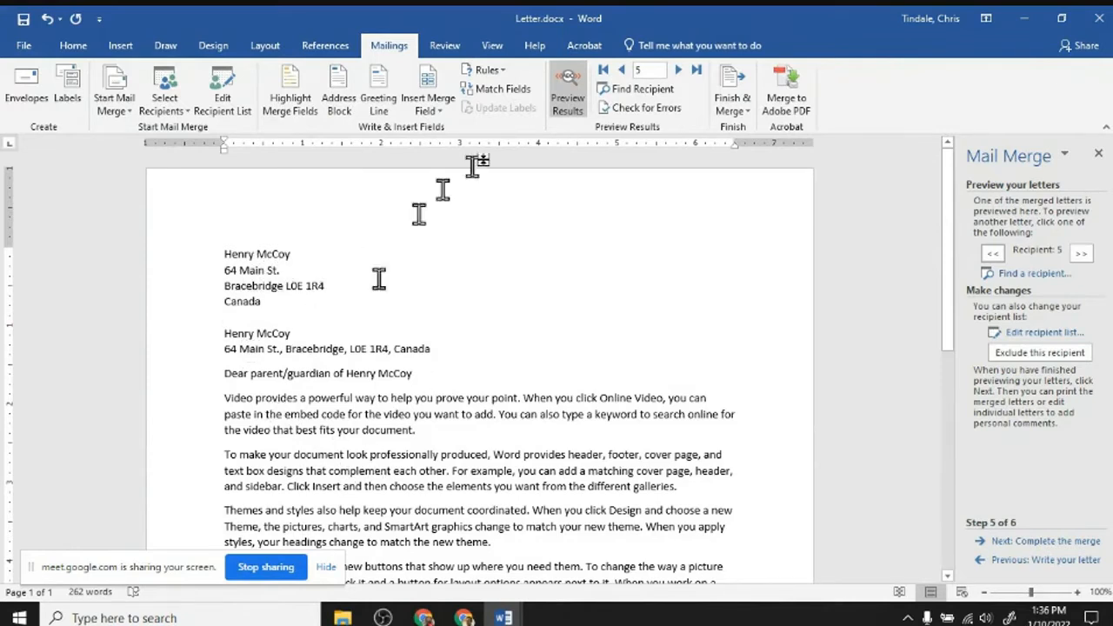
left_click(566, 91)
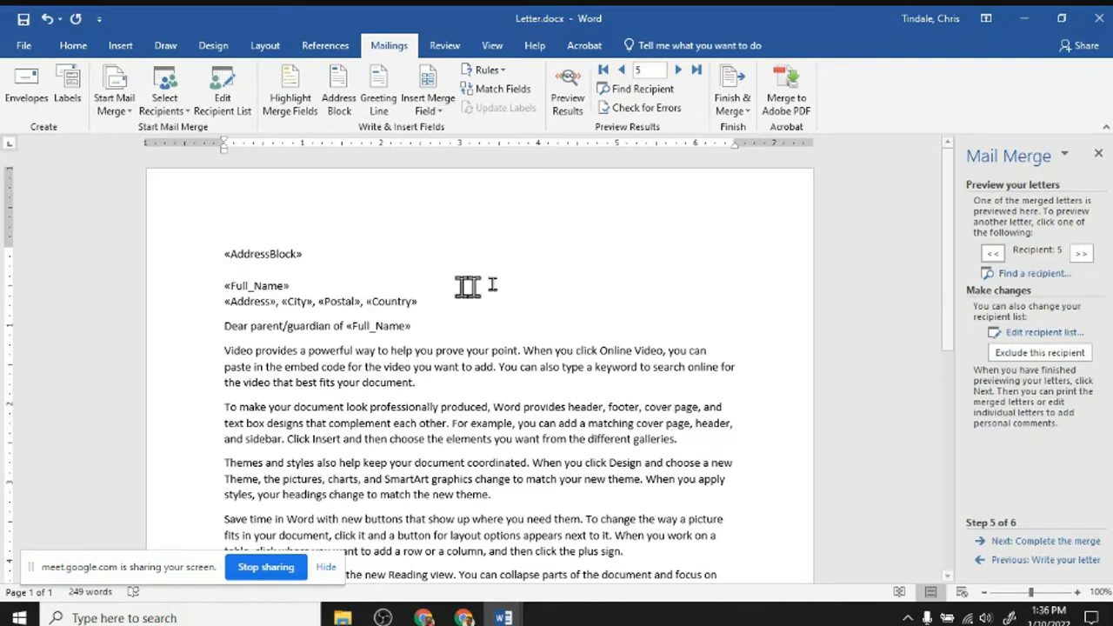
- Set up a merge to editable individual documents for records 190 to 200 and cancel it
left_click(734, 111)
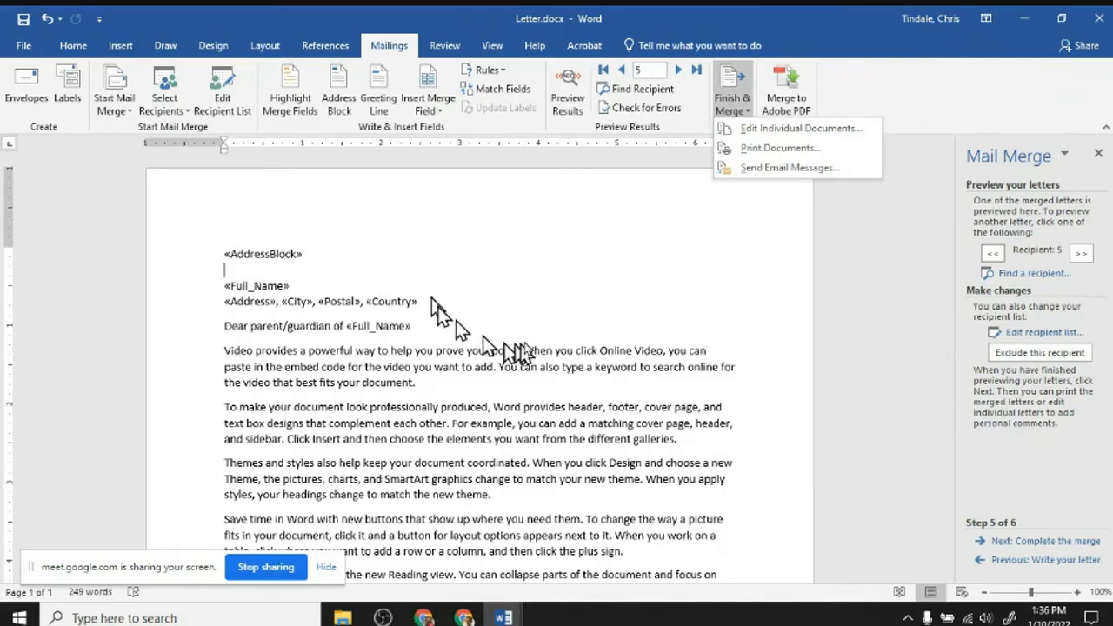
left_click(857, 137)
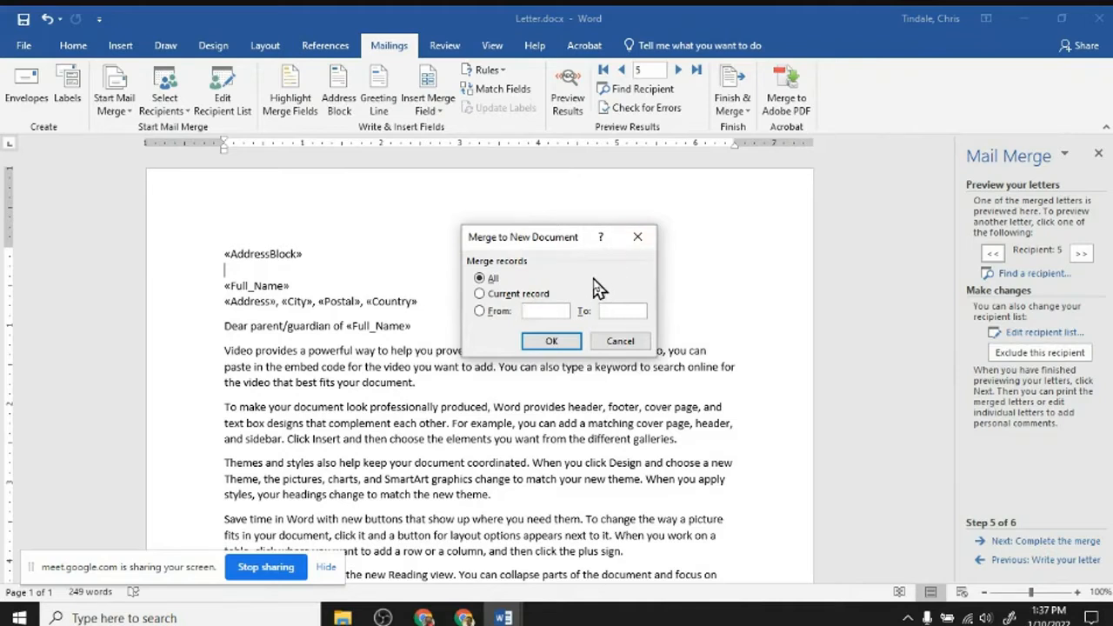
type("10")
key("BackSpace")
type("19")
left_click(627, 310)
type("200")
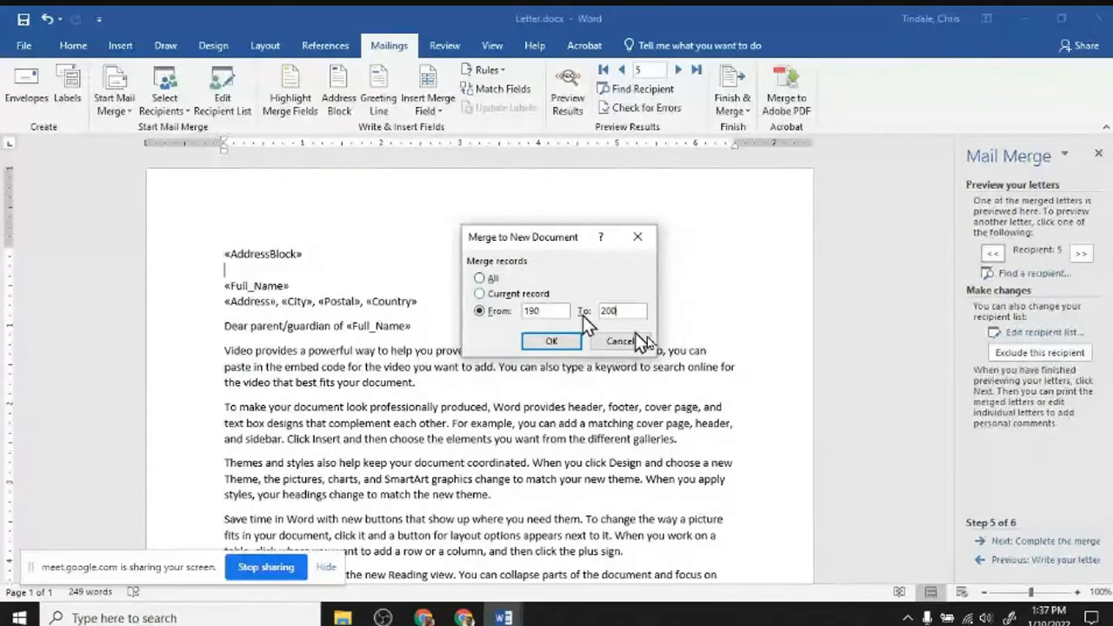
left_click(628, 342)
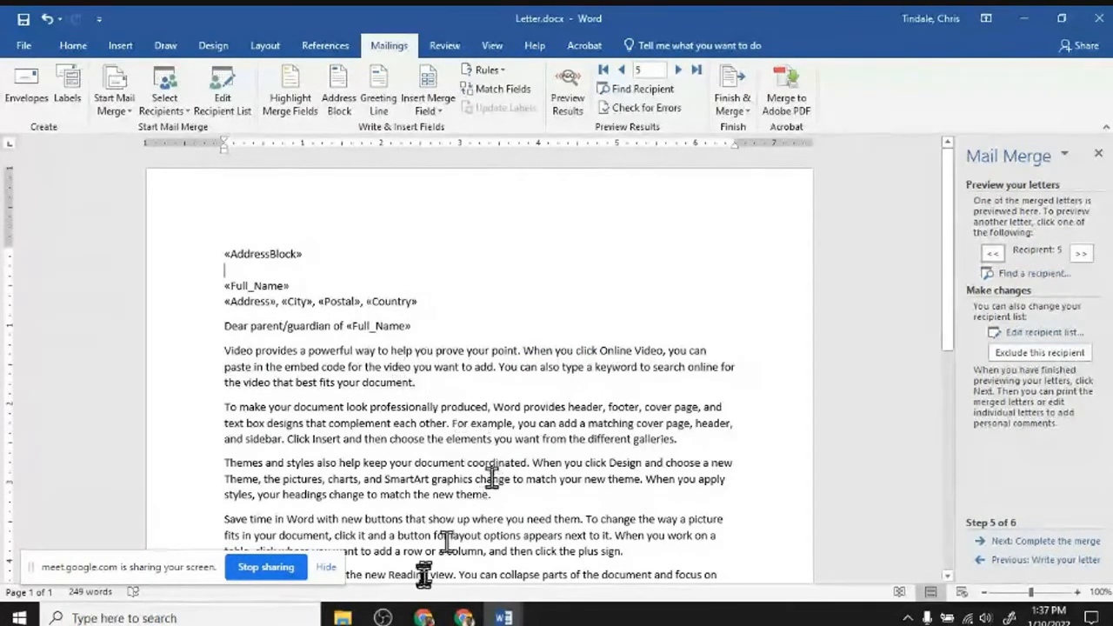
- Switch to the Google Meet call in Chrome to read the in-call messages, and return to Letter.docx
left_click(424, 616)
left_click(423, 615)
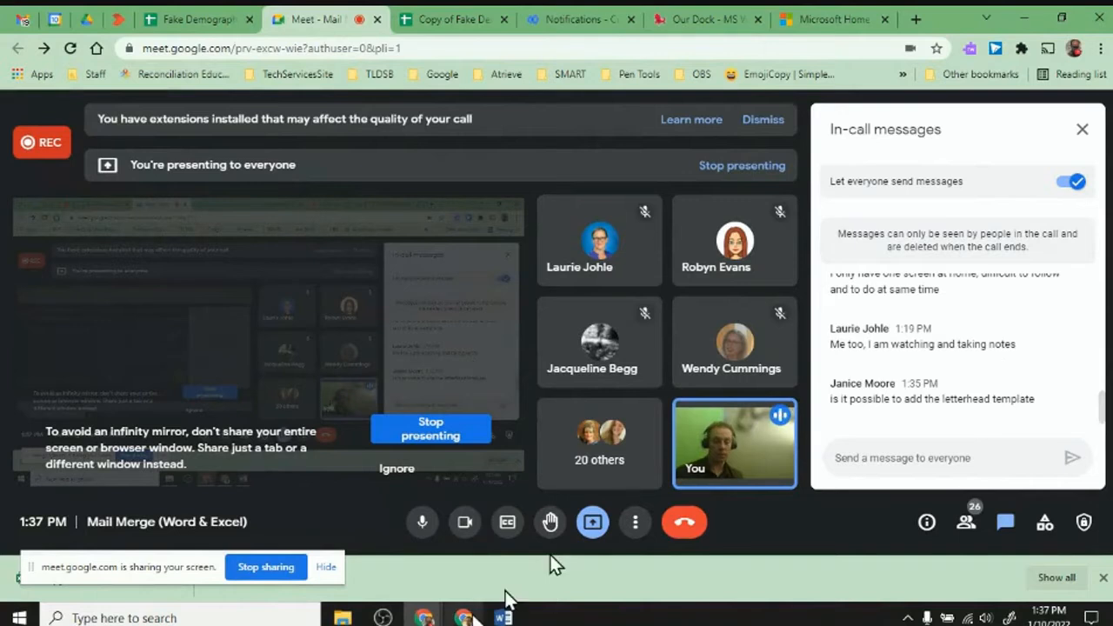
mouse_move(502, 617)
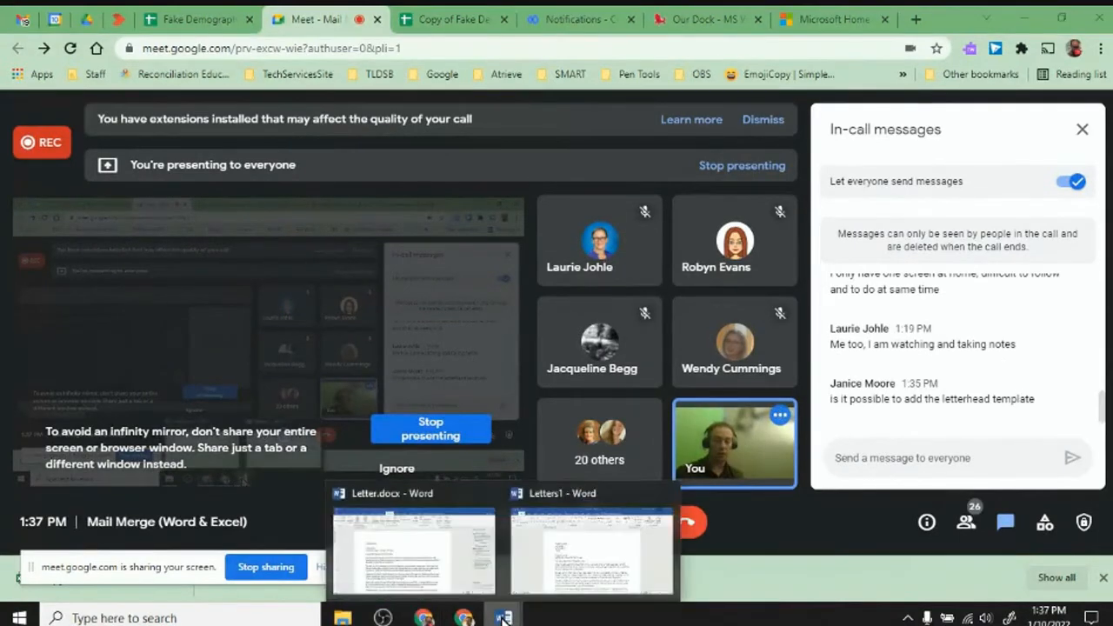
left_click(445, 566)
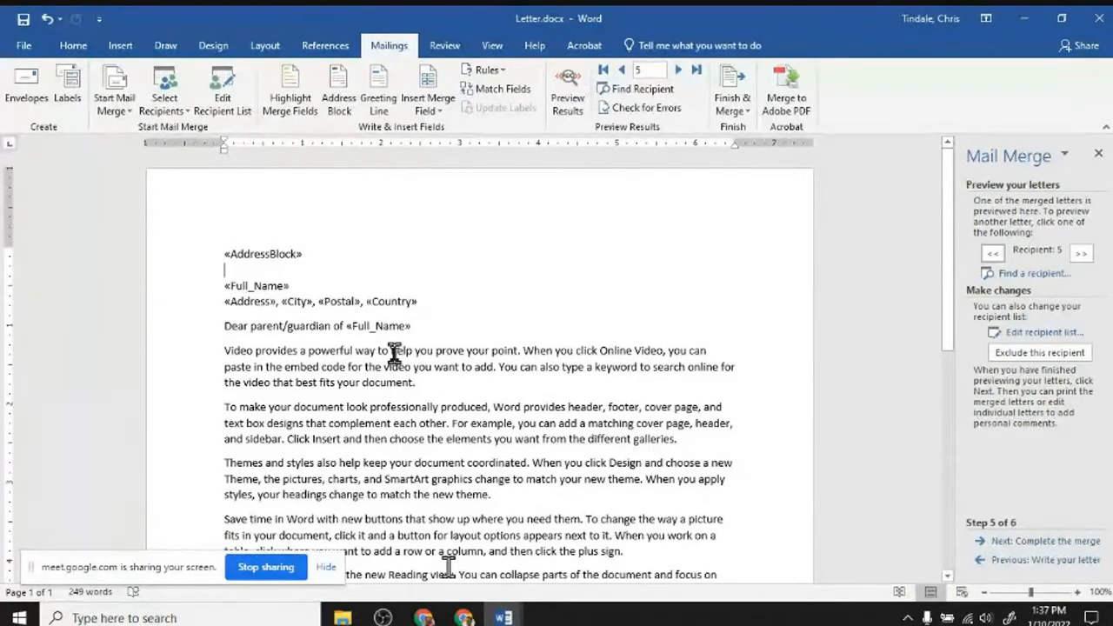
left_click(162, 96)
left_click(120, 92)
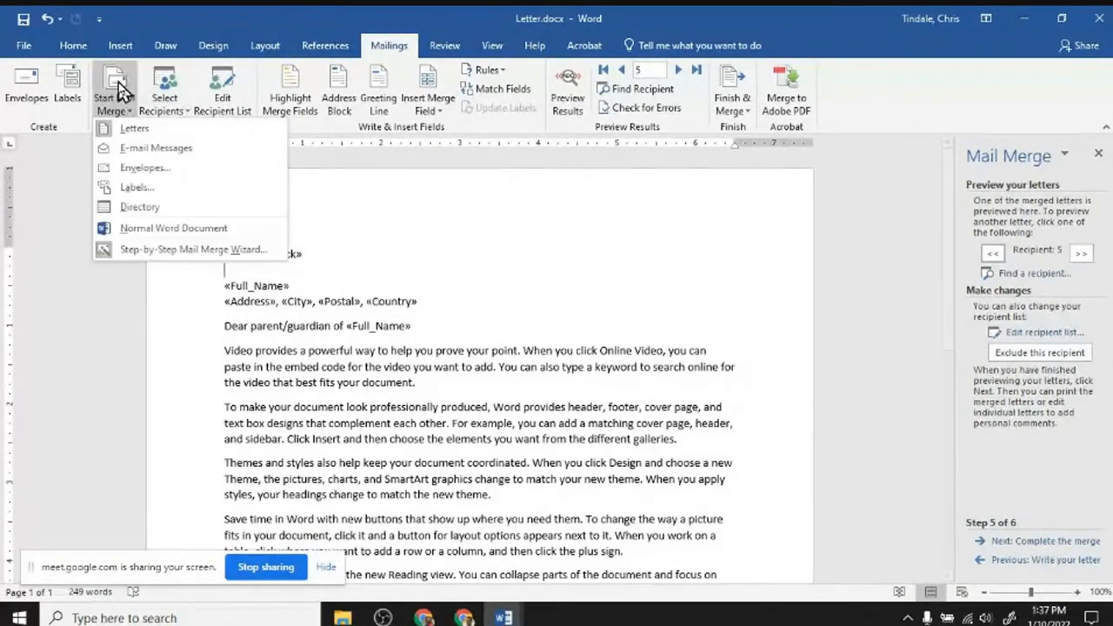
left_click(163, 98)
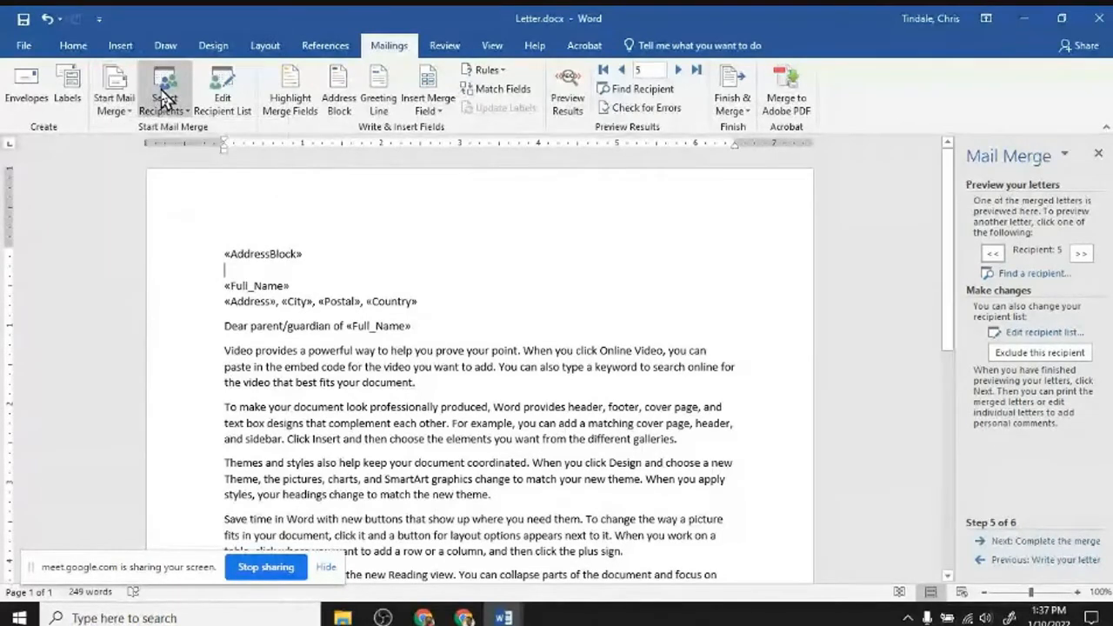
left_click(163, 96)
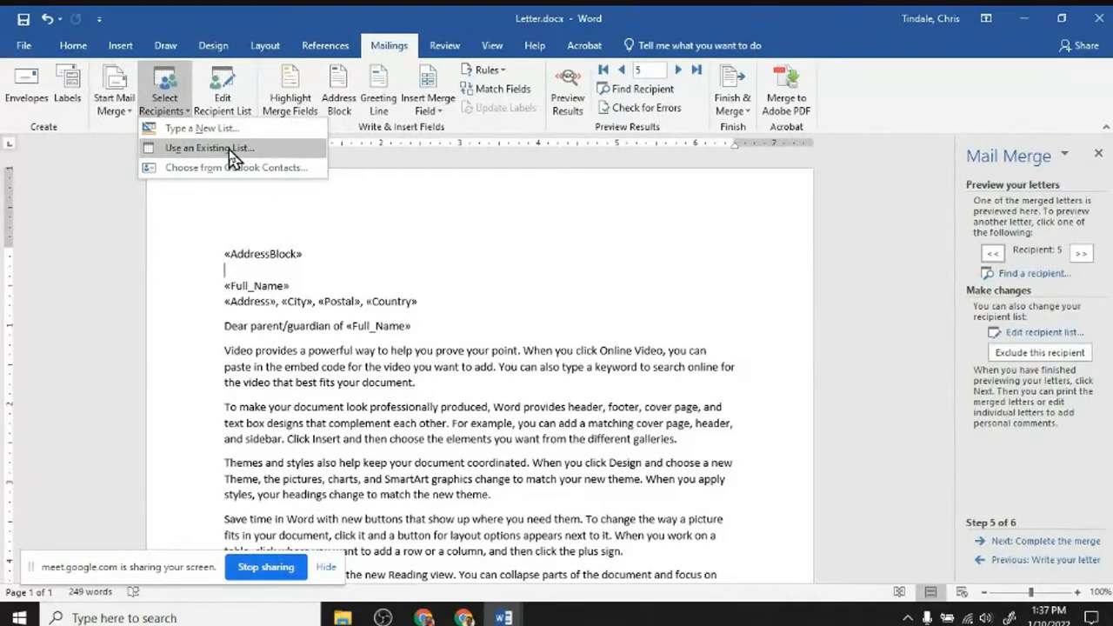
left_click(428, 263)
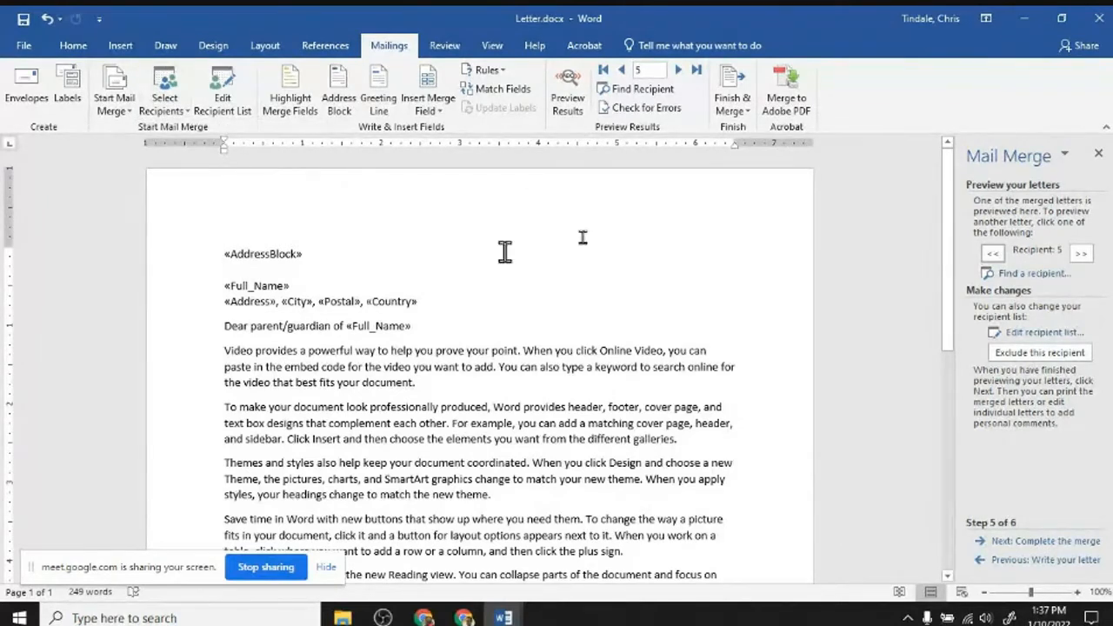
left_click(828, 291)
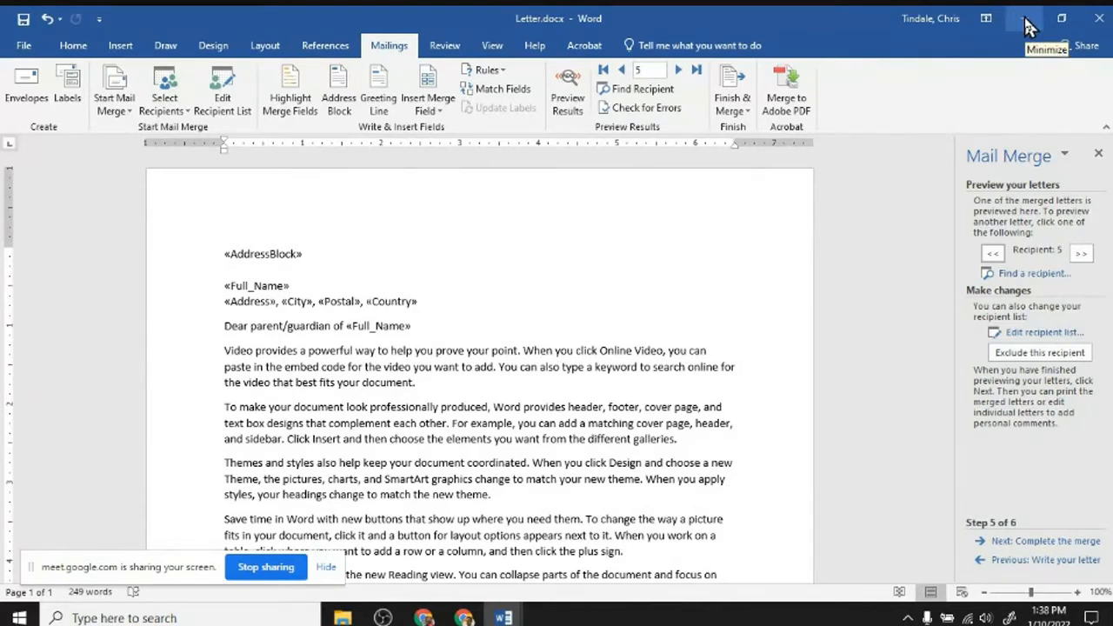
- Create a new blank document alongside Letter.docx
left_click(24, 47)
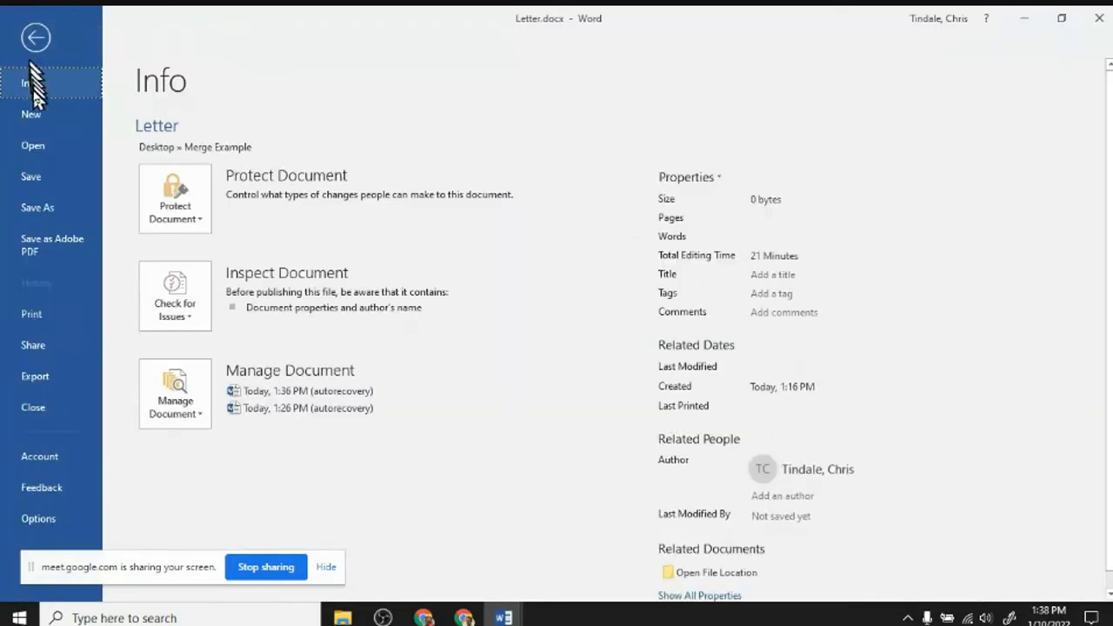
left_click(38, 128)
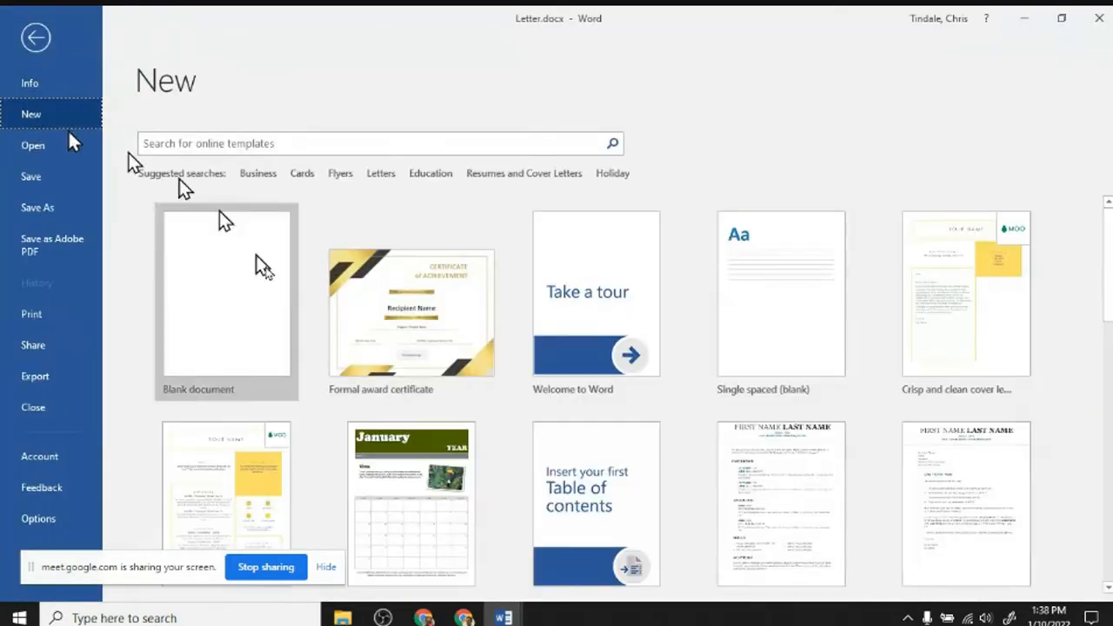
left_click(231, 295)
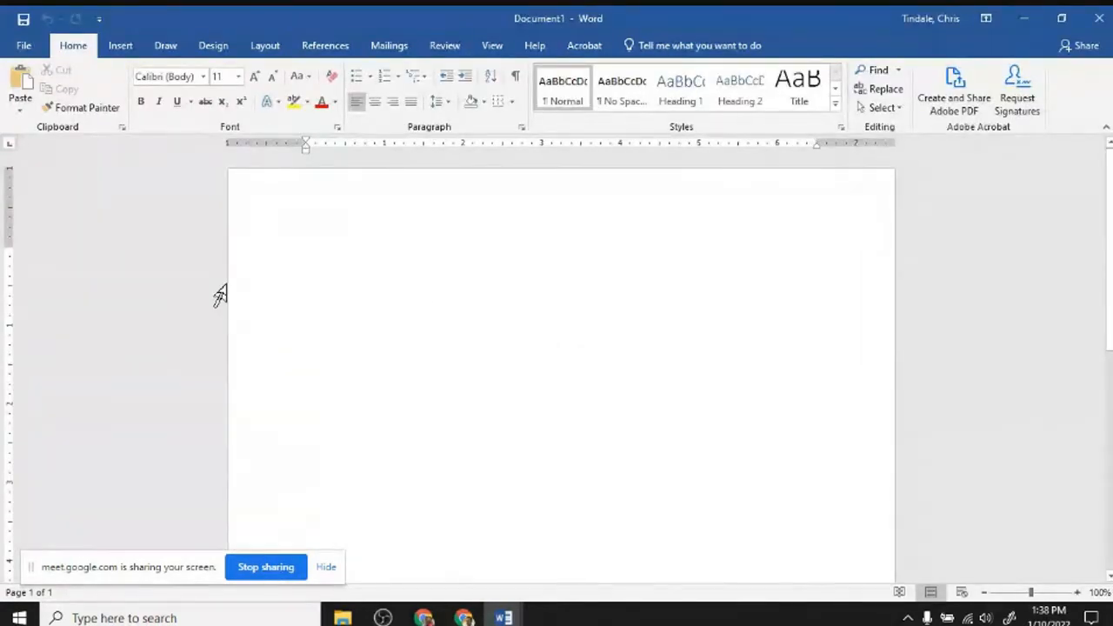
- Start a labels mail merge in the blank document and open its label options
left_click(398, 52)
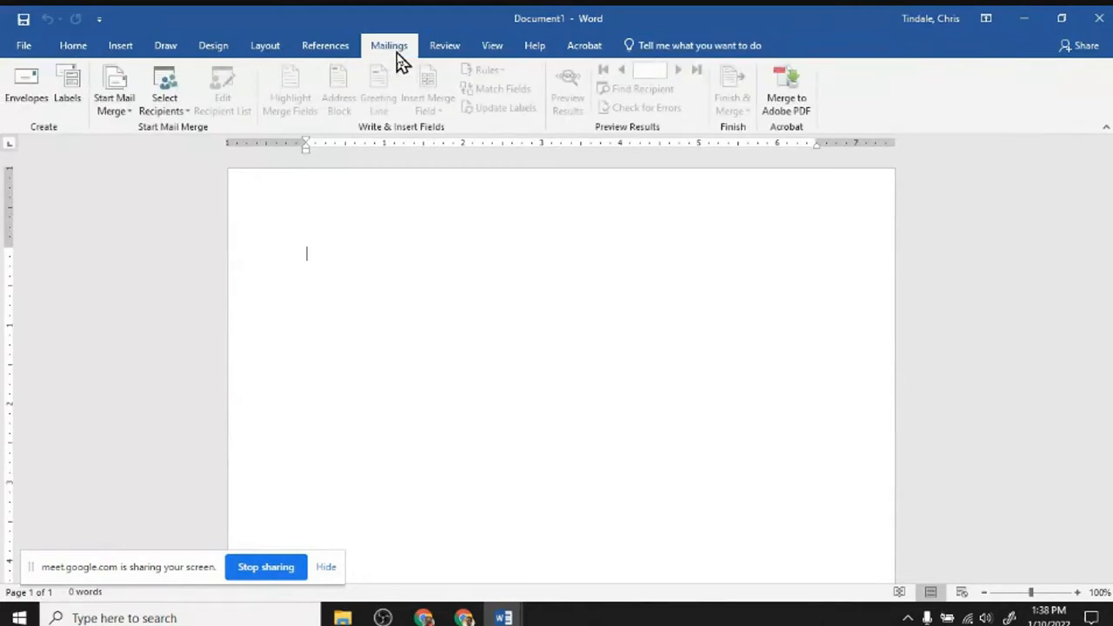
left_click(110, 116)
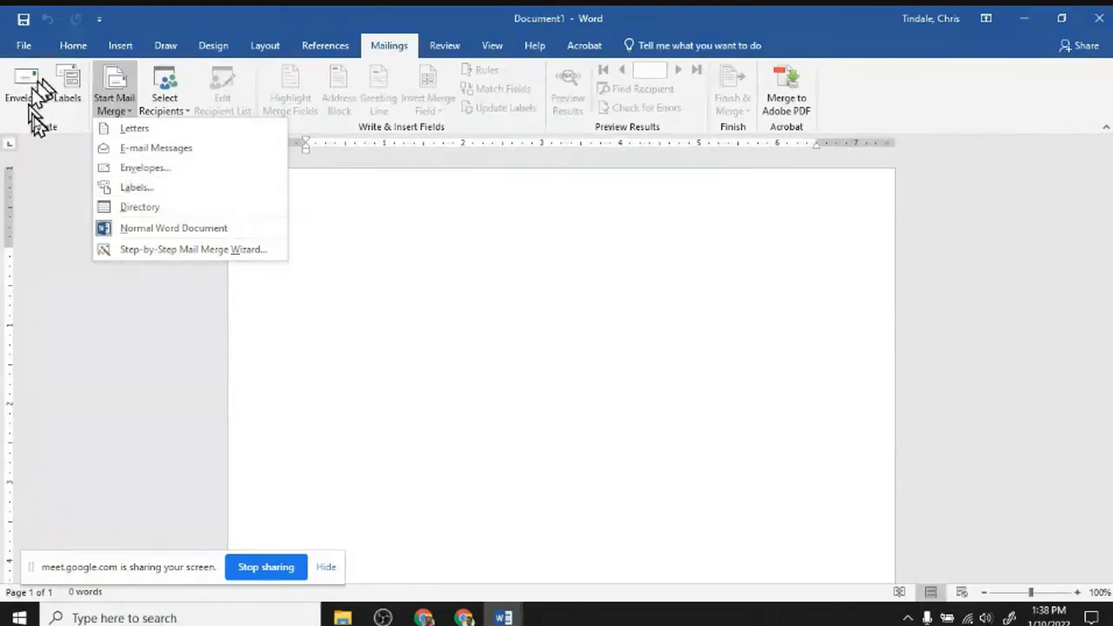
left_click(37, 178)
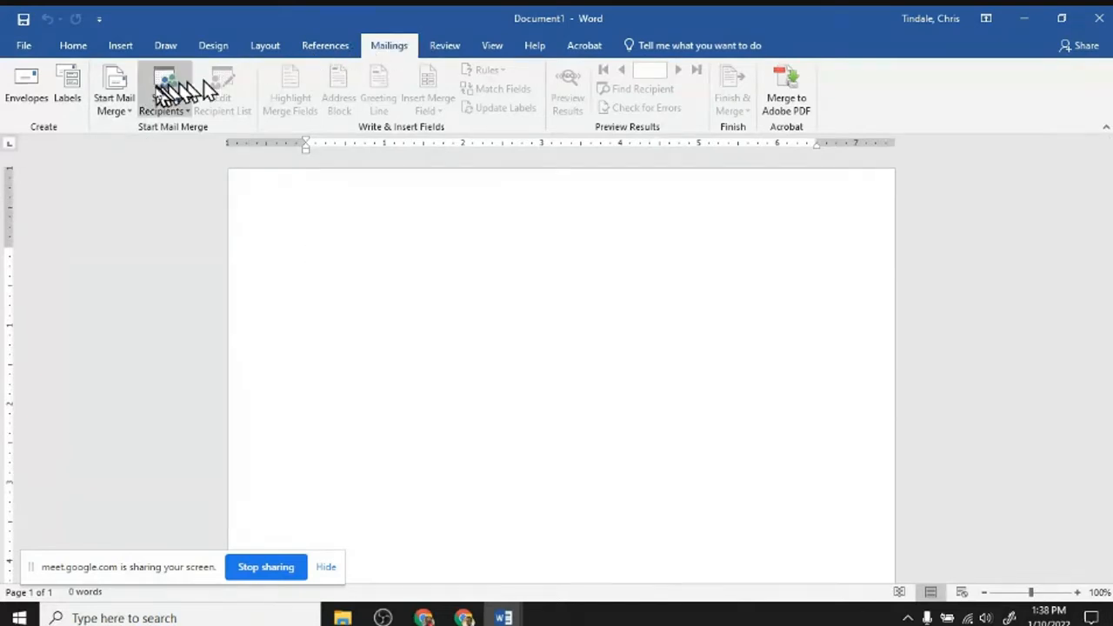
left_click(63, 88)
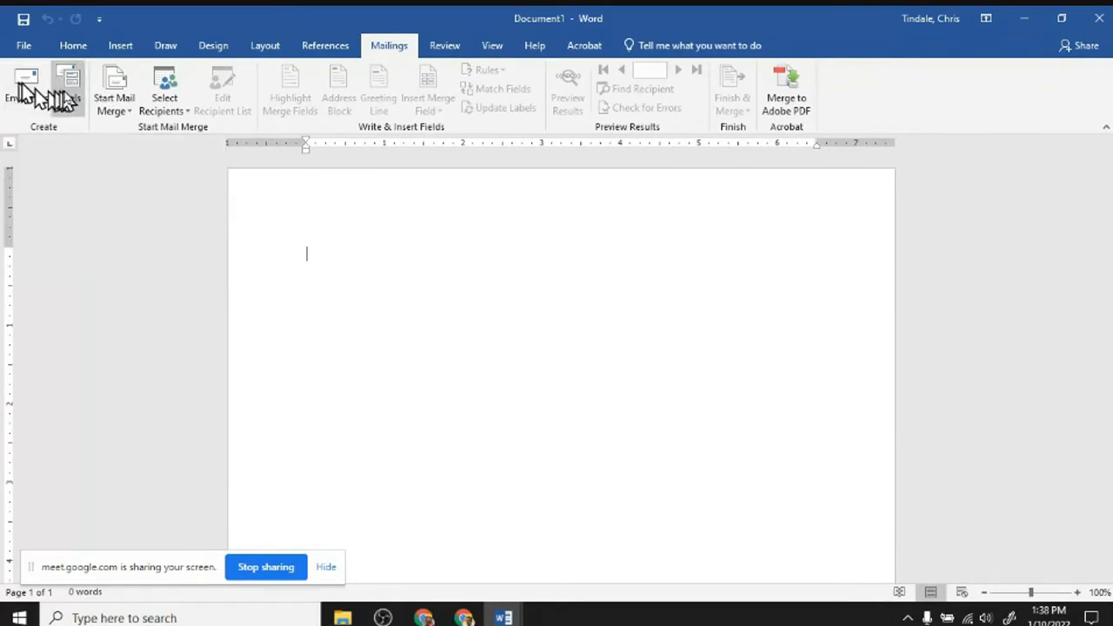
left_click(113, 103)
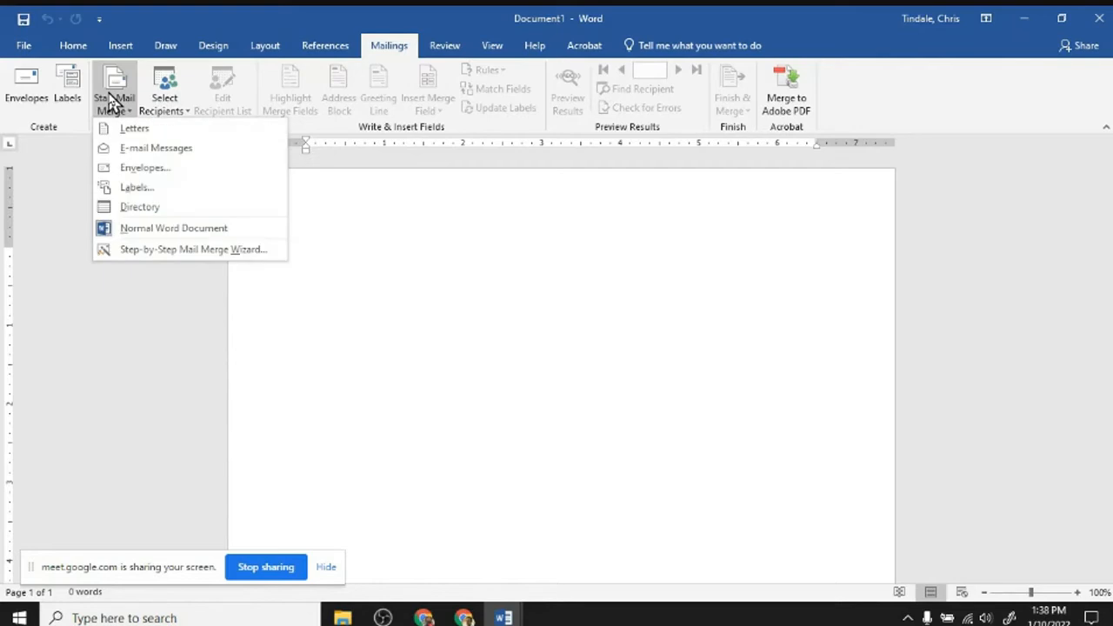
left_click(164, 193)
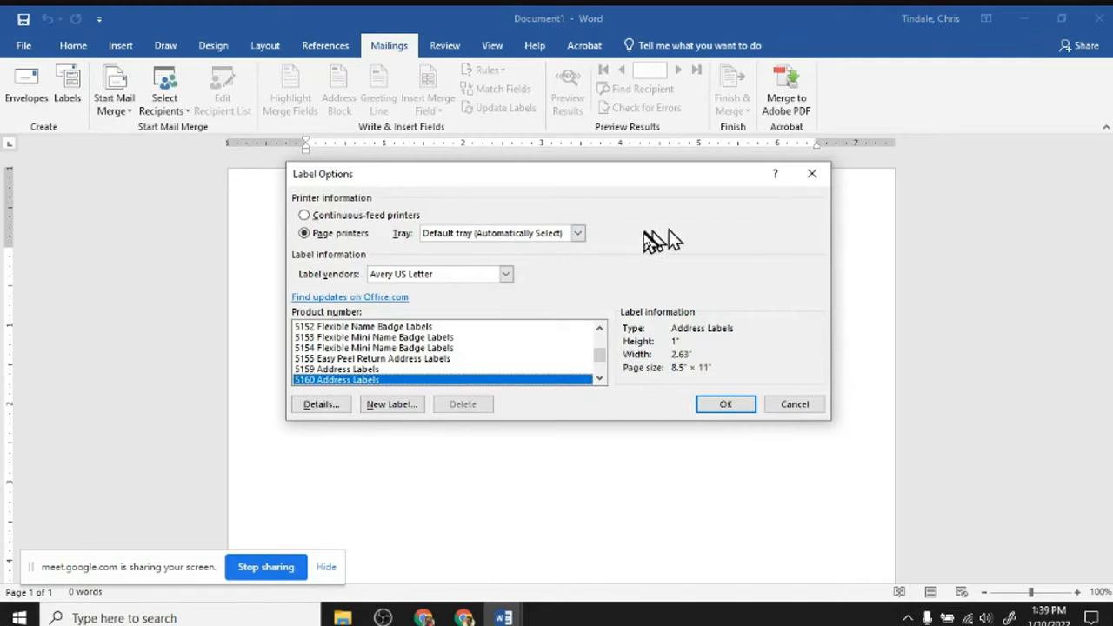
- Choose MACtac Starliner Labels as the label vendor and browse the other vendors in the list
left_click(506, 274)
left_click(494, 274)
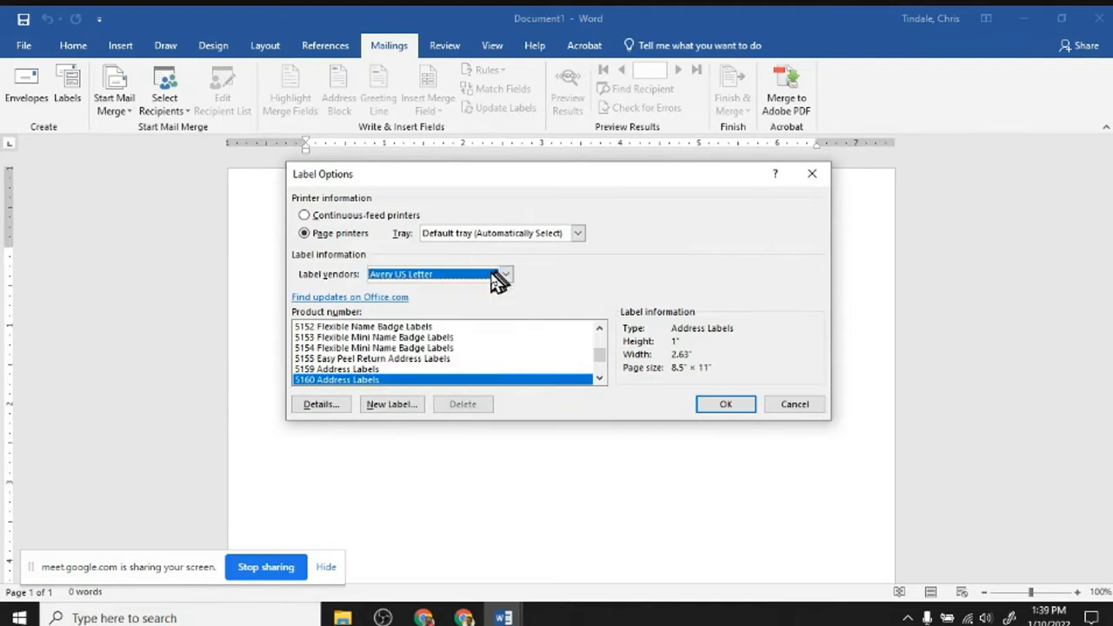
key("m")
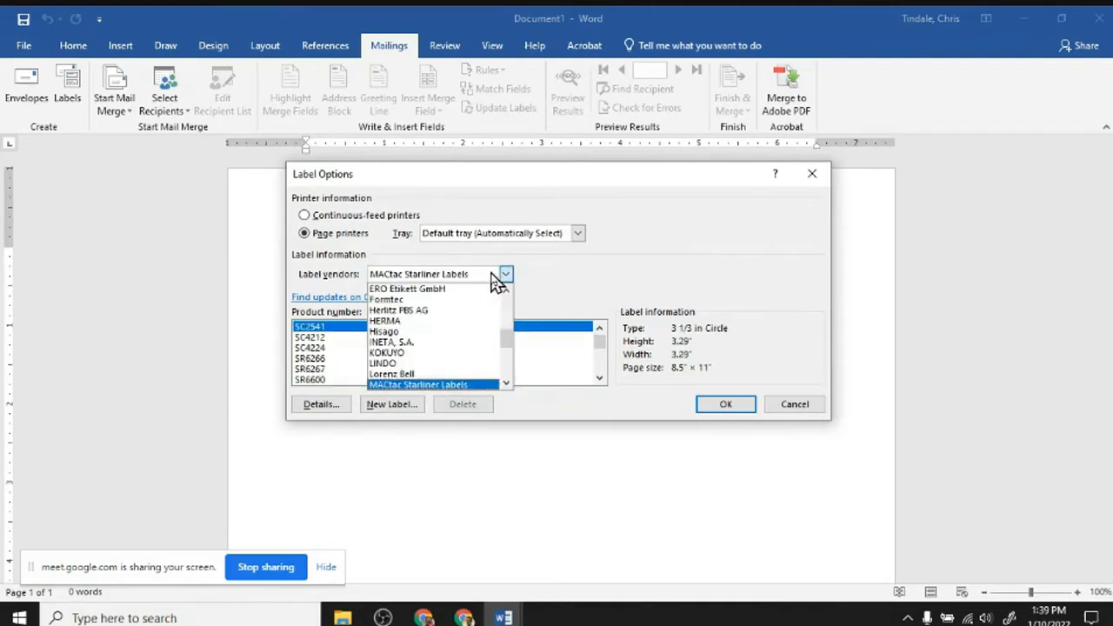
left_click(506, 383)
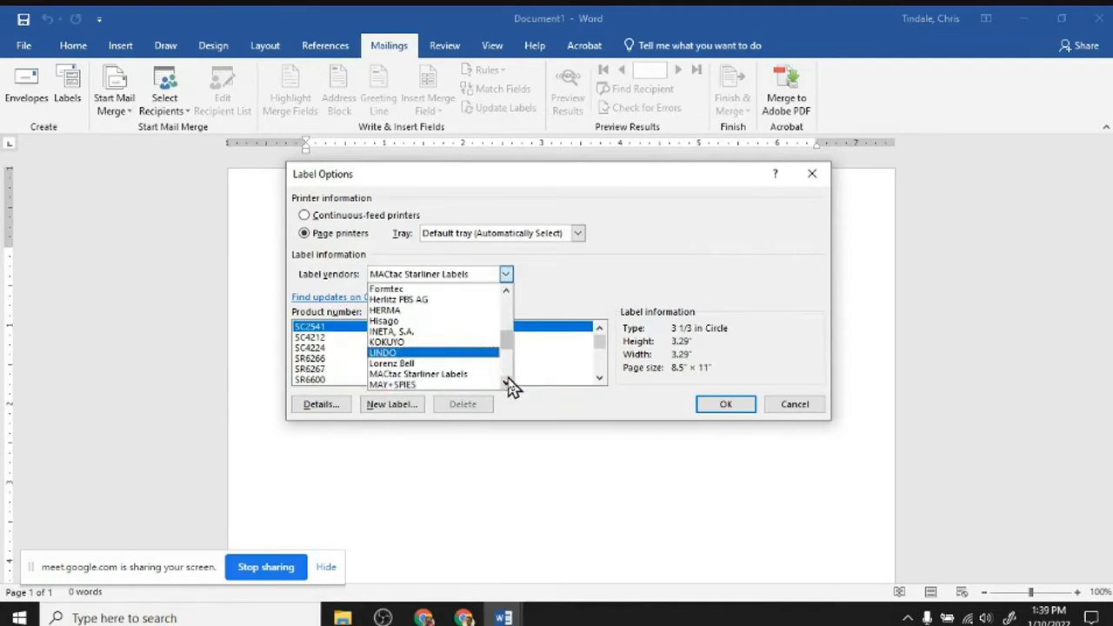
left_click(506, 383)
left_click(506, 384)
left_click(506, 384)
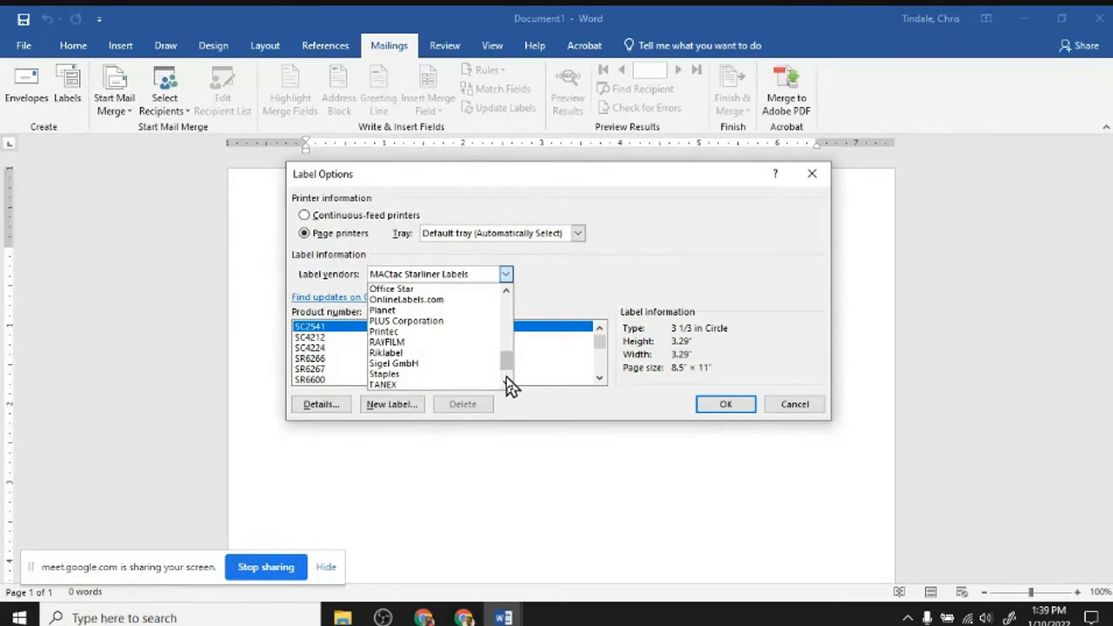
left_click(509, 313)
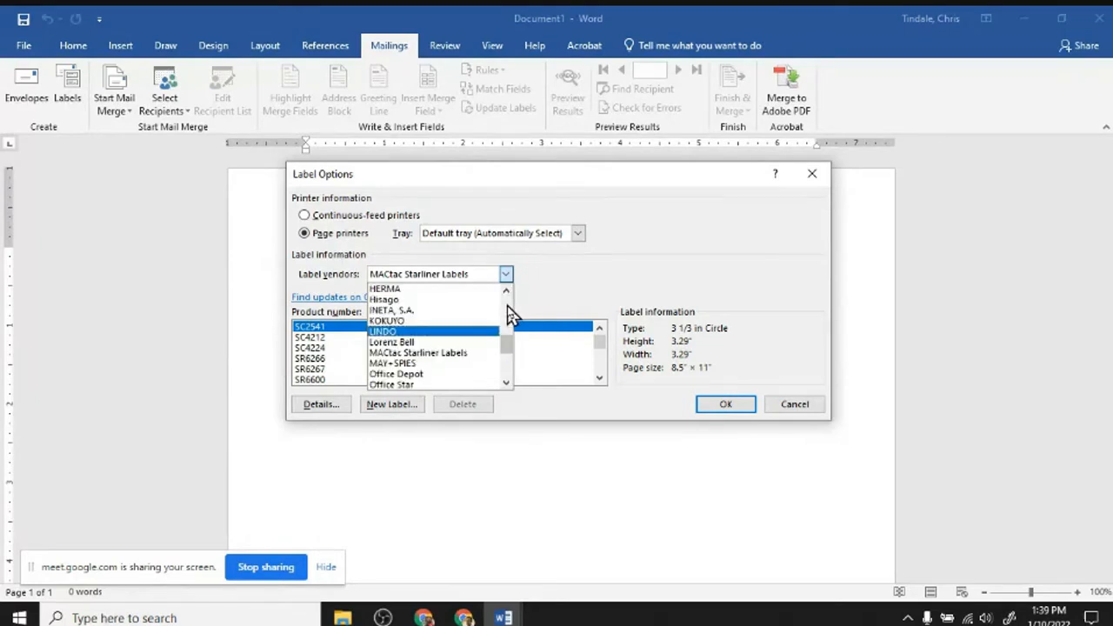
- Set the label vendor to Microsoft and select the 1/4 Letter product to inspect its dimensions
left_click(483, 279)
left_click(483, 278)
left_click(487, 278)
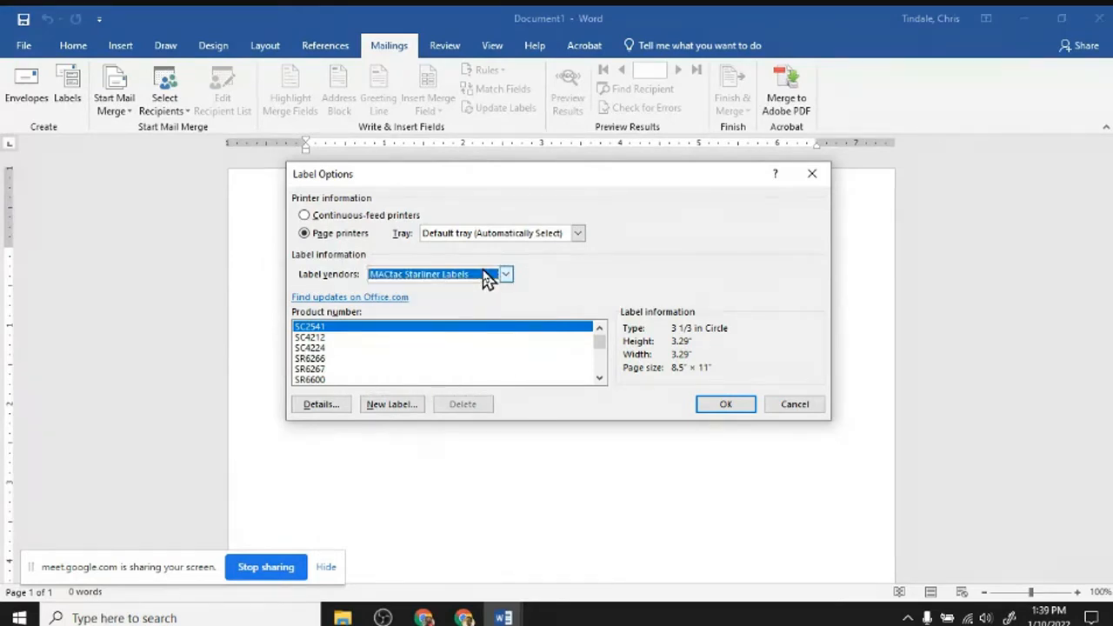
left_click(487, 278)
key("Down")
key("Home")
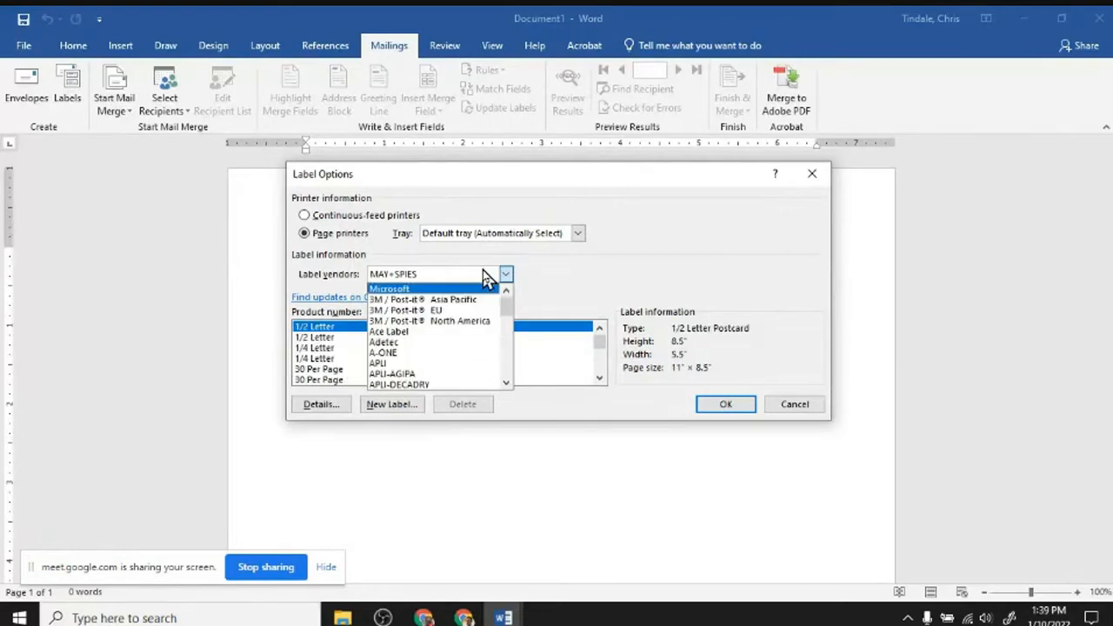
left_click(437, 288)
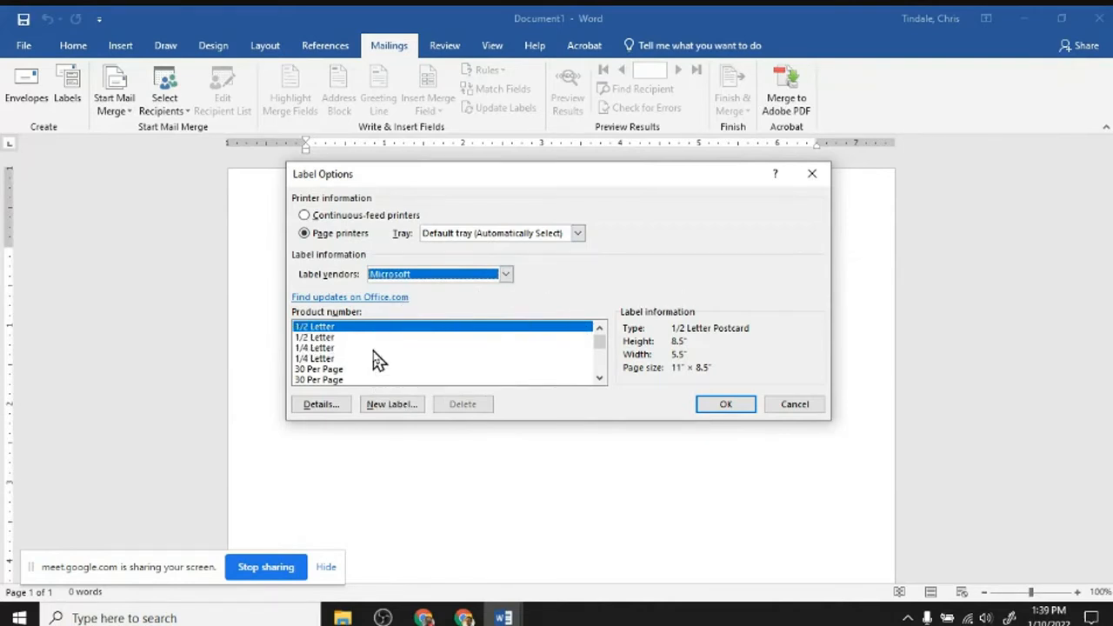
left_click(316, 349)
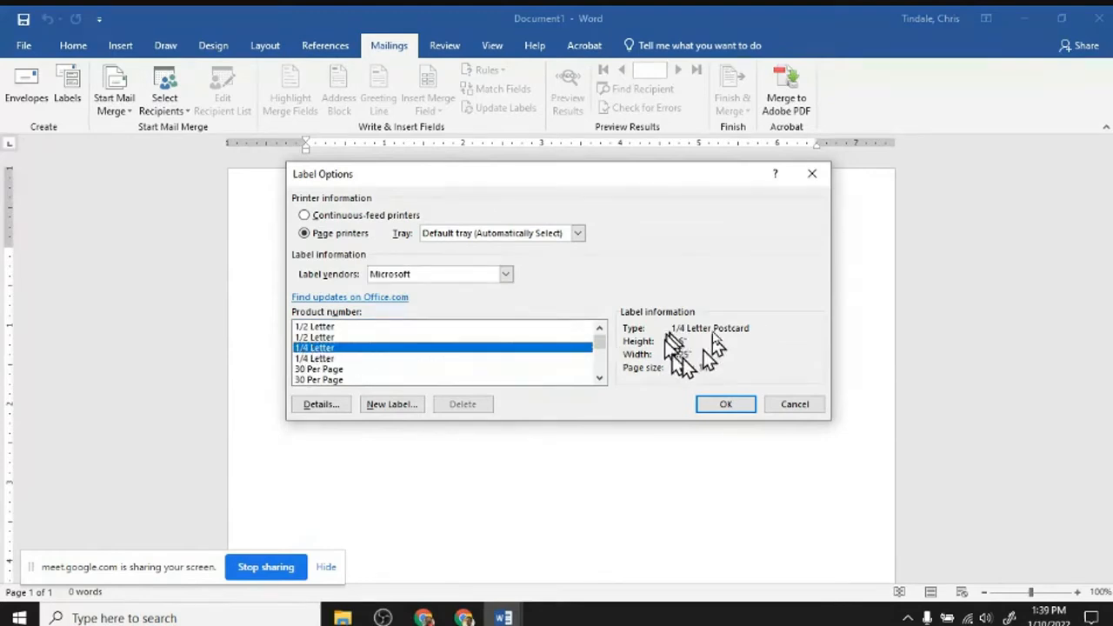
- Set the label vendor to Avery US Letter
left_click(506, 276)
key("a")
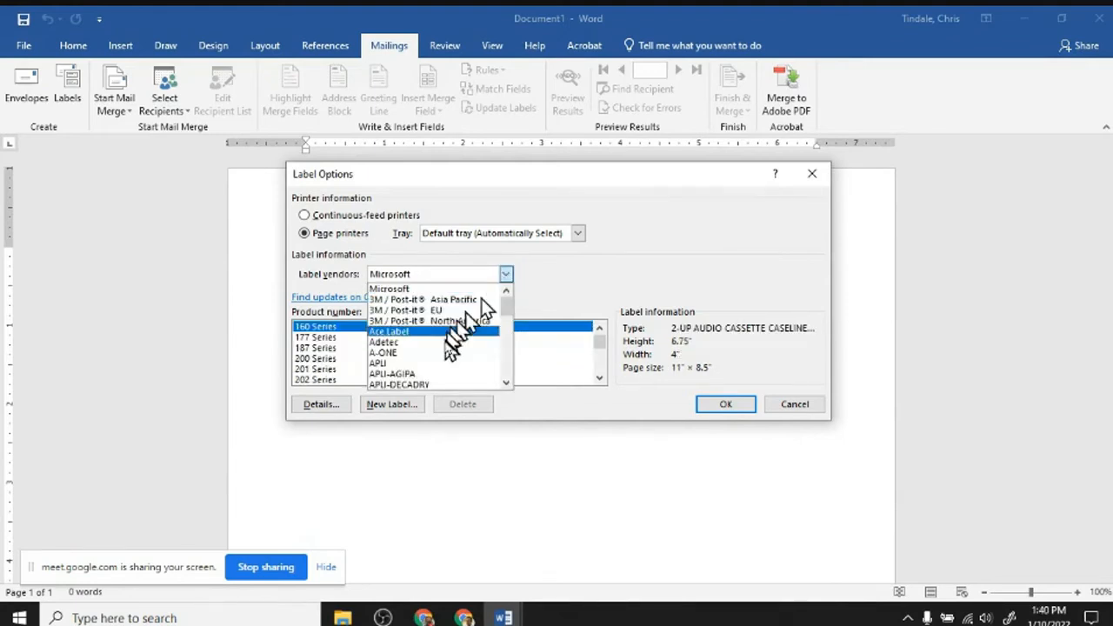
left_click(508, 383)
left_click(508, 382)
left_click(508, 383)
left_click(508, 383)
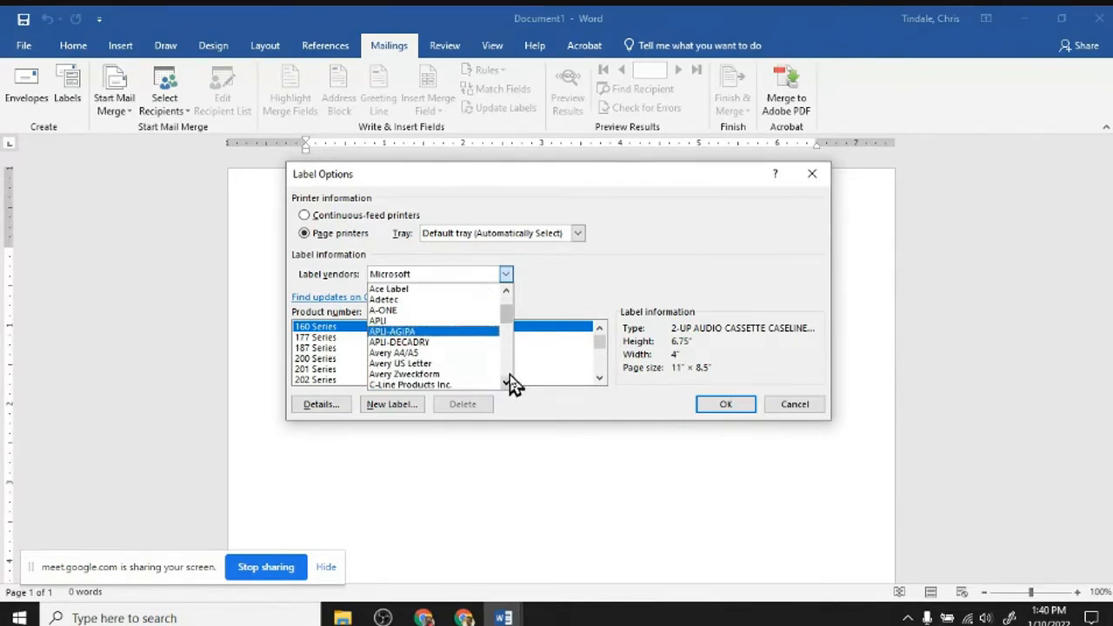
left_click(446, 365)
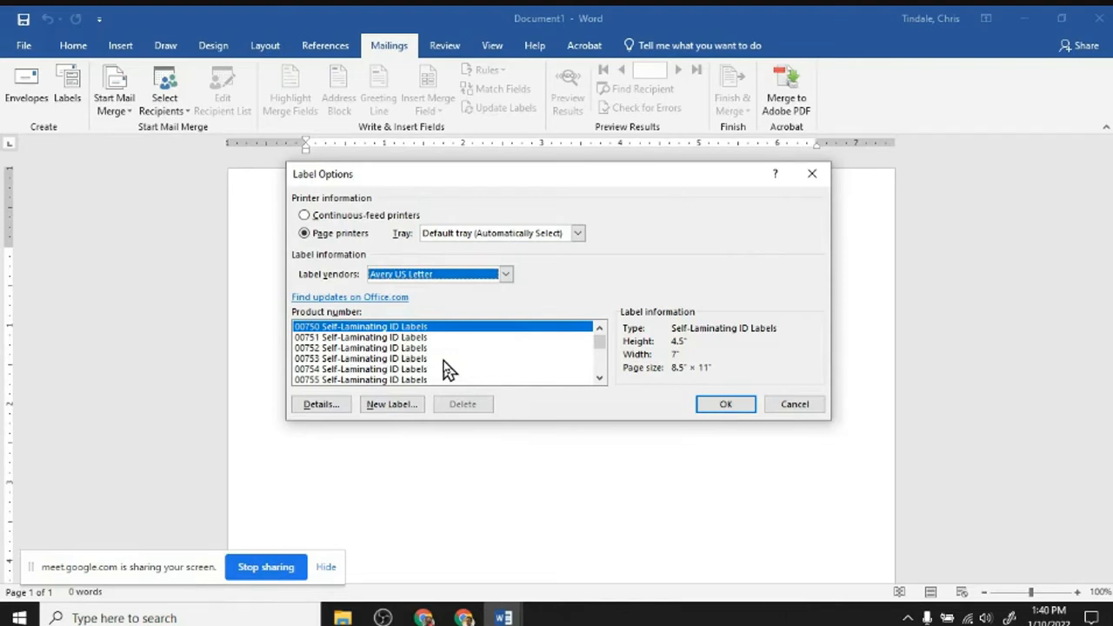
- Select product 5160 Address Labels and apply it to lay out the label sheet
left_click_drag(599, 343, 599, 362)
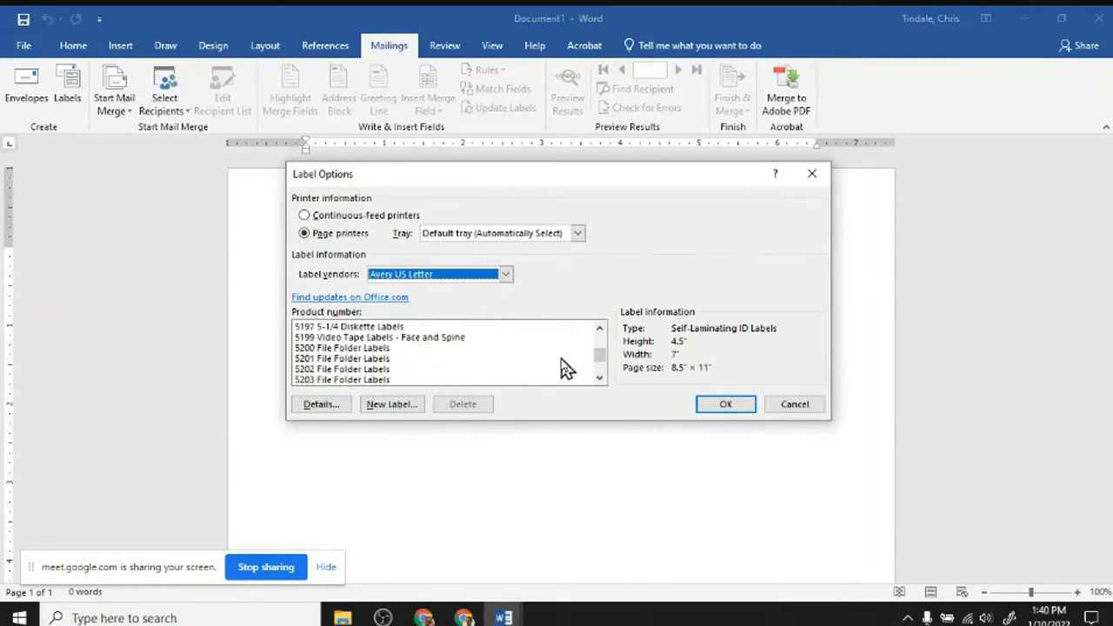
left_click(600, 329)
left_click(600, 329)
left_click(600, 330)
left_click(599, 329)
left_click(600, 330)
left_click(600, 329)
left_click(600, 330)
left_click(600, 330)
left_click(600, 329)
left_click(600, 329)
left_click(600, 329)
left_click(599, 330)
left_click(600, 329)
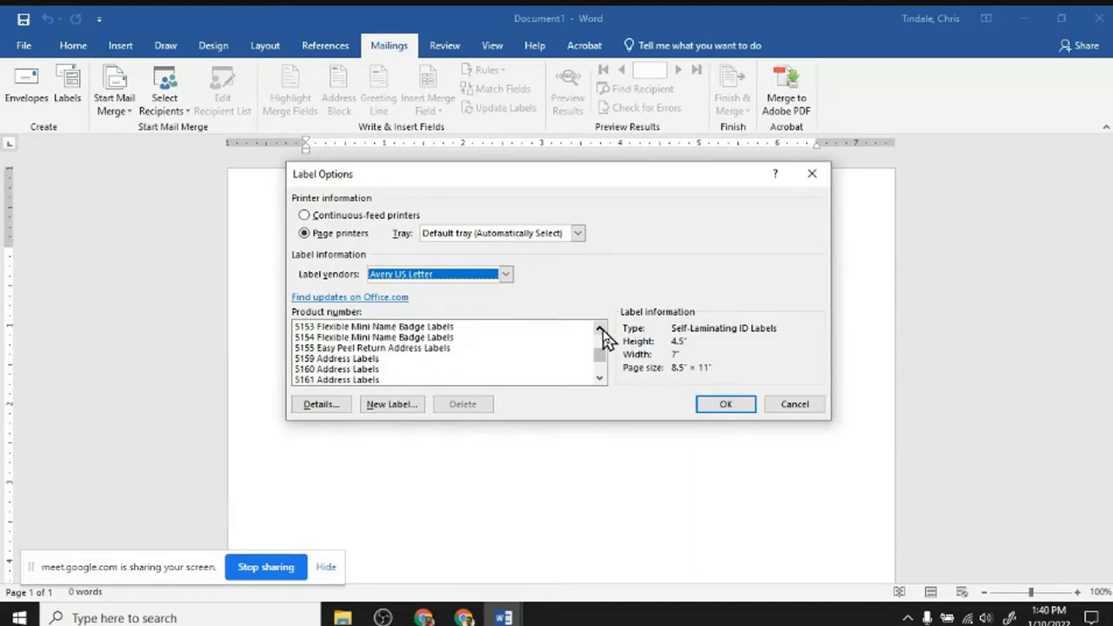
left_click(339, 367)
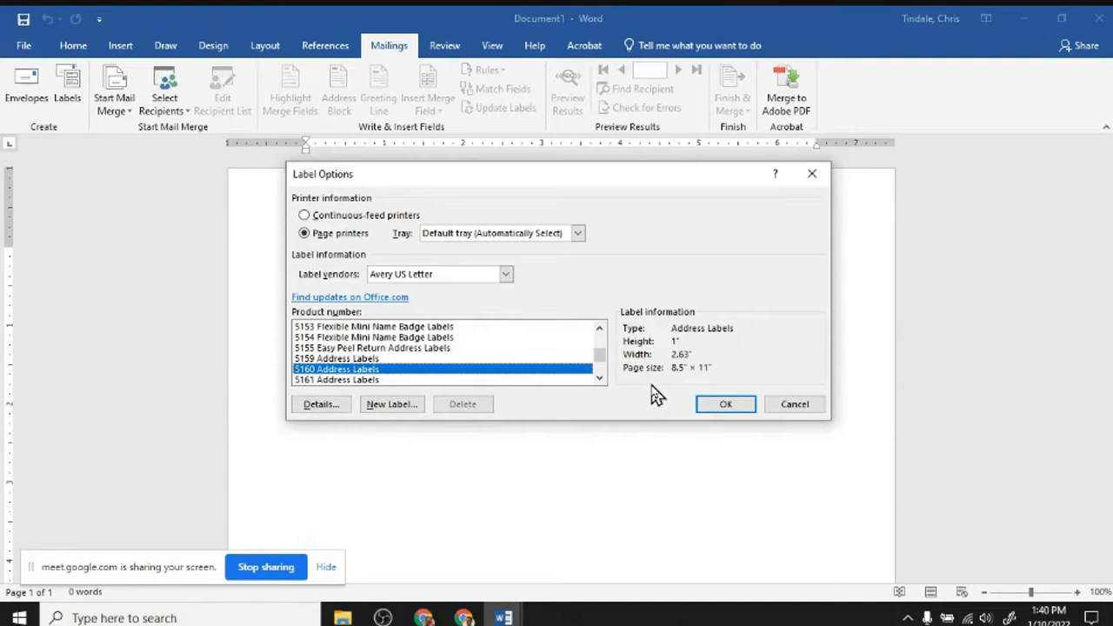
left_click(715, 408)
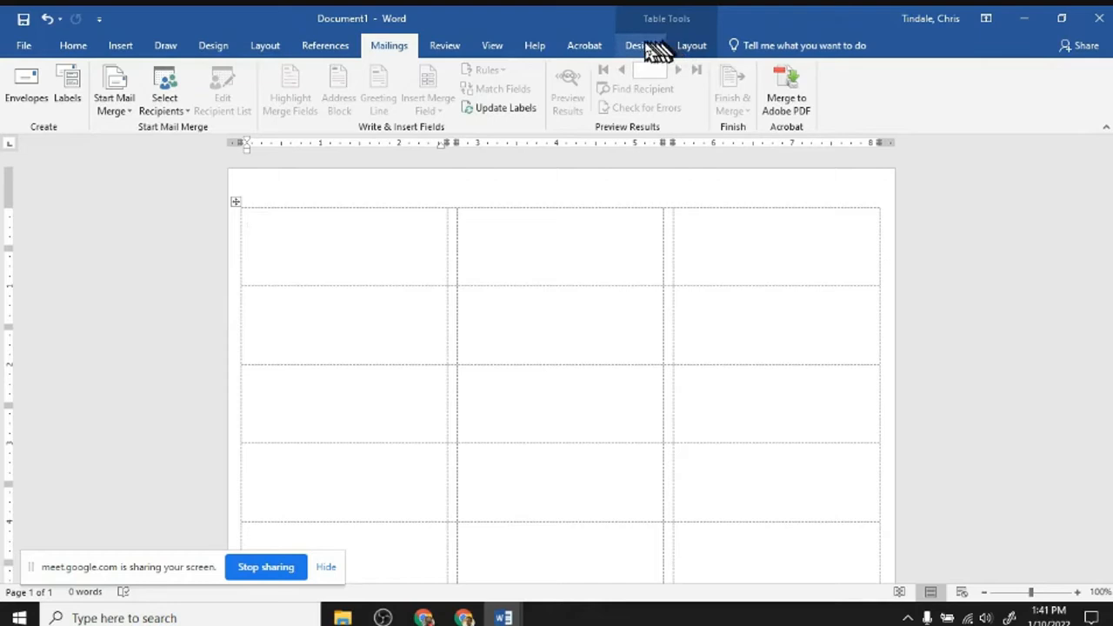
- Hide the gridlines of the label table and show them again
left_click(648, 47)
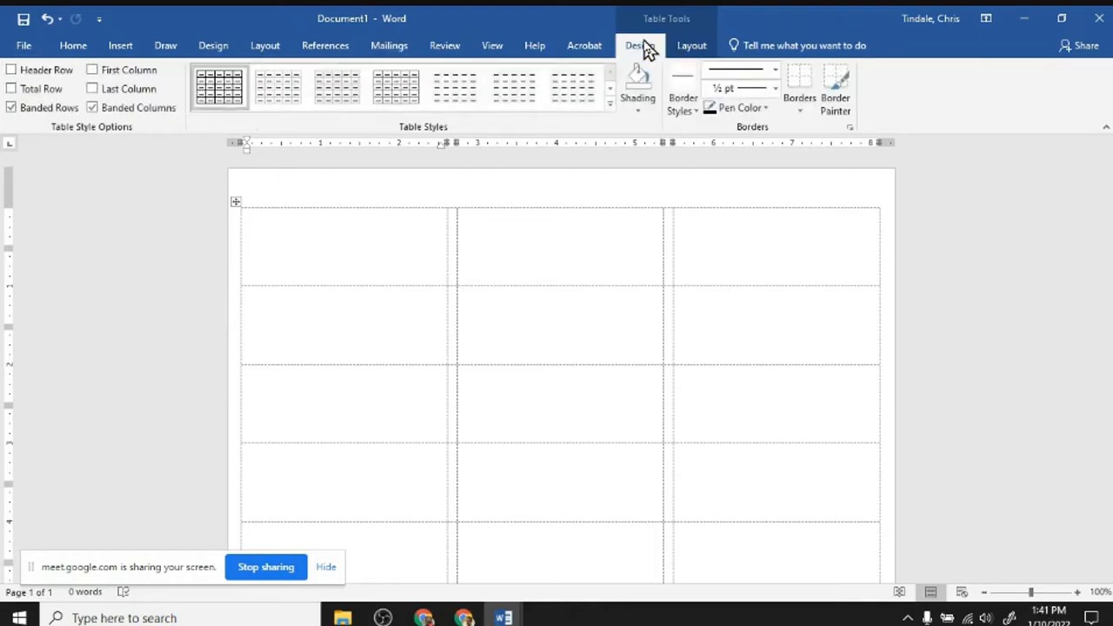
left_click(691, 48)
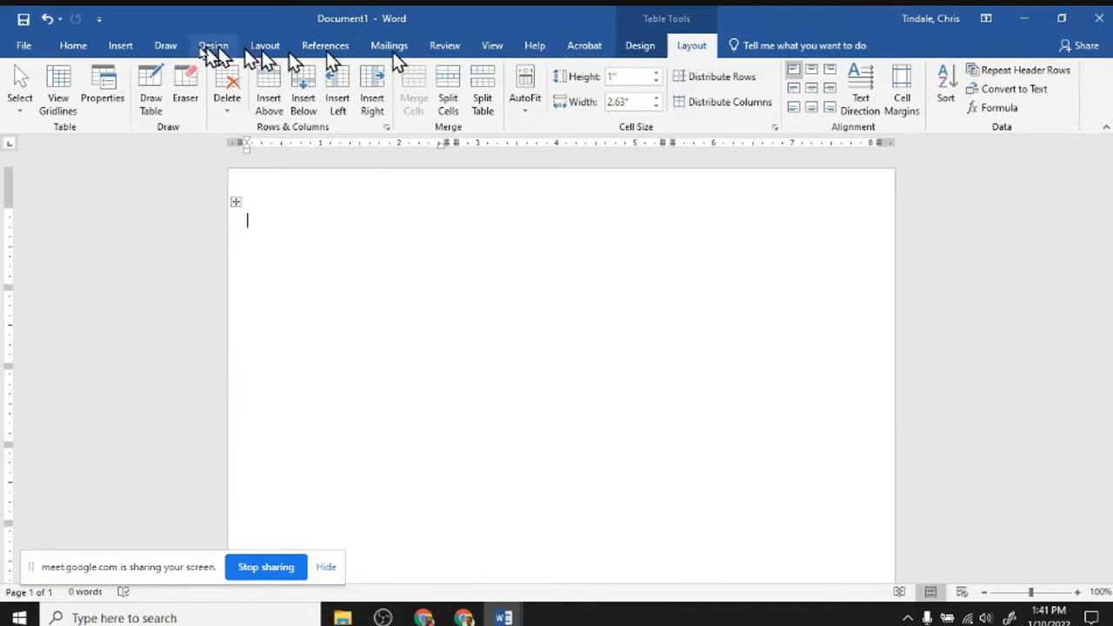
left_click(58, 89)
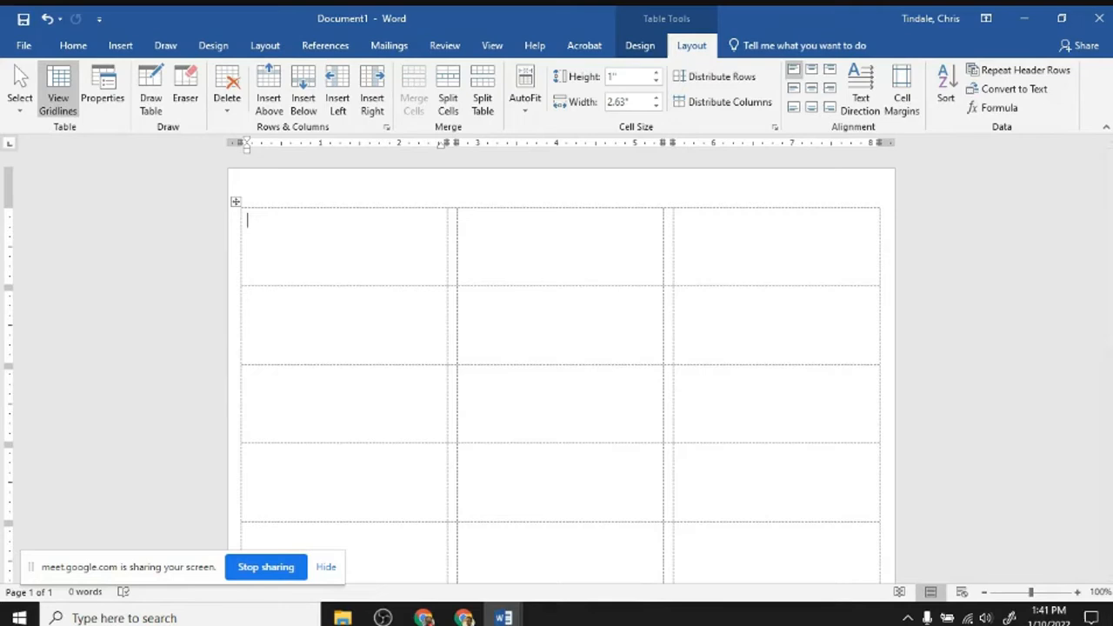
- Enlarge the label sheet to 160% zoom
left_click(1078, 593)
left_click(1077, 593)
left_click(1077, 593)
left_click(1077, 593)
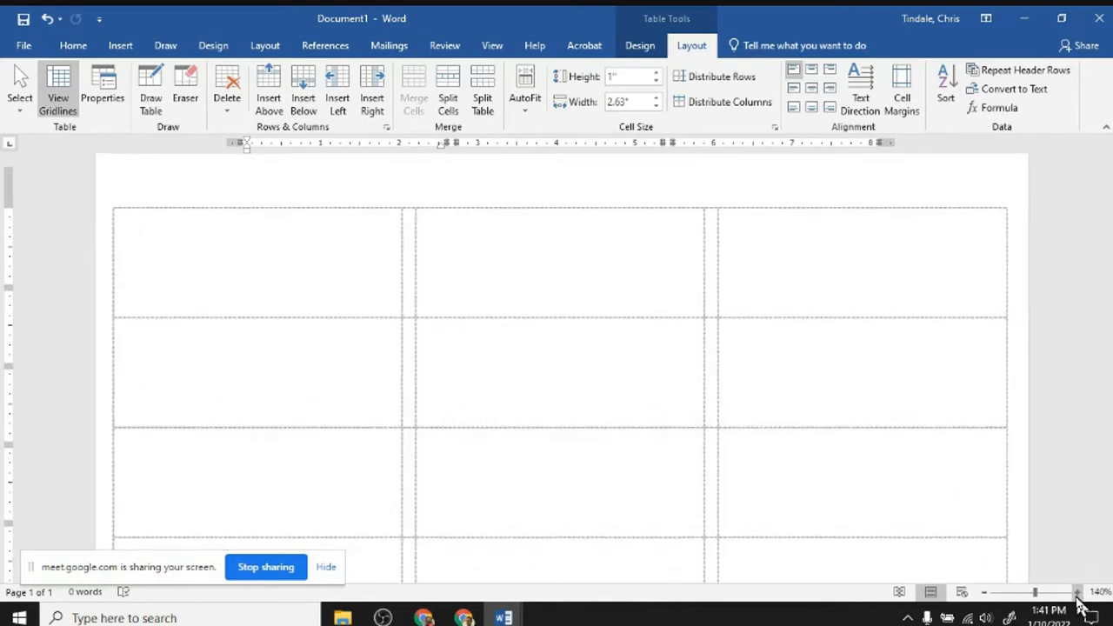
left_click(1077, 593)
left_click(1077, 593)
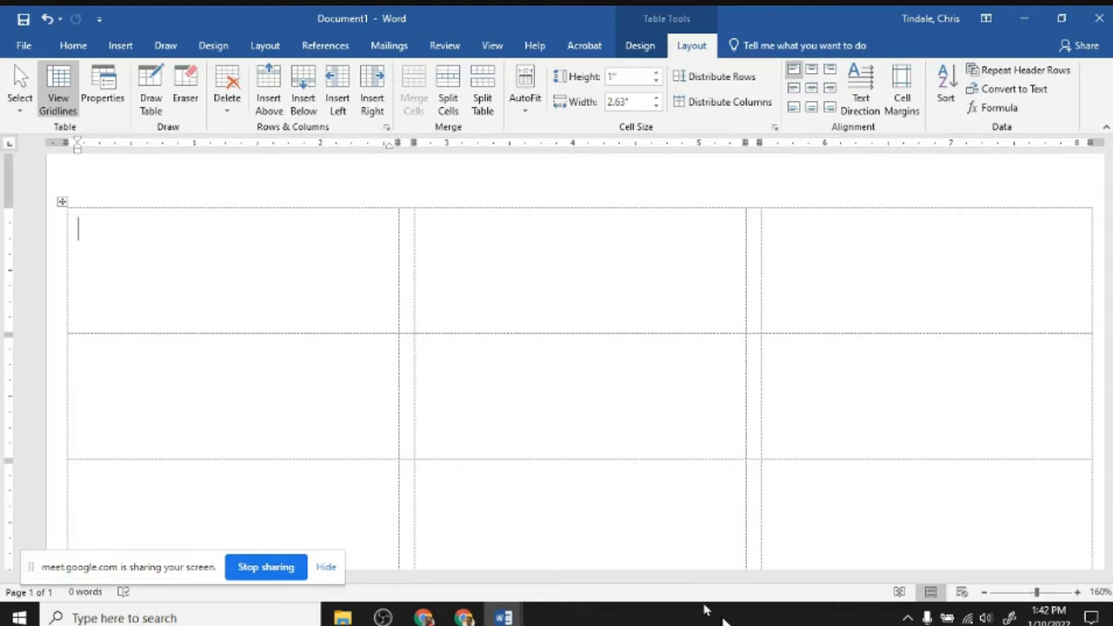
- Connect the labels to Copy of Fake Demographics.xlsx in the Merge Example folder, using the Alternating Colours$ table with its first row as column headers
left_click(384, 49)
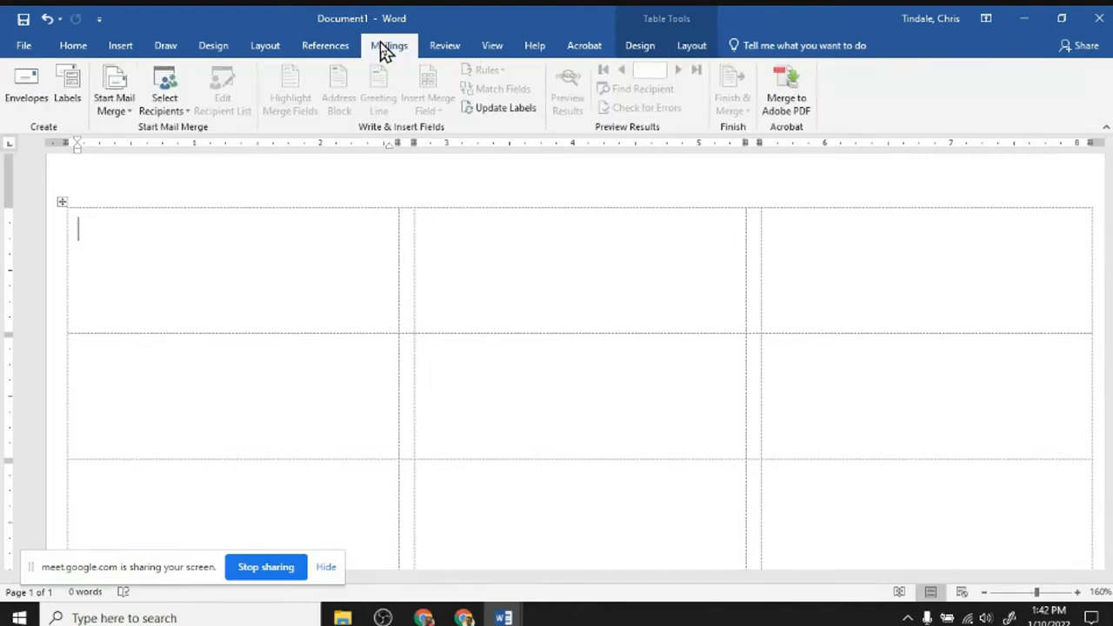
left_click(123, 111)
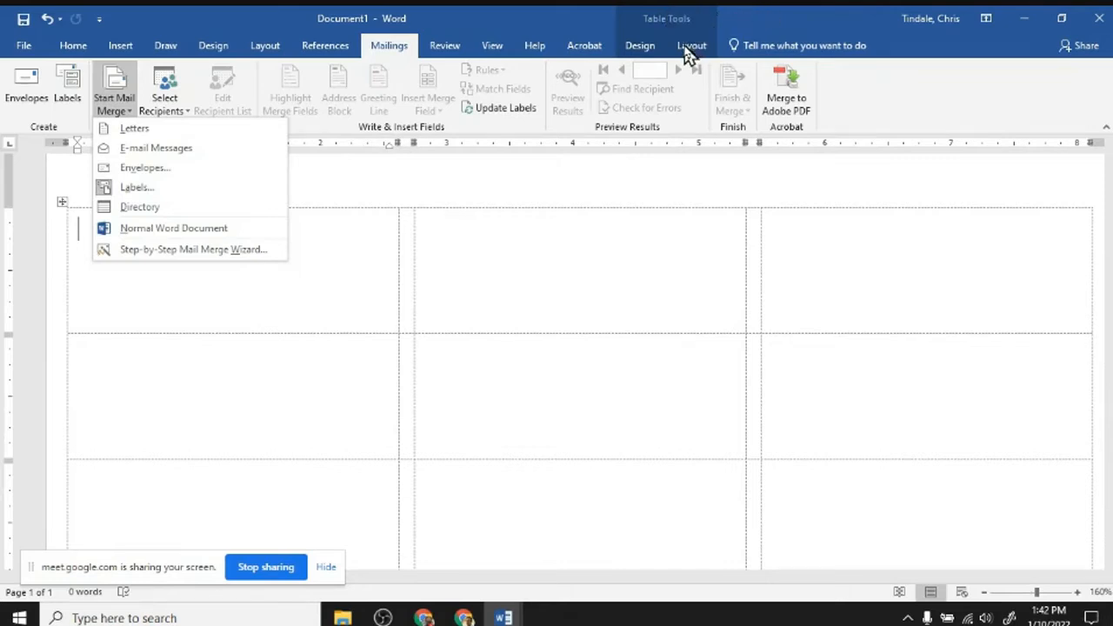
left_click(354, 254)
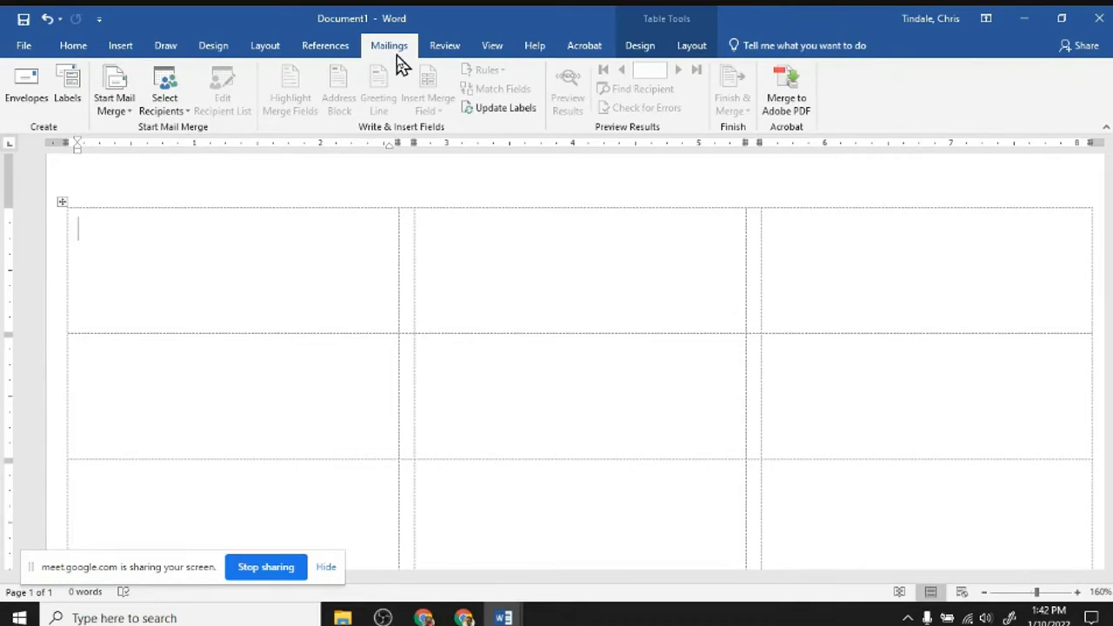
left_click(174, 111)
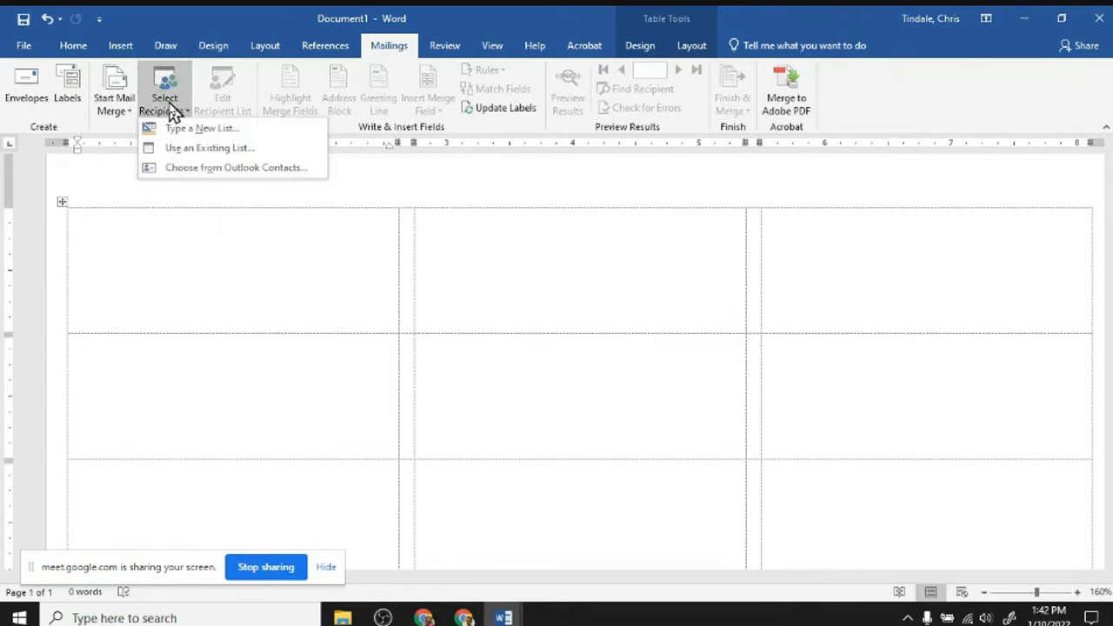
left_click(243, 152)
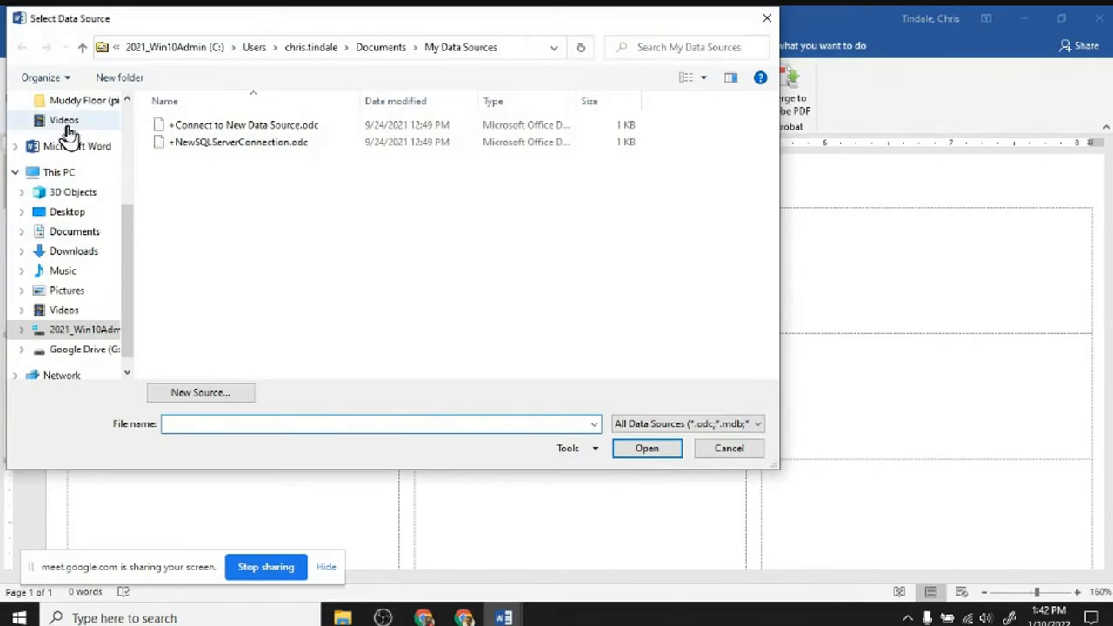
scroll(68, 133, "up", 3)
left_click(73, 274)
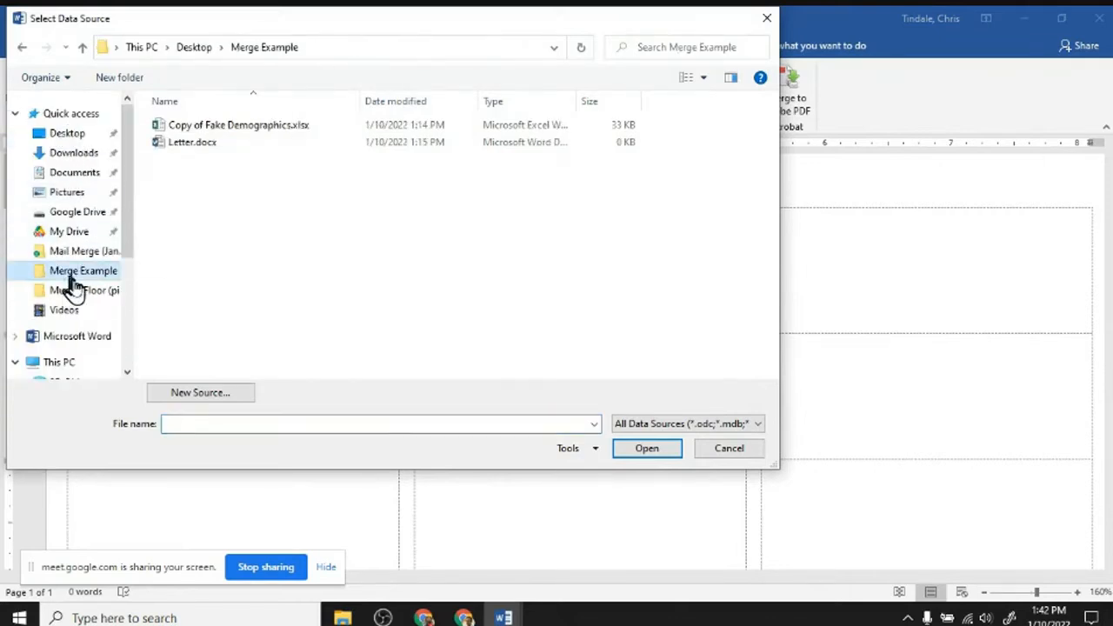
left_click(231, 128)
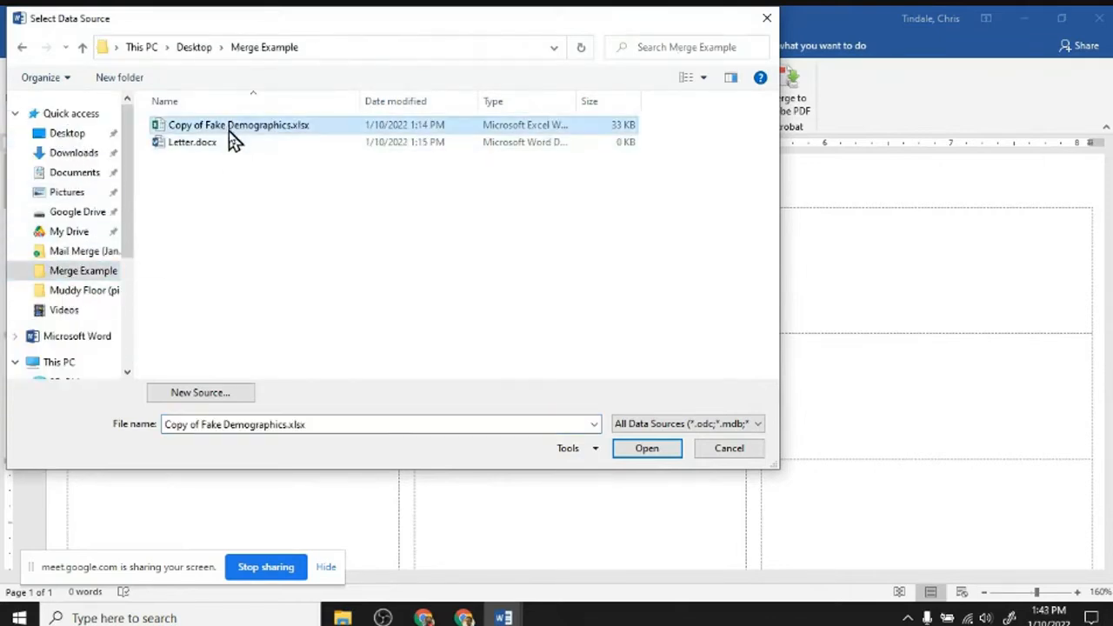
left_click(641, 452)
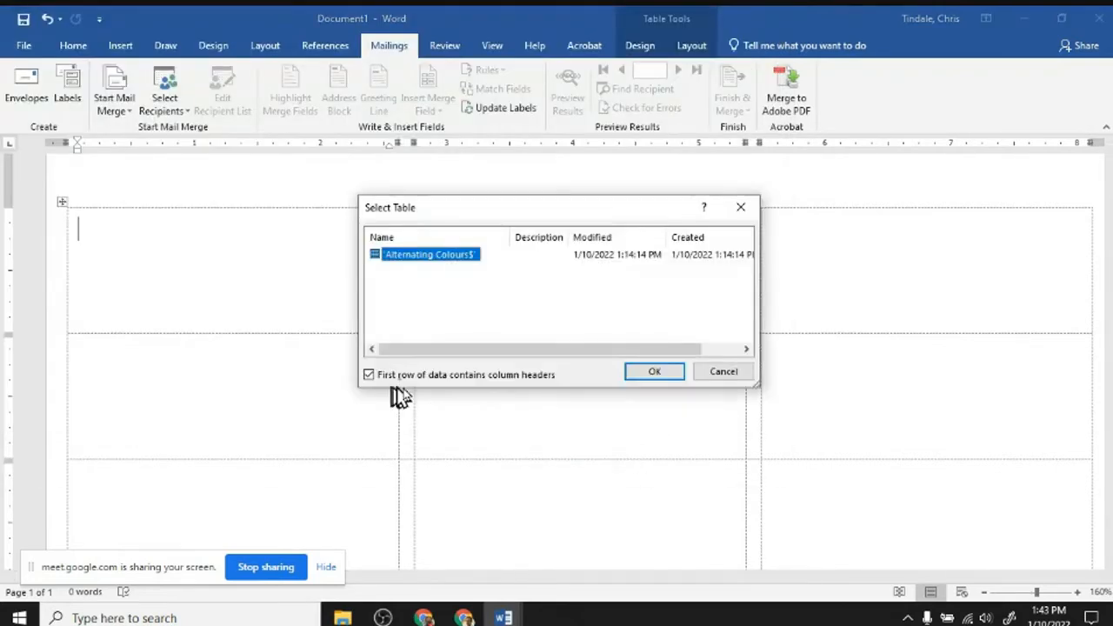
left_click(658, 372)
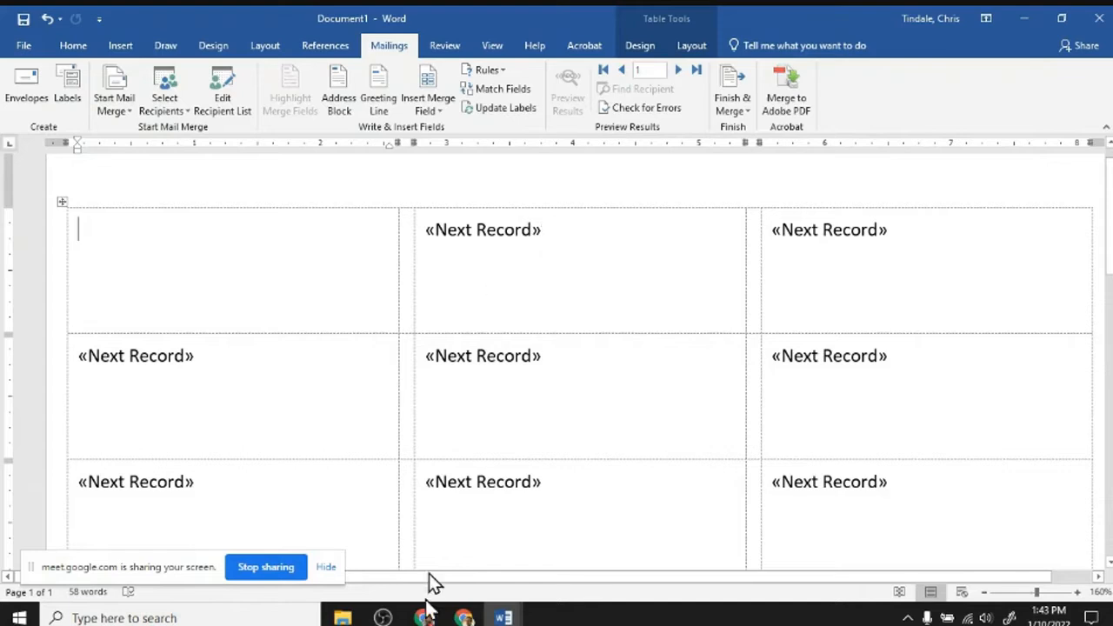
- Switch to the Google Meet call in Chrome to check the in-call messages
mouse_move(423, 617)
left_click(383, 578)
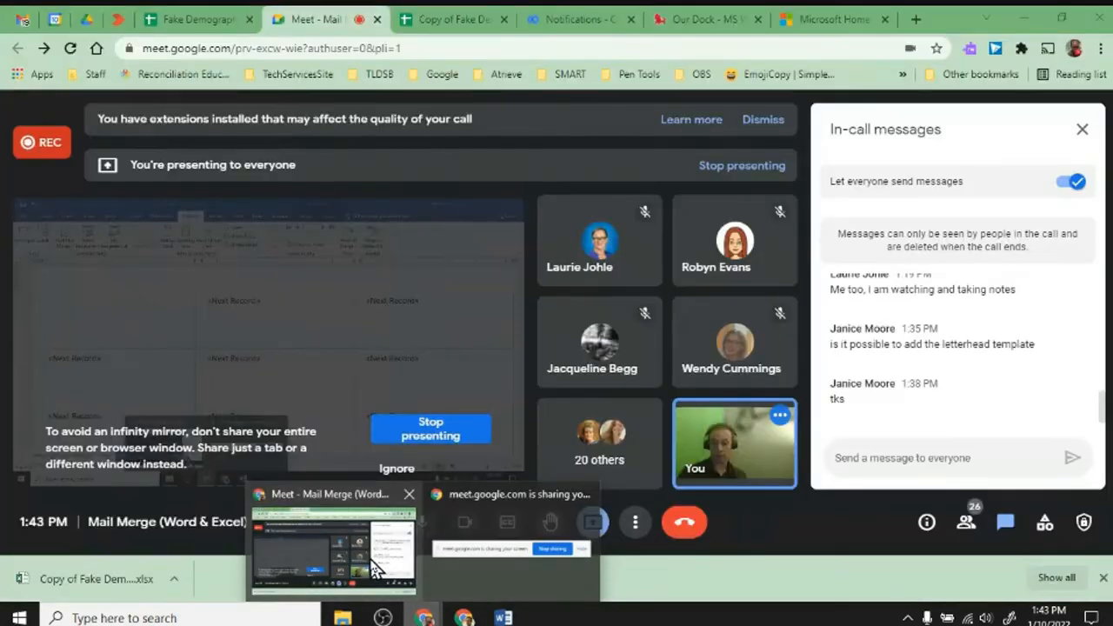
- Look over the first two student records in the Copy of Fake Demographics spreadsheet
left_click(467, 22)
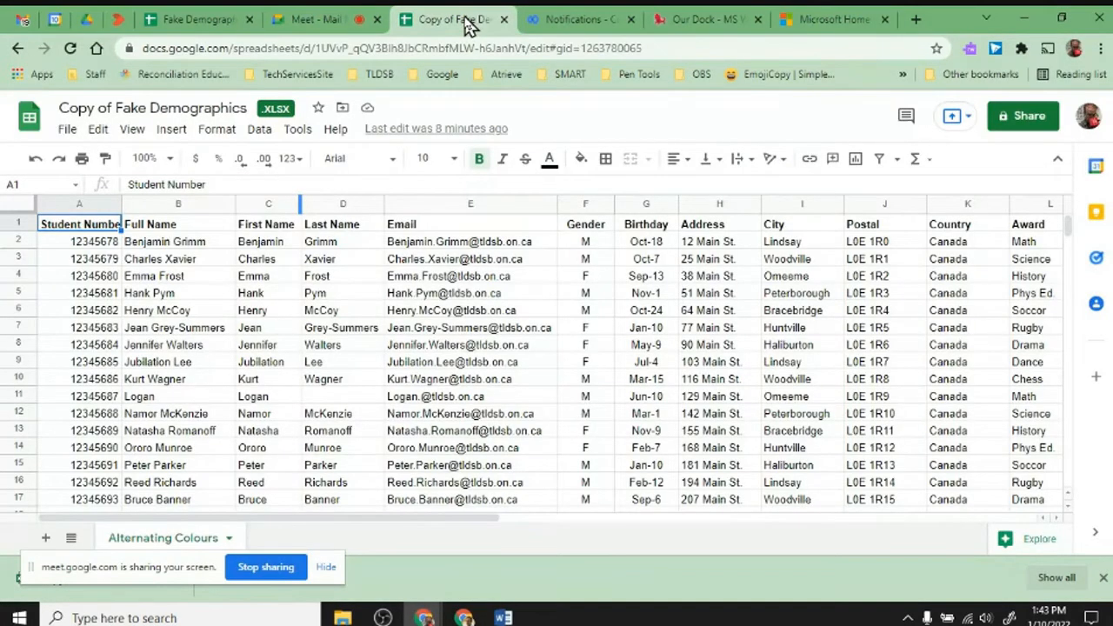
left_click(18, 238)
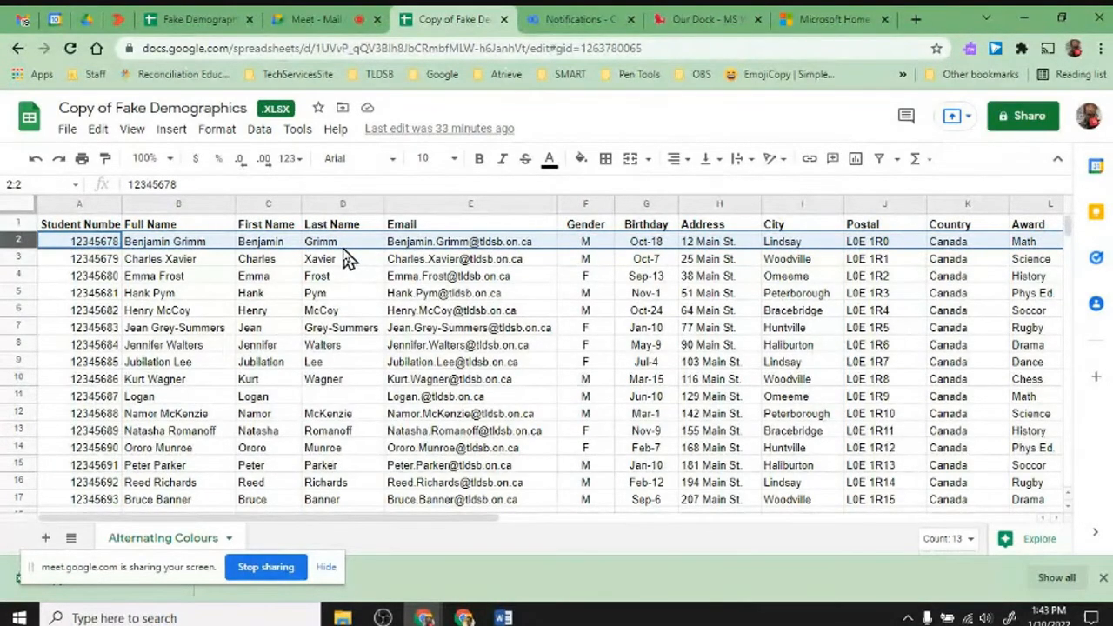
left_click(11, 257)
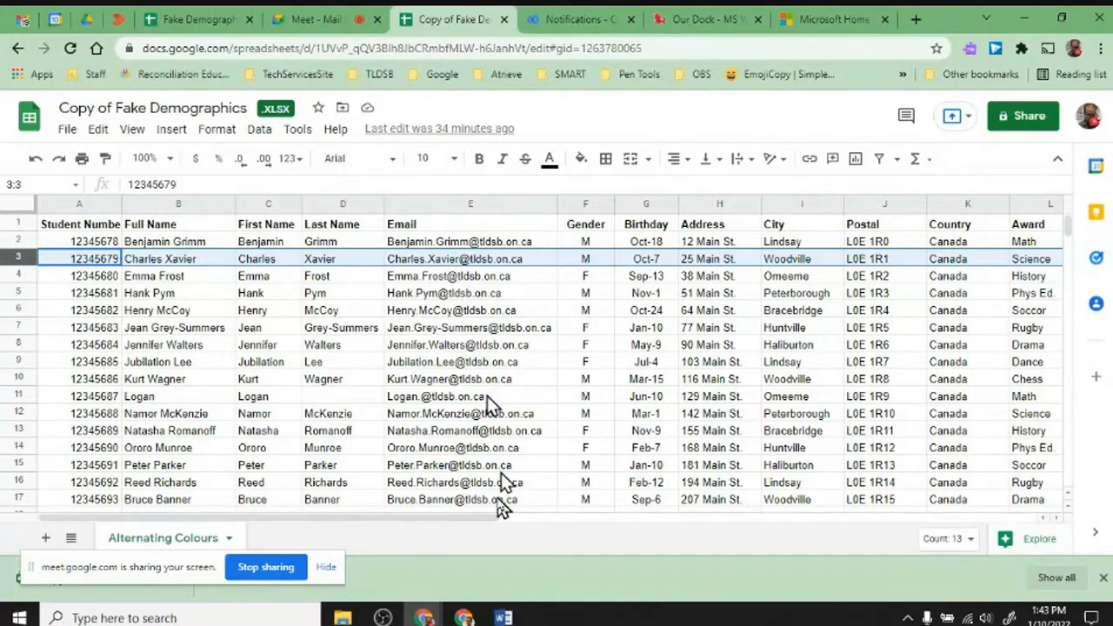
- Switch to the Word label document and insert the Full_Name merge field in the first label, with Student_Number on the line below
mouse_move(504, 617)
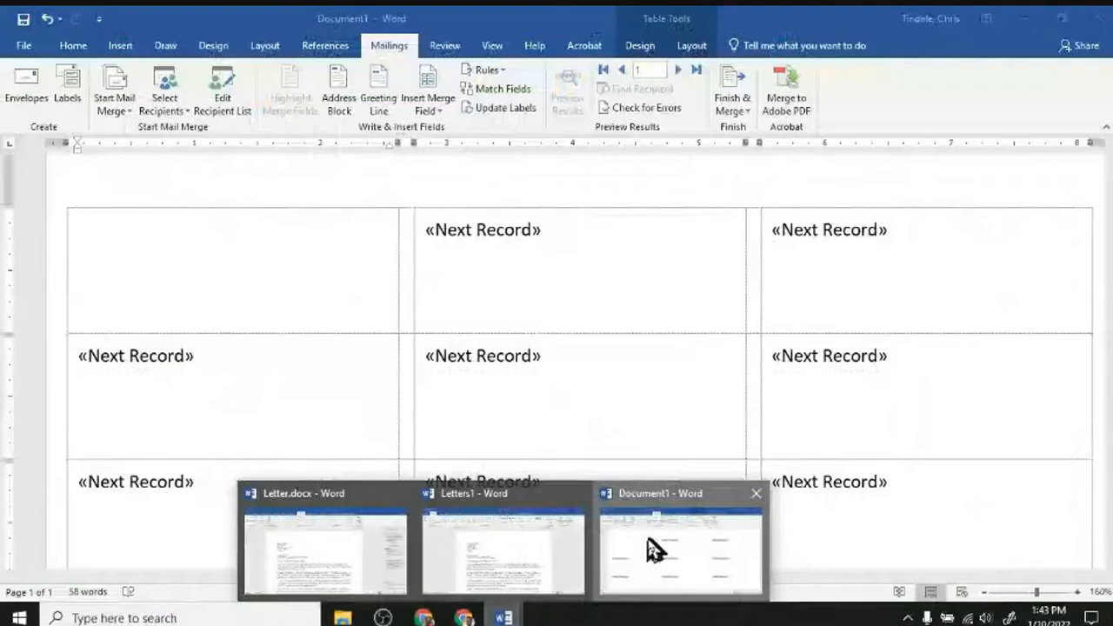
left_click(654, 549)
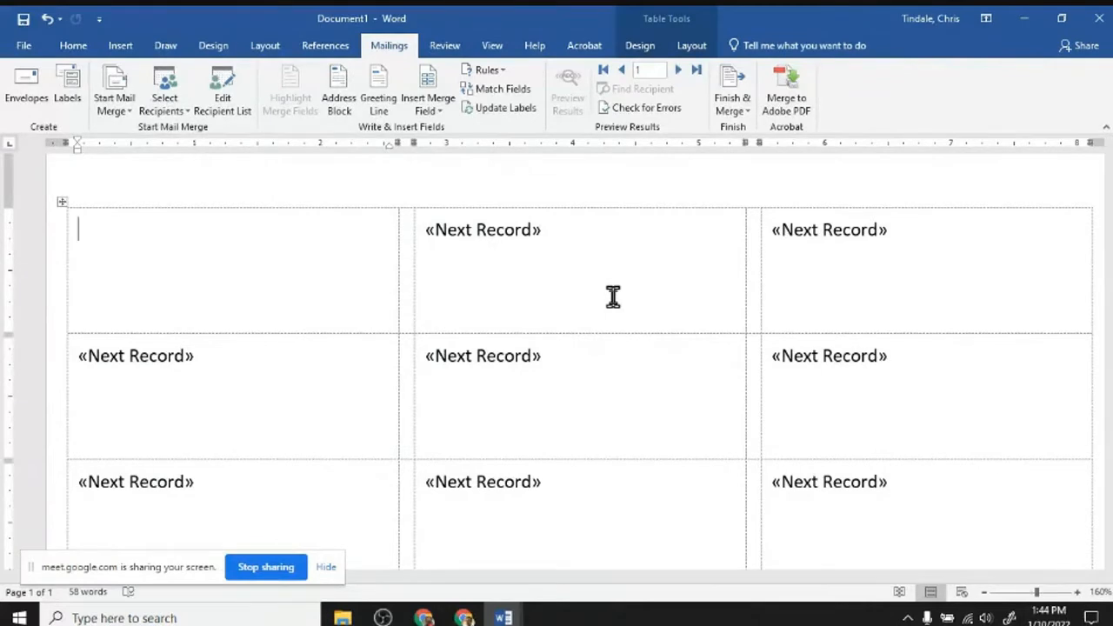
scroll(613, 297, "down", 3)
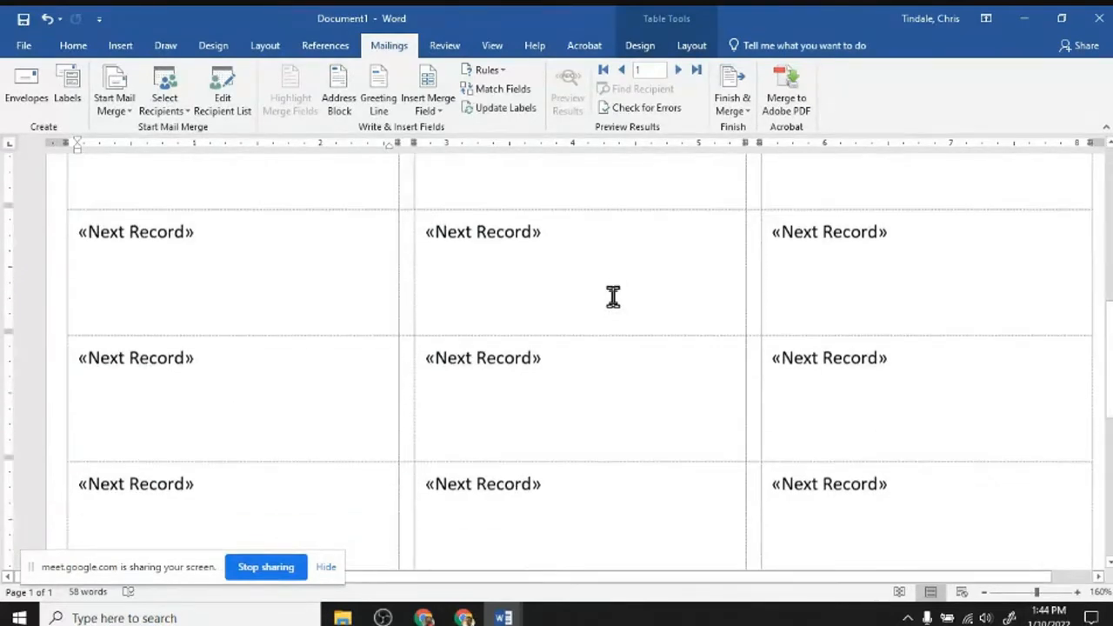
scroll(613, 296, "up", 3)
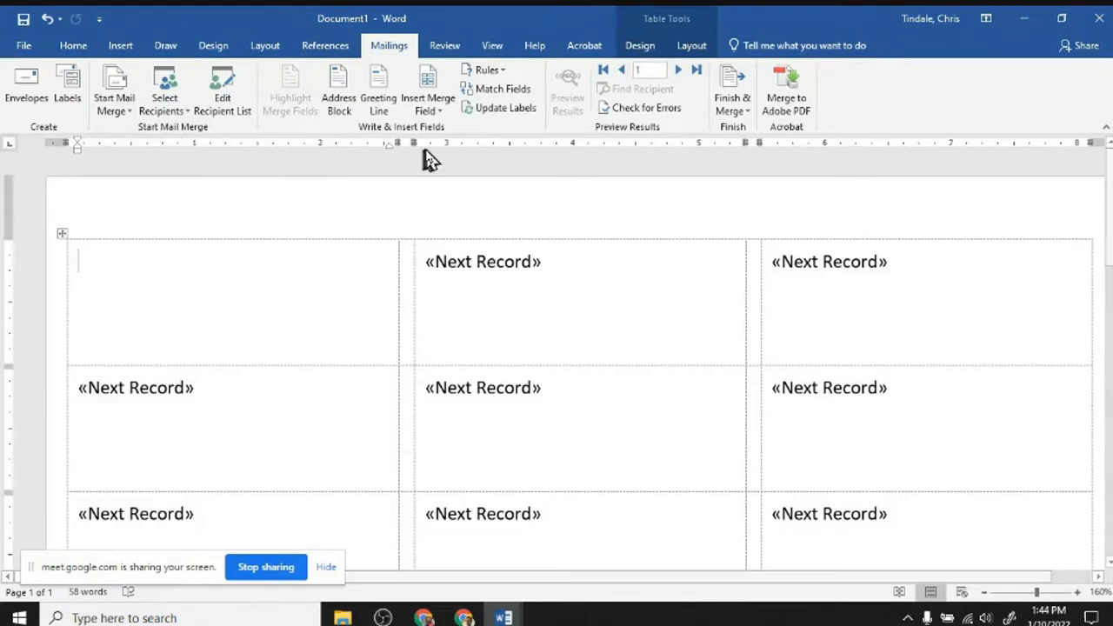
left_click(430, 111)
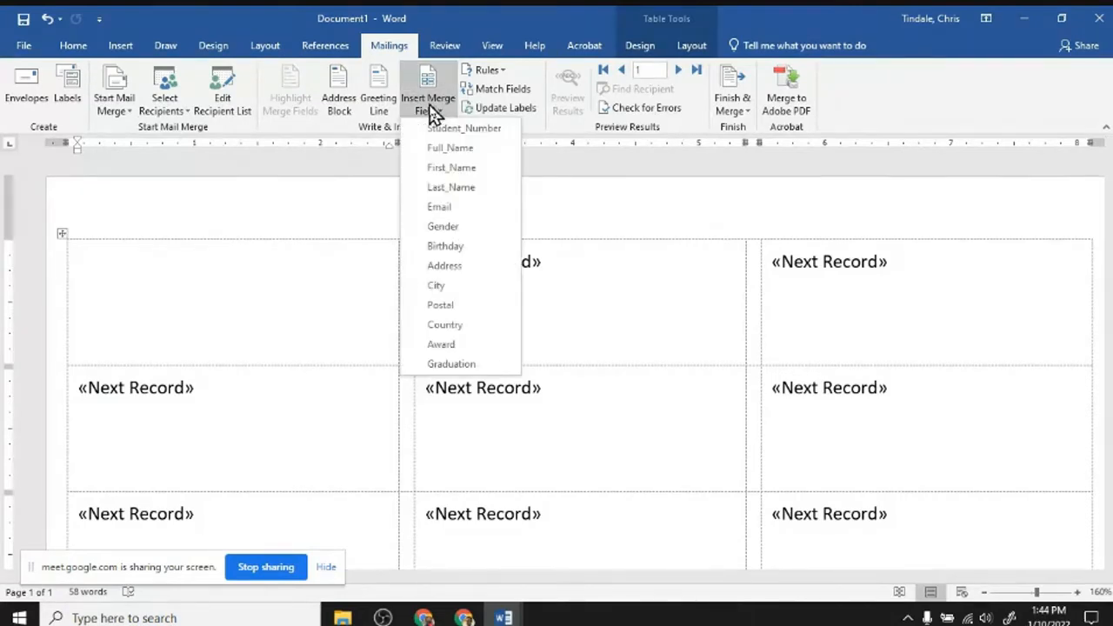
left_click(462, 149)
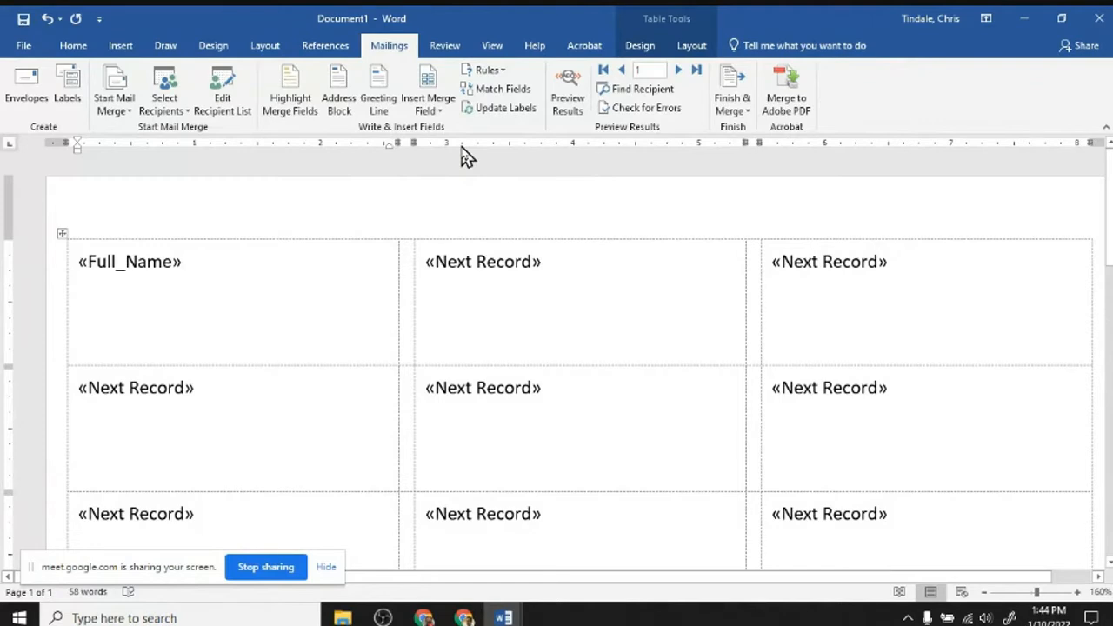
key("Return")
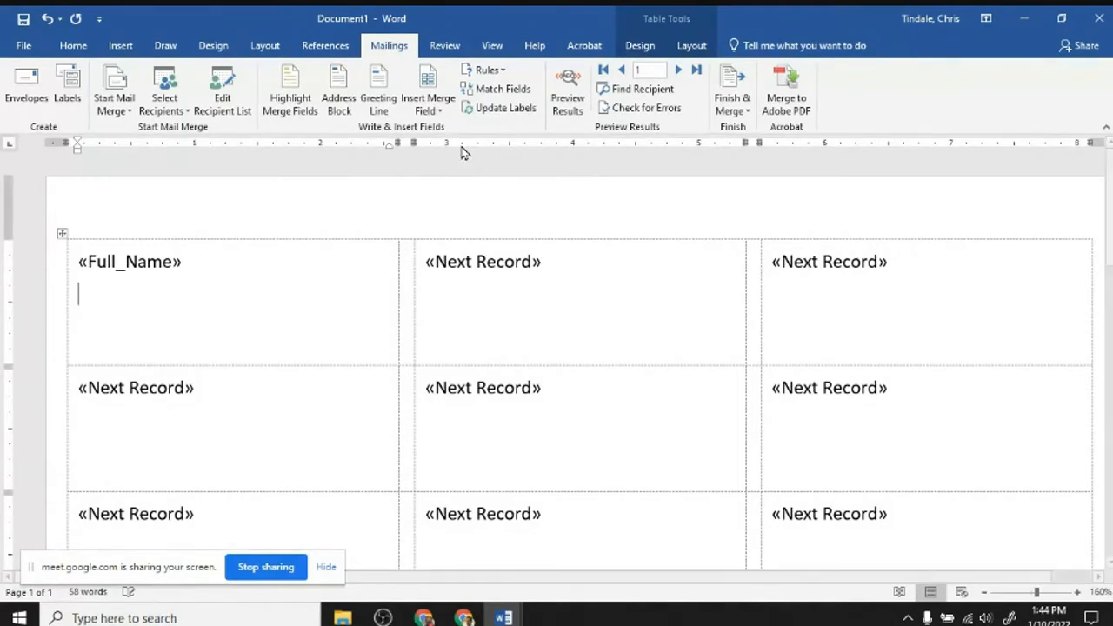
left_click(433, 106)
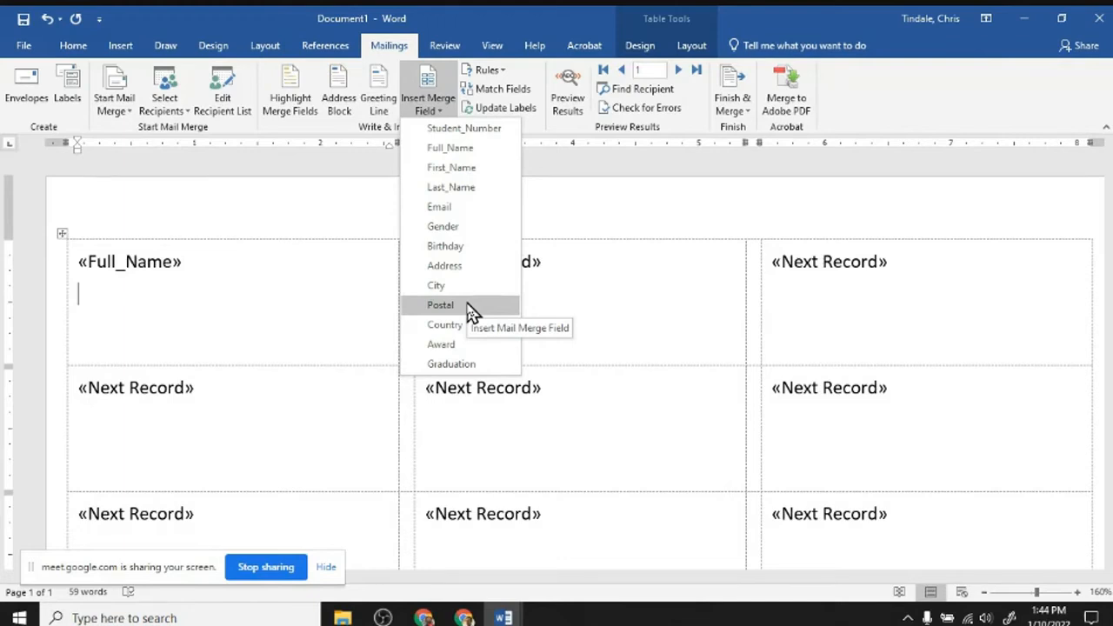
left_click(464, 128)
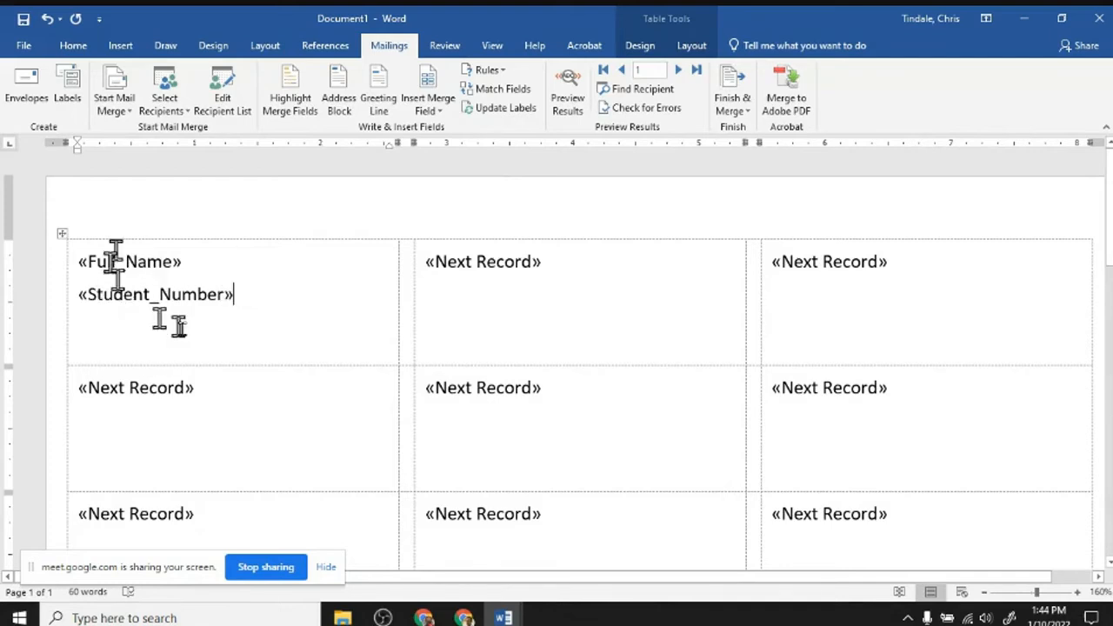
- Center both merge fields in the first label and make them bold
double_click(232, 296)
left_click_drag(231, 295, 80, 264)
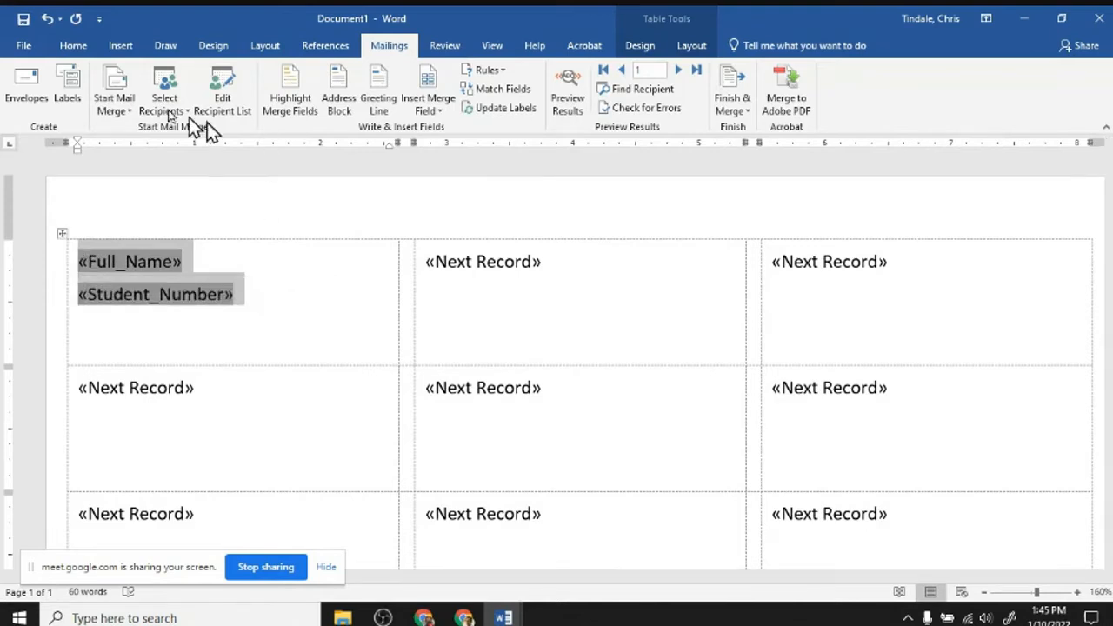
left_click(73, 48)
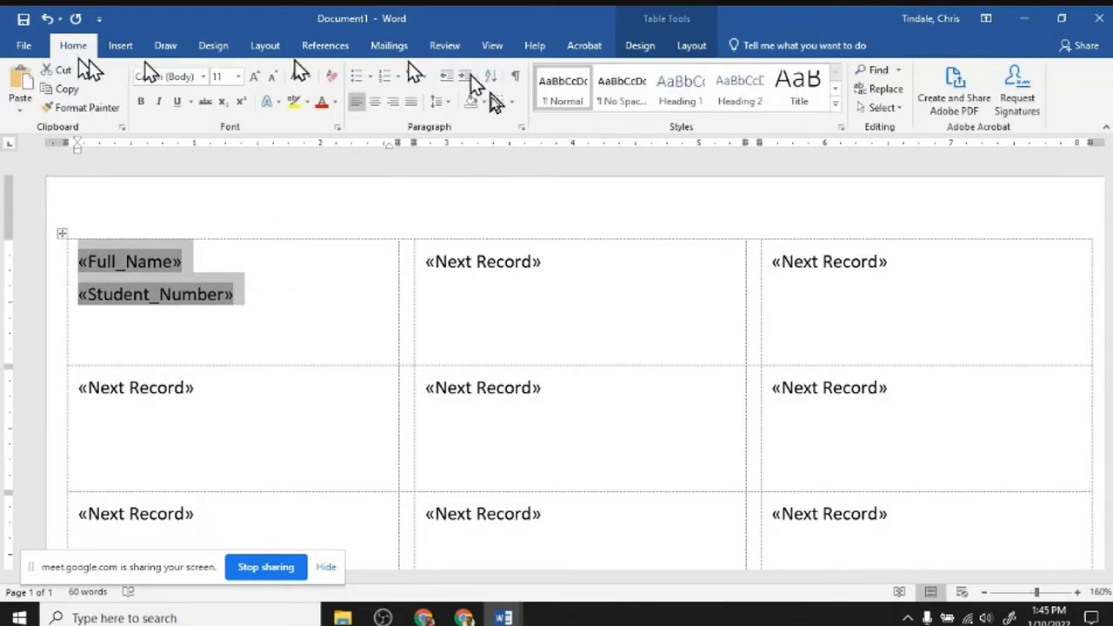
left_click(374, 102)
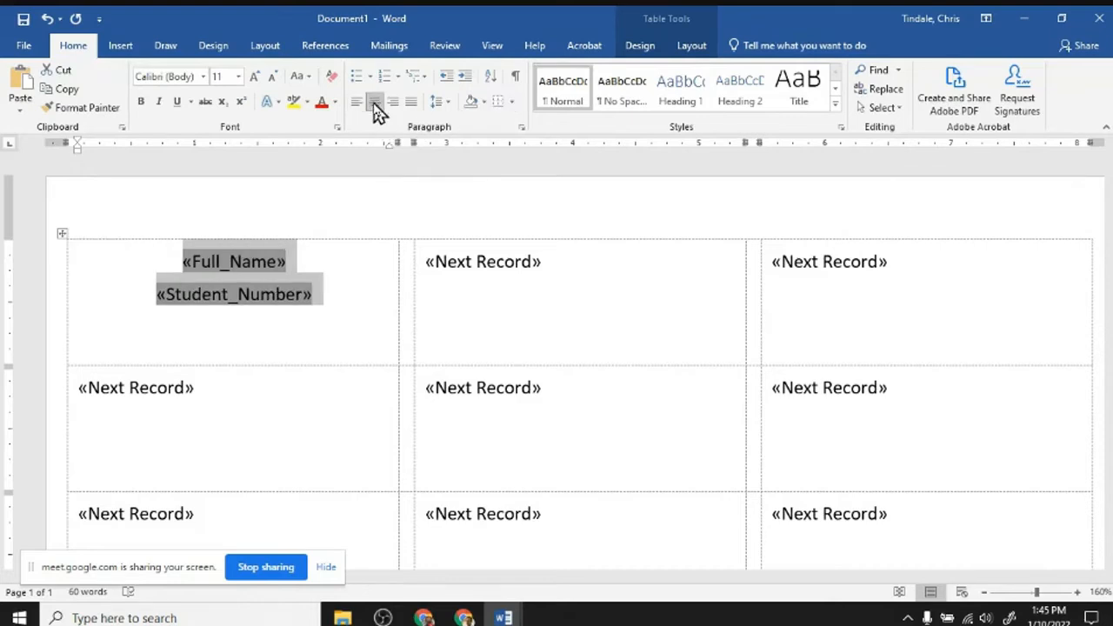
left_click(143, 104)
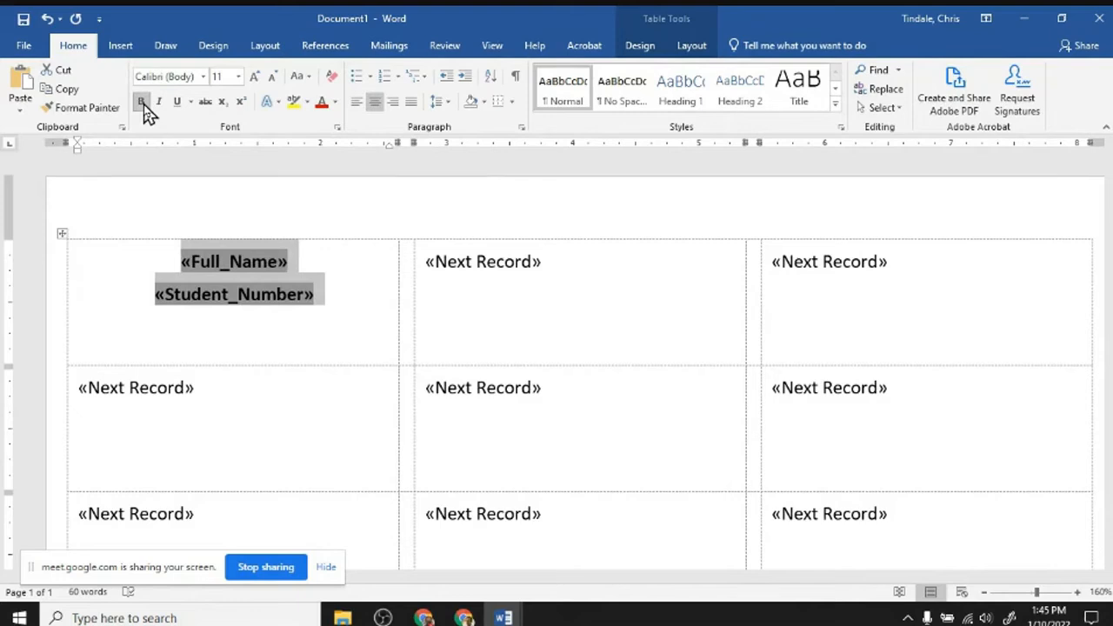
left_click(350, 303)
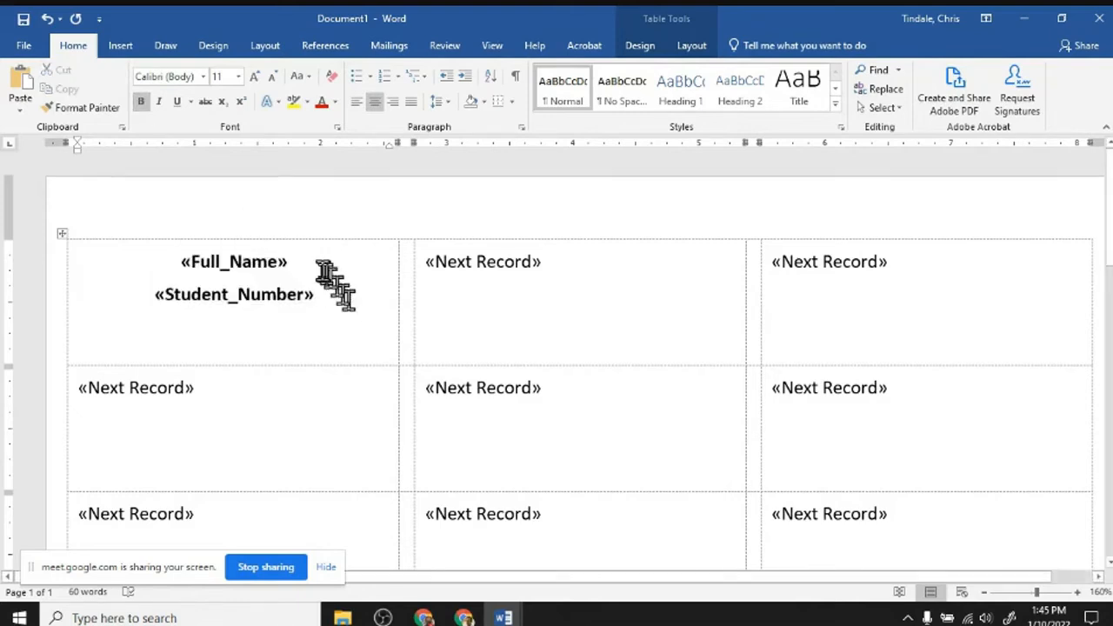
- Color the Full_Name field in the first label red and increase its font size to 14
left_click_drag(300, 262, 181, 262)
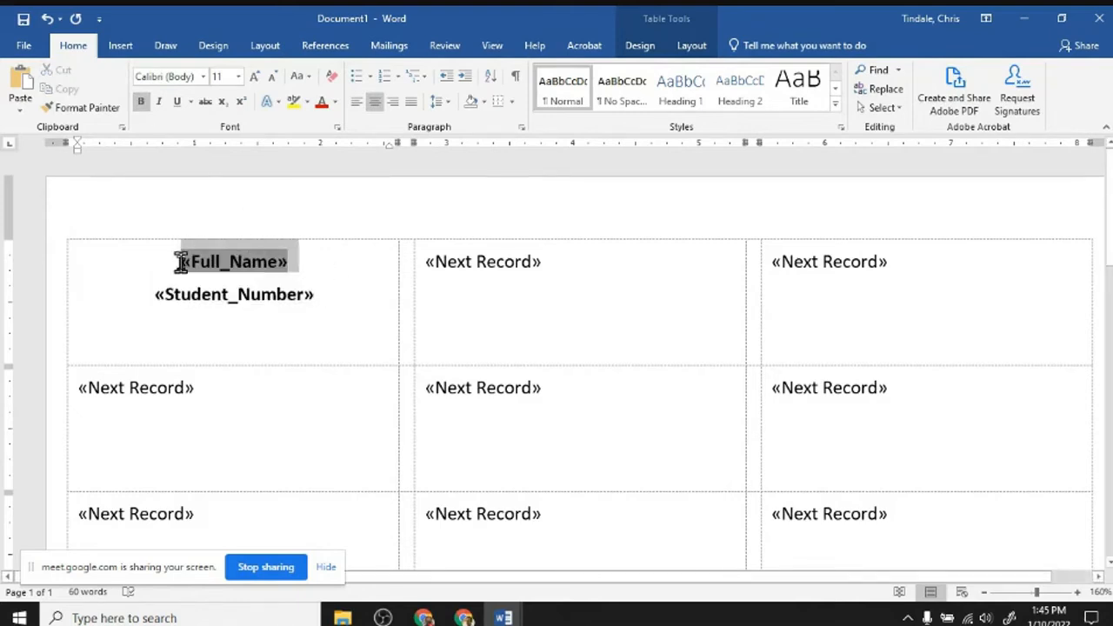
left_click(323, 104)
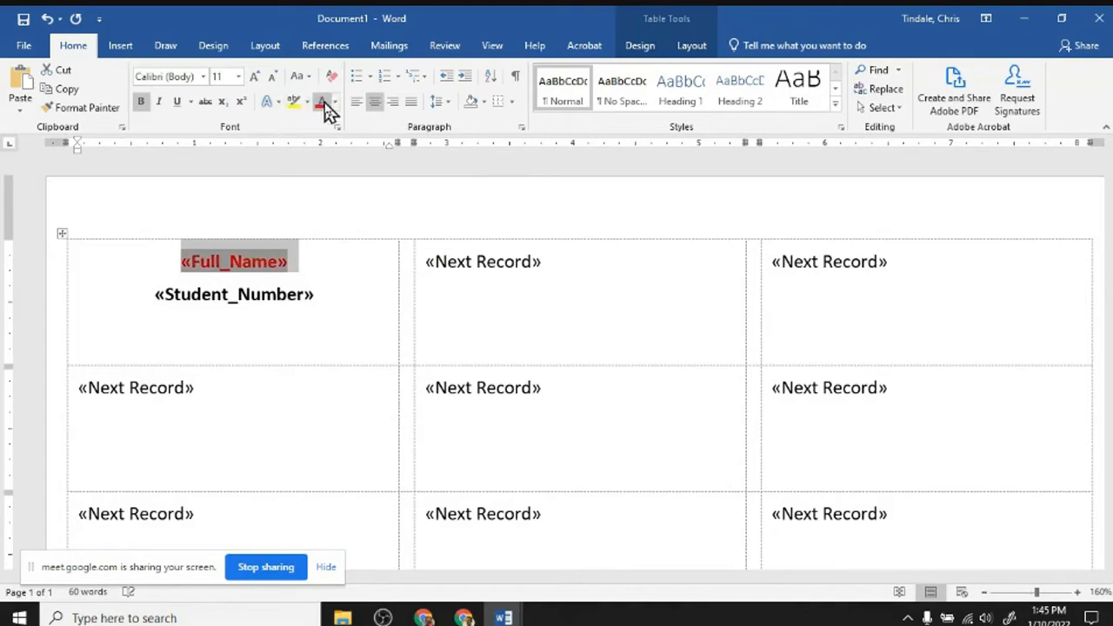
left_click(254, 77)
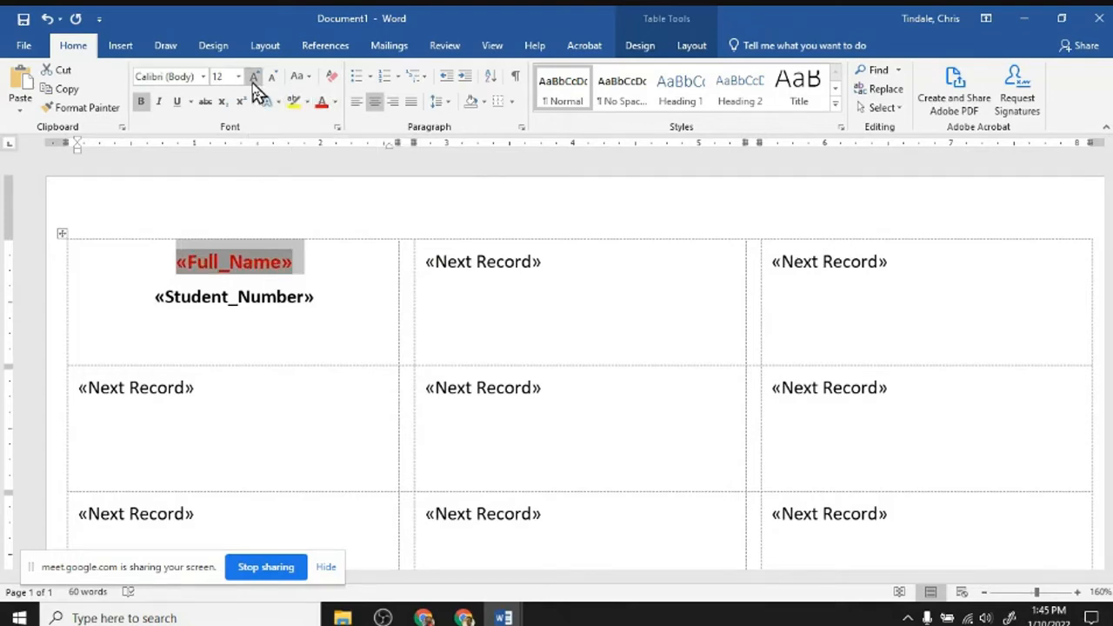
left_click(253, 78)
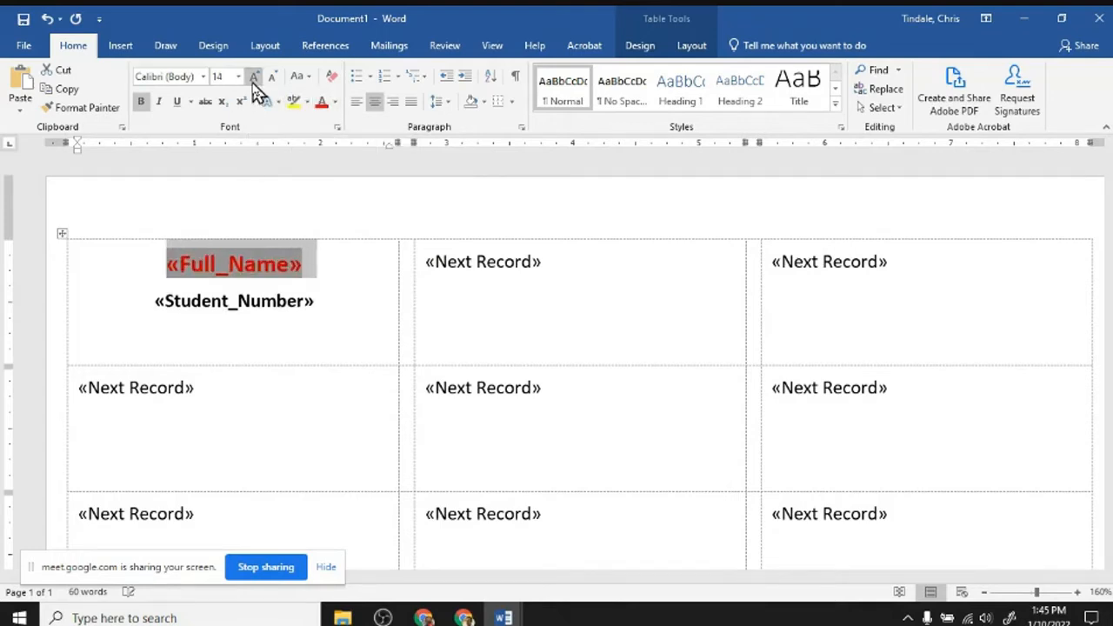
left_click(295, 202)
left_click(339, 276)
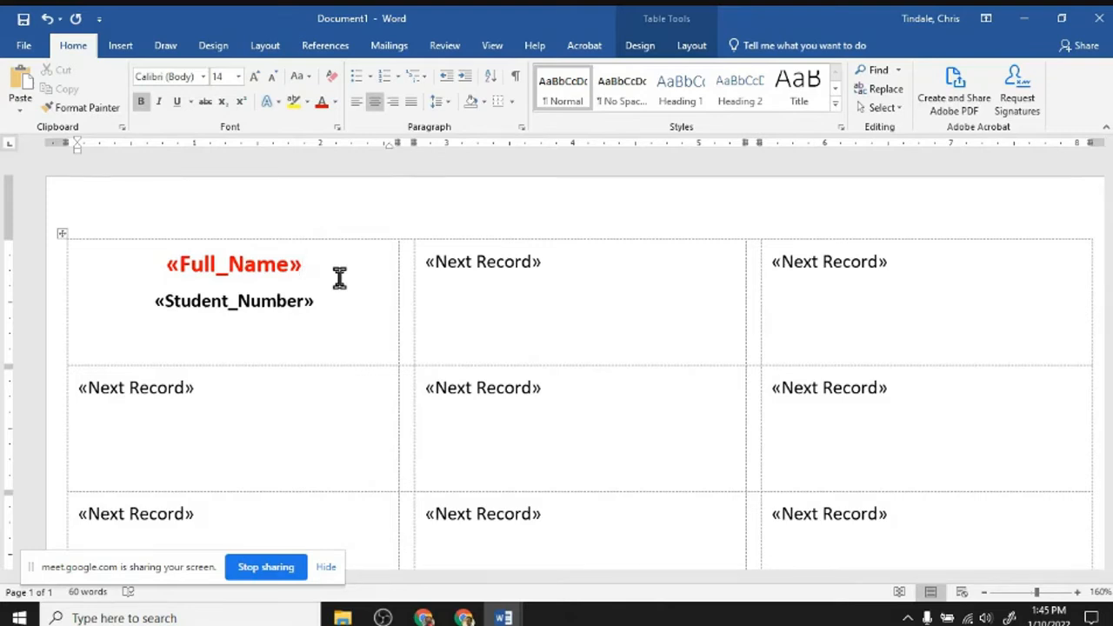
- Align the first label's contents to the center of its cell, both vertically and horizontally
left_click(693, 47)
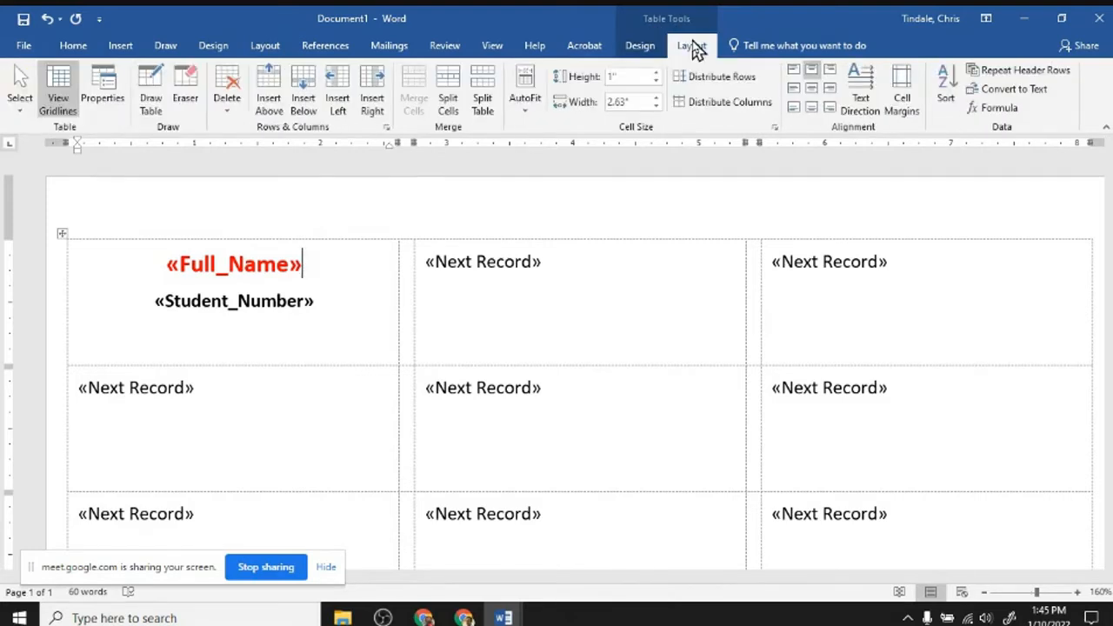
left_click(815, 96)
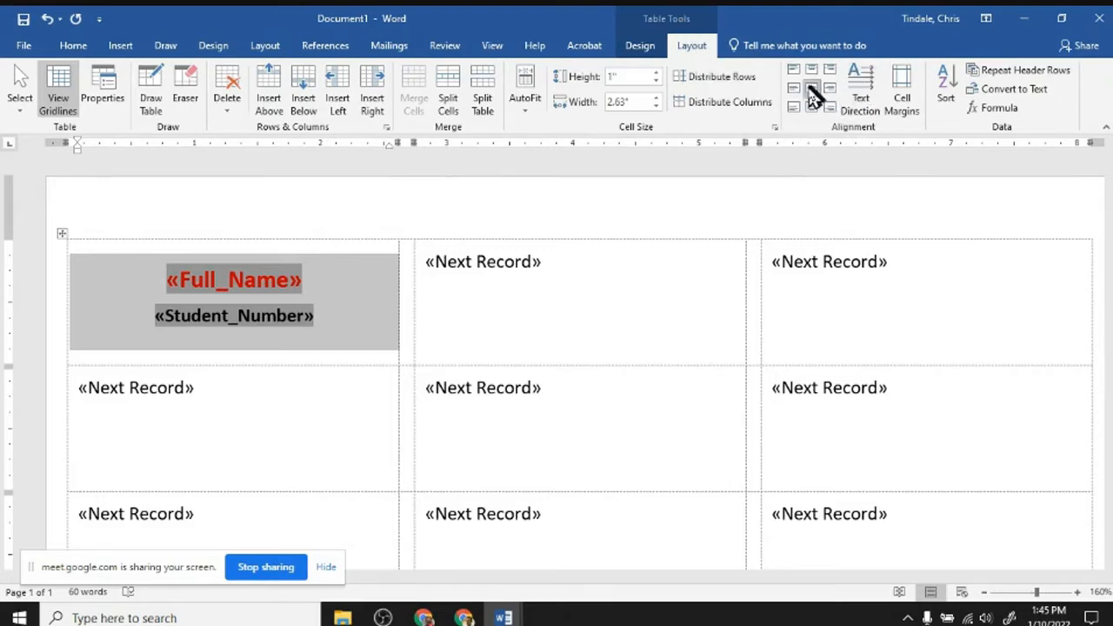
left_click(450, 171)
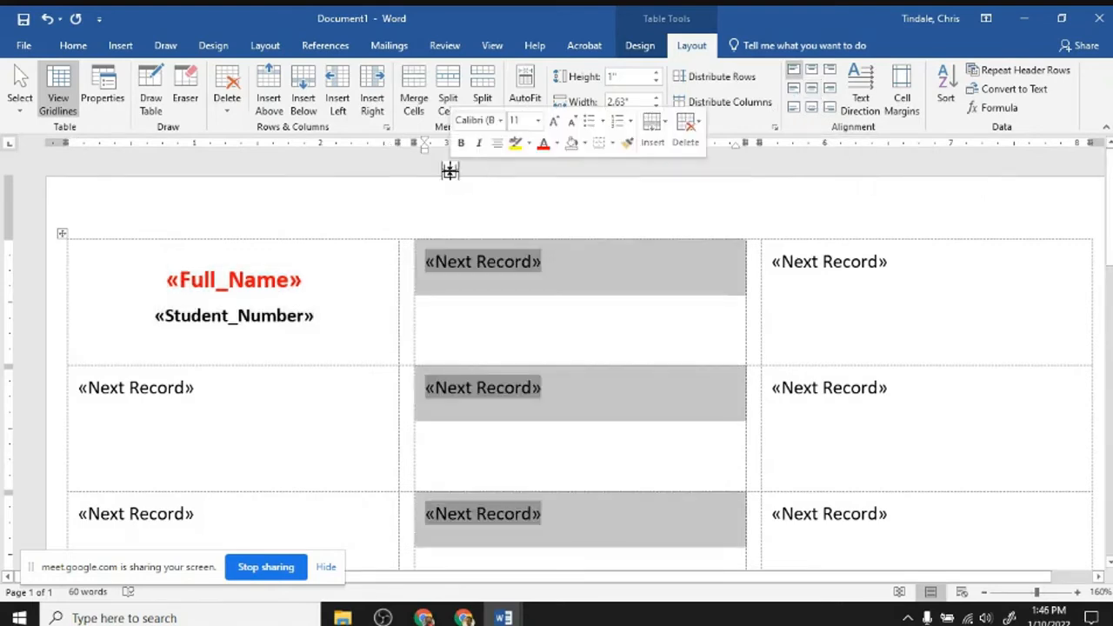
left_click(357, 302)
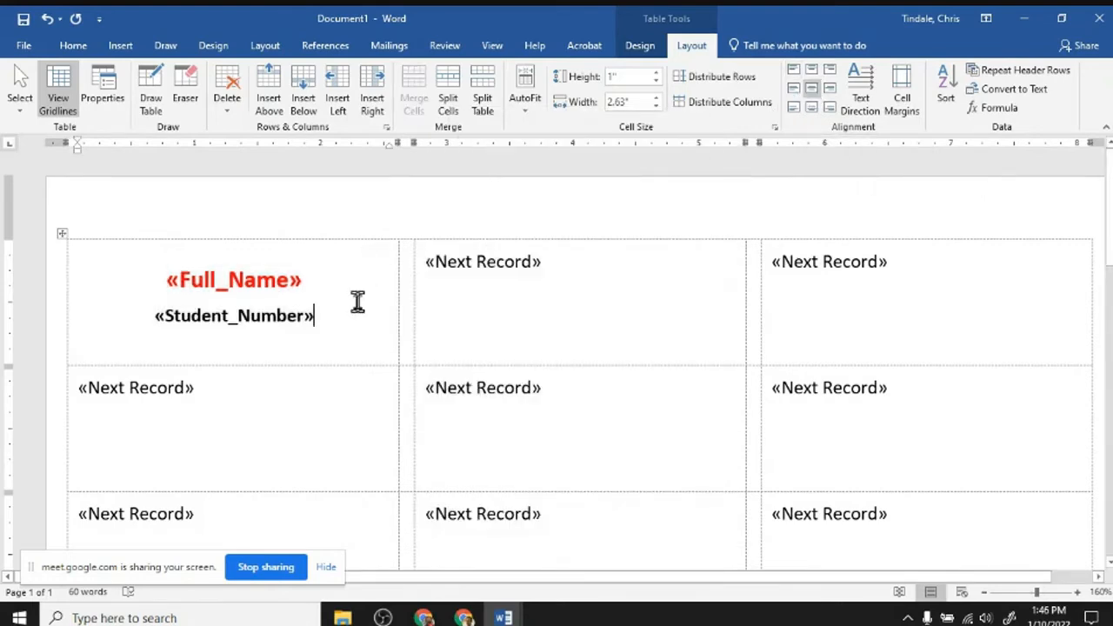
- Preview the merge results in the label sheet, and return to the merge field view
left_click(387, 48)
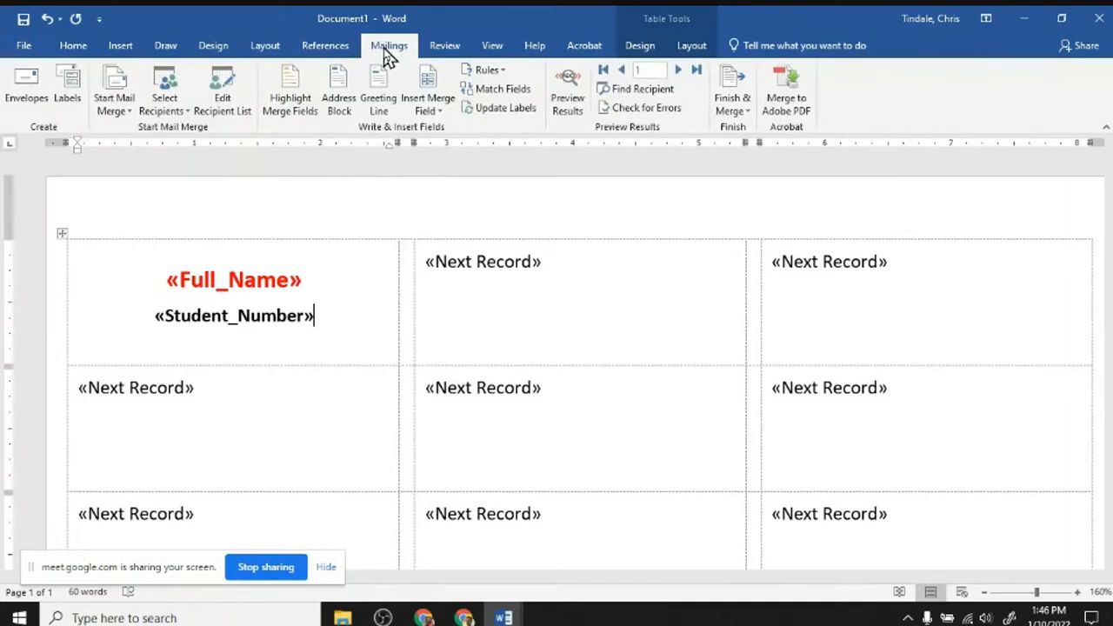
left_click(566, 105)
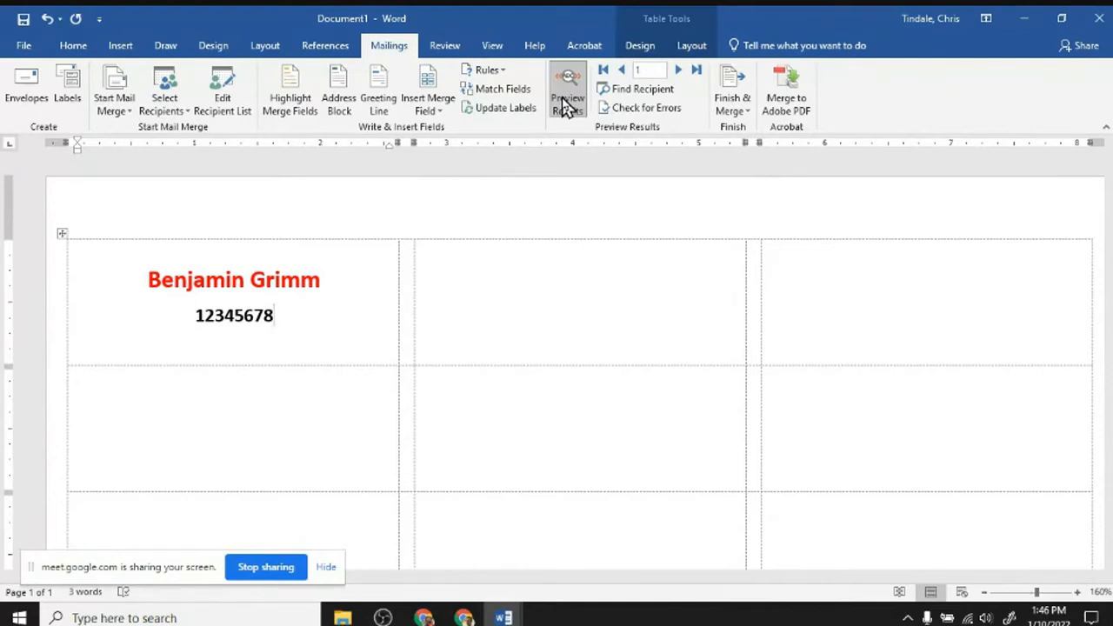
left_click(566, 104)
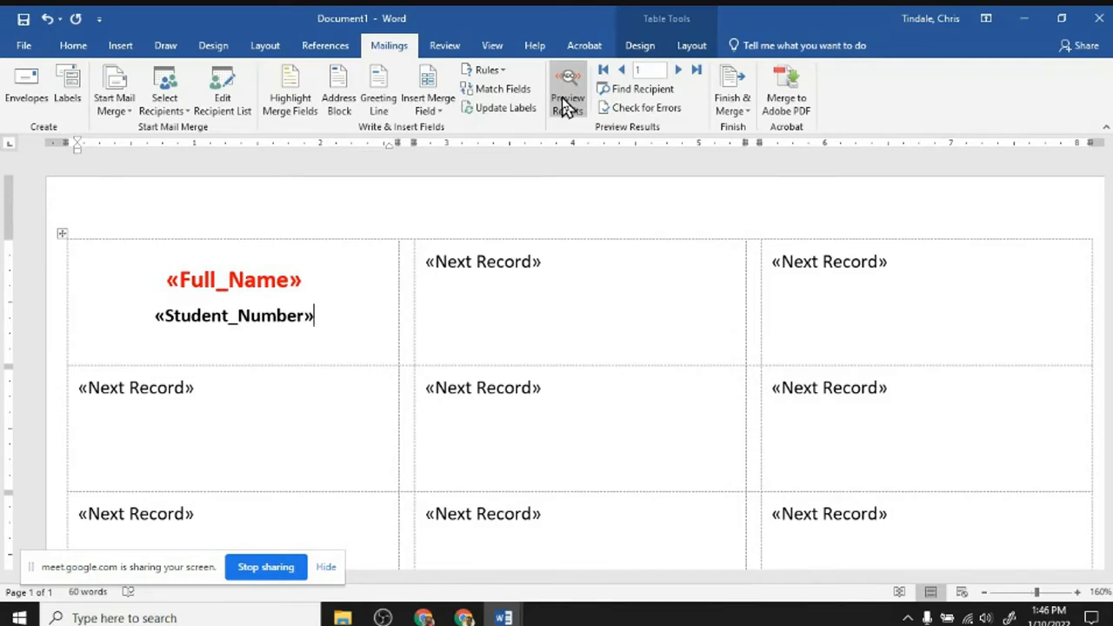
- Update the labels so the first label's fields and formatting are copied to every other label on the sheet
scroll(643, 281, "down", 4)
scroll(644, 280, "up", 4)
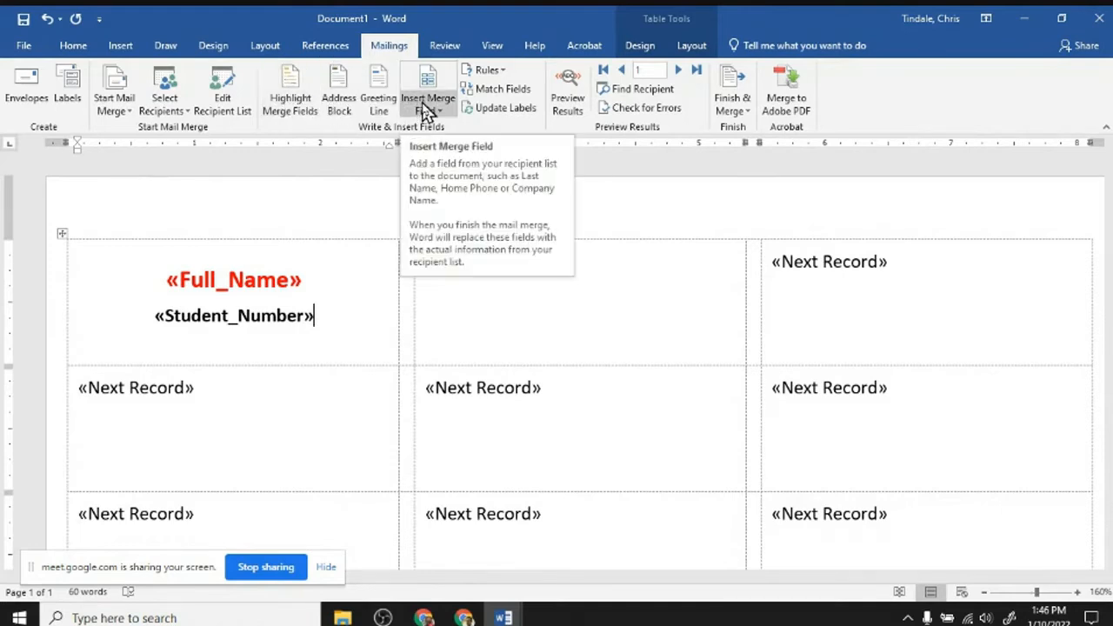
left_click(506, 107)
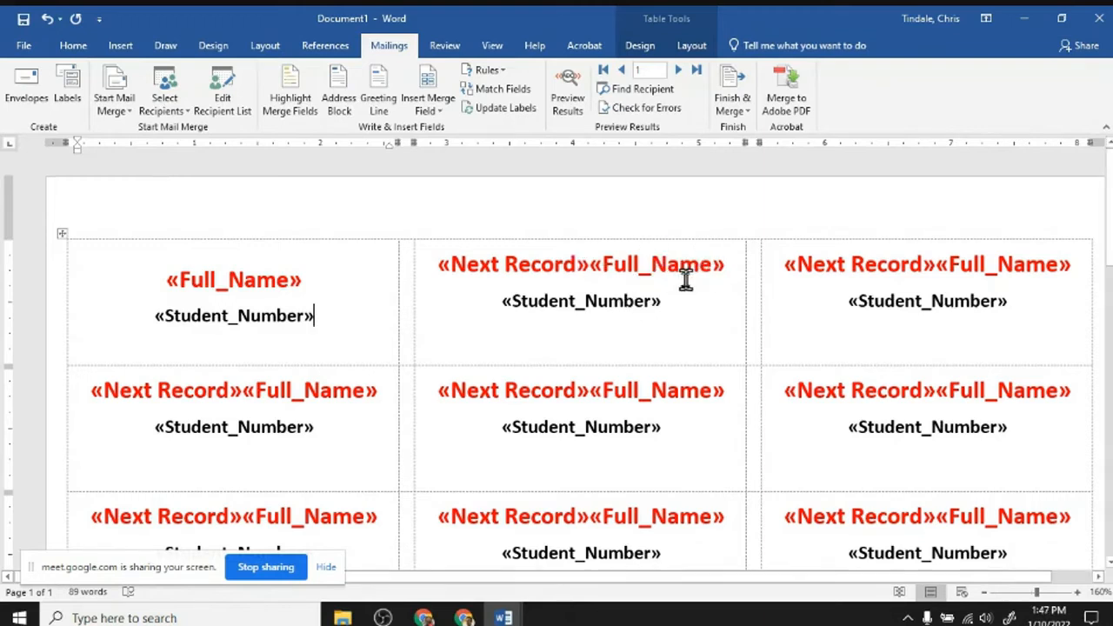
- Preview the merge results and check the filled labels down to the end of the sheet
left_click(567, 85)
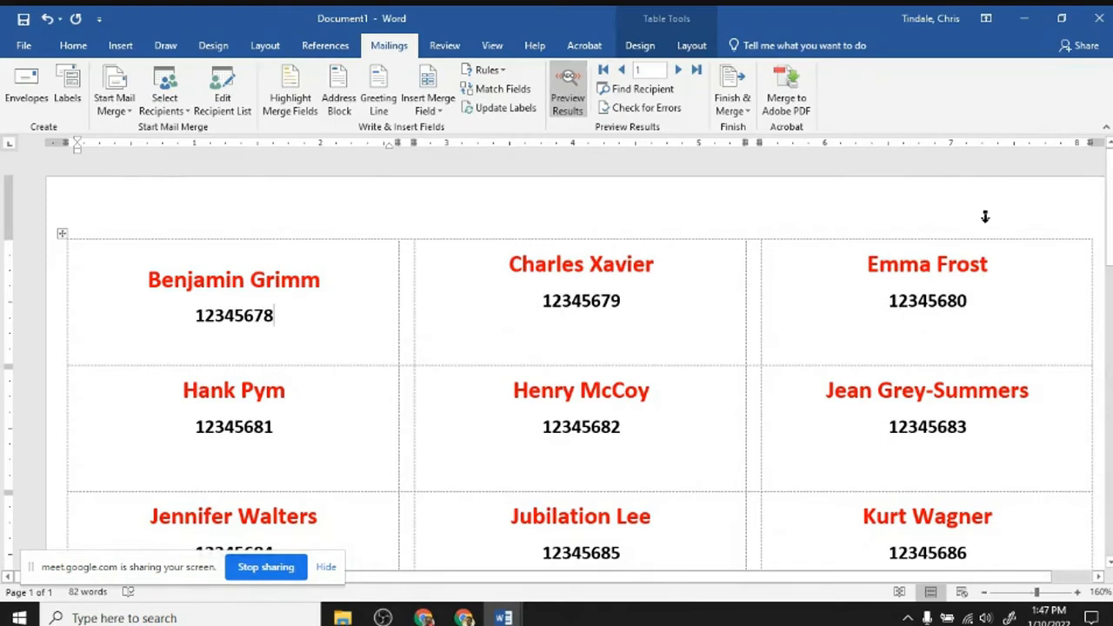
scroll(985, 219, "down", 5)
scroll(985, 221, "down", 5)
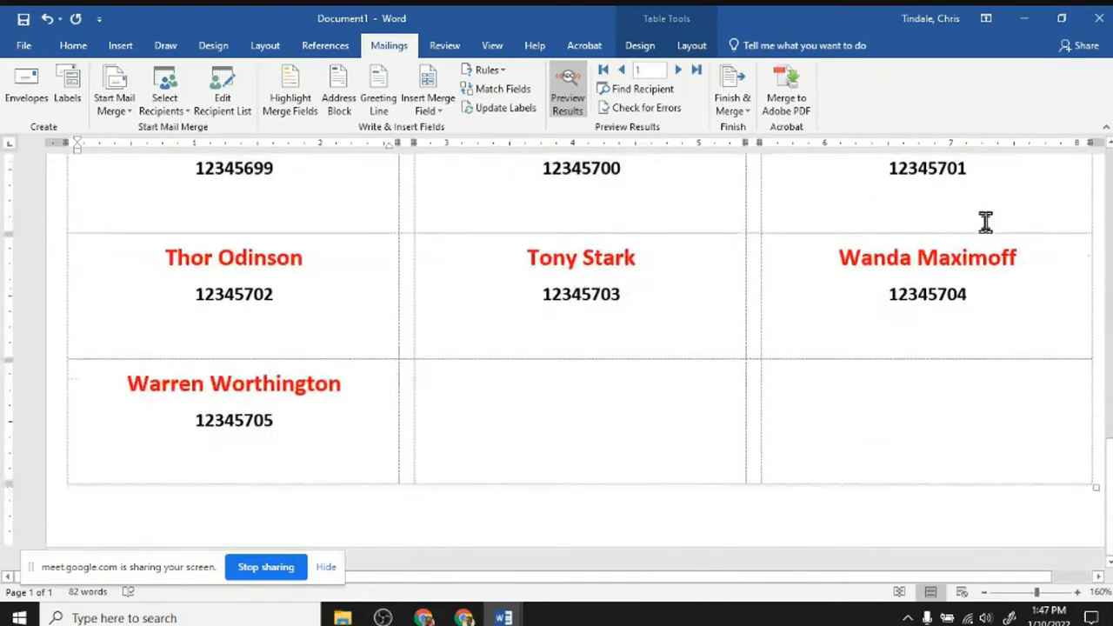
scroll(985, 221, "up", 3)
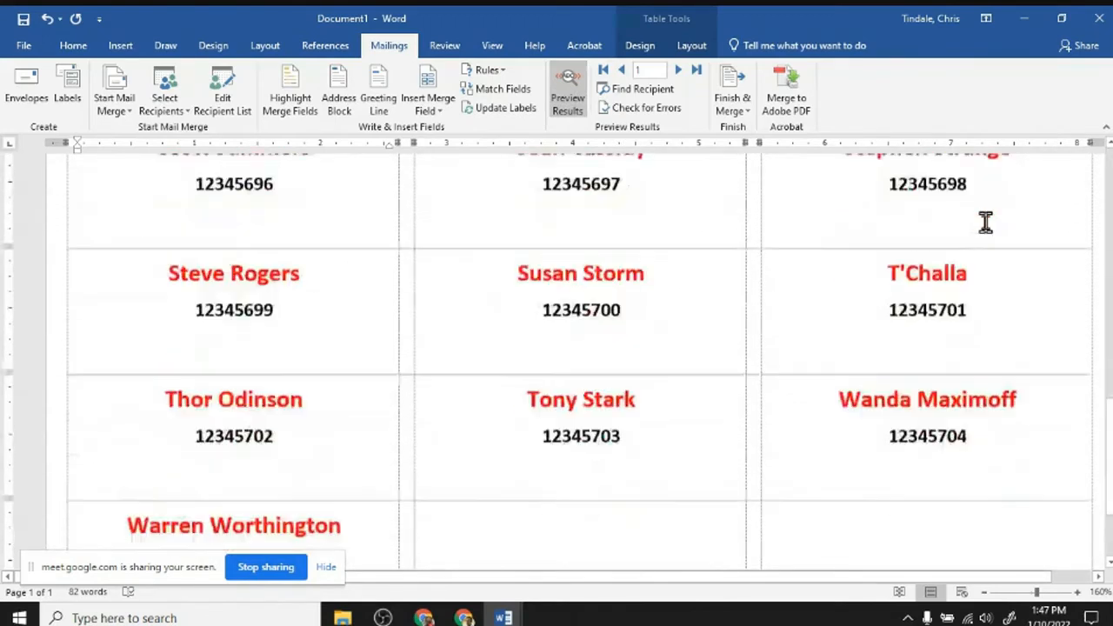
scroll(985, 222, "down", 3)
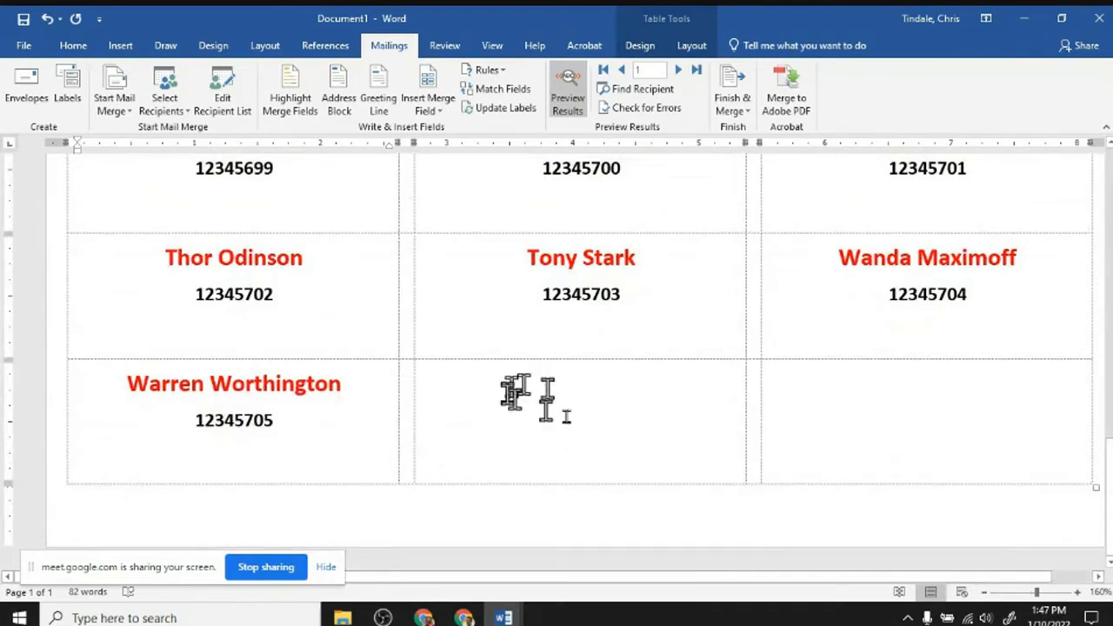
- Finish the merge by sending all records to a new document for individual editing
scroll(968, 396, "up", 10)
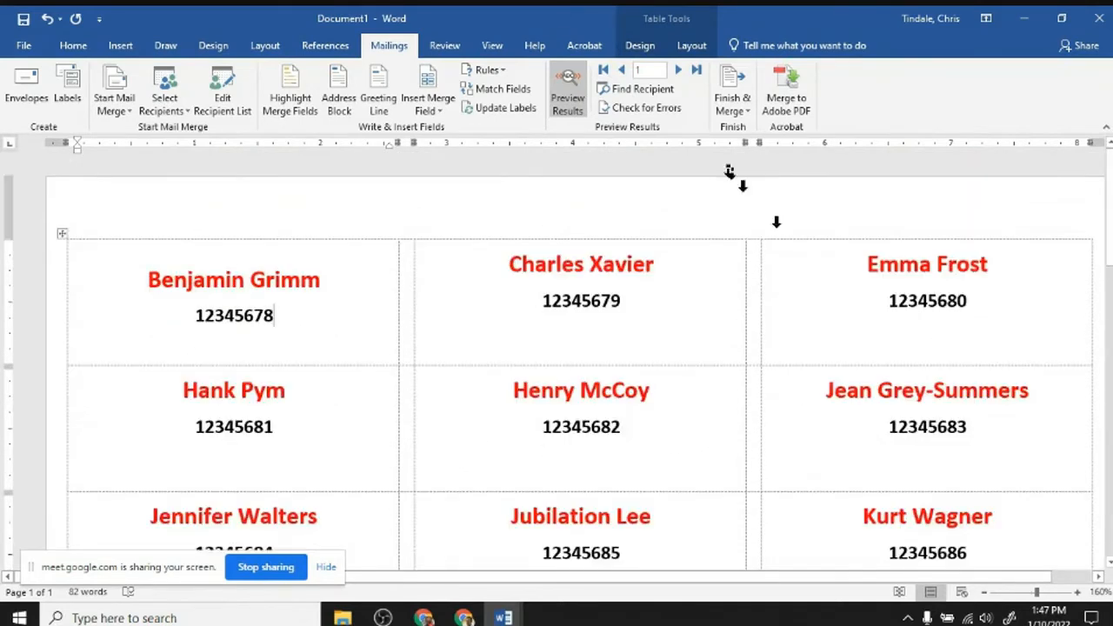
left_click(732, 106)
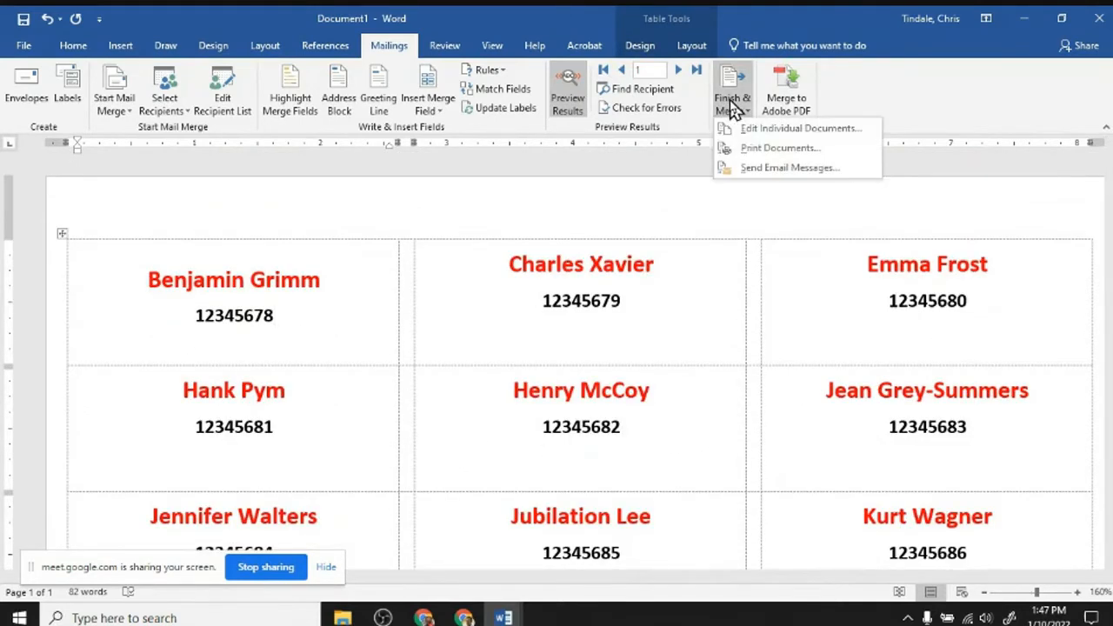
left_click(785, 132)
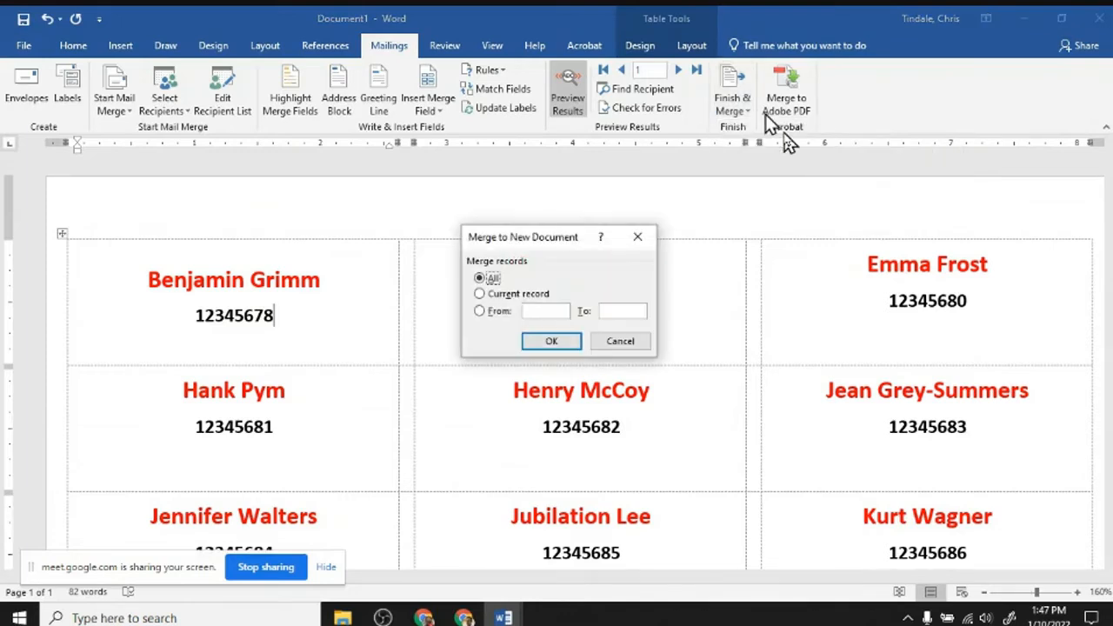
left_click(539, 341)
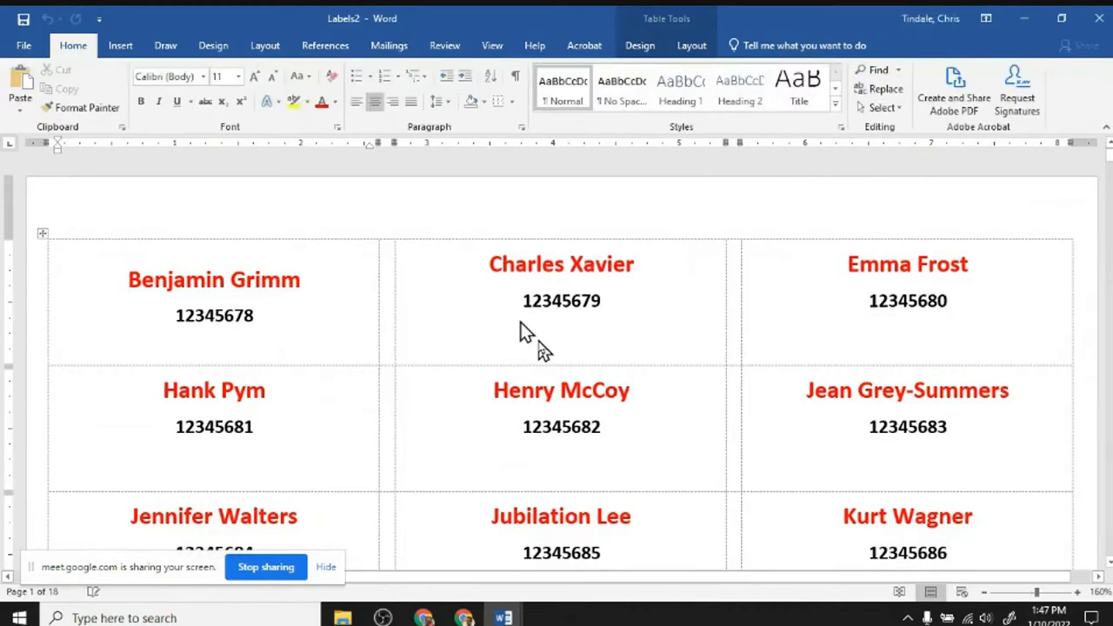
- Look through the pages of the merged labels document, checking the filled labels and the pages after them
scroll(539, 348, "down", 12)
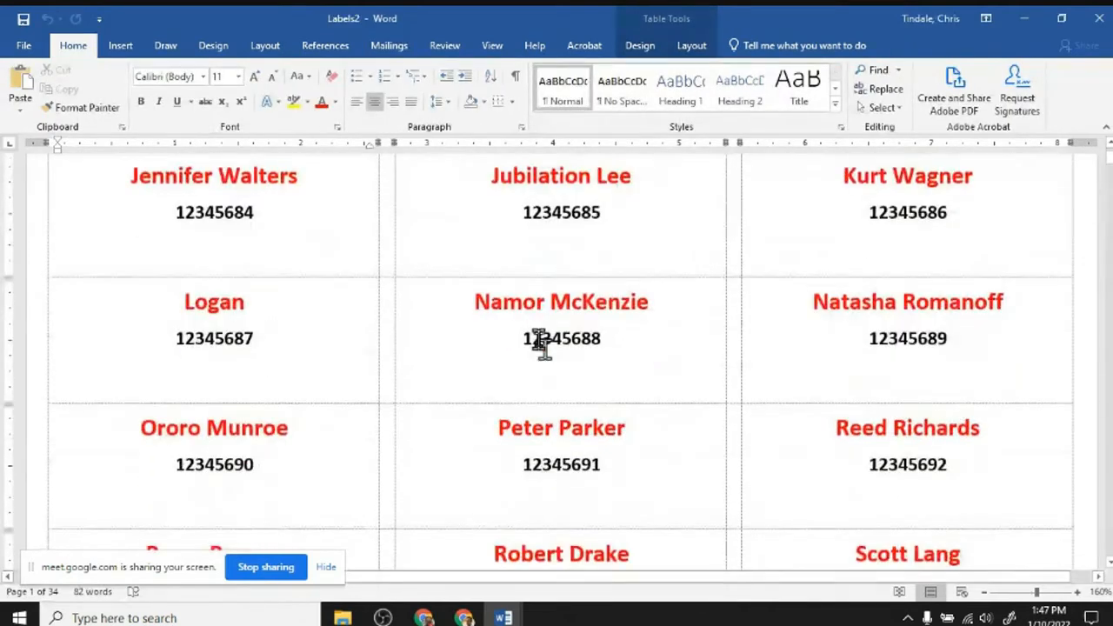
scroll(539, 341, "up", 12)
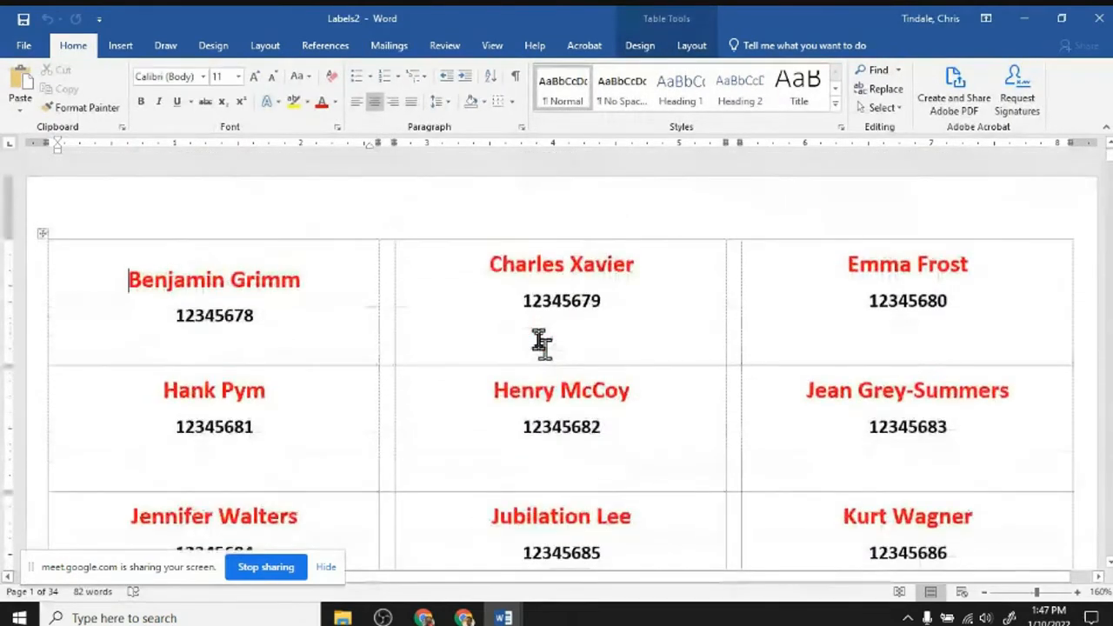
scroll(541, 342, "down", 12)
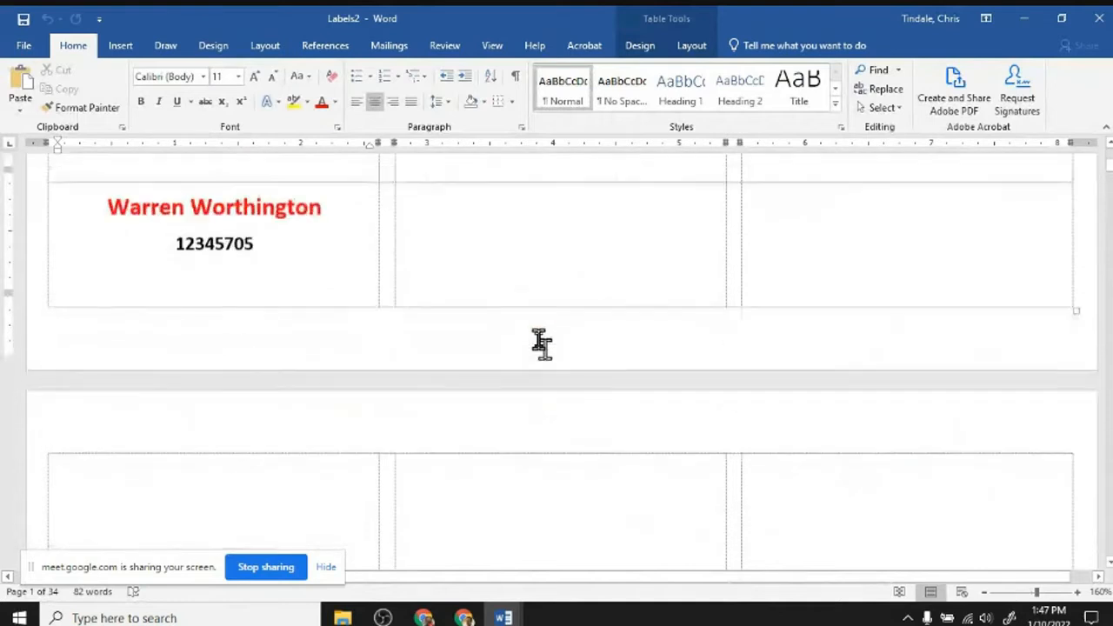
scroll(541, 343, "down", 5)
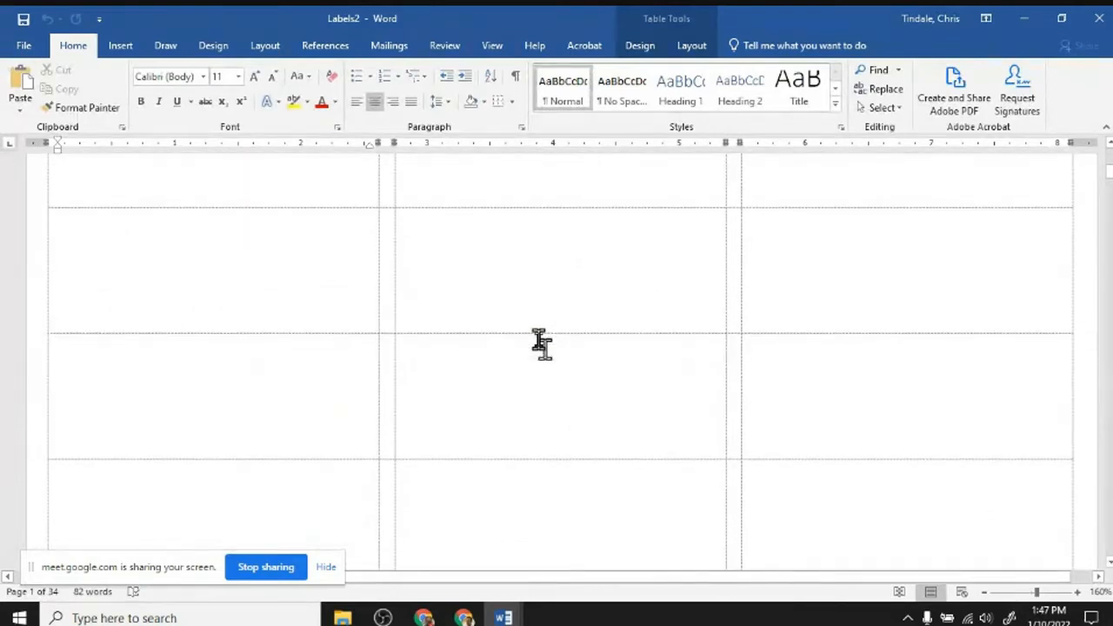
scroll(541, 343, "up", 3)
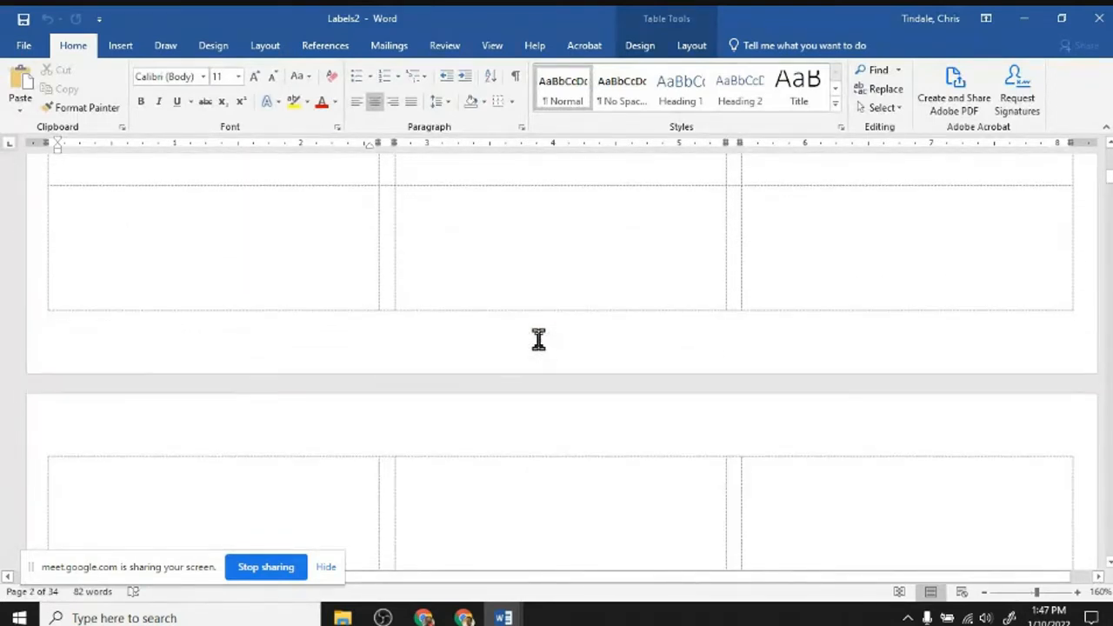
scroll(538, 339, "down", 3)
scroll(539, 340, "up", 4)
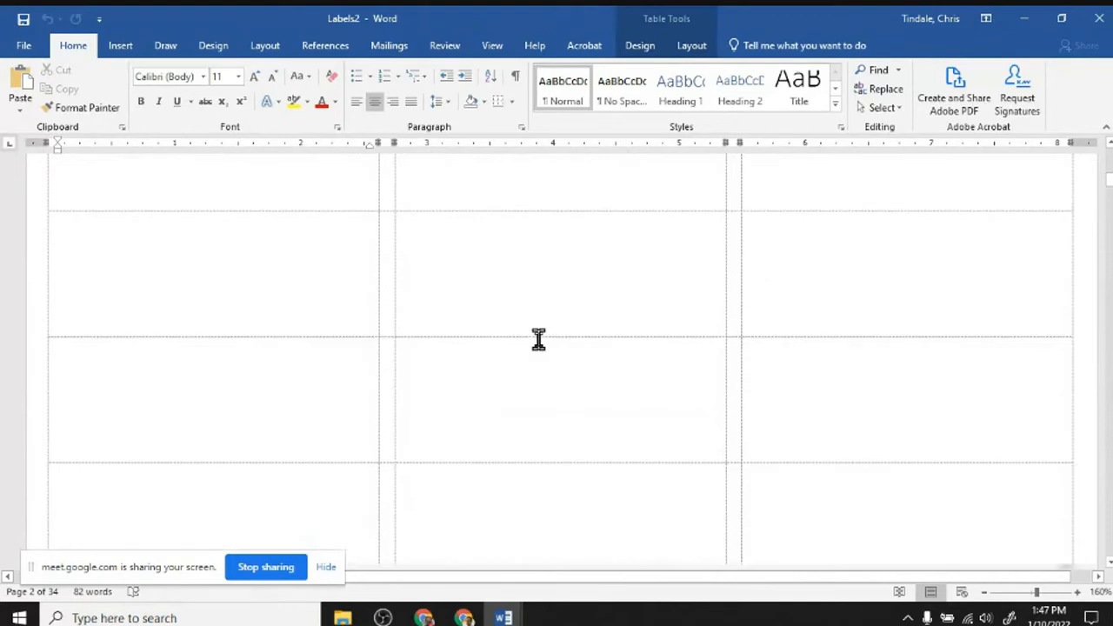
scroll(540, 343, "up", 15)
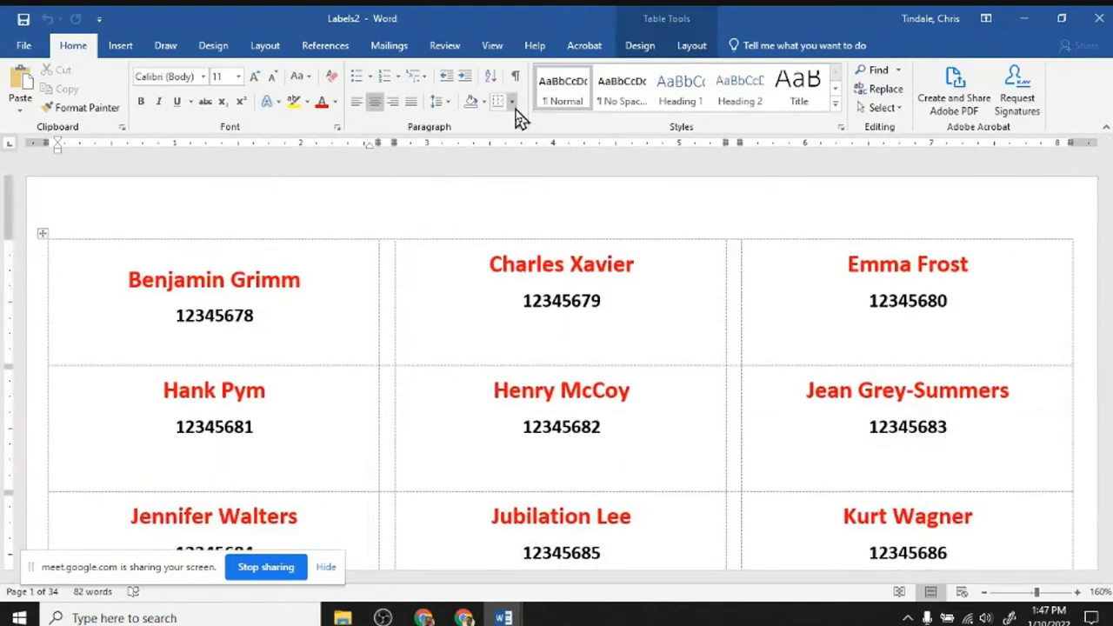
scroll(548, 355, "down", 10)
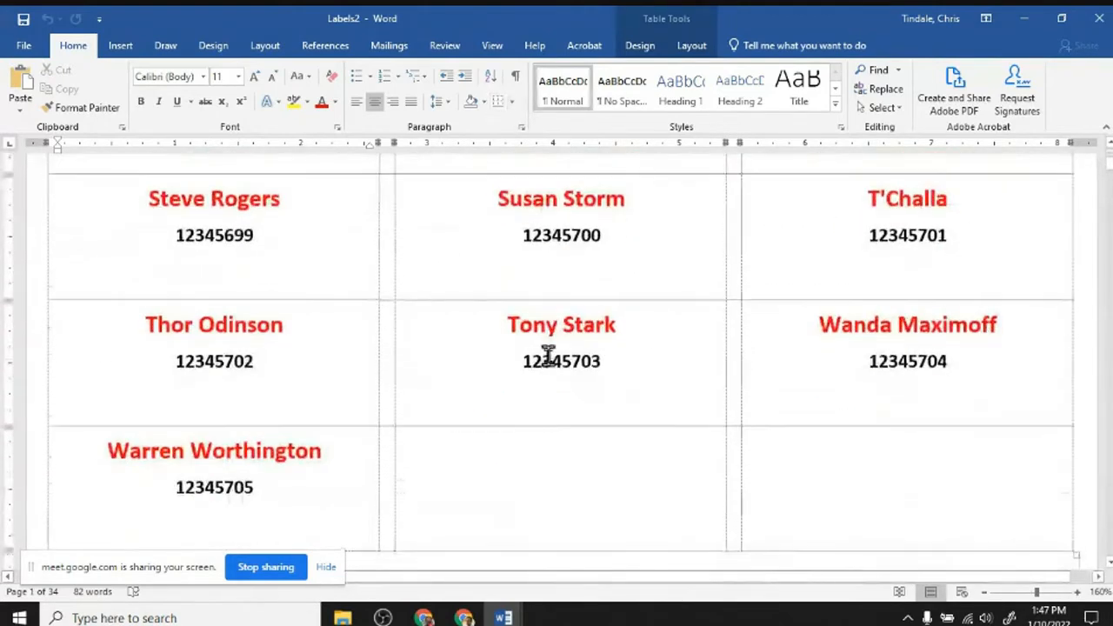
scroll(548, 355, "up", 10)
scroll(548, 355, "up", 1)
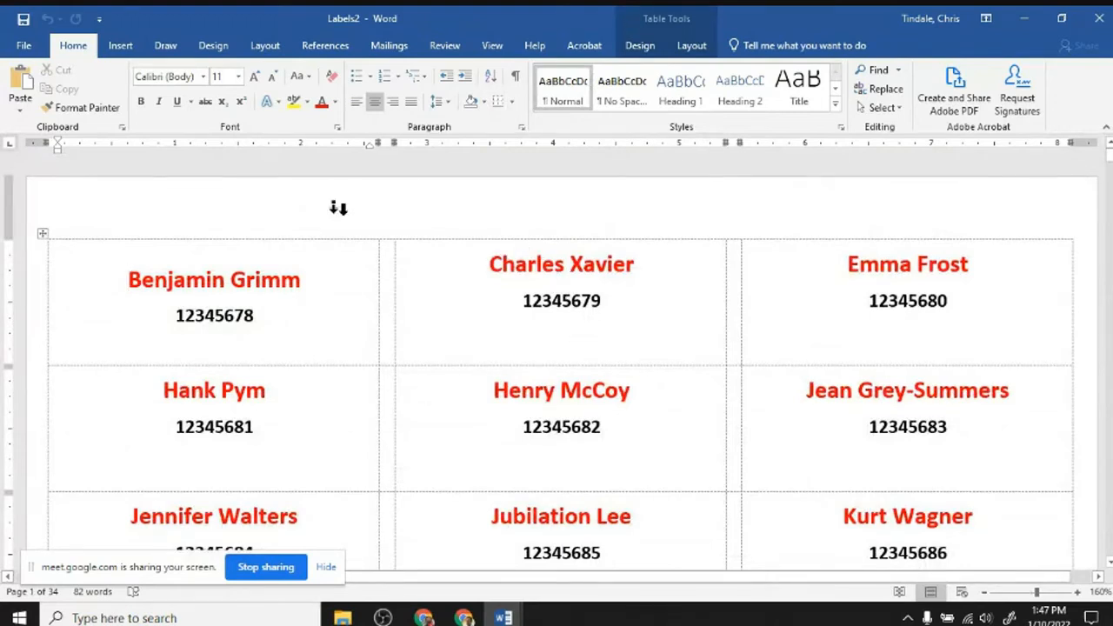
- Minimize the label documents, read the in-call messages in Google Meet, and return to the main label document in Word
left_click(1039, 14)
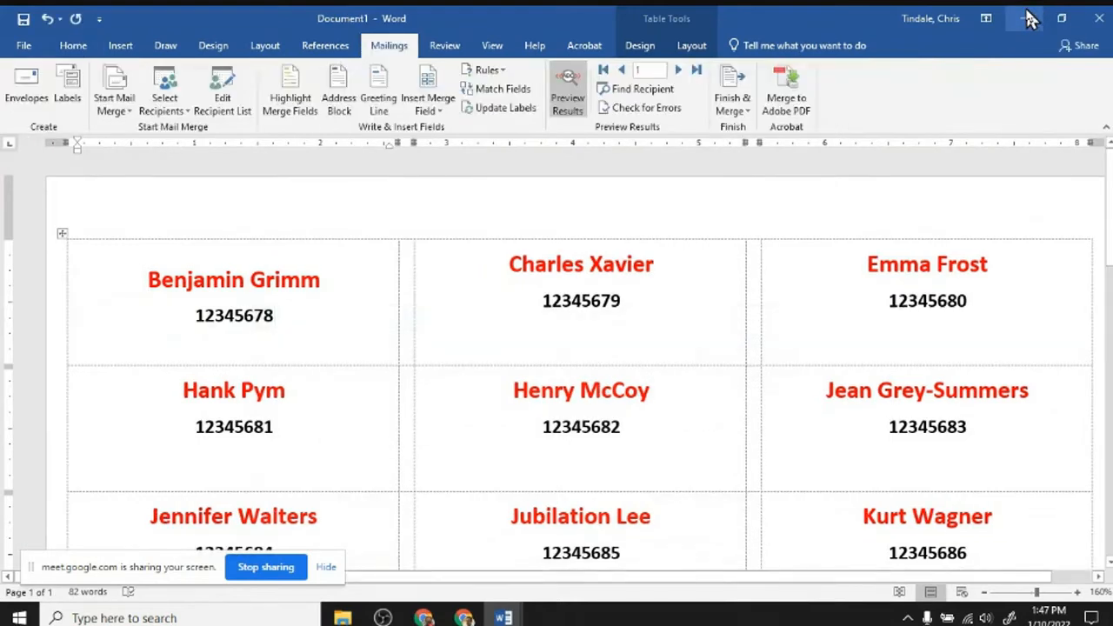
left_click(1027, 19)
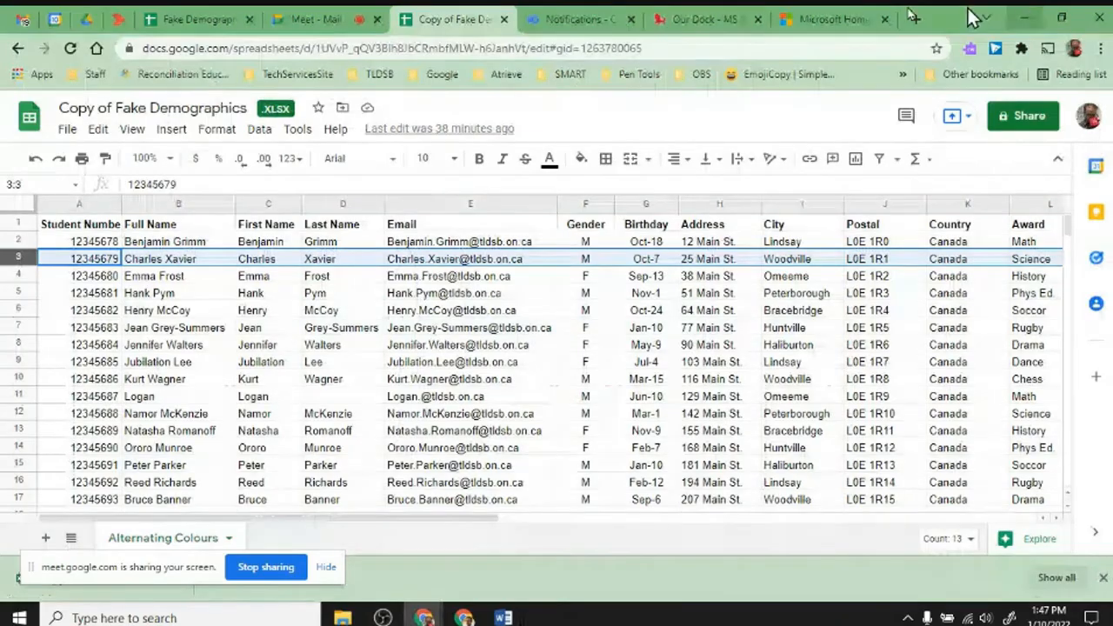
left_click(300, 19)
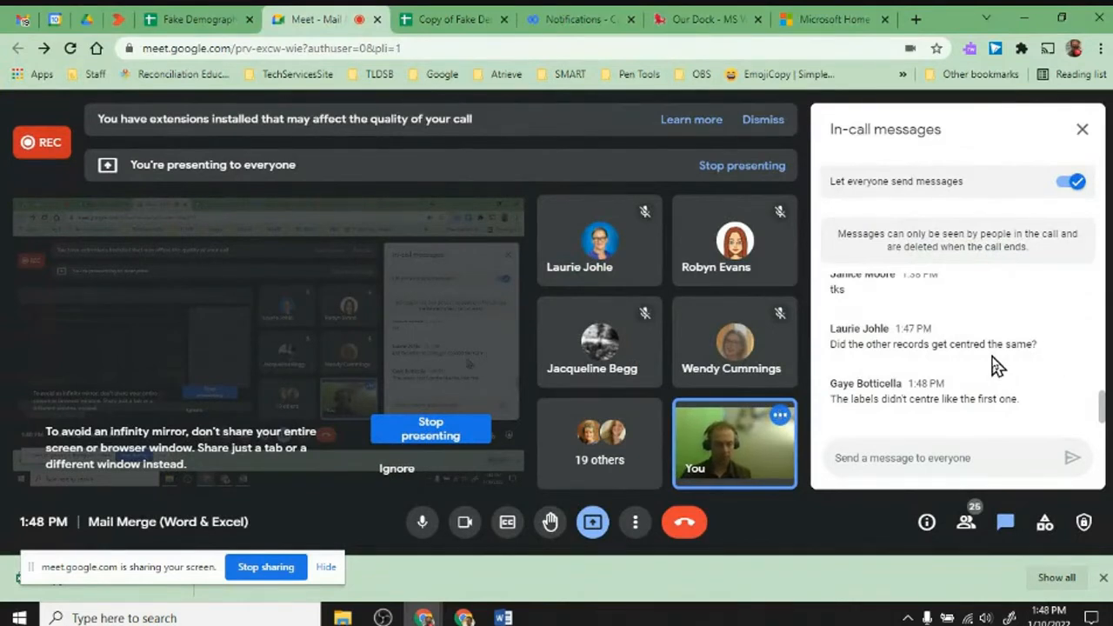
key("alt+Tab")
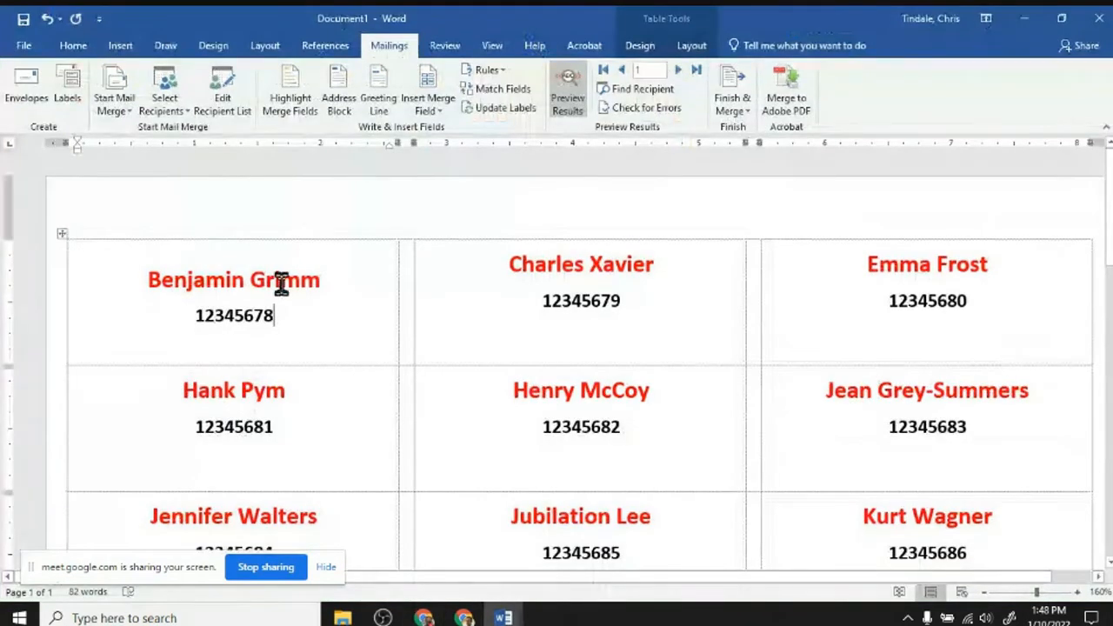
- Turn off the results preview so the label sheet shows its merge fields
left_click(281, 283)
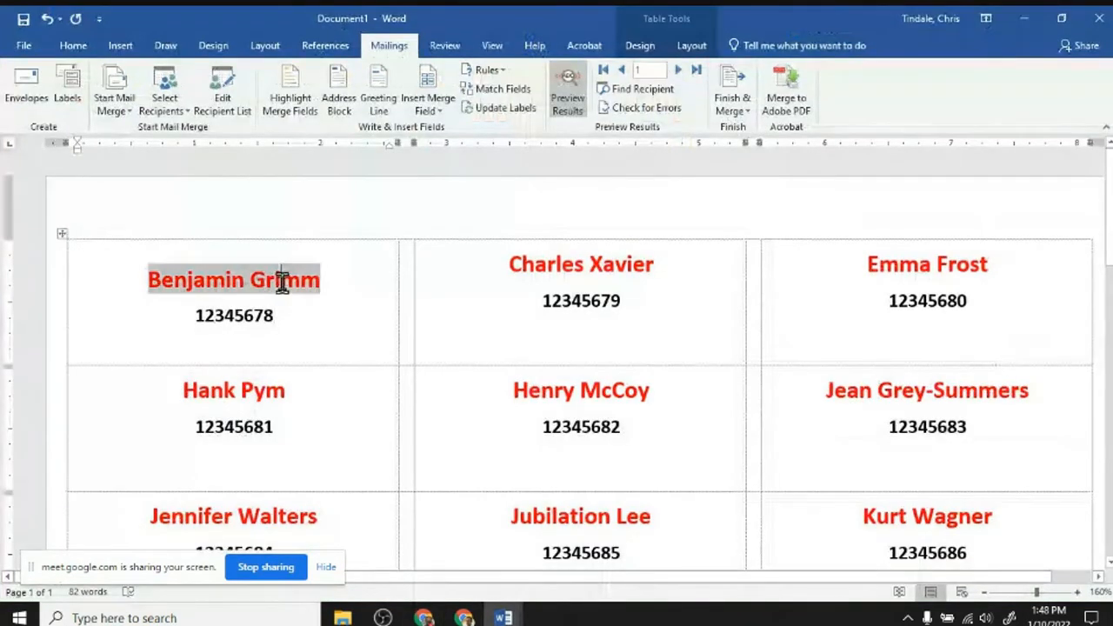
left_click(568, 87)
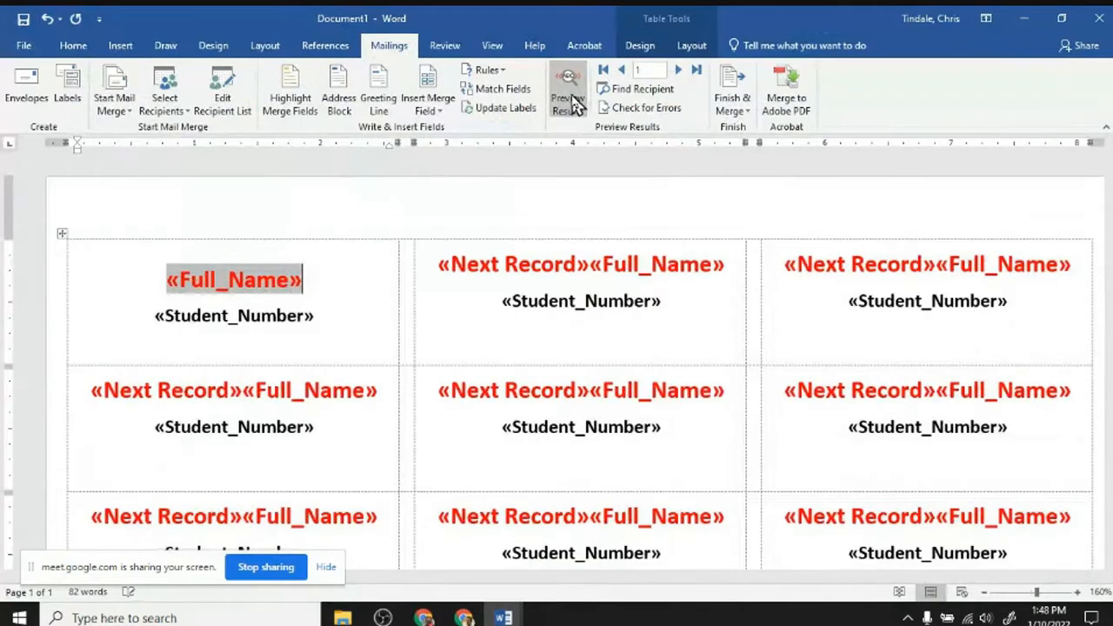
left_click(341, 316)
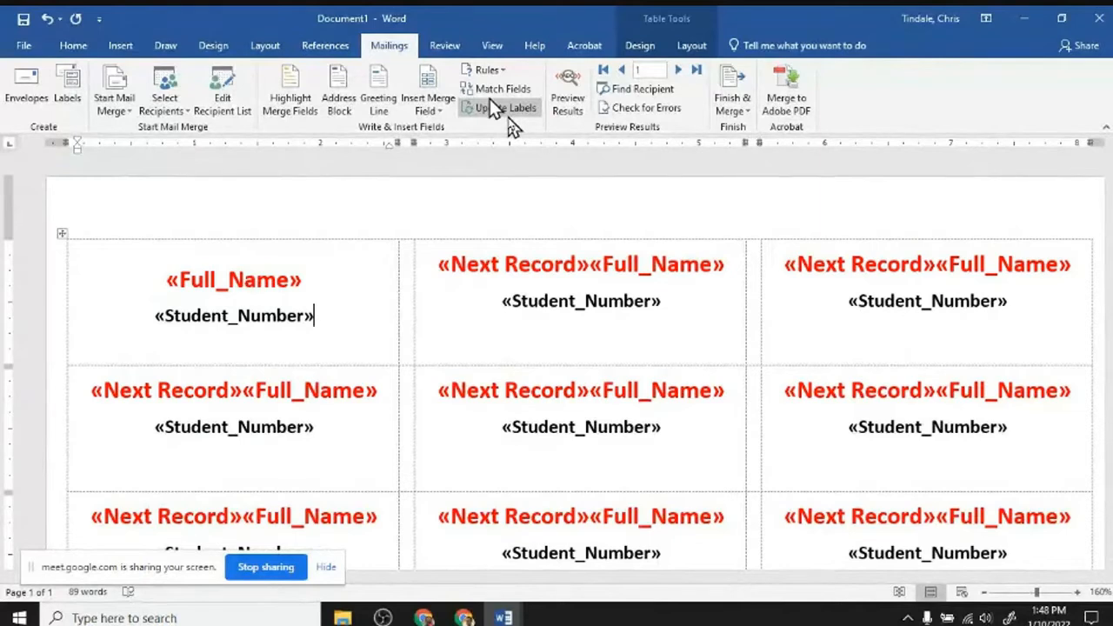
- Reapply Align Center to the name and student number fields in the first label
left_click_drag(155, 269, 340, 330)
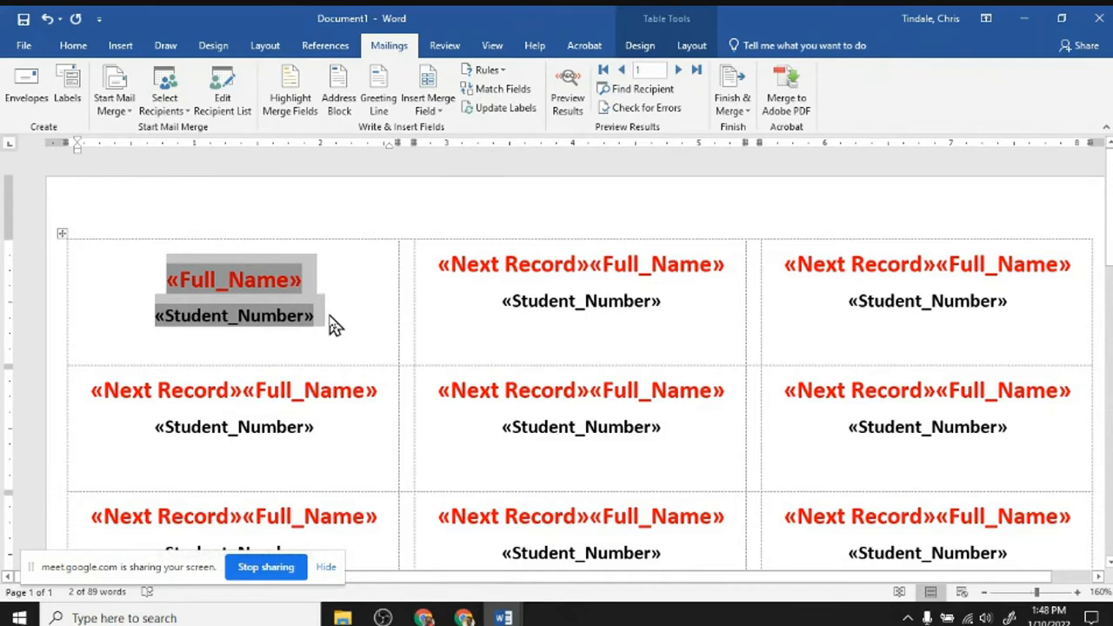
left_click(696, 46)
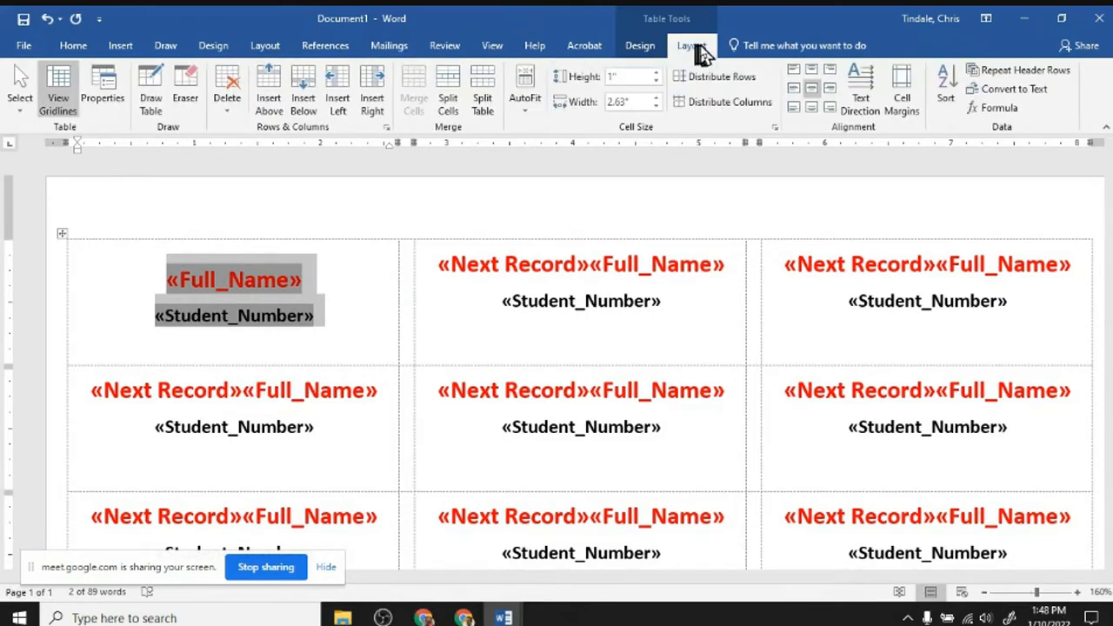
left_click(811, 92)
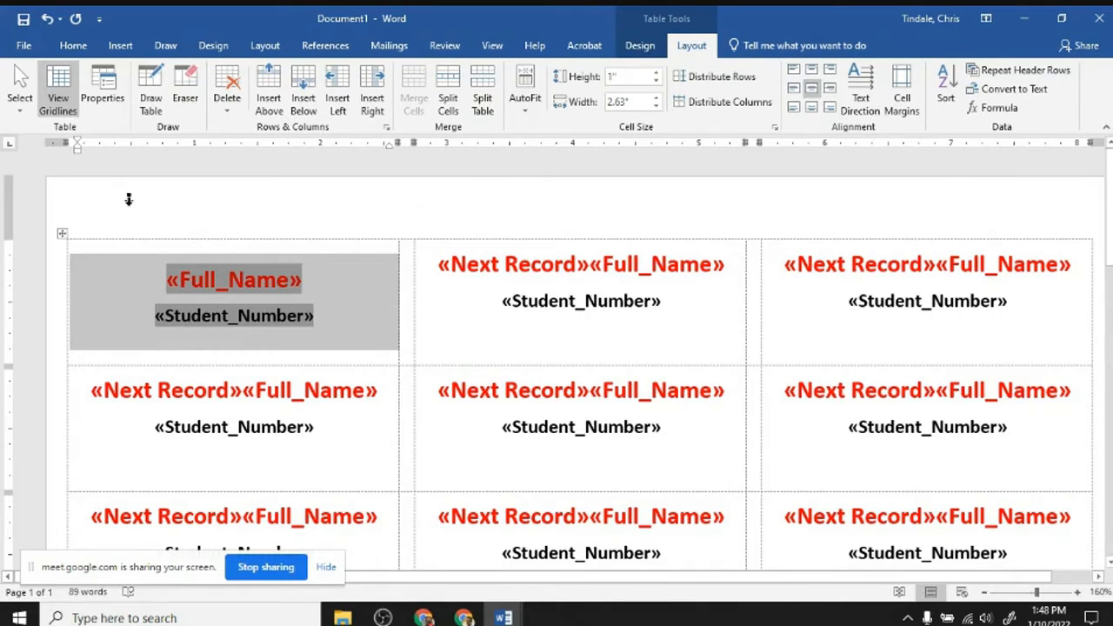
left_click(184, 295)
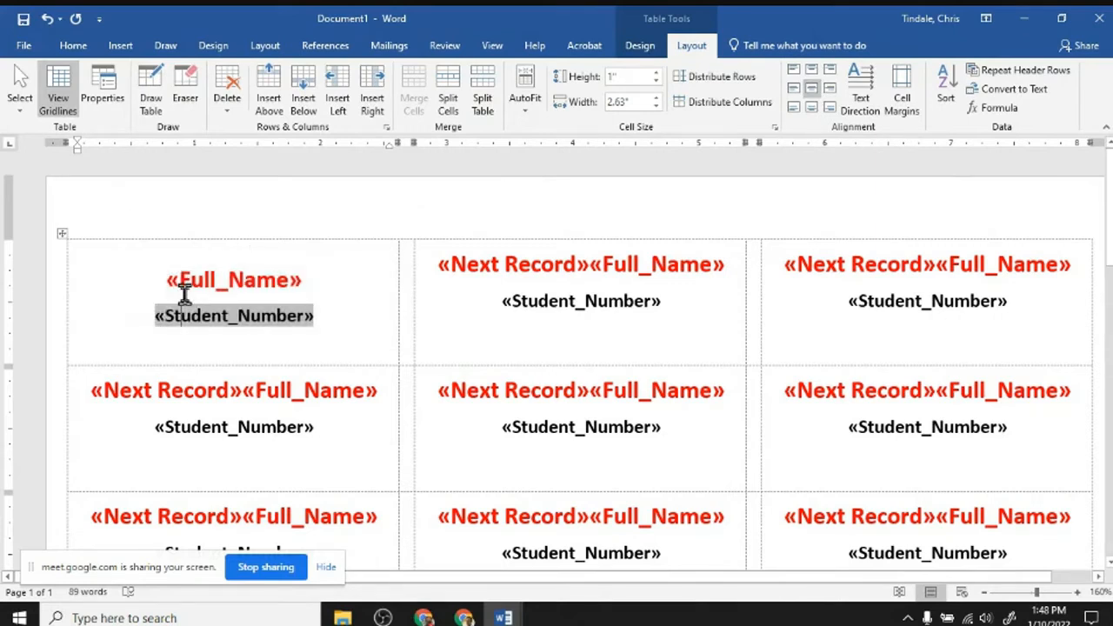
left_click(496, 616)
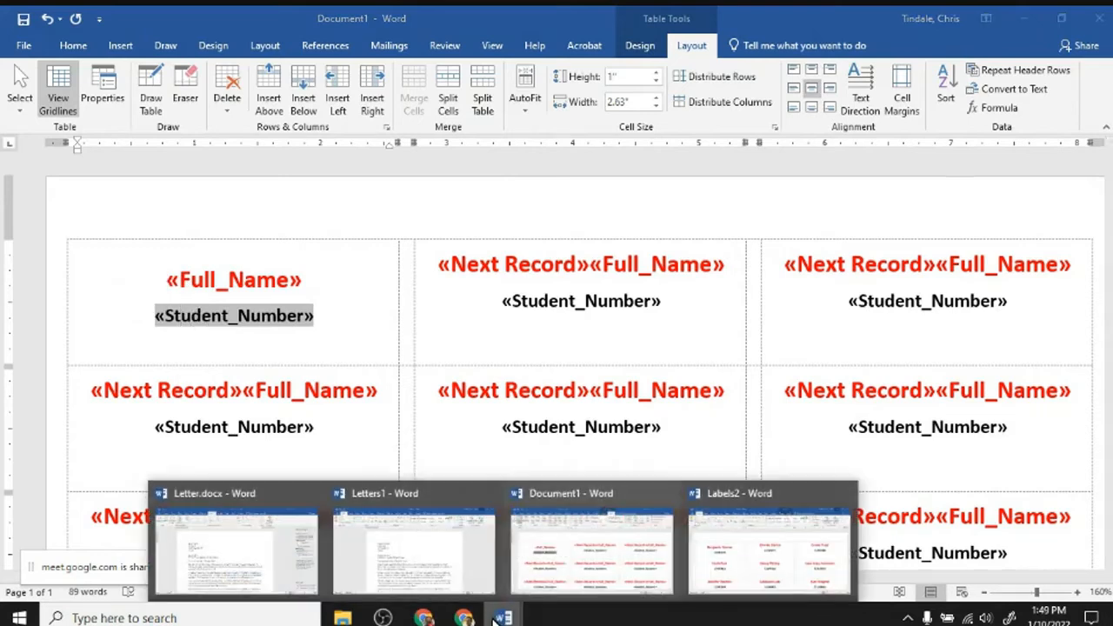
left_click(570, 560)
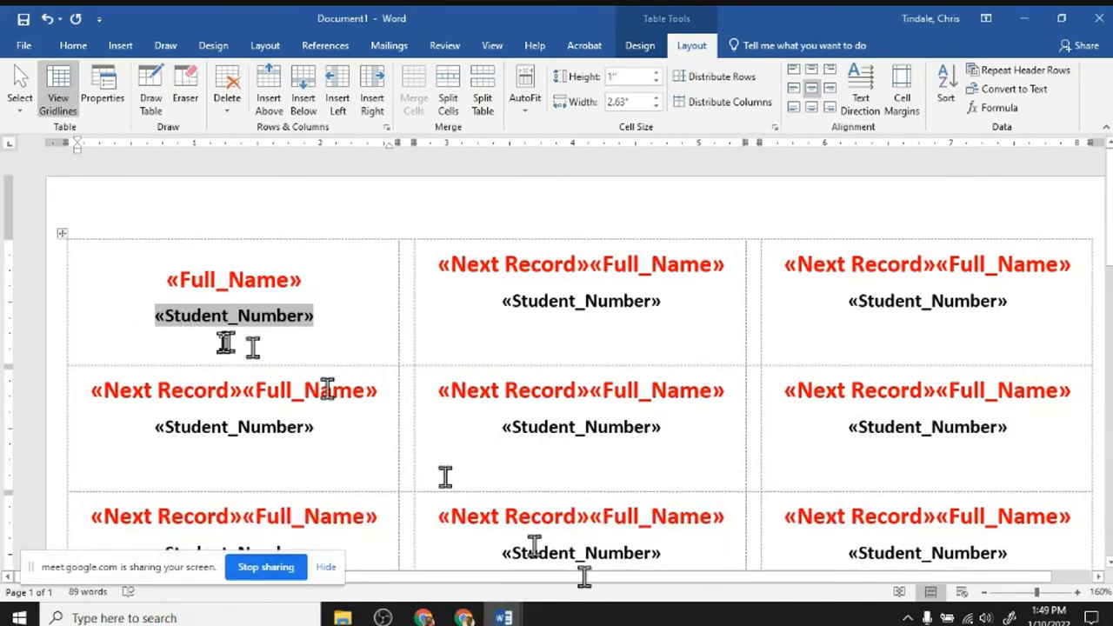
- Try centering the contents of all labels within their cells, and undo the alignment change
left_click(62, 236)
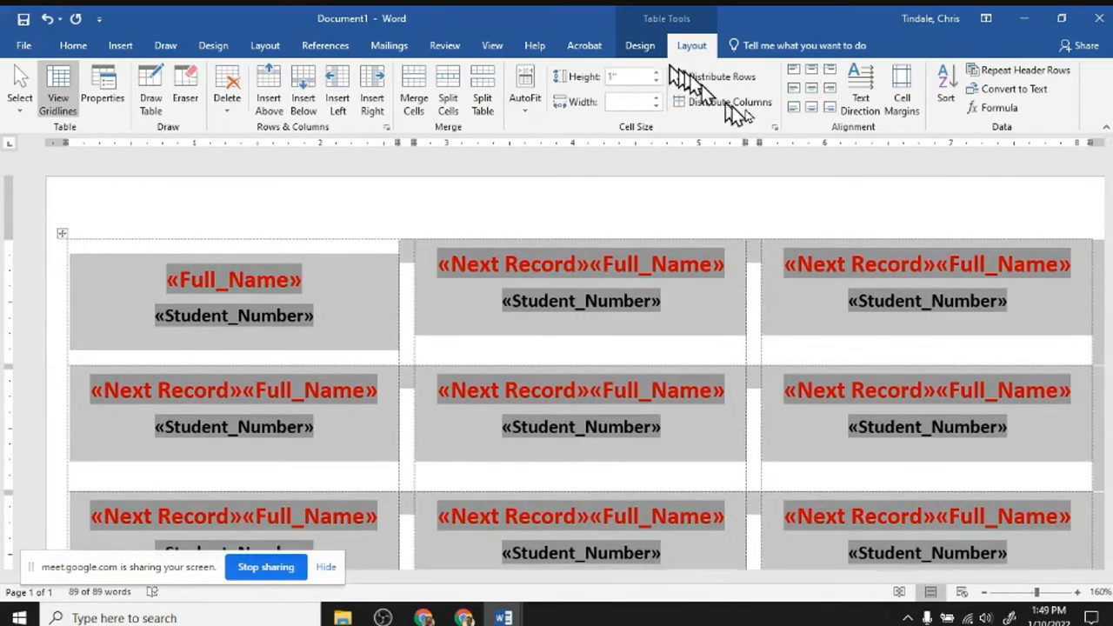
left_click(817, 97)
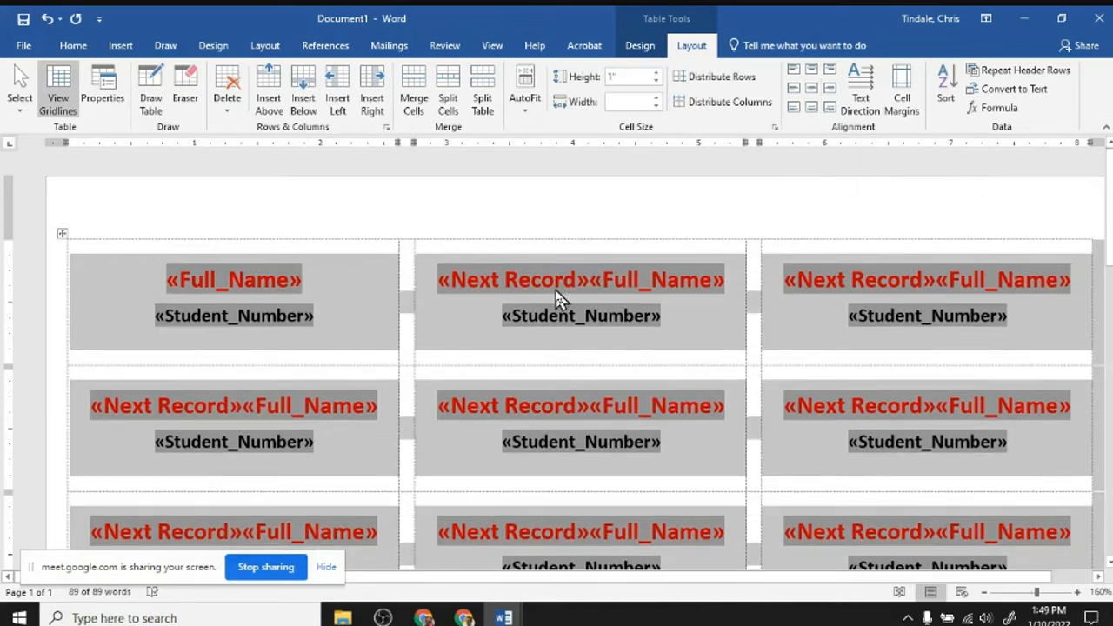
left_click(346, 289)
left_click(346, 288)
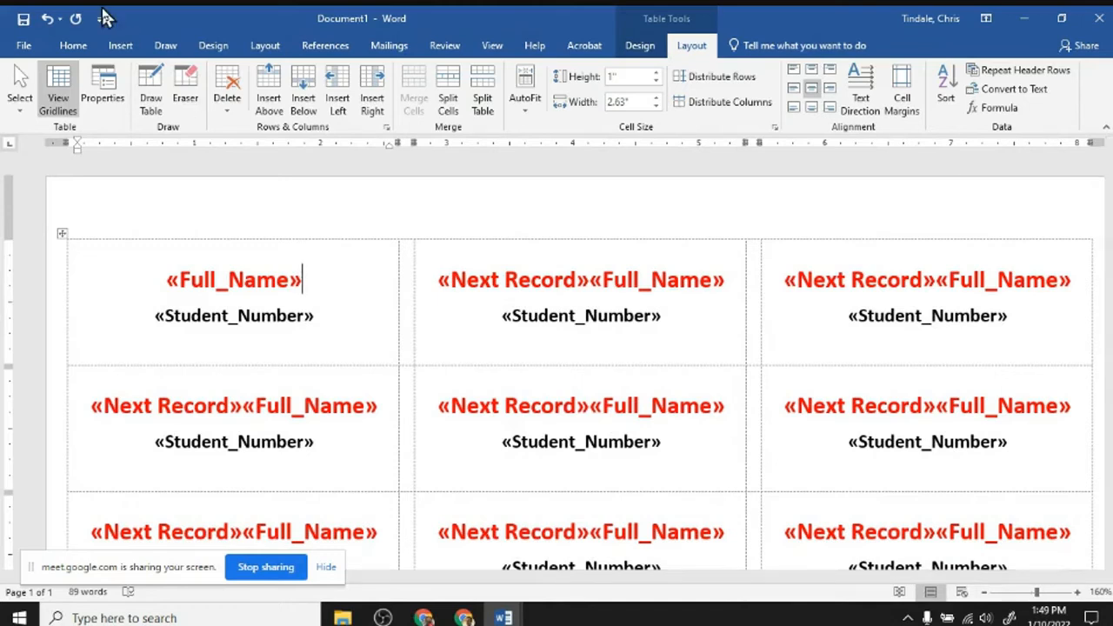
left_click(47, 19)
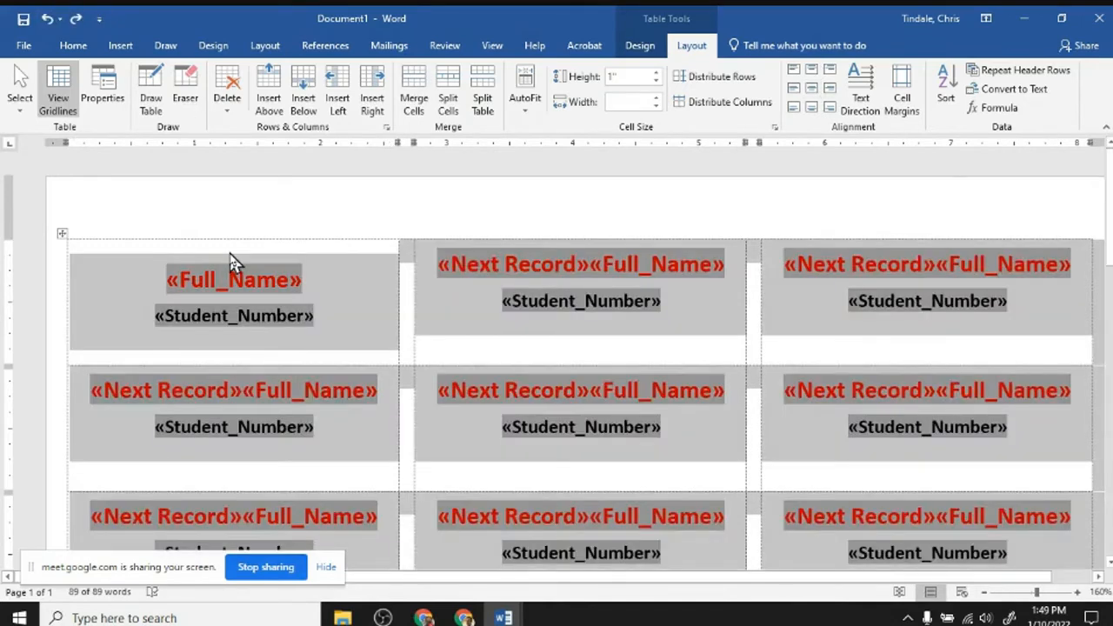
- Select the entire label table and center its contents horizontally and vertically within every cell
left_click(348, 271)
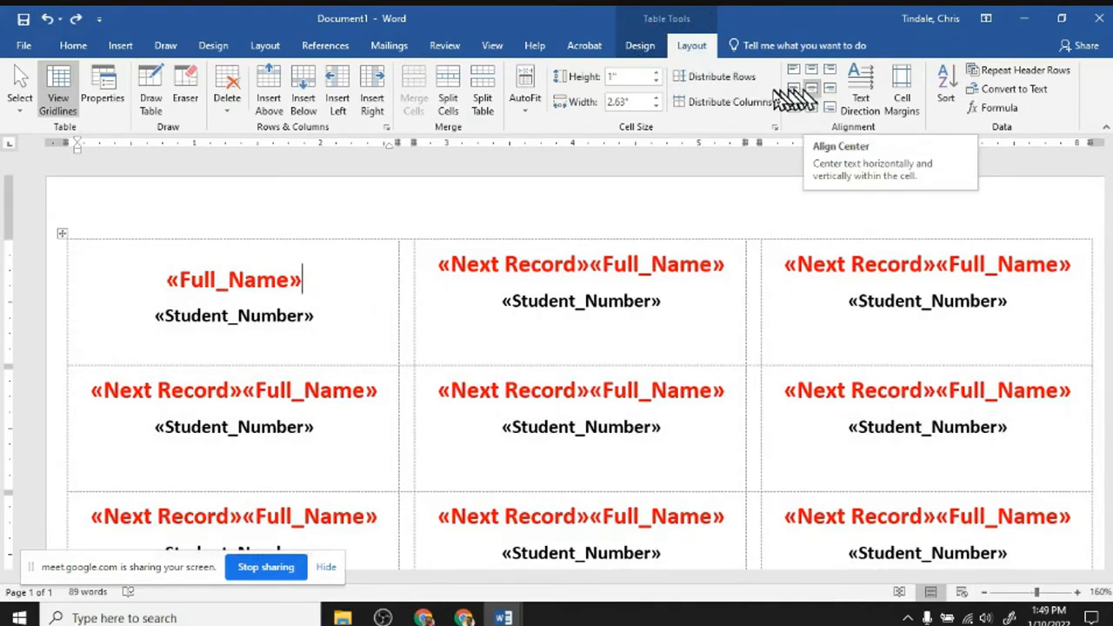
left_click(26, 111)
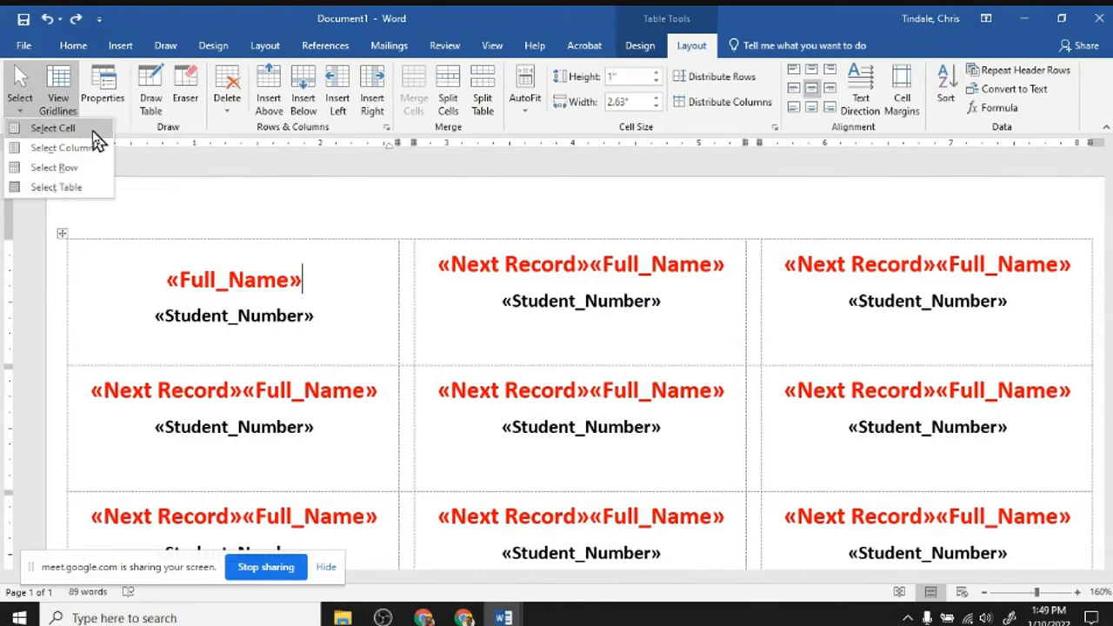
left_click(75, 195)
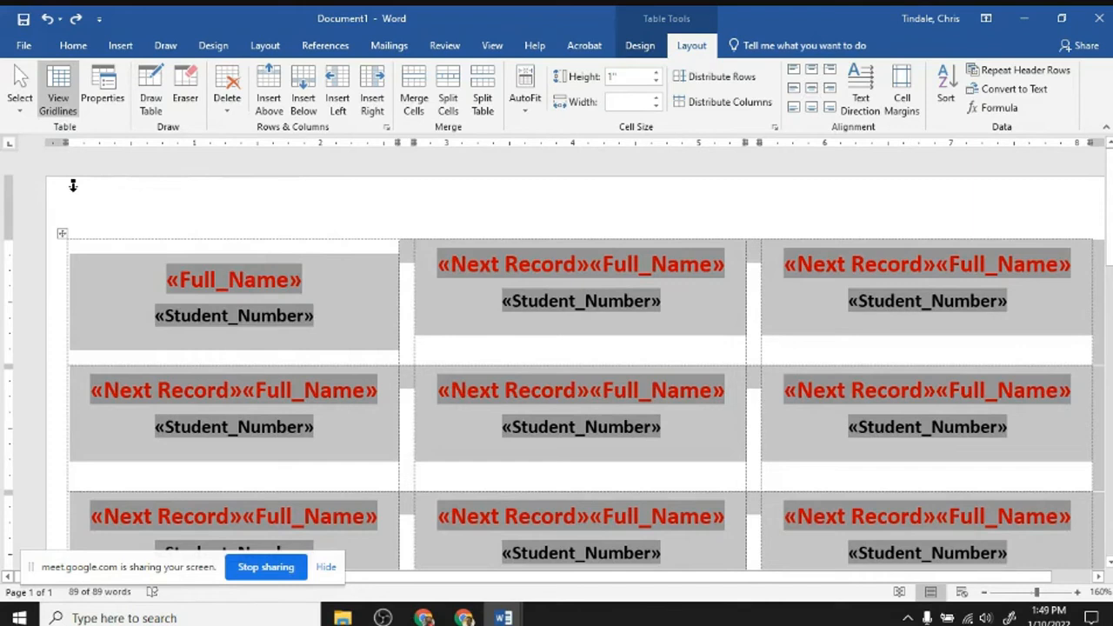
left_click(811, 94)
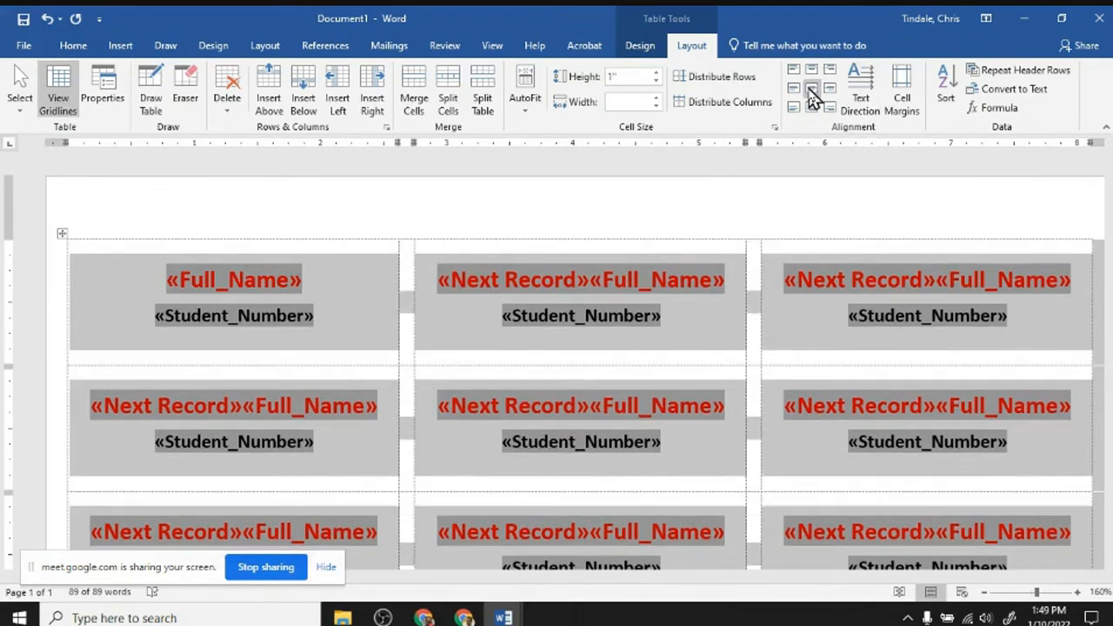
left_click(643, 218)
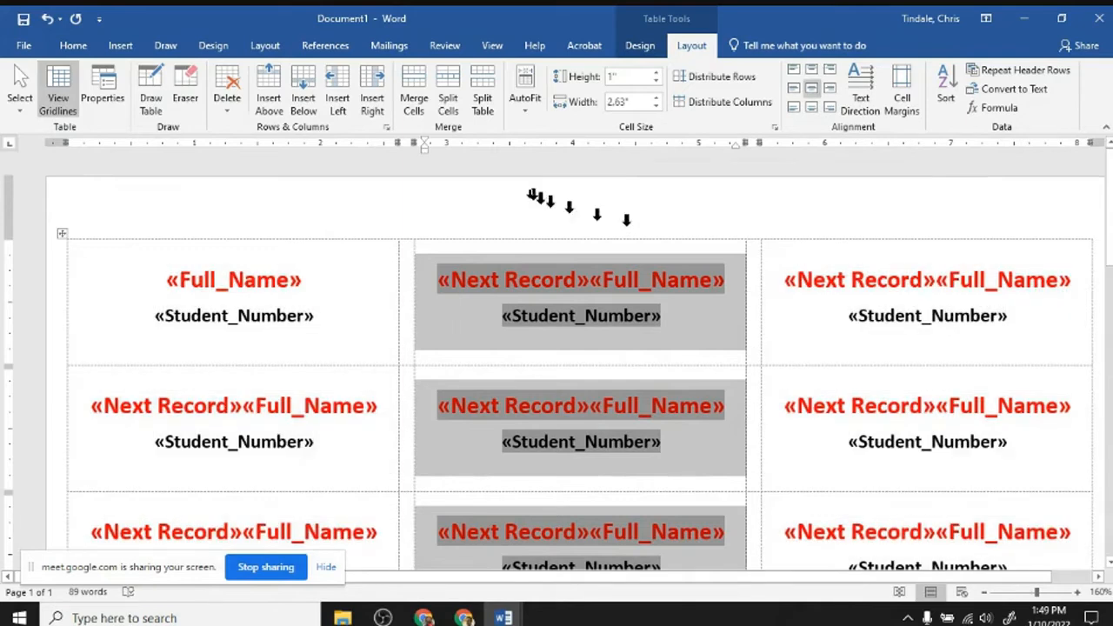
- Finish the mail merge by merging all records into a new document of individual labels
left_click(389, 49)
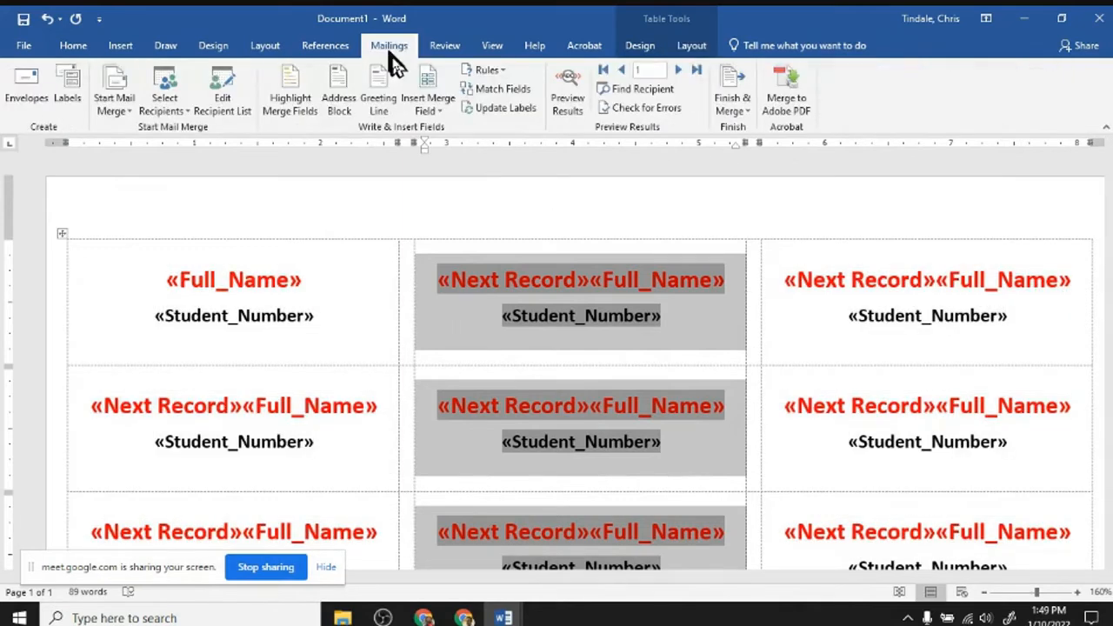
left_click(733, 108)
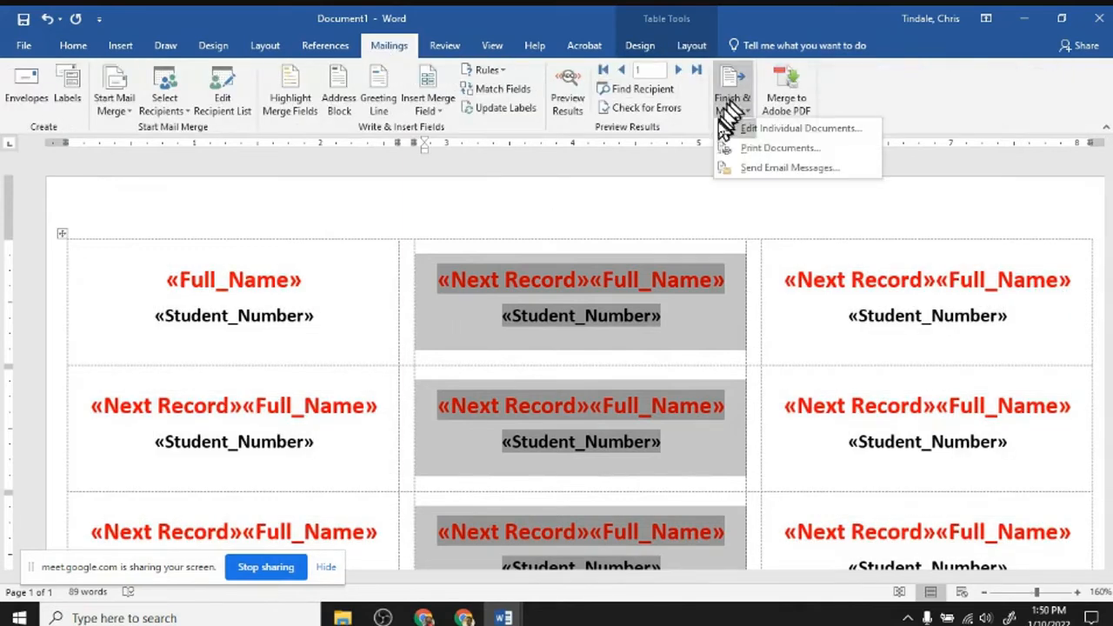
left_click(798, 130)
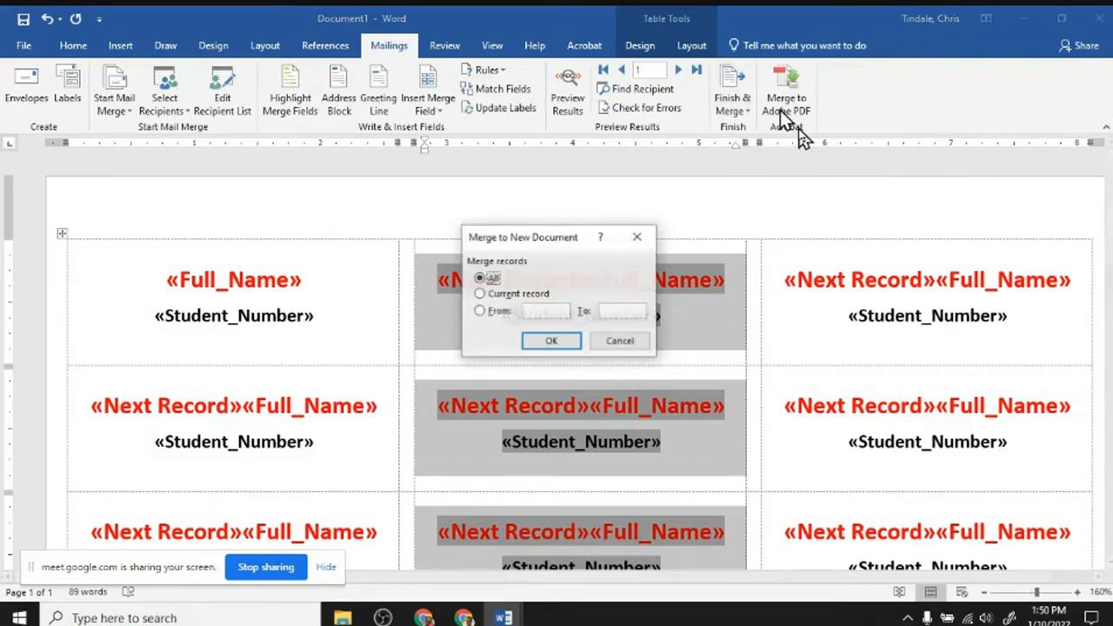
left_click(546, 341)
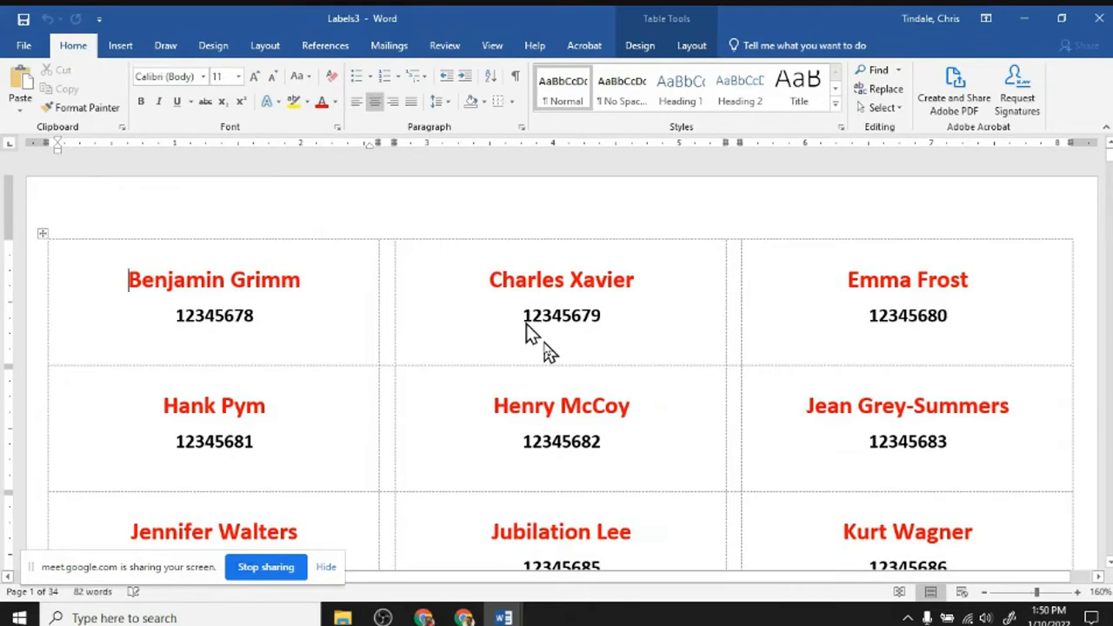
- Look through the merged label pages for blank labels, and return to the label sheet with the merge fields
scroll(546, 348, "down", 15)
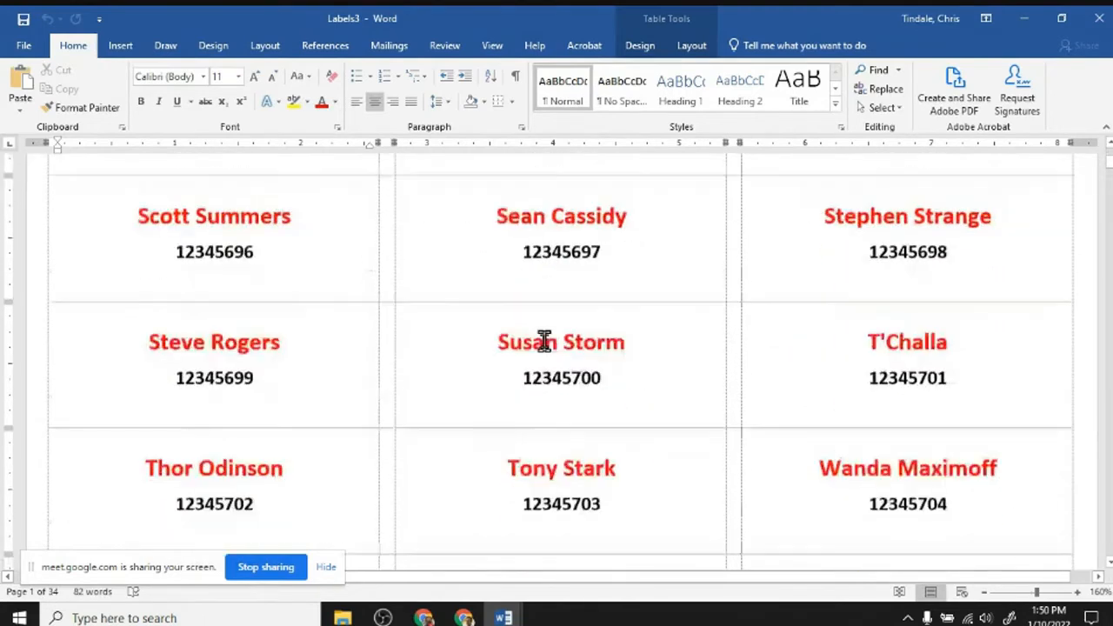
scroll(544, 341, "down", 5)
scroll(545, 341, "up", 10)
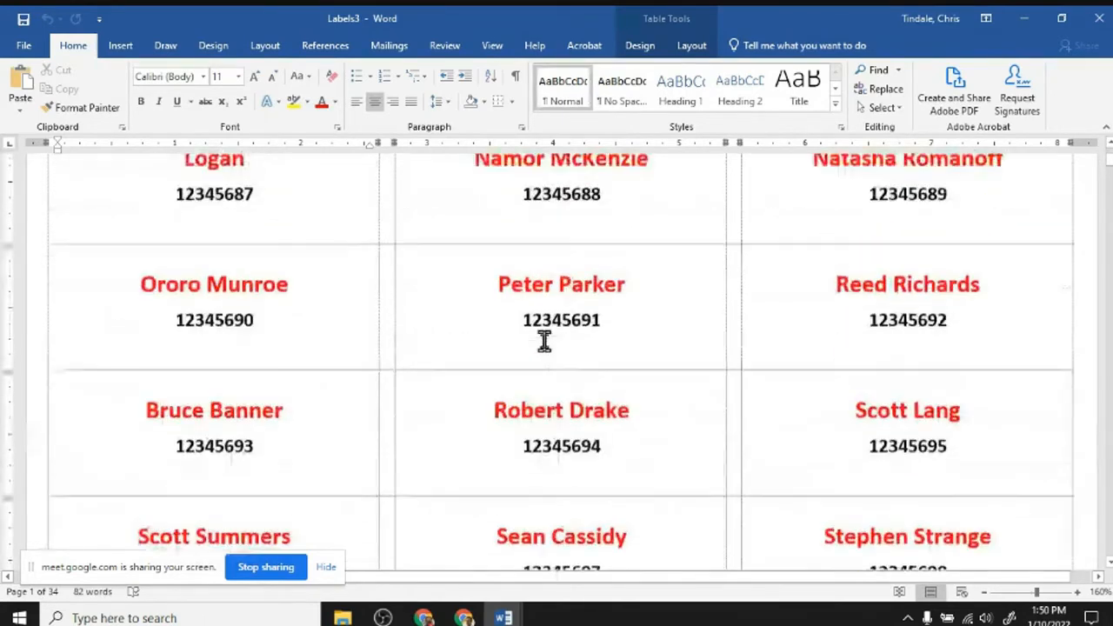
scroll(544, 340, "up", 5)
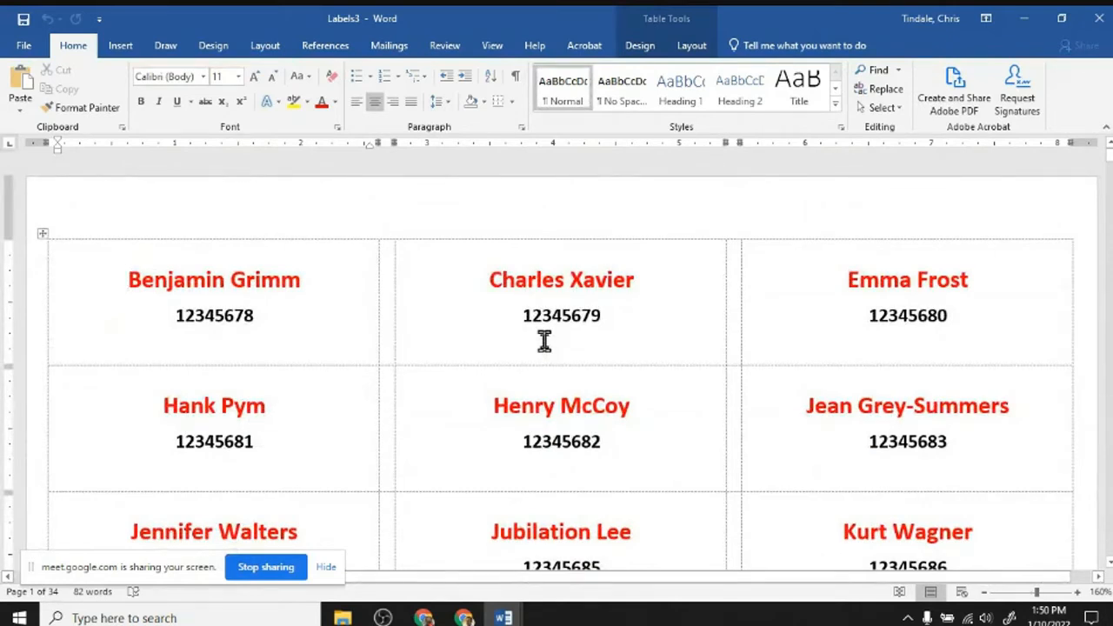
scroll(545, 341, "down", 15)
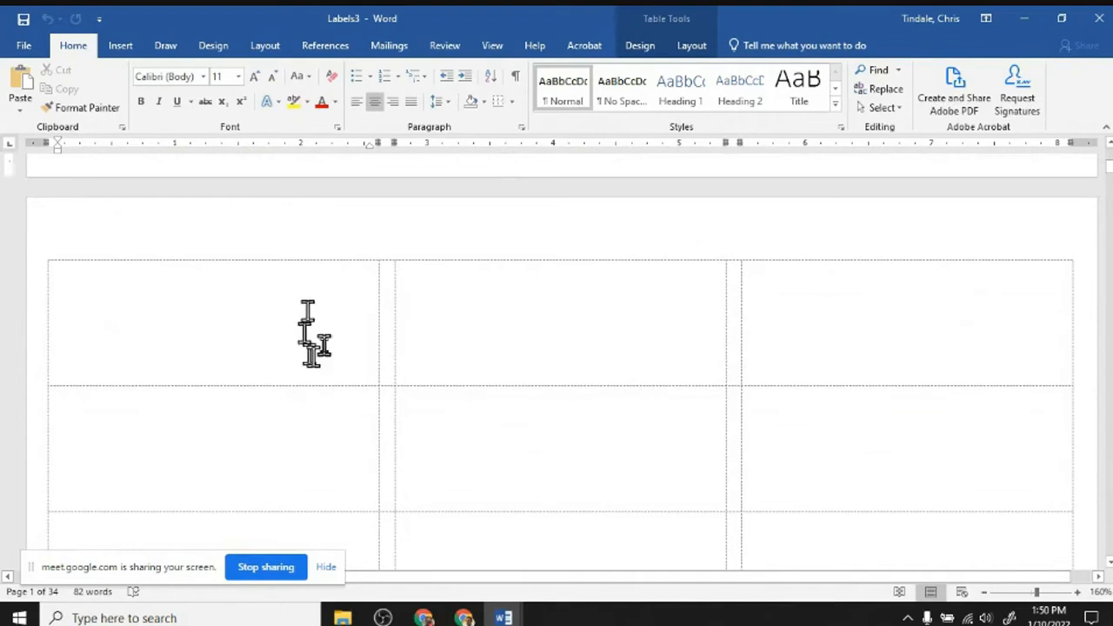
scroll(324, 344, "up", 15)
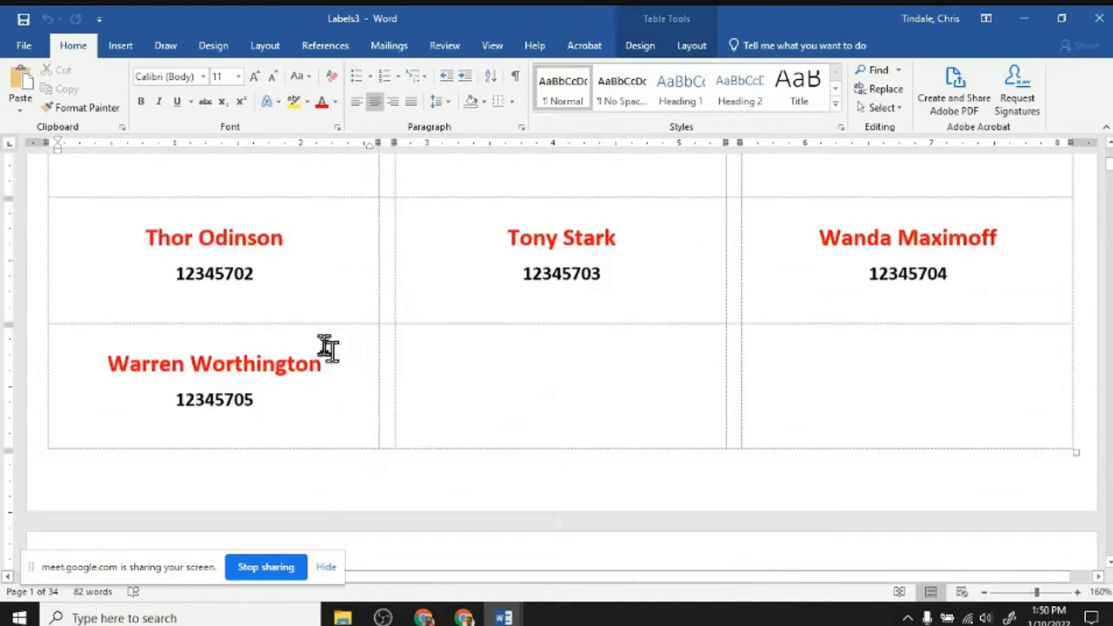
left_click(1029, 16)
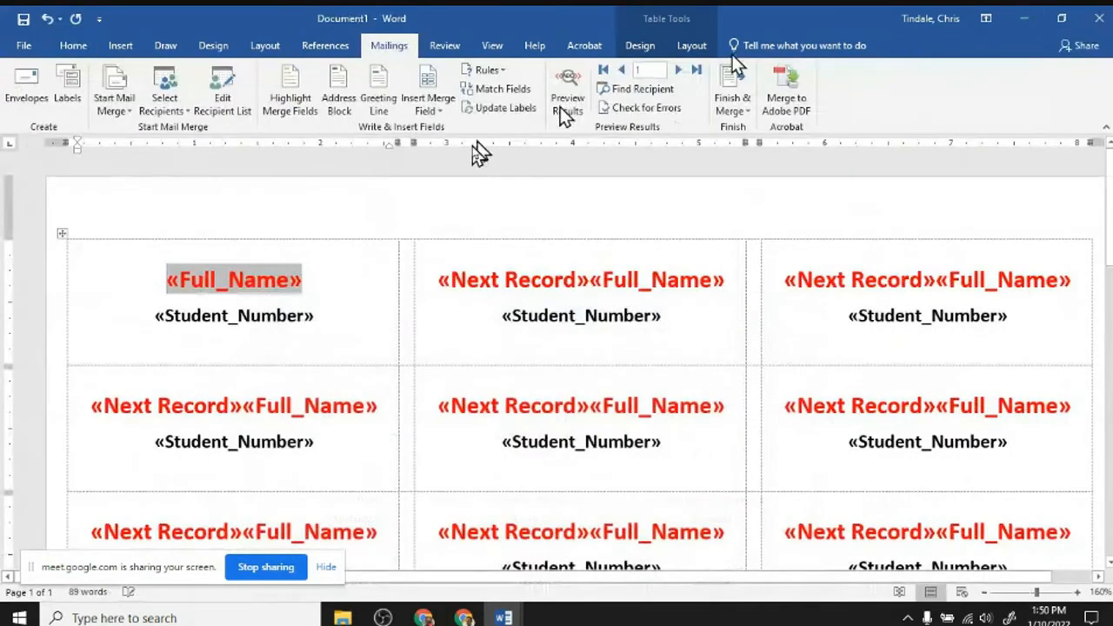
- Open the mail merge recipient list for editing and examine its rows for blank records
left_click(358, 157)
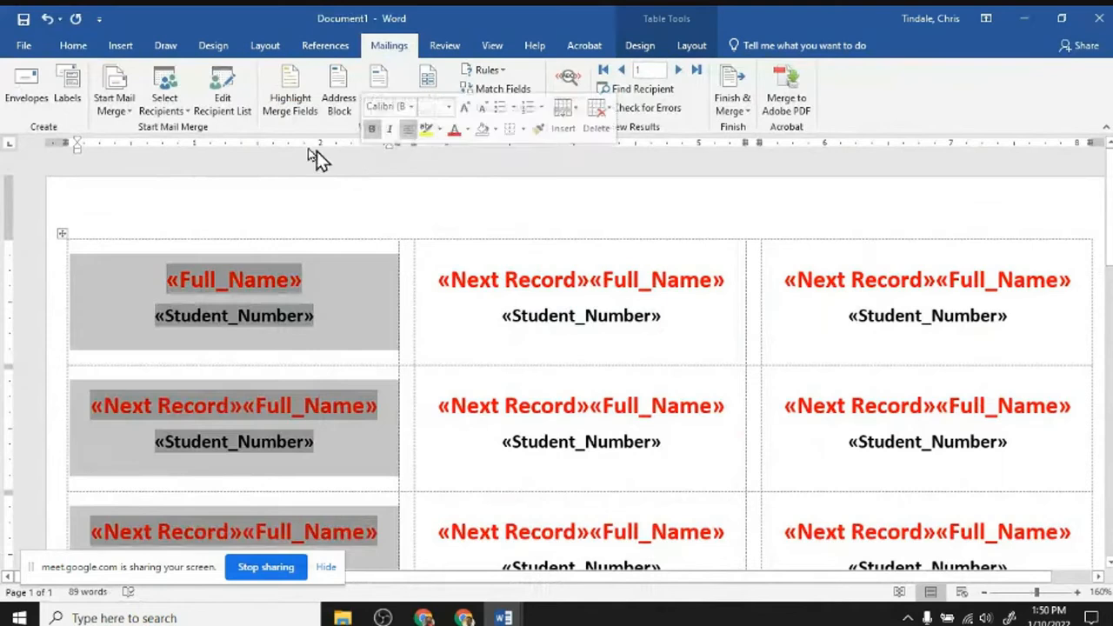
left_click(227, 105)
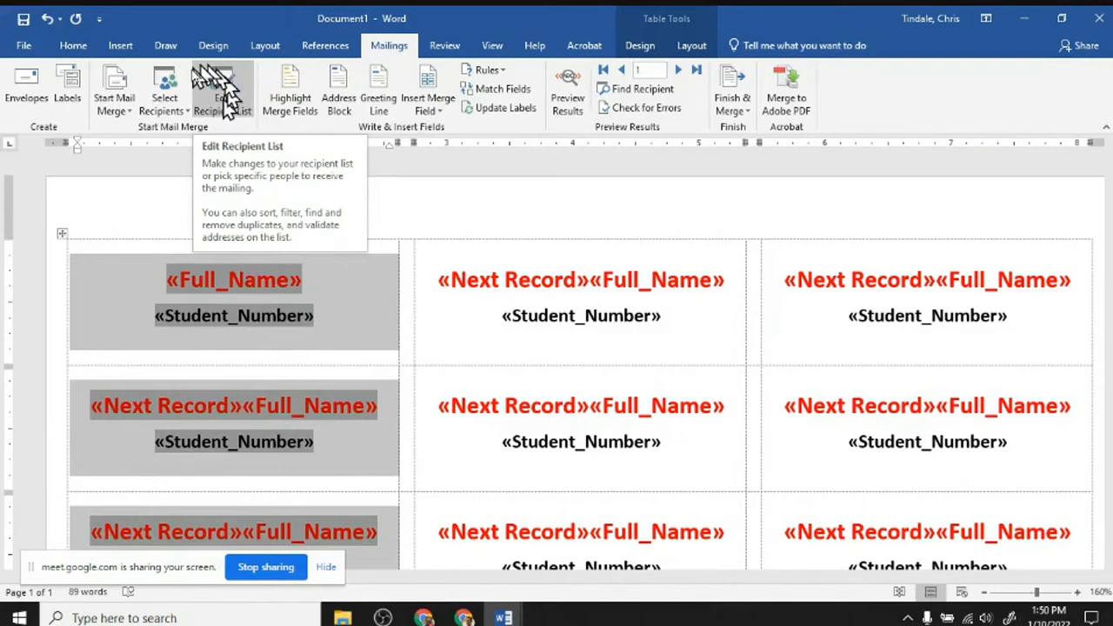
left_click(228, 85)
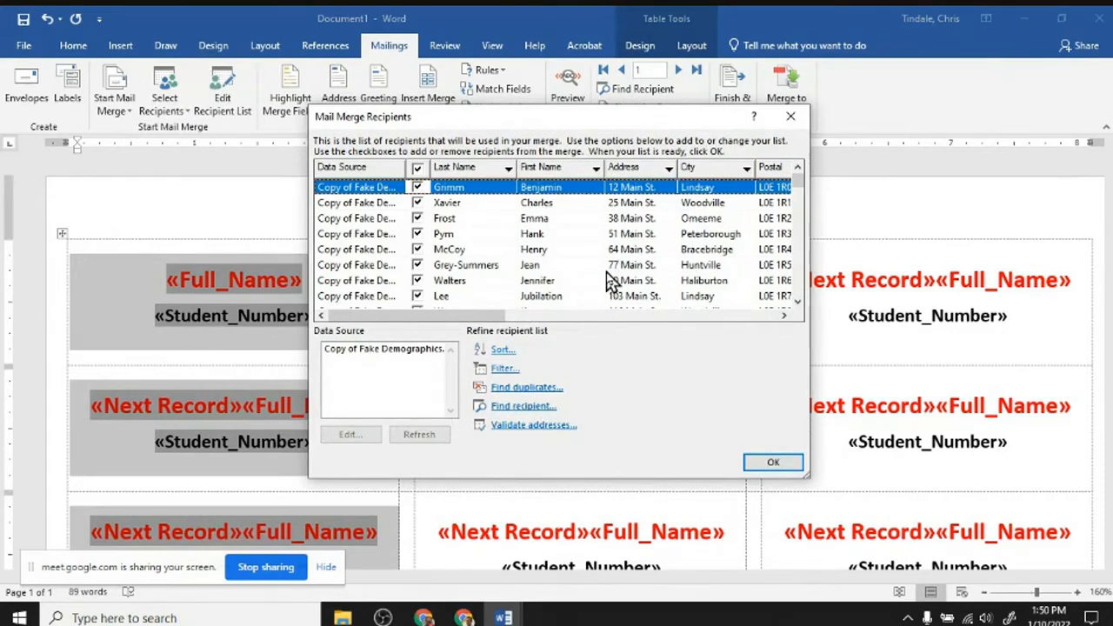
scroll(613, 280, "down", 10)
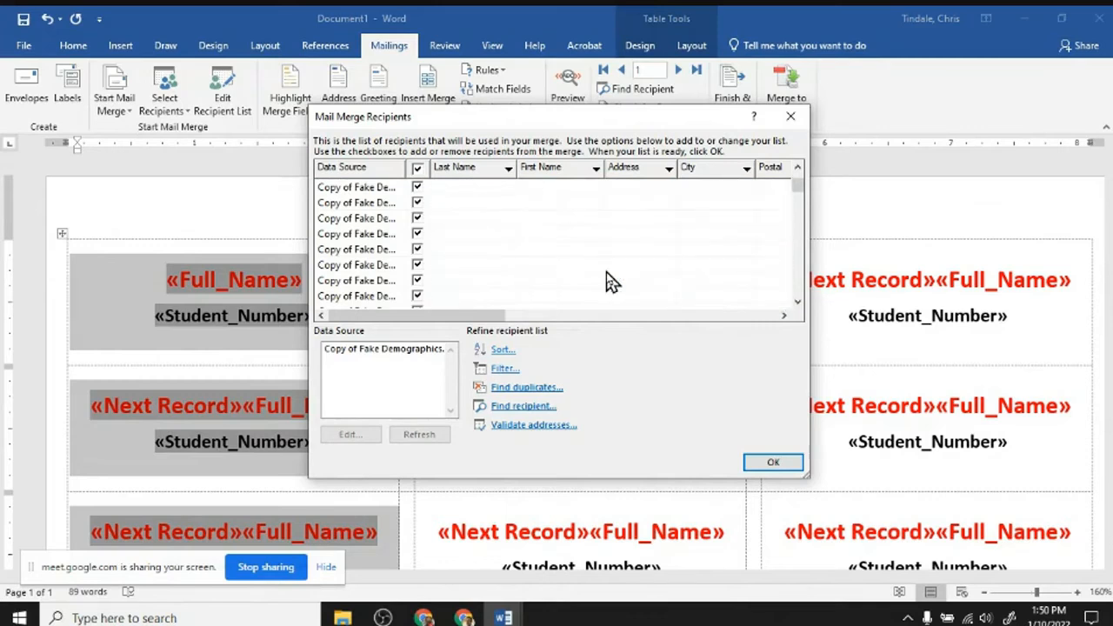
left_click_drag(797, 198, 808, 161)
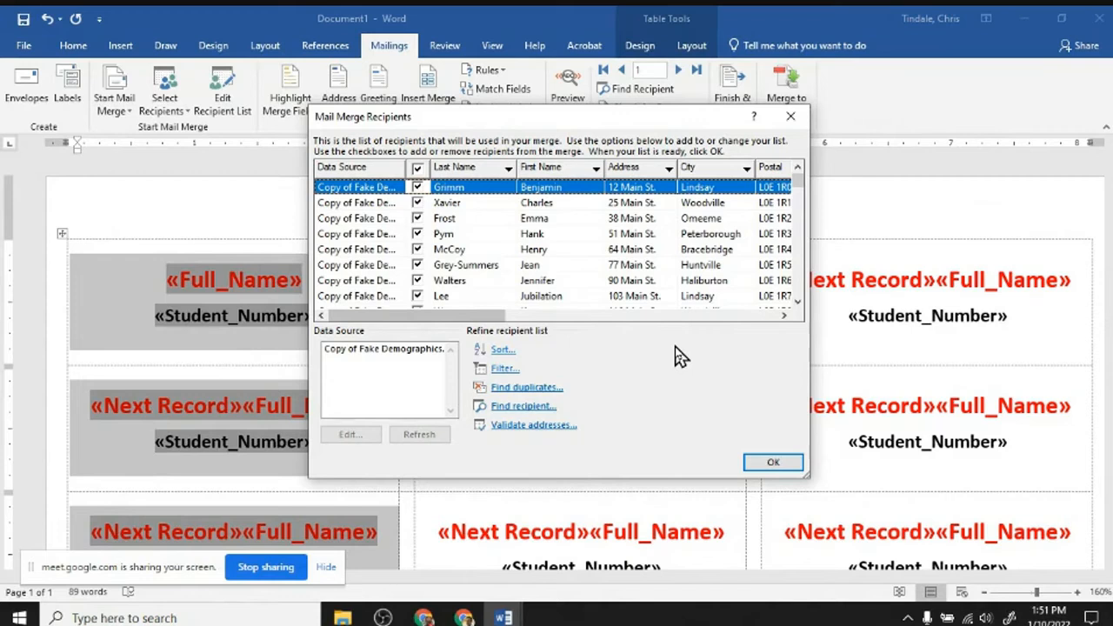
- Filter the recipient list to records whose Student Number is not blank, and accept the filtered list
left_click(492, 374)
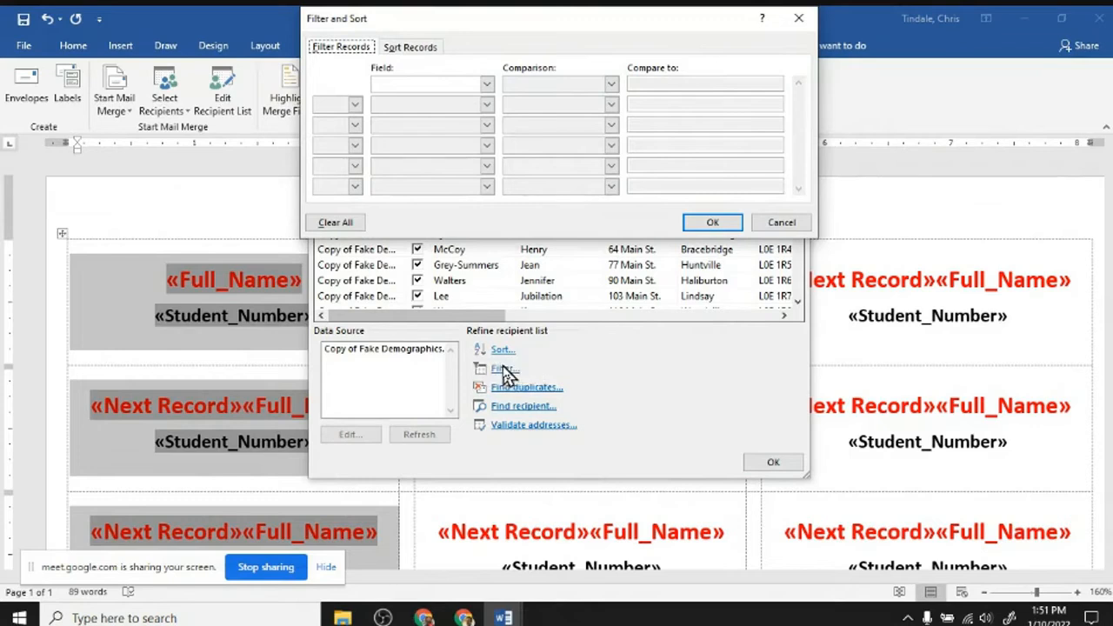
left_click(488, 84)
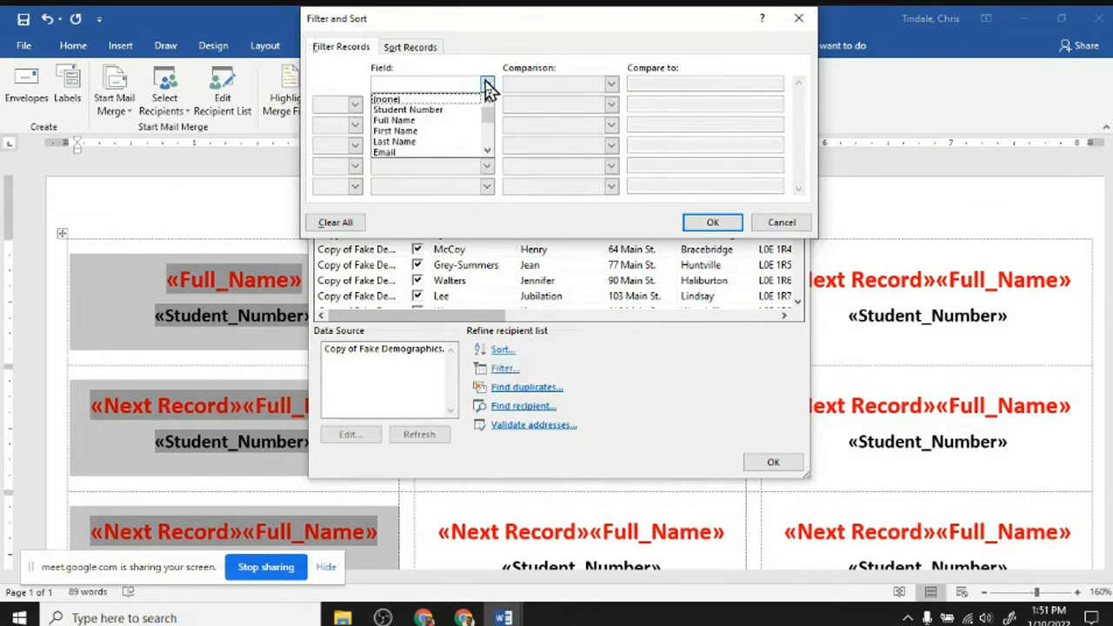
left_click(451, 111)
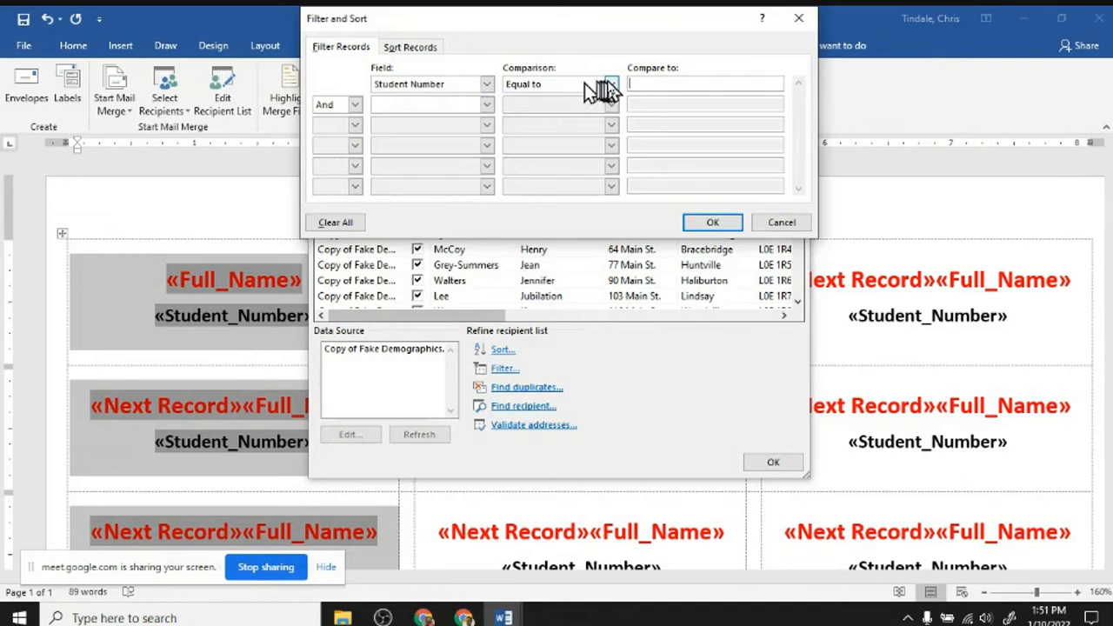
left_click(611, 84)
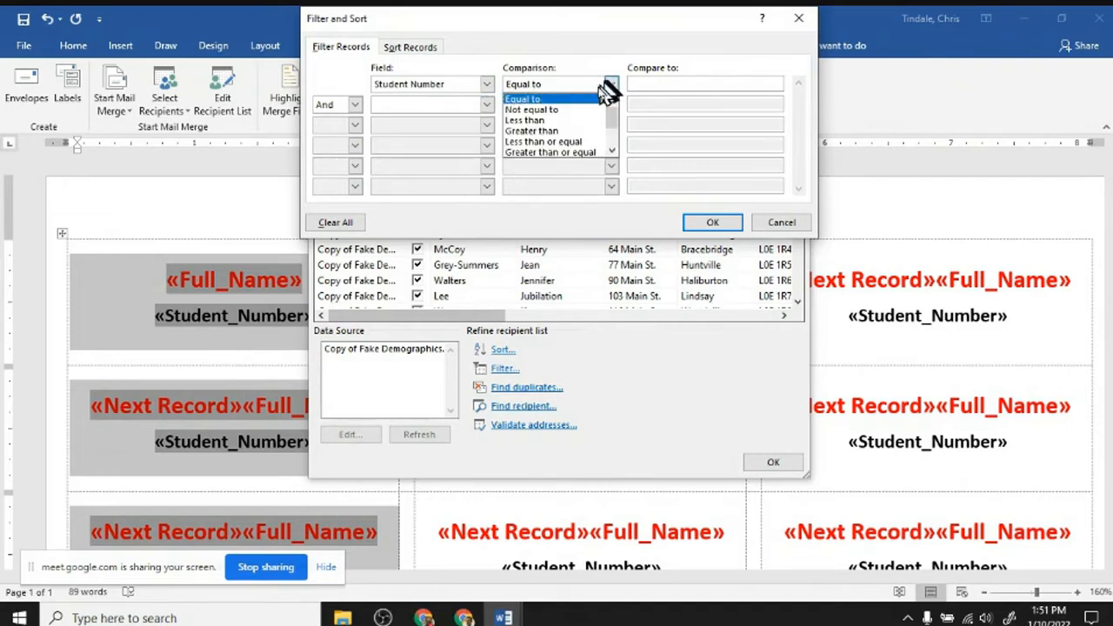
scroll(617, 139, "down", 2)
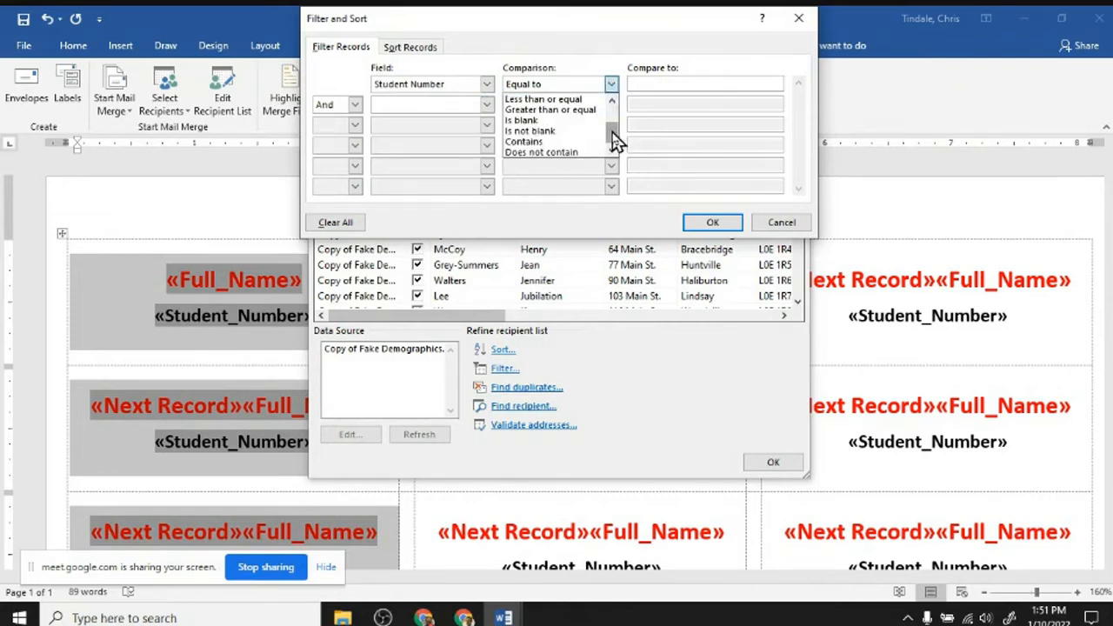
left_click(563, 131)
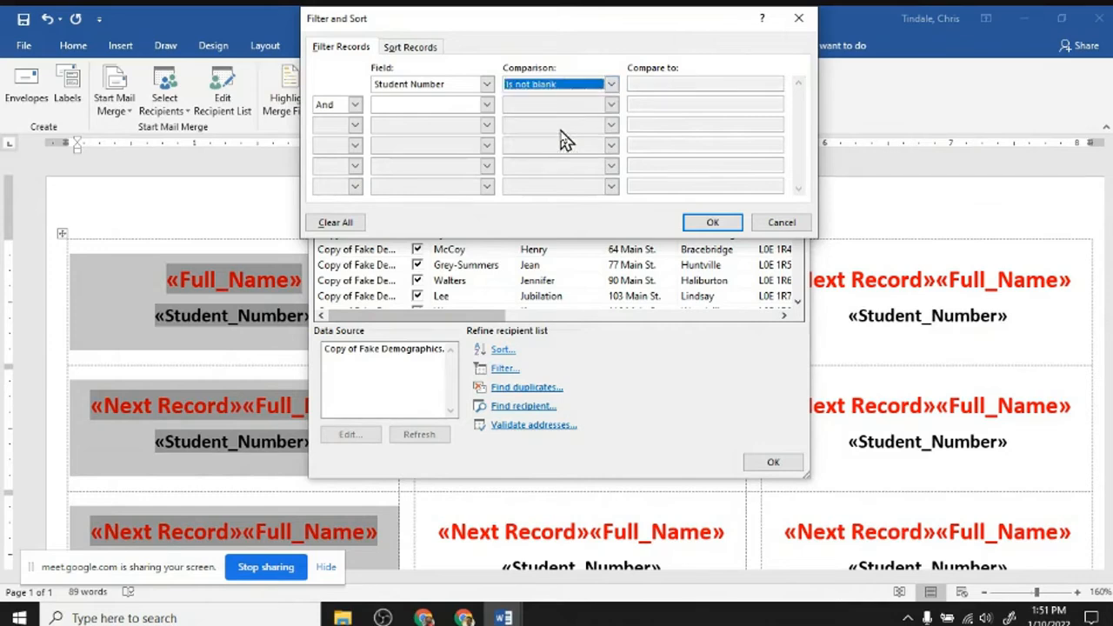
left_click(708, 225)
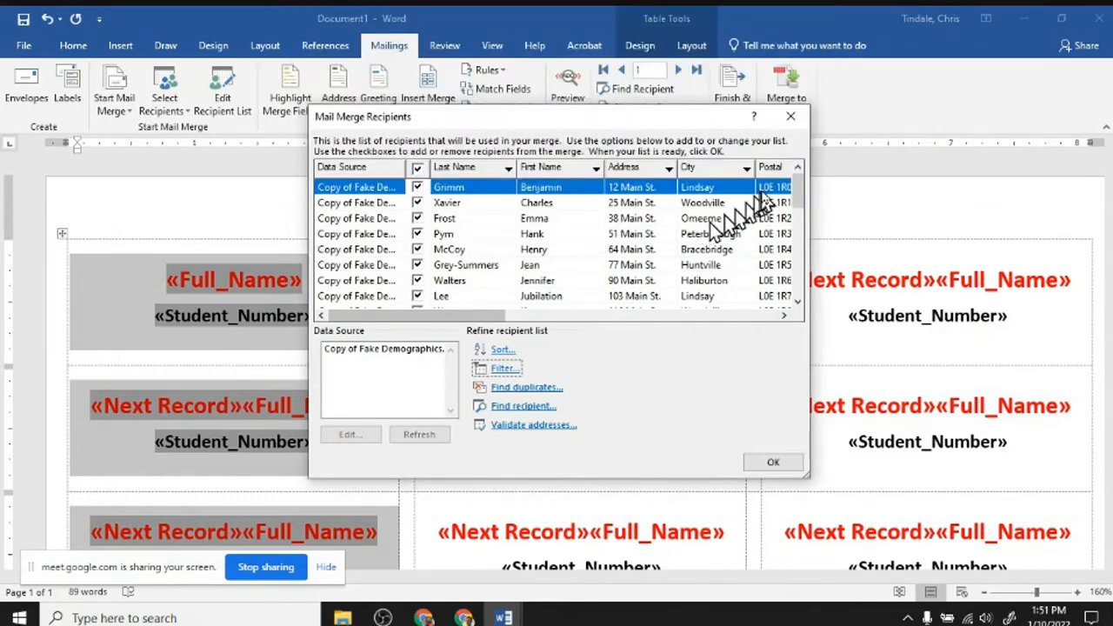
mouse_move(797, 198)
left_mouse_down()
mouse_move(802, 287)
mouse_move(797, 198)
left_mouse_up()
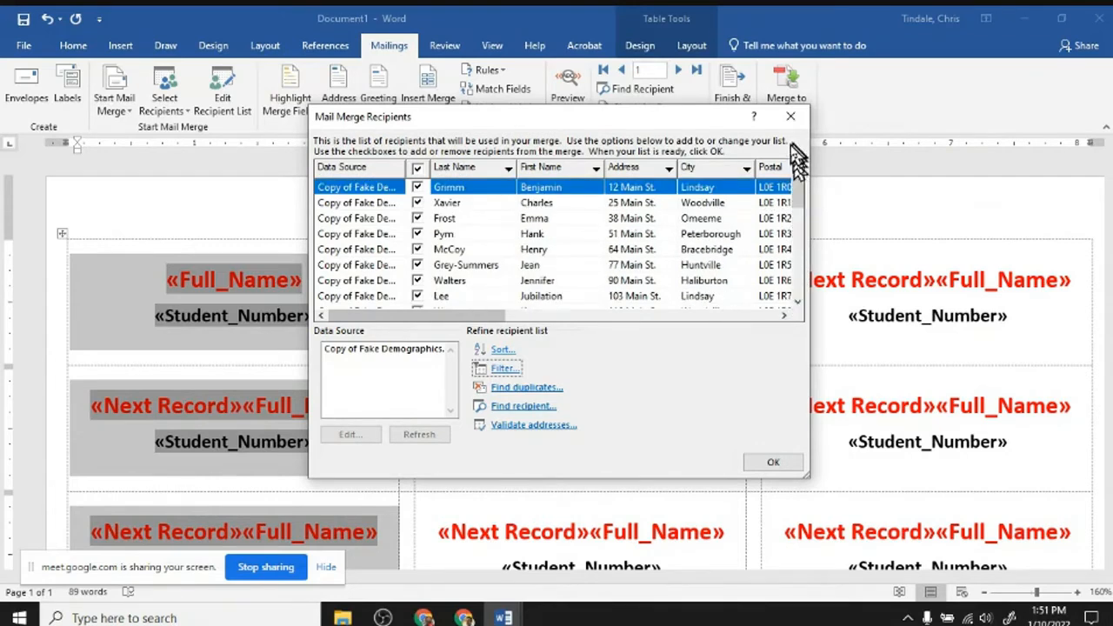
left_click(773, 463)
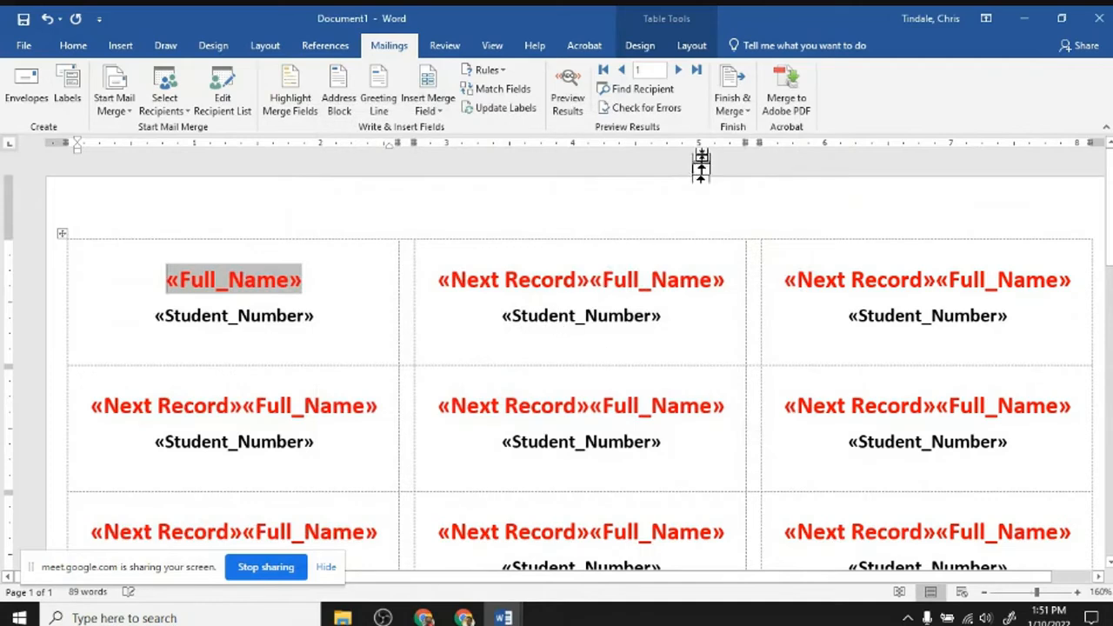
- Merge all records of the filtered recipient list into a new label document
left_click(733, 106)
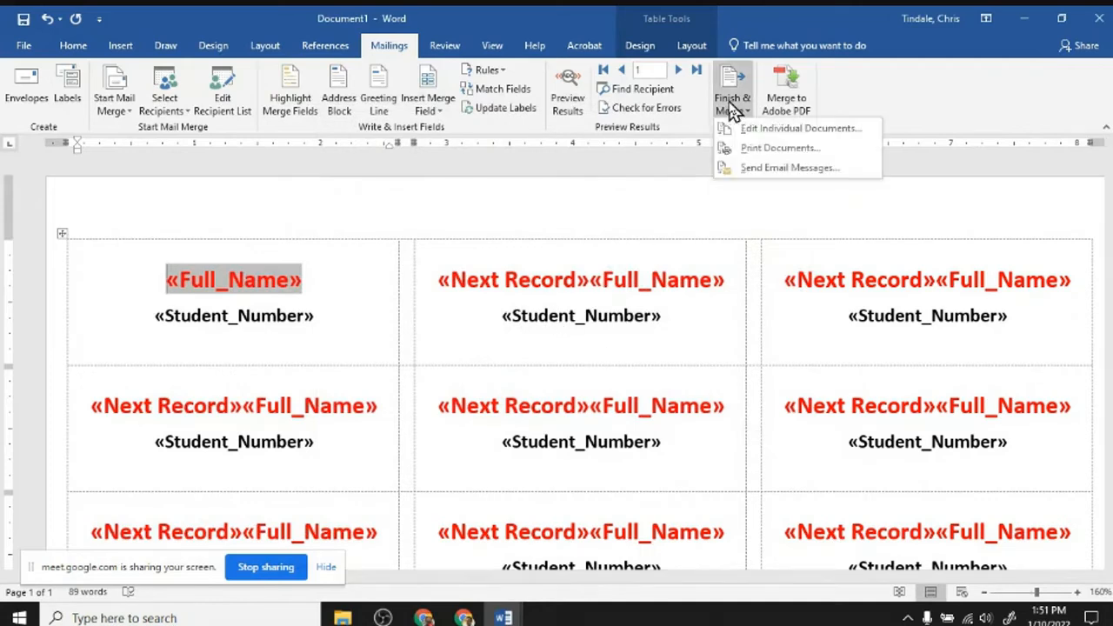
left_click(791, 130)
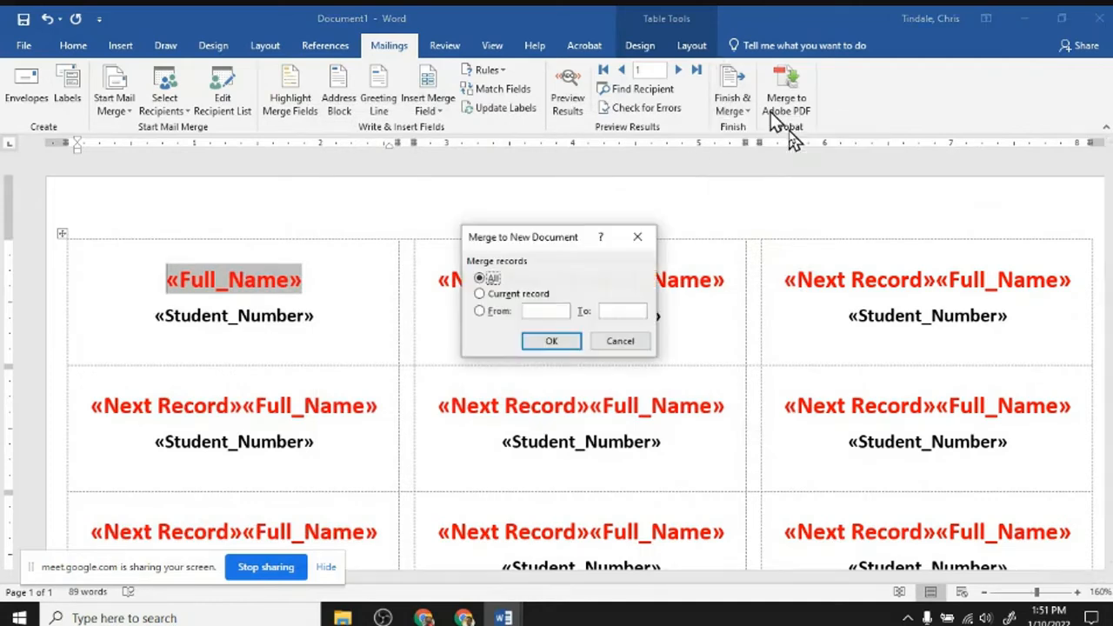
left_click(541, 345)
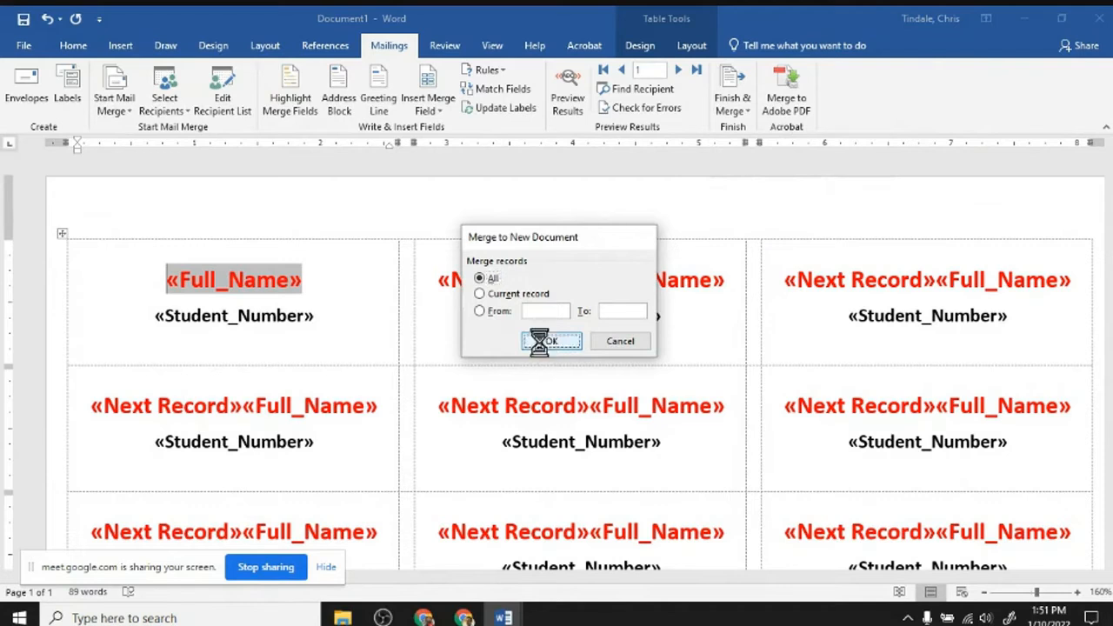
- Check the filtered label document from end to start, and return to the label sheet with the merge fields
scroll(541, 344, "down", 10)
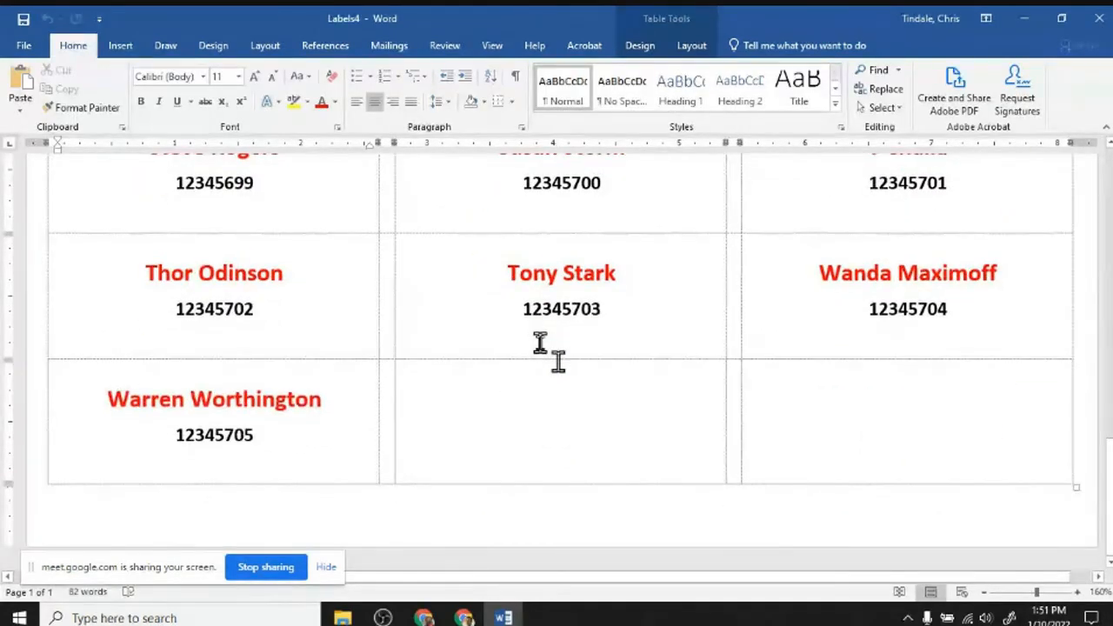
scroll(540, 343, "up", 10)
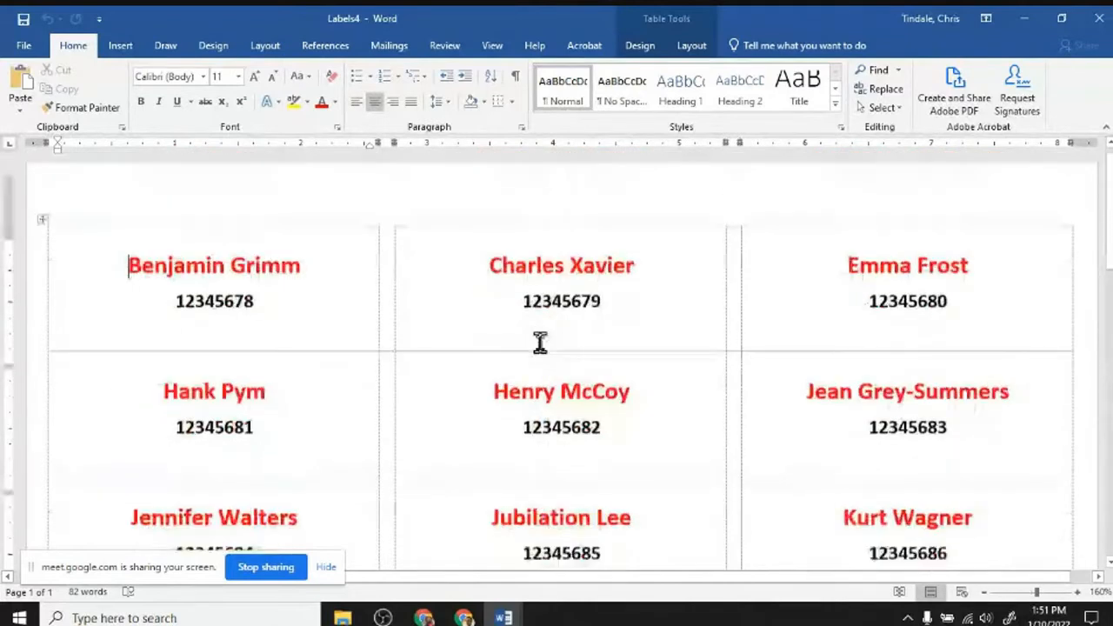
scroll(540, 342, "up", 1)
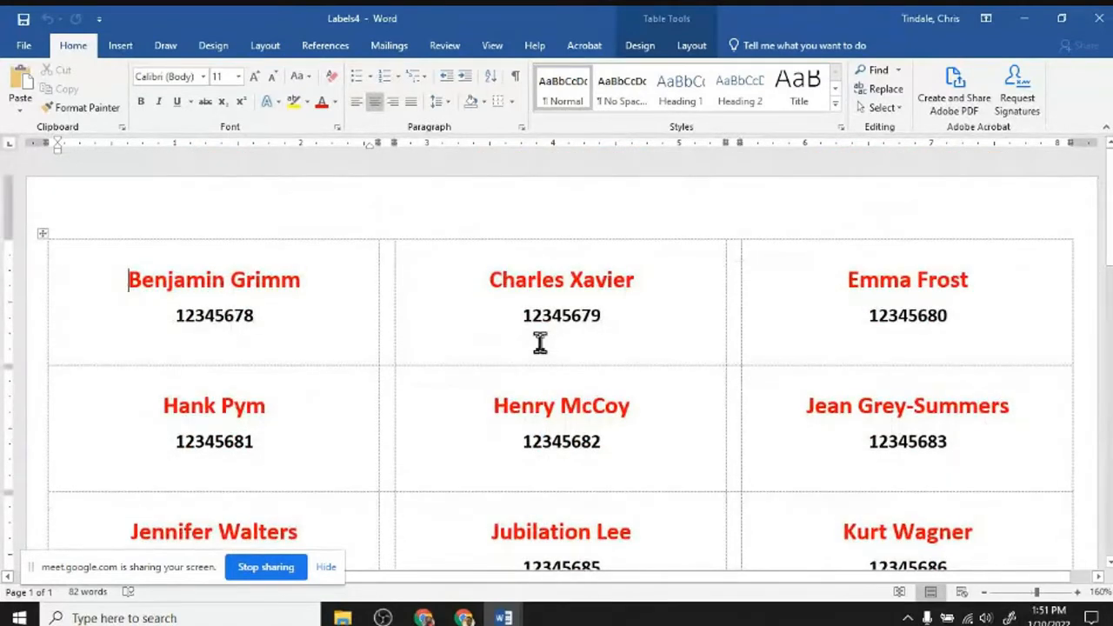
left_click(1016, 15)
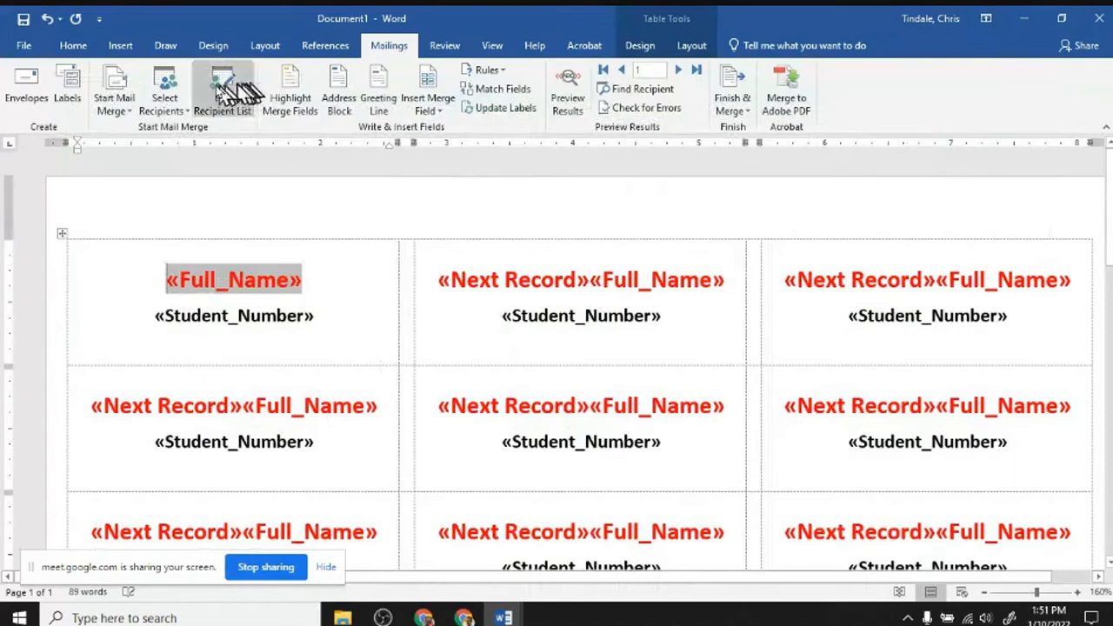
- Review the filtered recipient list once more, close it, and switch to the Google Meet window in Chrome
left_click(221, 94)
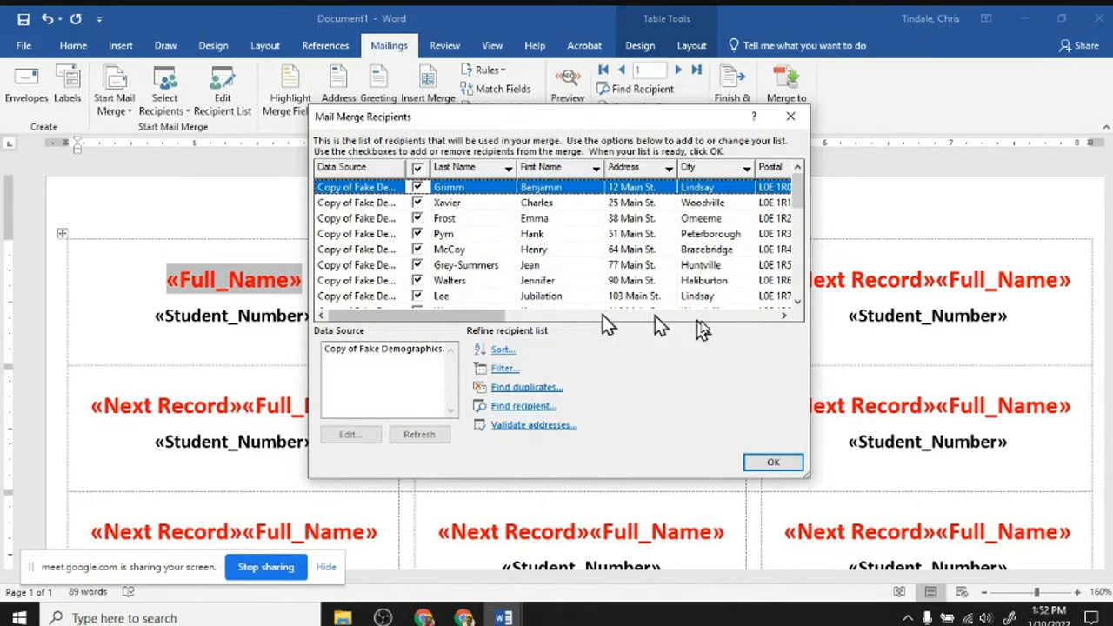
left_click(779, 464)
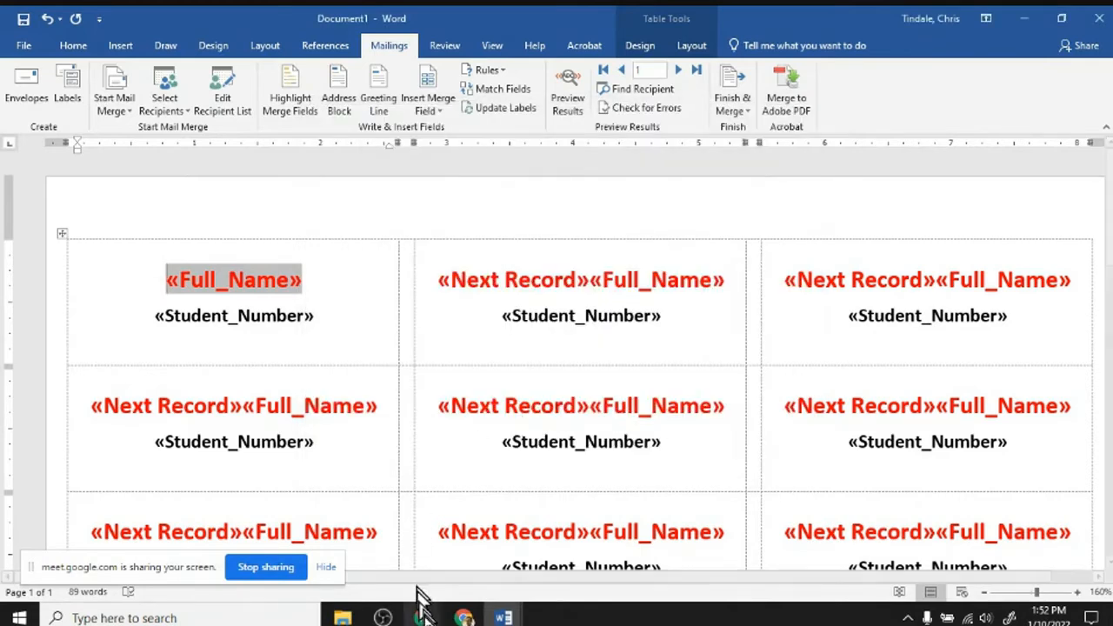
mouse_move(423, 613)
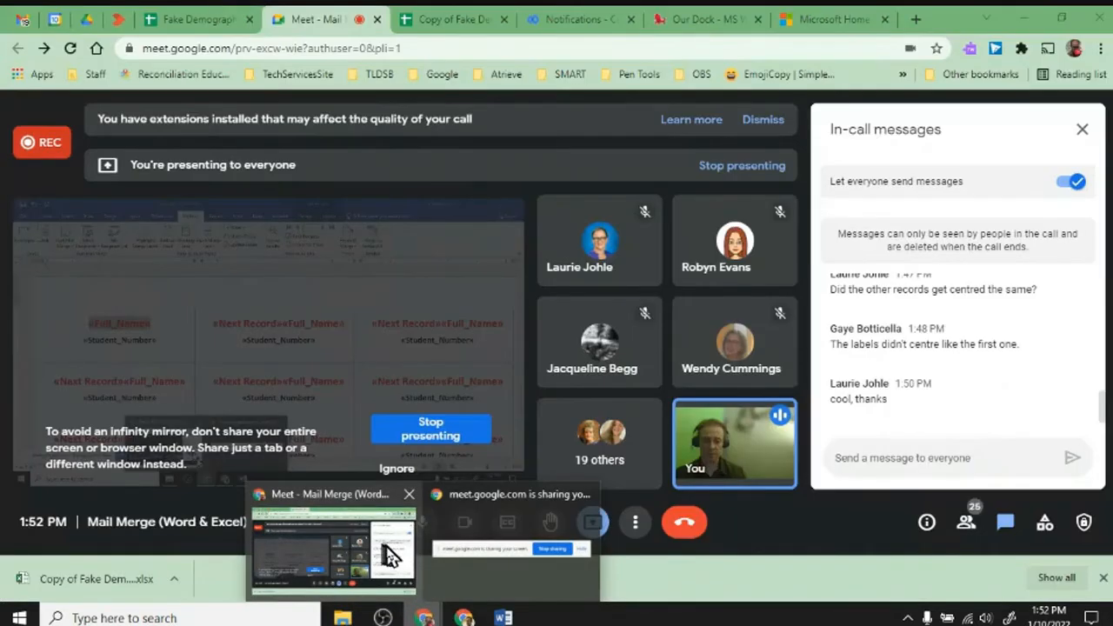
left_click(388, 553)
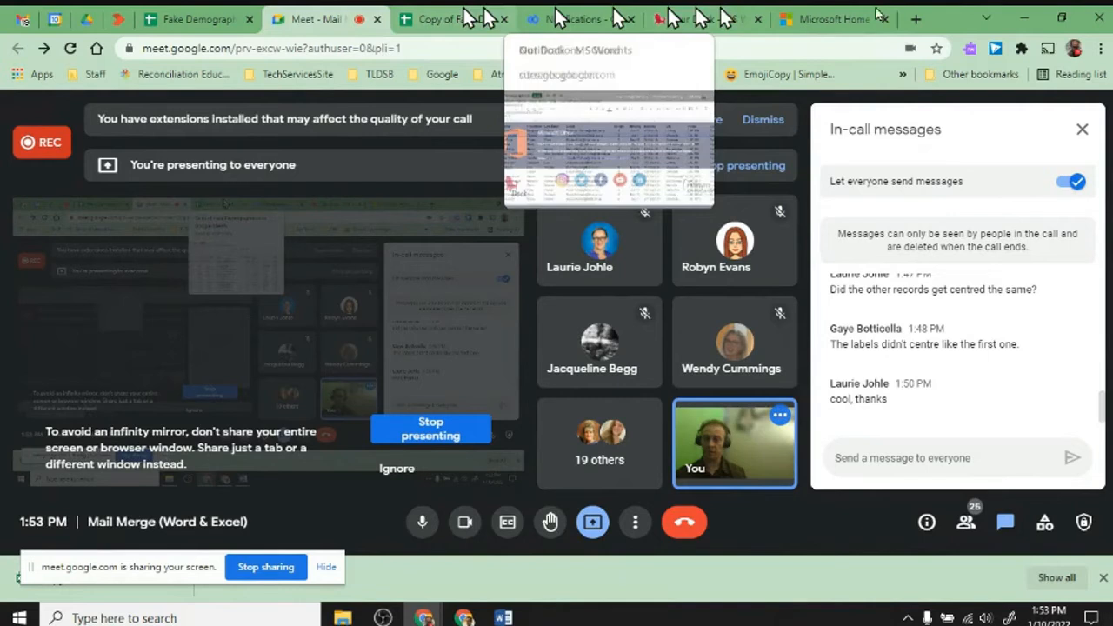
- Switch to the Word label document and browse the templates available for a new document
key("alt+Tab")
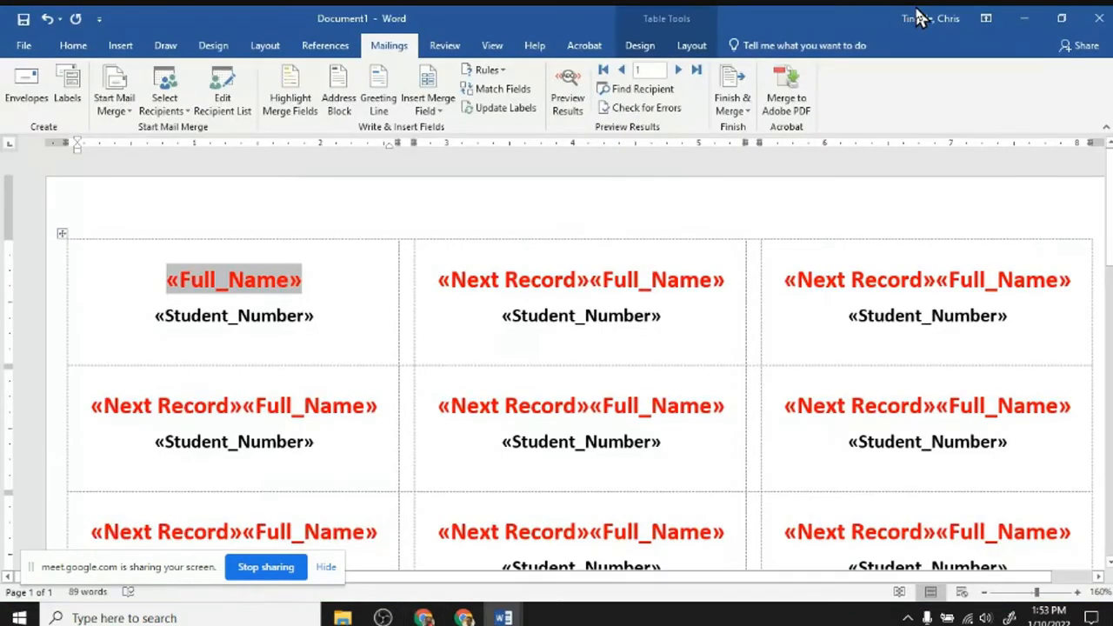
left_click(25, 48)
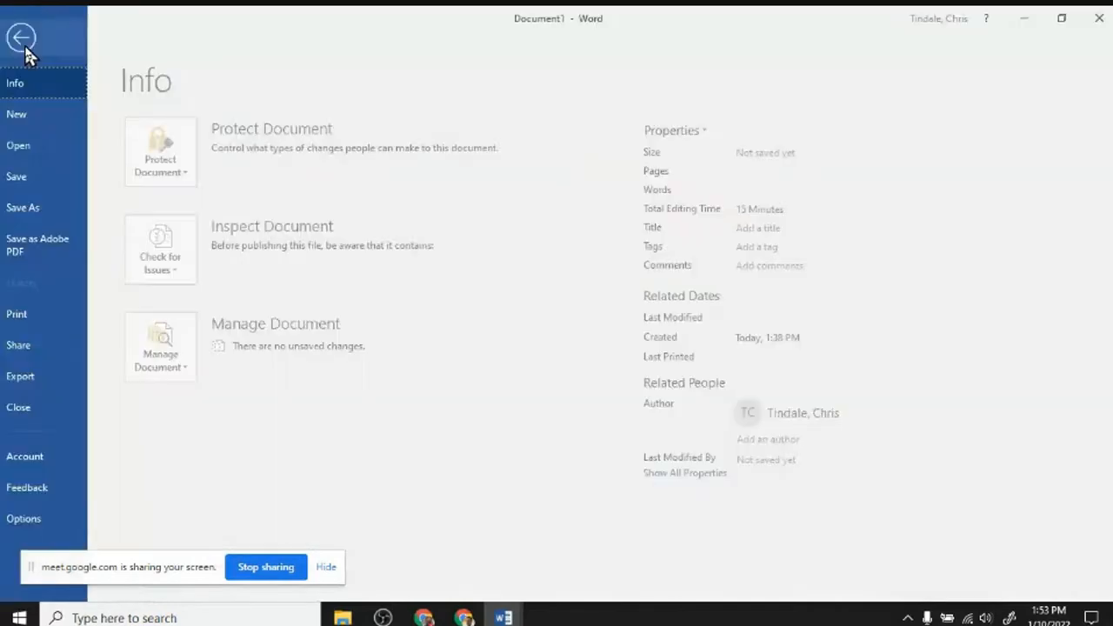
left_click(24, 127)
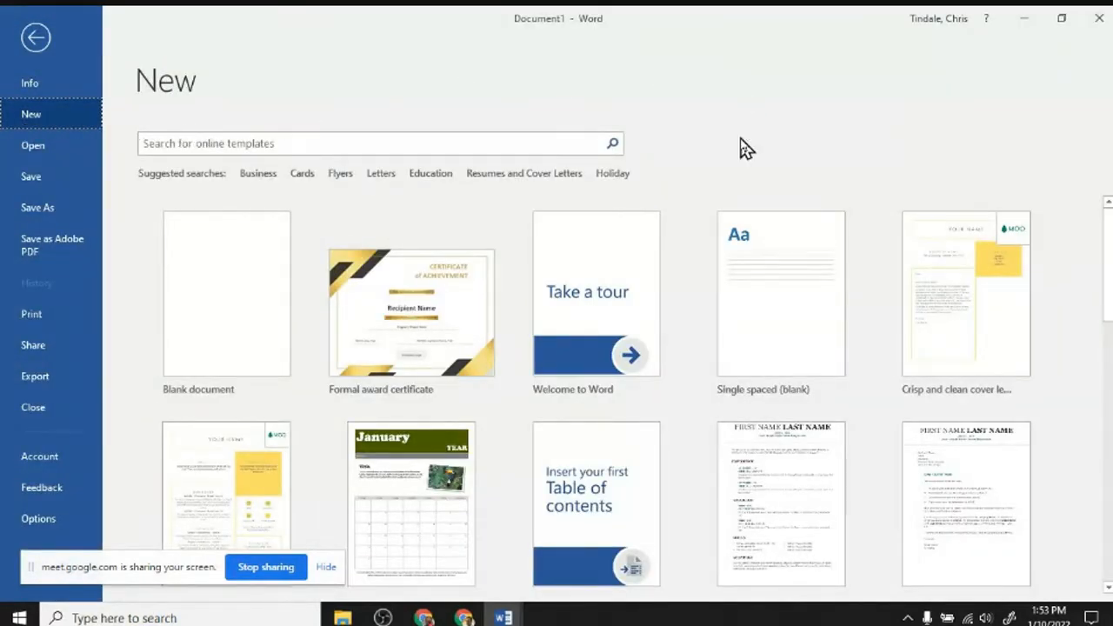
scroll(678, 350, "down", 3)
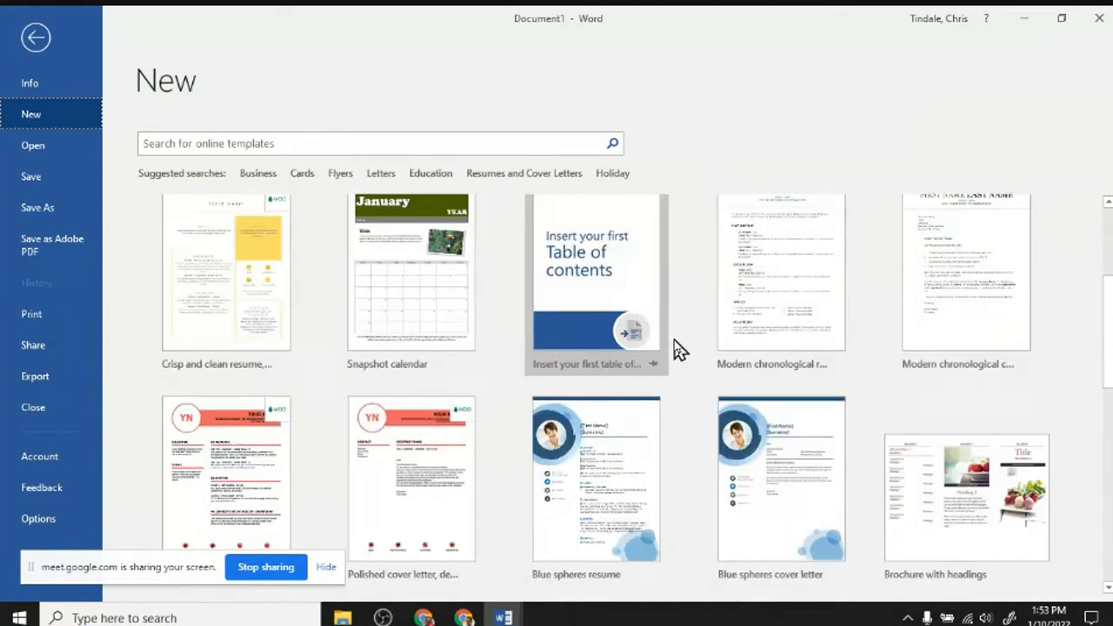
scroll(679, 350, "down", 8)
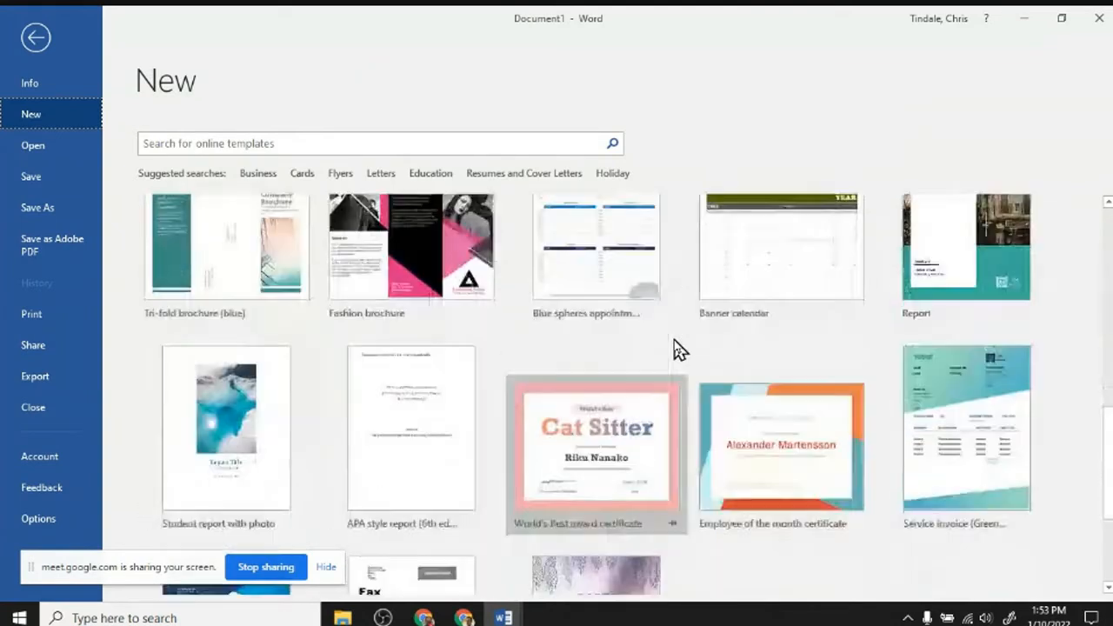
scroll(678, 350, "down", 1)
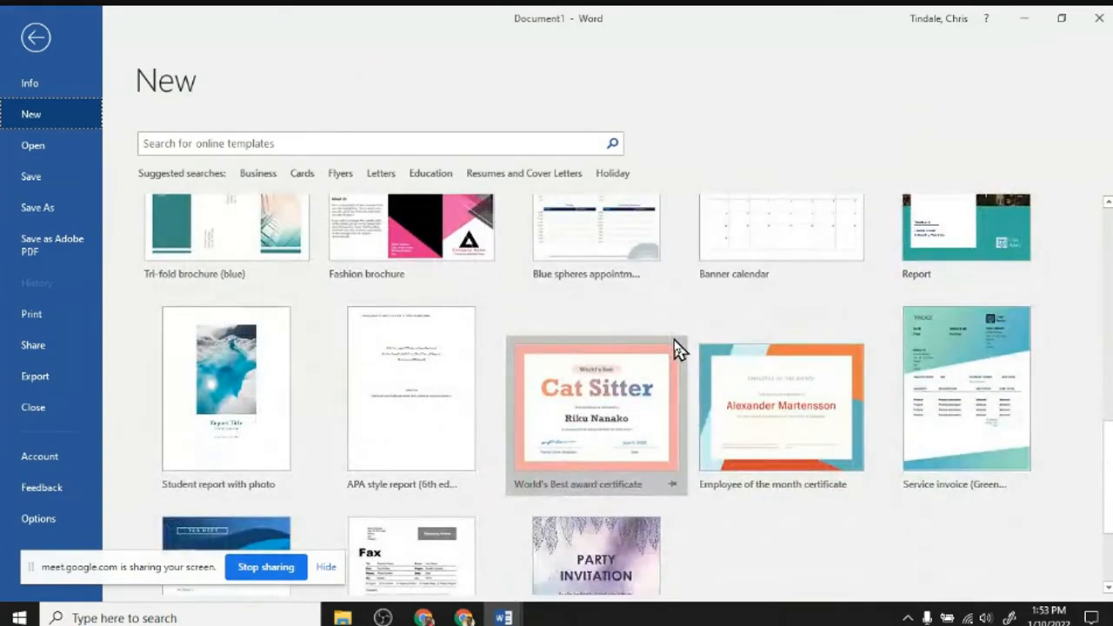
scroll(678, 350, "up", 7)
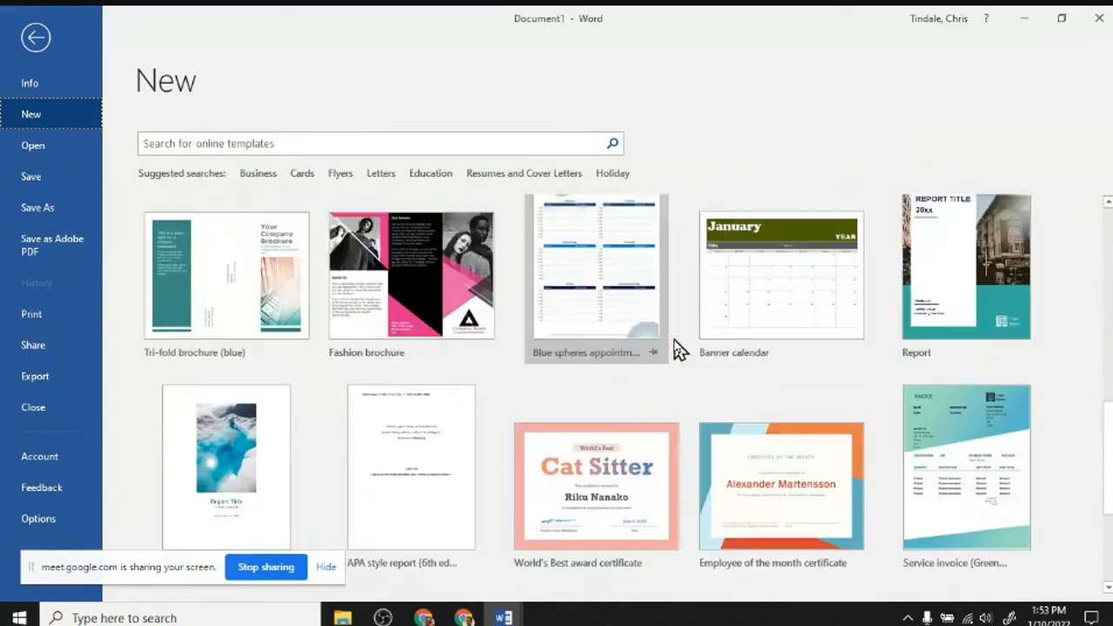
scroll(678, 349, "up", 3)
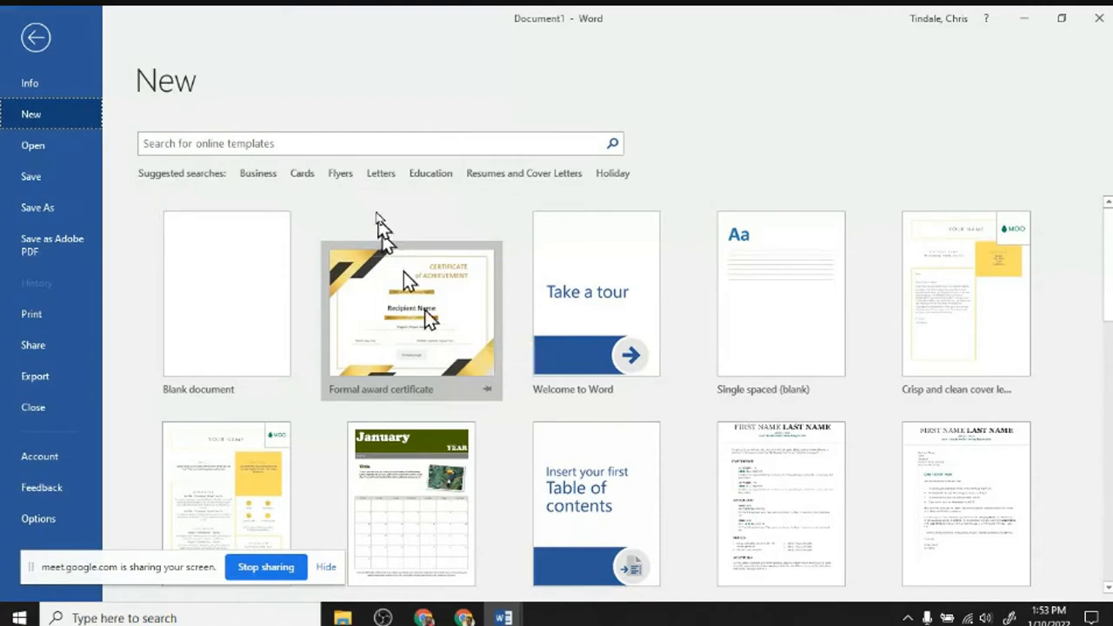
- Search the online templates for "award" and create a document from the Formal award certificate template
left_click(369, 144)
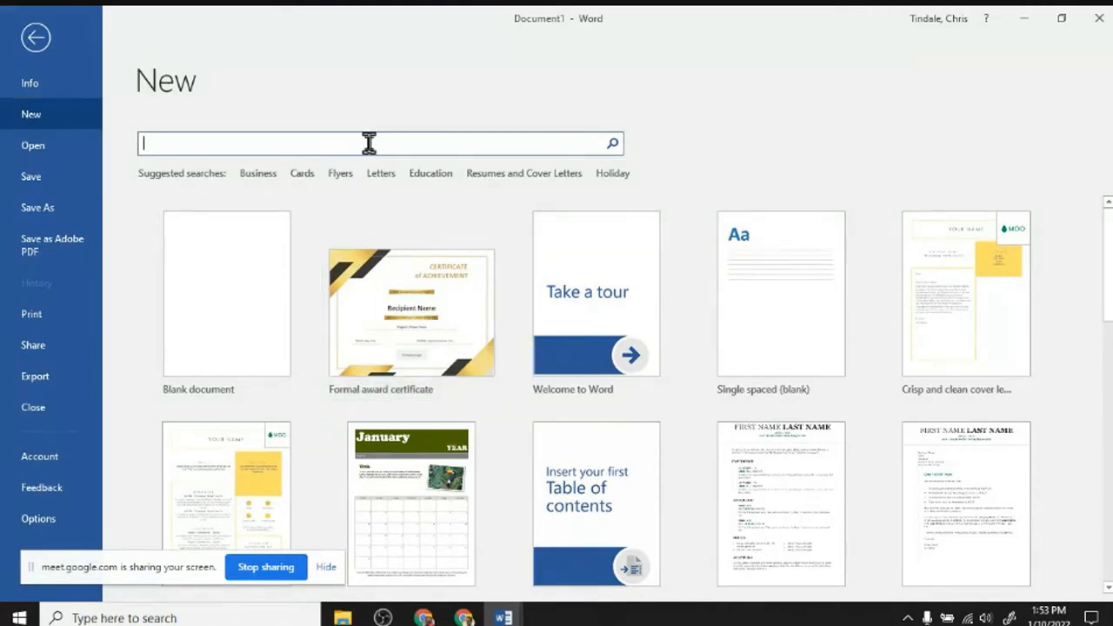
type("award")
key("Return")
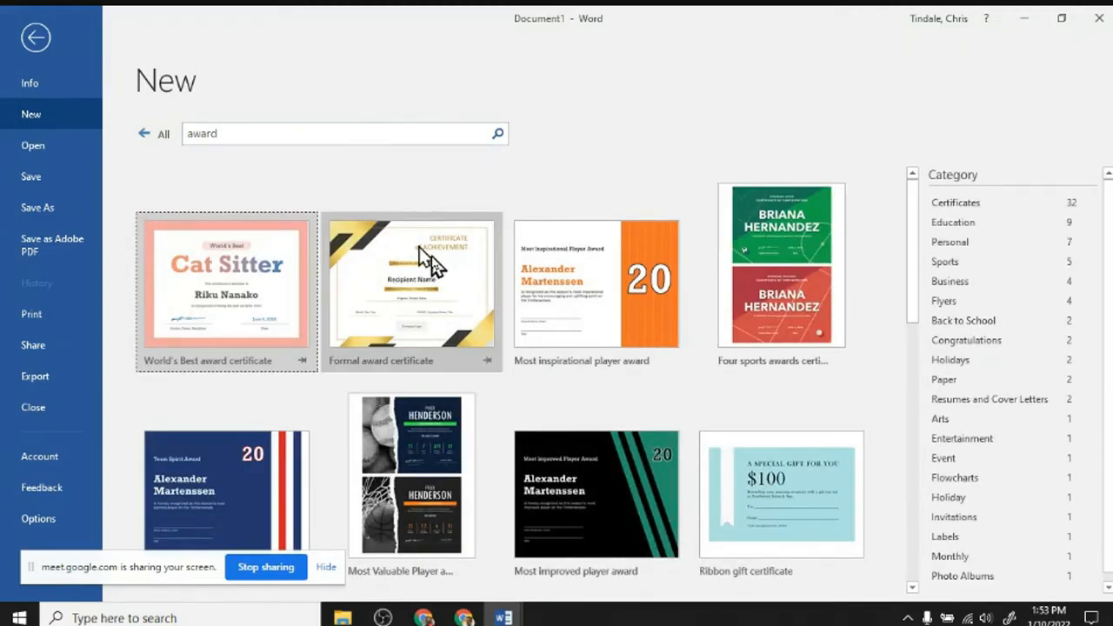
left_click(419, 307)
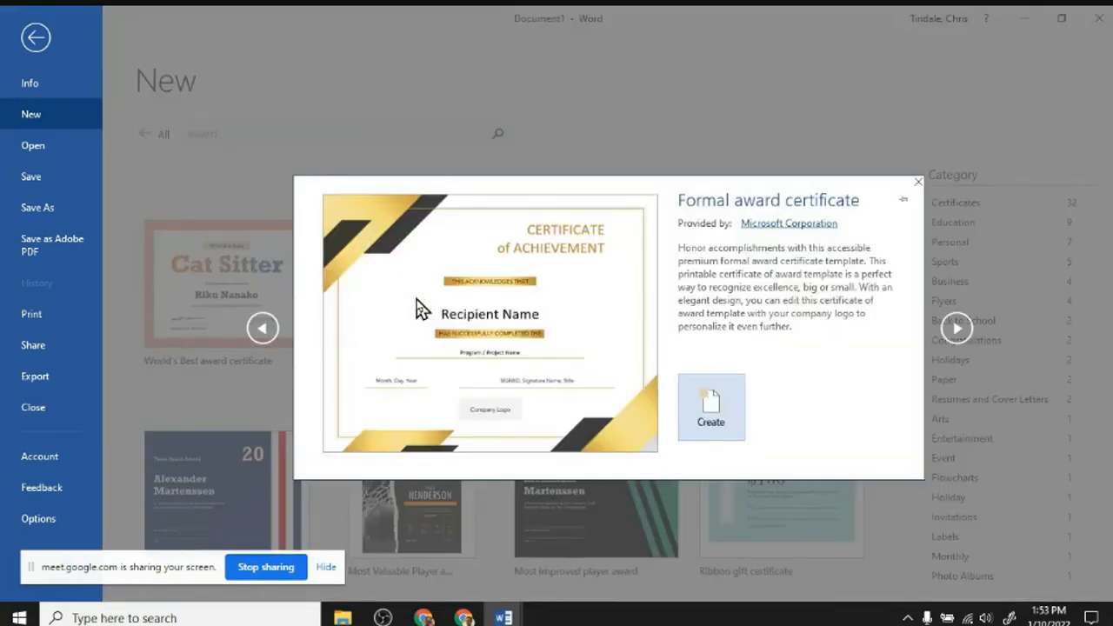
left_click(711, 405)
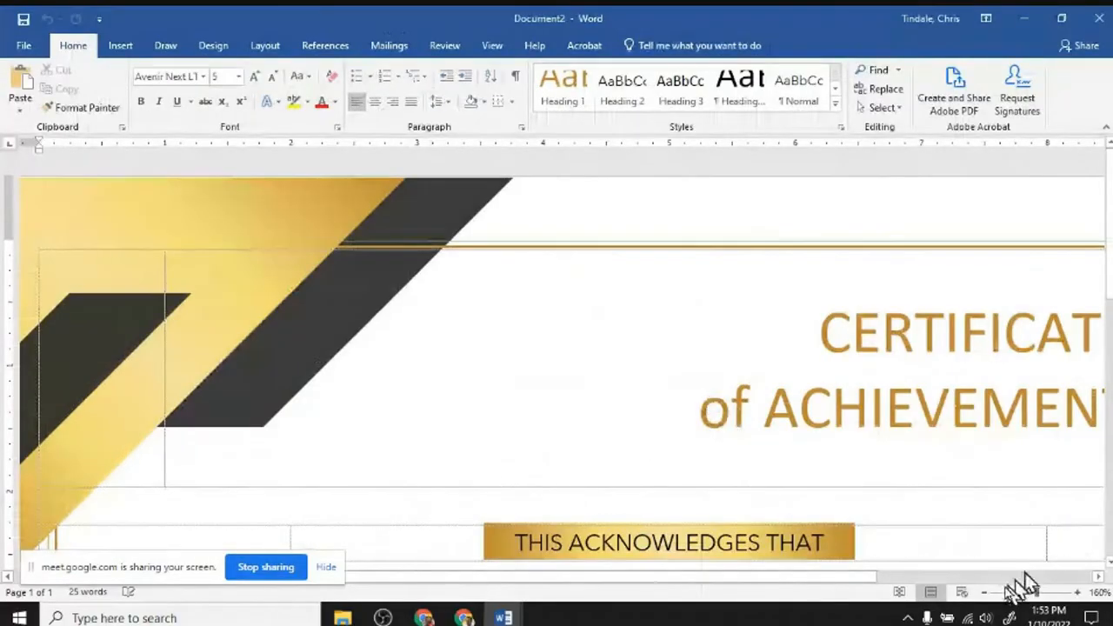
- Examine the whole certificate layout at 80% zoom, down to the company logo area
left_click(986, 594)
left_click(986, 594)
left_click(986, 594)
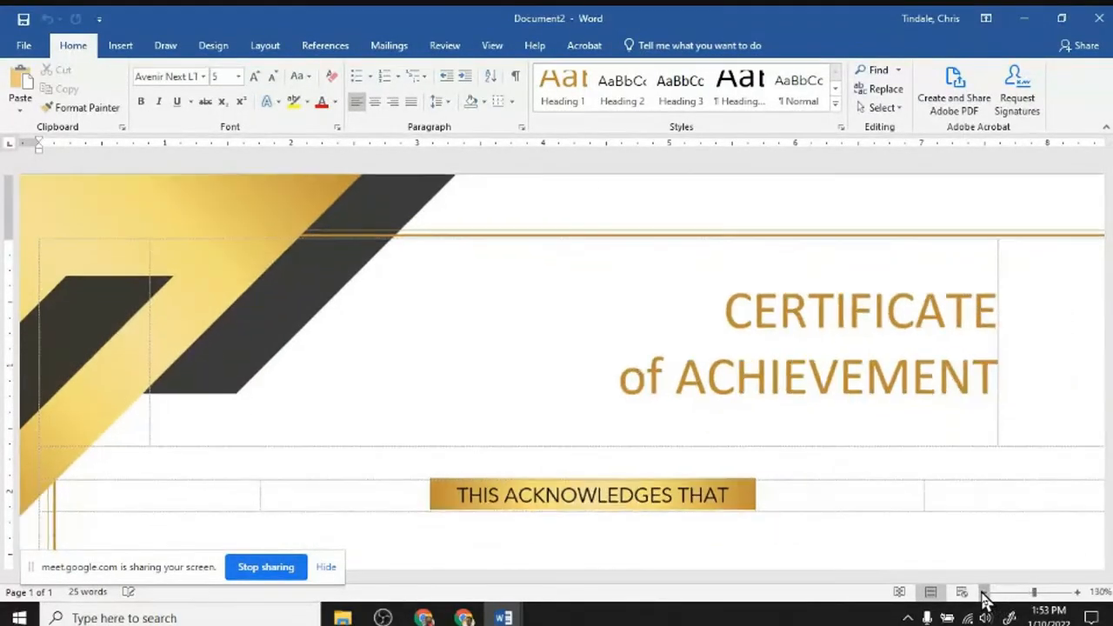
left_click(986, 594)
left_click(986, 594)
left_click(986, 594)
left_click(986, 593)
left_click(986, 594)
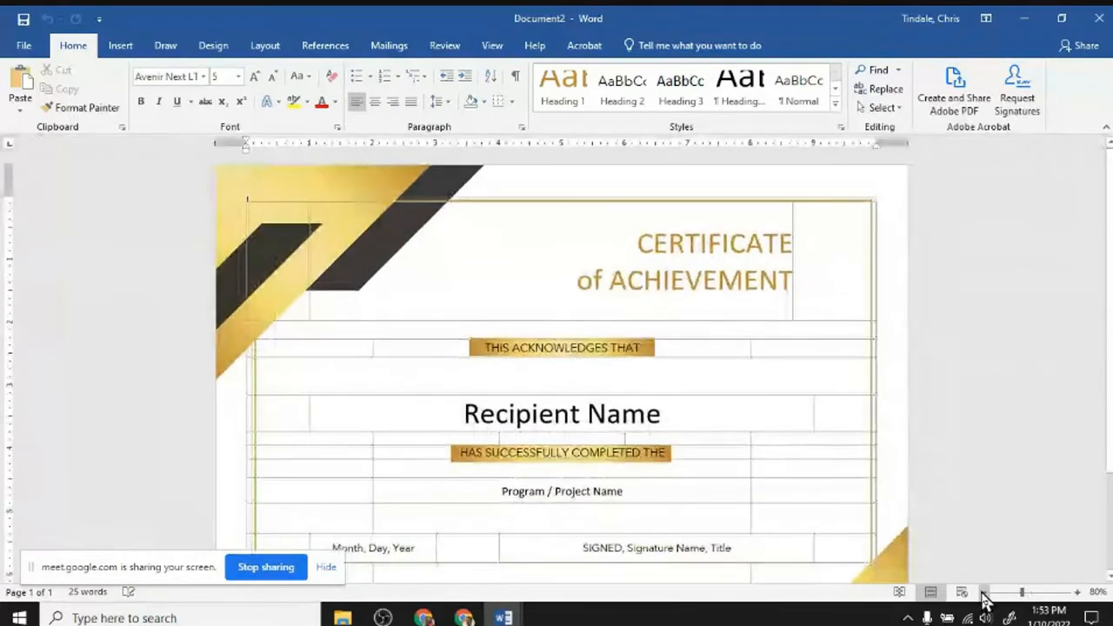
scroll(956, 414, "down", 1)
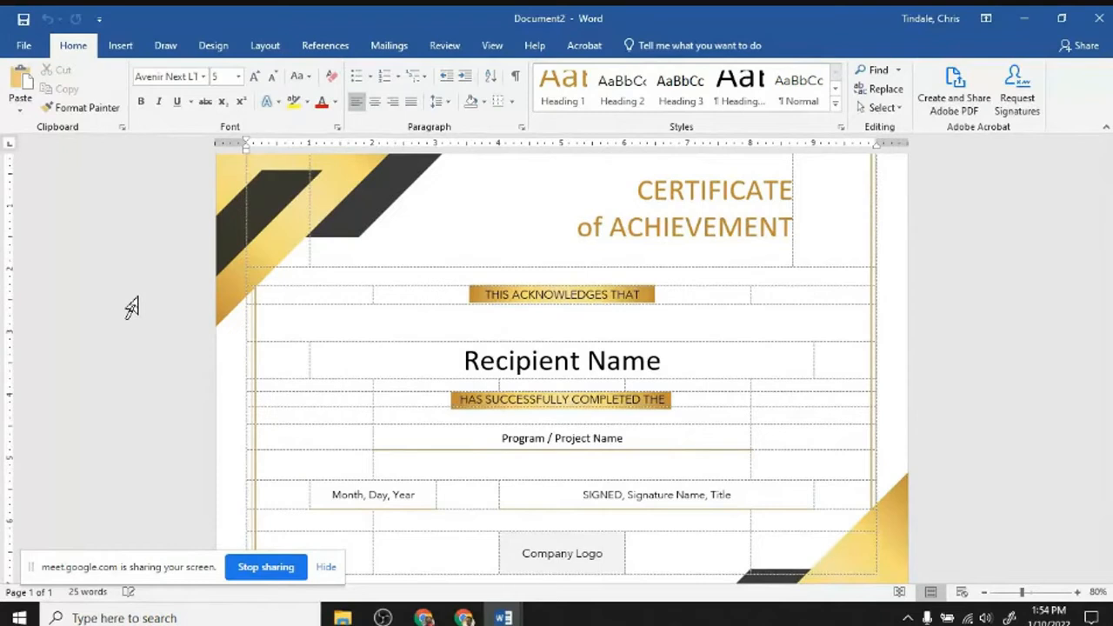
- Connect the certificate to the existing recipient list Copy of Fake Demographics from the Merge Example folder, accepting its sheet
left_click(372, 51)
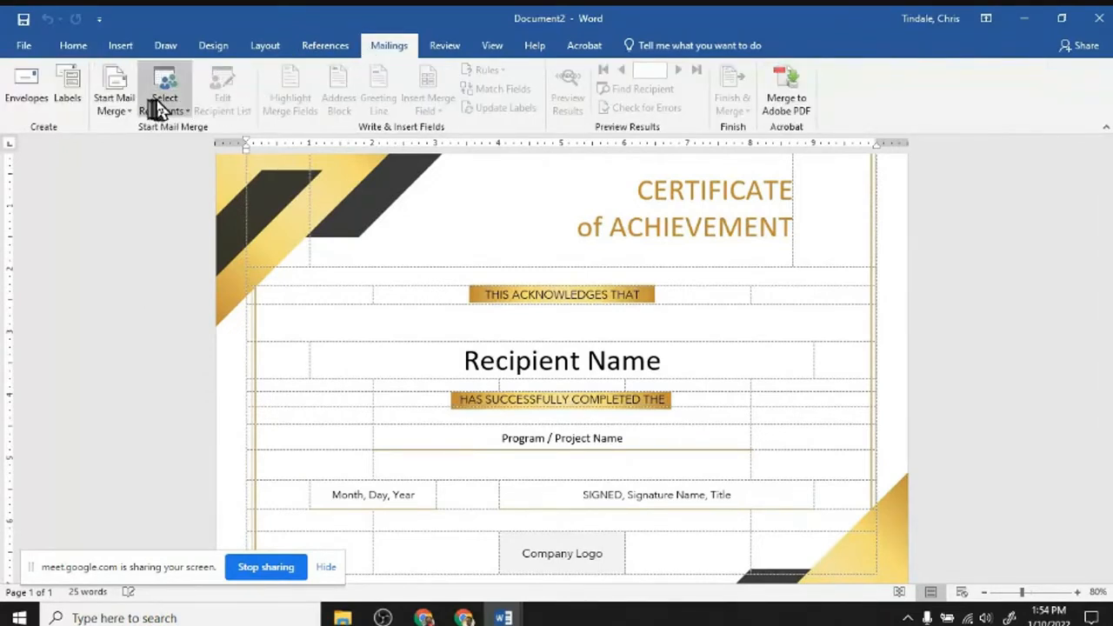
left_click(161, 108)
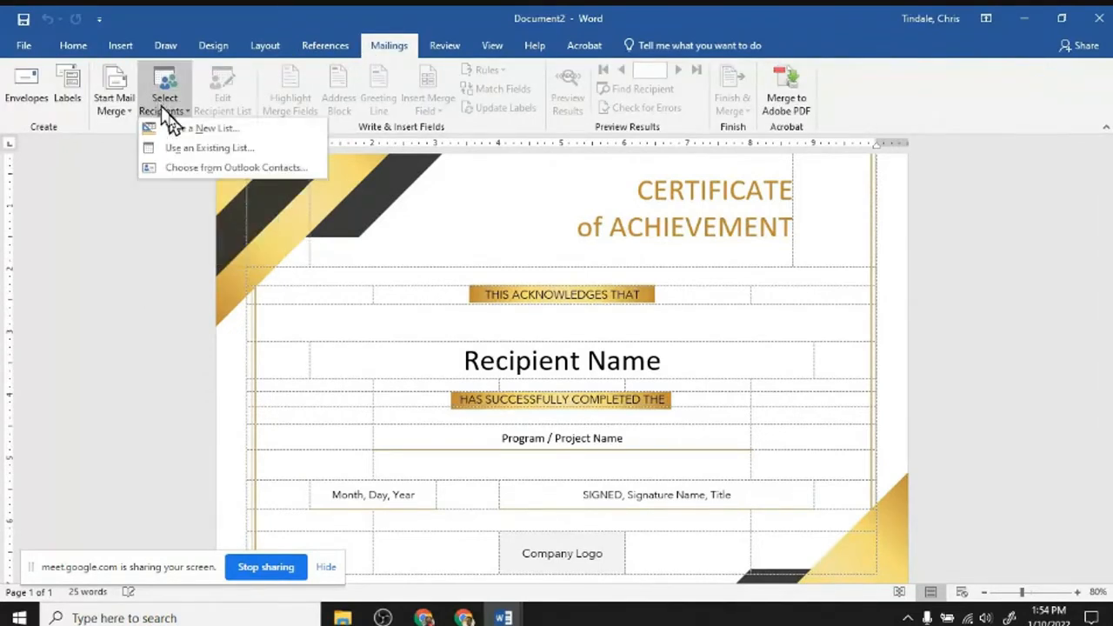
left_click(208, 148)
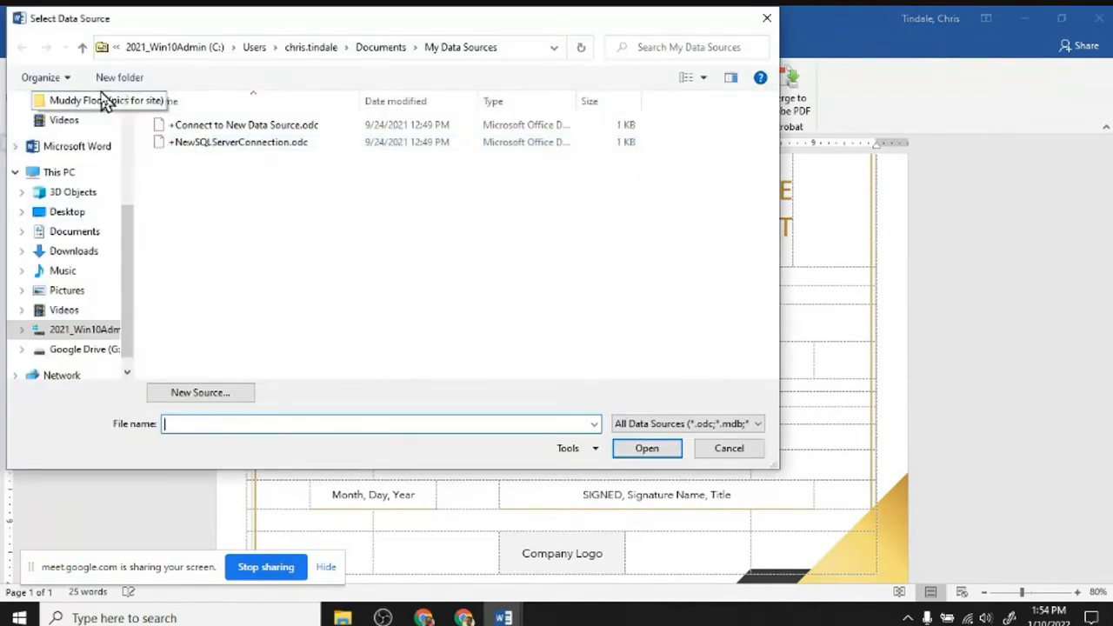
scroll(113, 109, "up", 4)
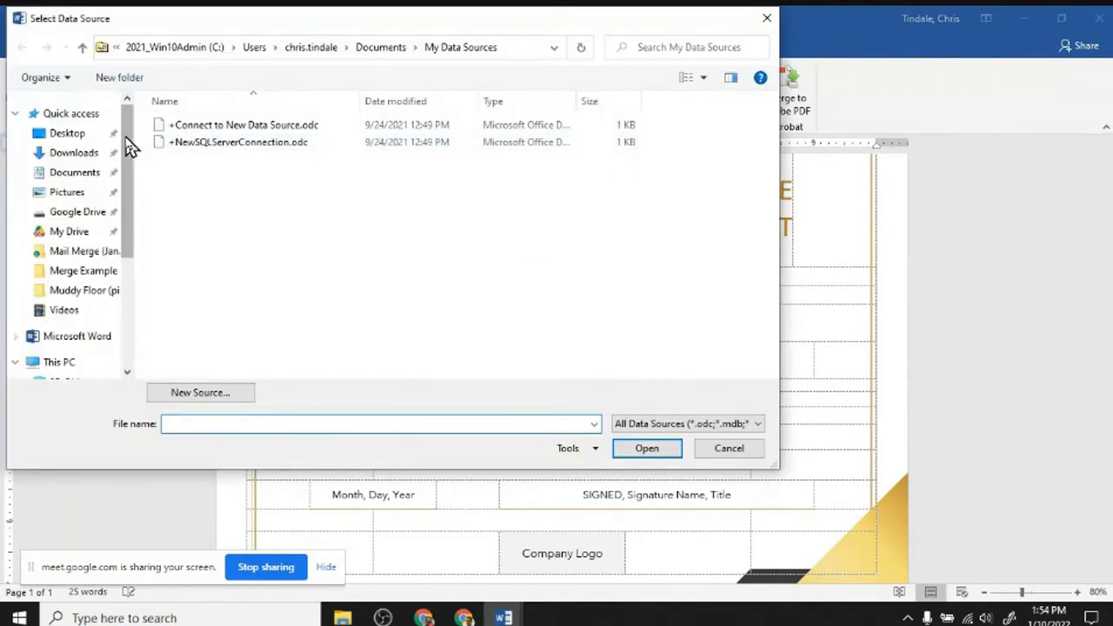
left_click(80, 271)
left_click(222, 129)
double_click(222, 132)
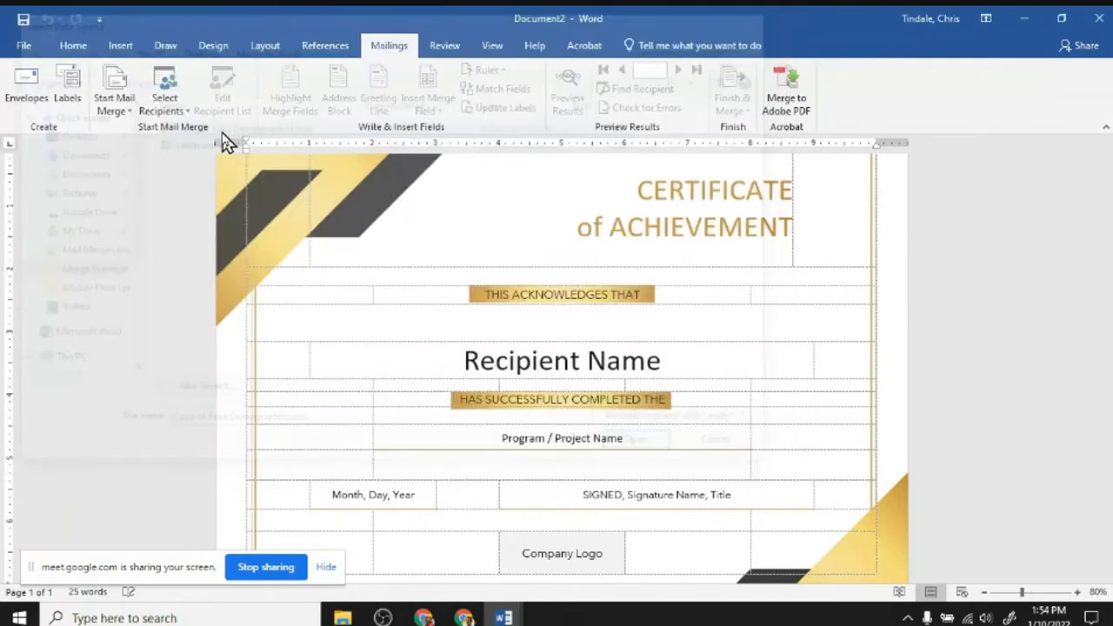
left_click(654, 372)
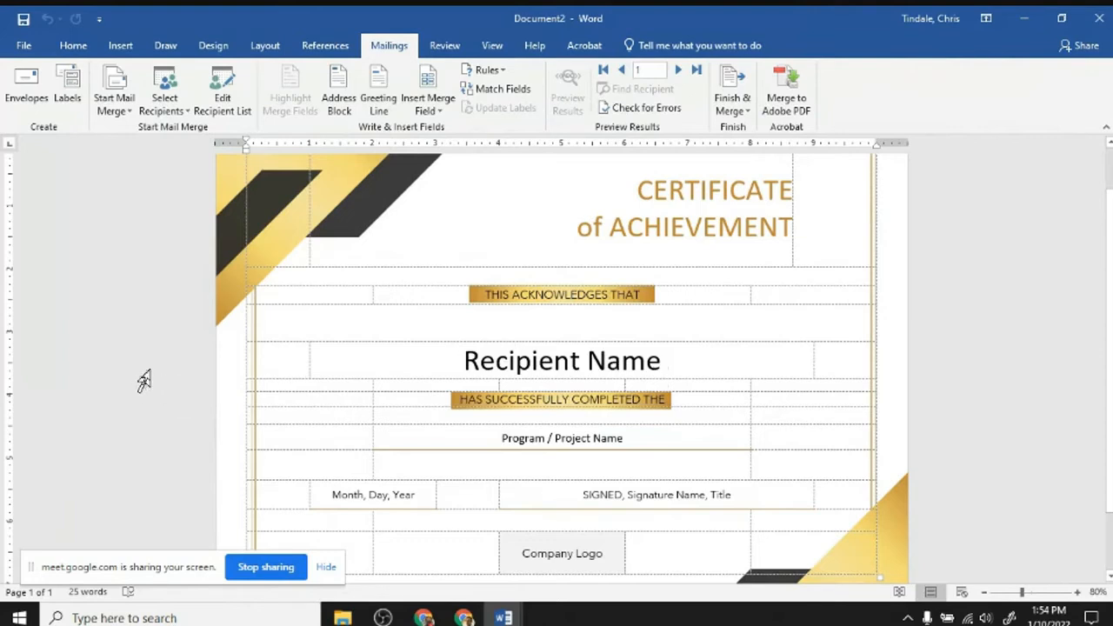
- Replace the Recipient Name placeholder on the certificate with the Full_Name merge field
left_click(467, 360)
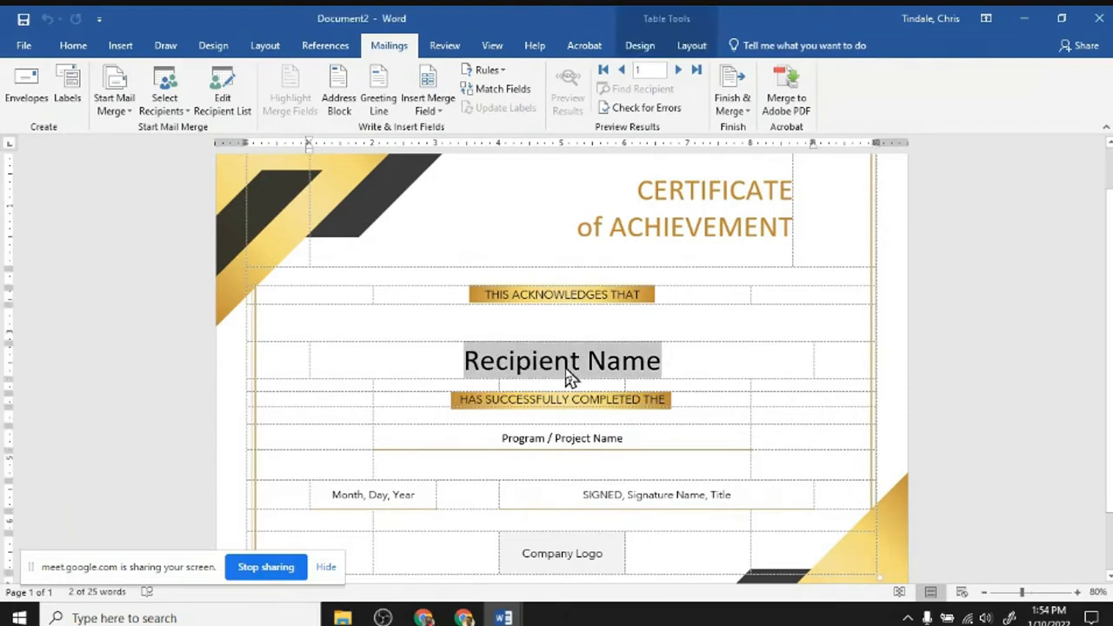
key("Delete")
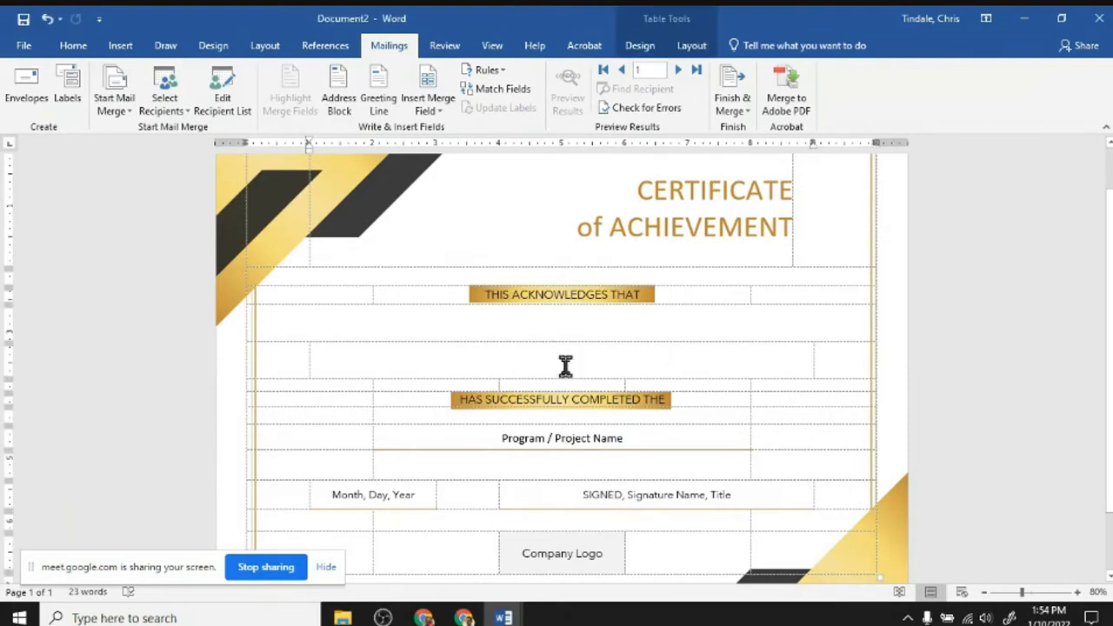
left_click(428, 110)
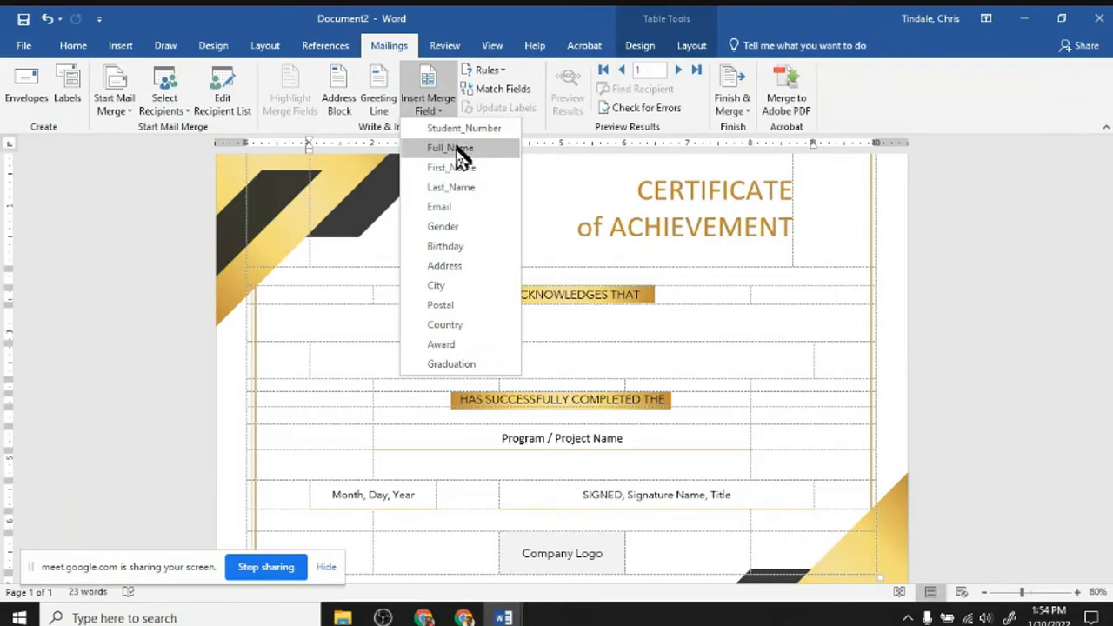
left_click(459, 149)
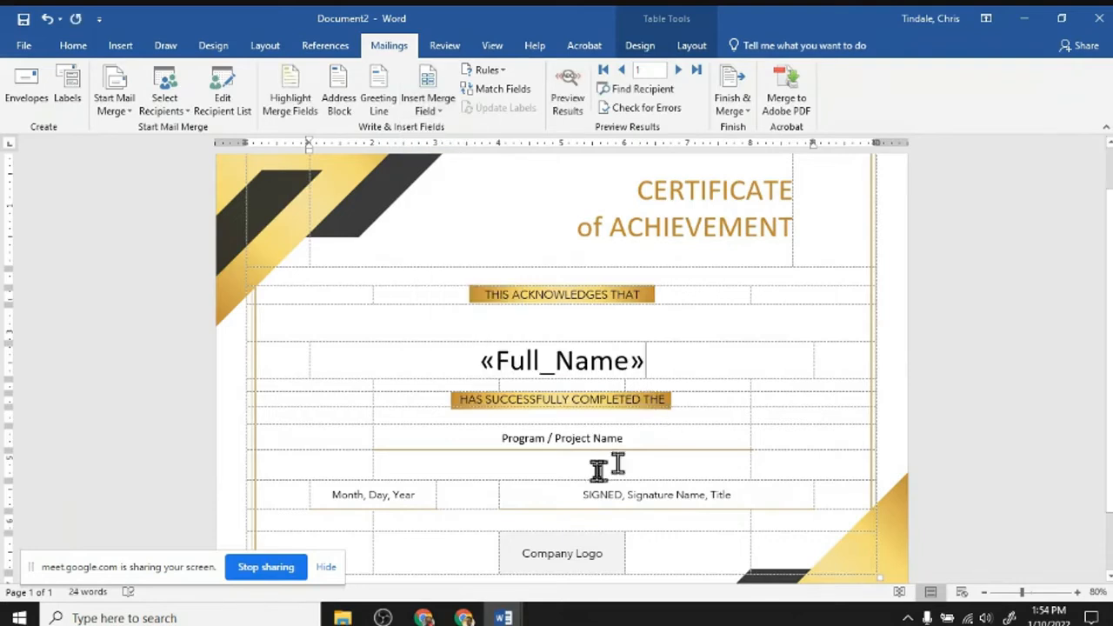
- Examine the Award column of the Copy of Fake Demographics sheet in Chrome, and return to the certificate in Word
left_click(509, 440)
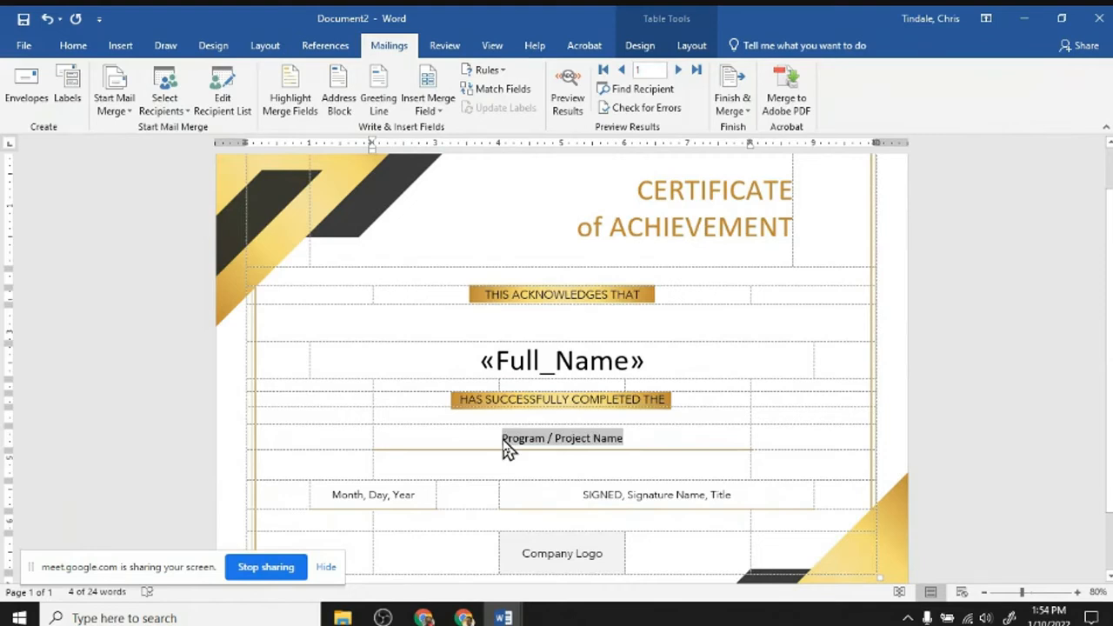
key("alt+Tab")
key("alt+Tab")
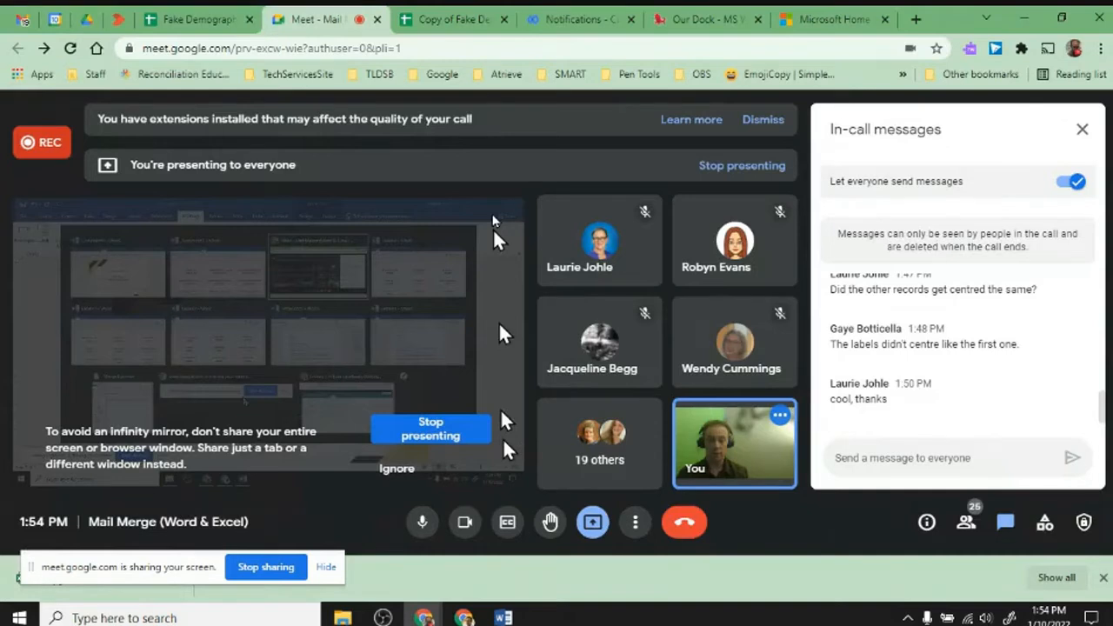
left_click(424, 29)
scroll(757, 231, "right", 3)
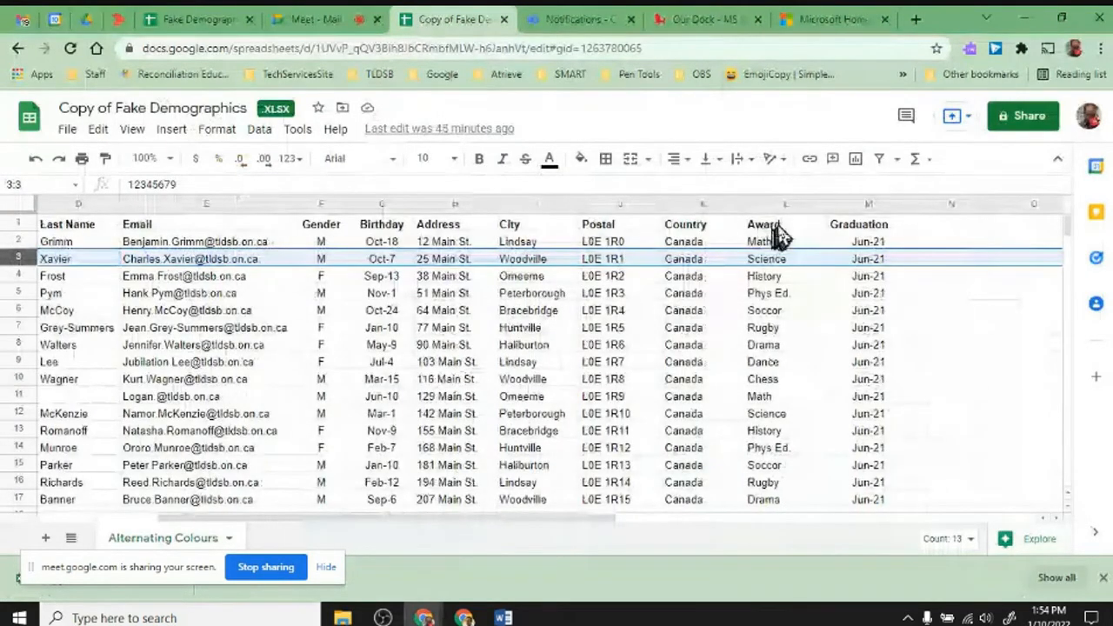
left_click(773, 229)
left_click(785, 205)
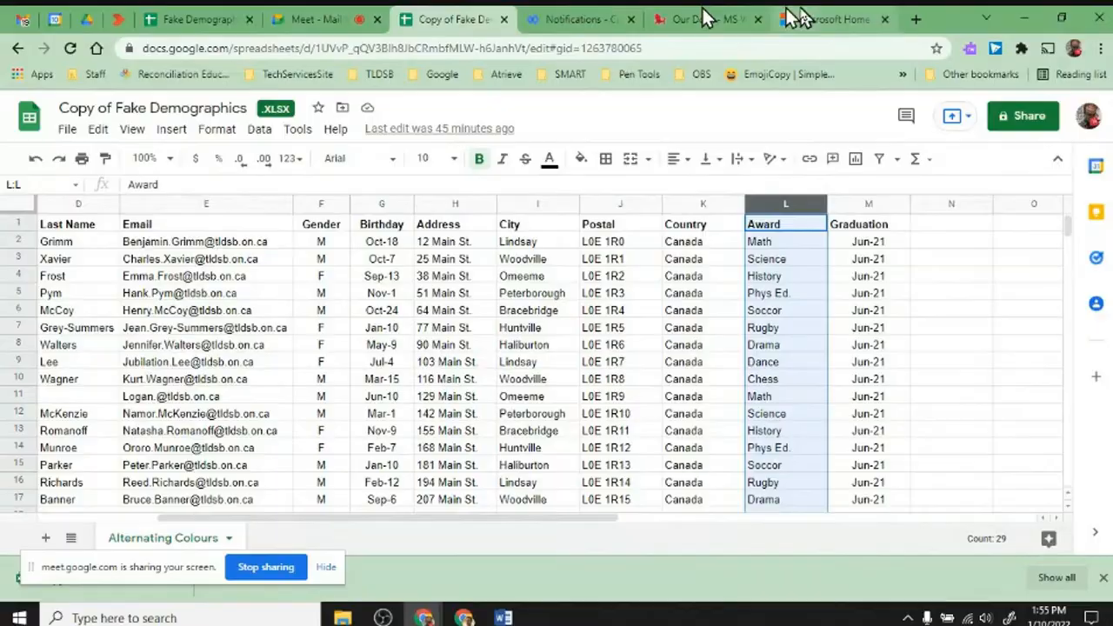
key("alt+Tab")
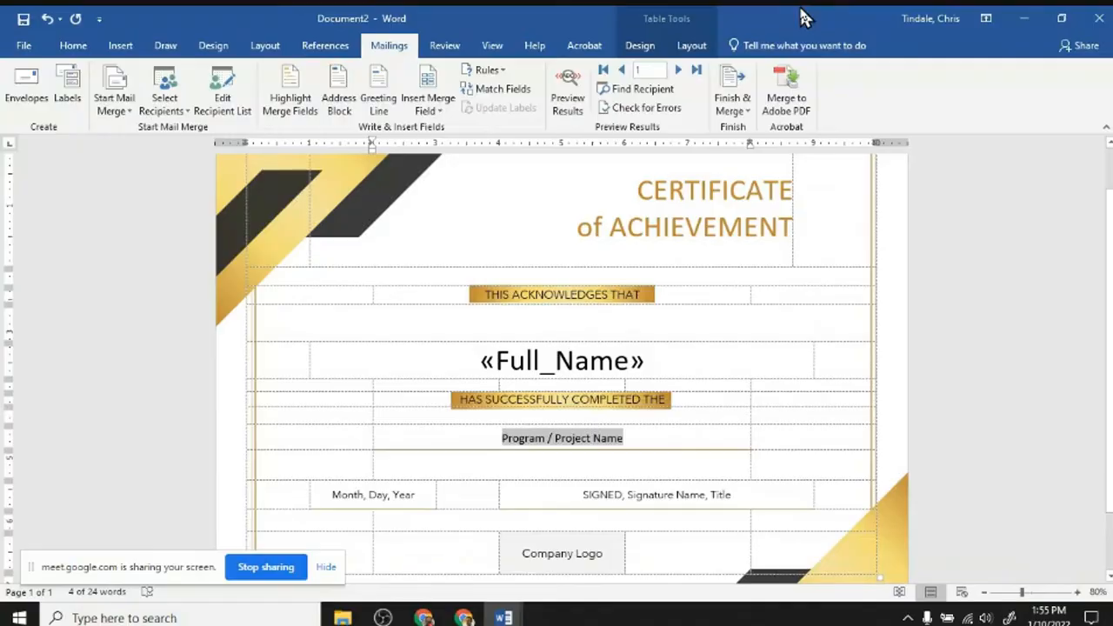
- Replace the Program / Project Name placeholder on the certificate with the Award merge field
left_click(580, 399)
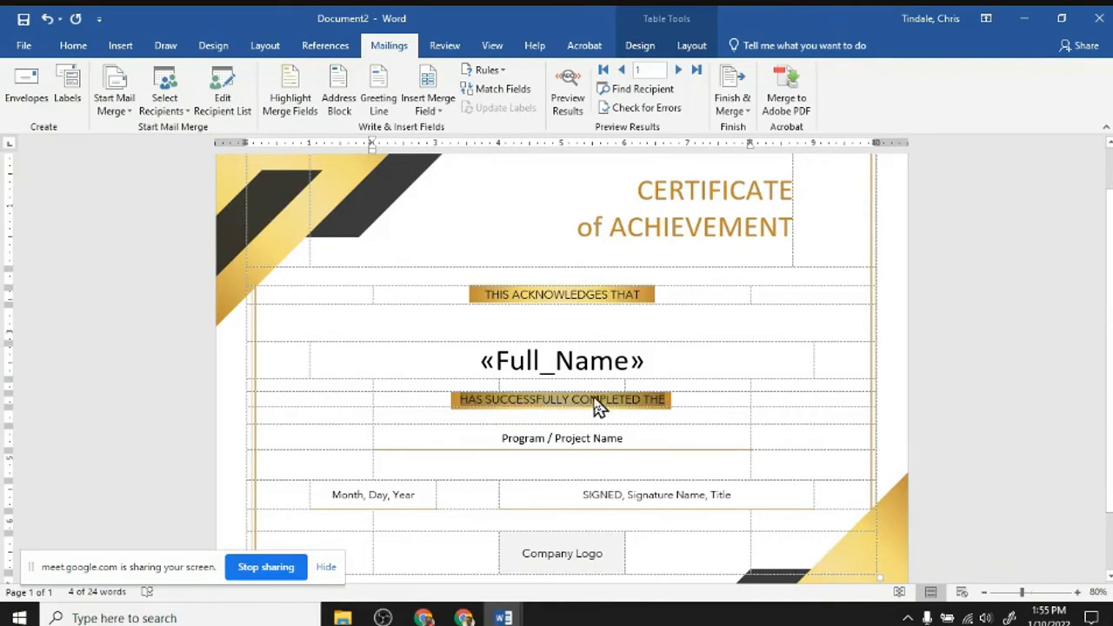
left_click(592, 445)
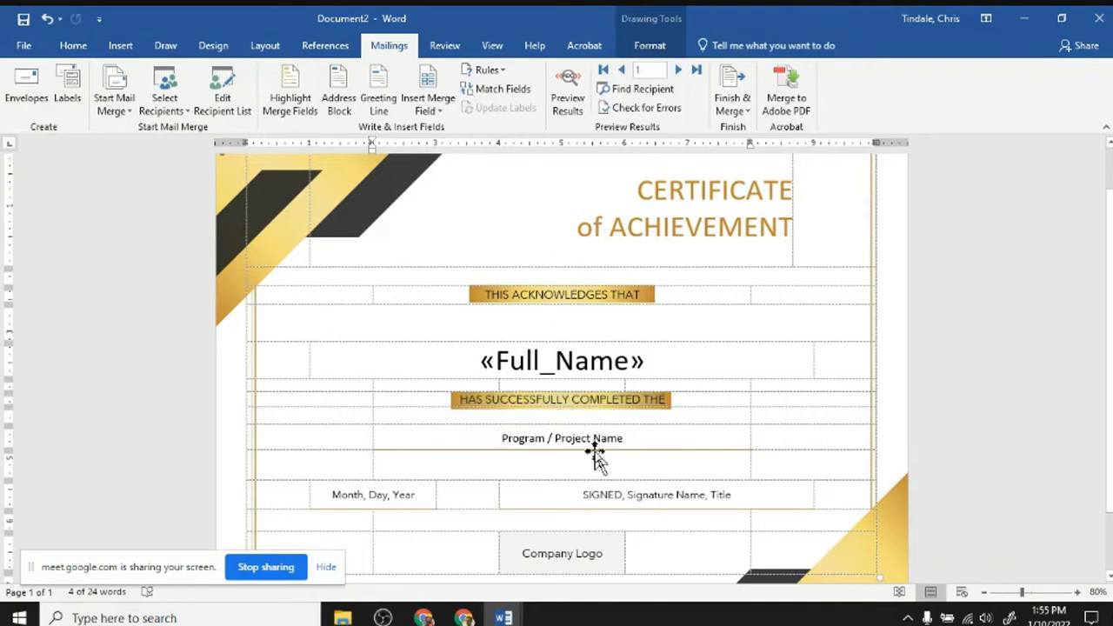
left_click(585, 442)
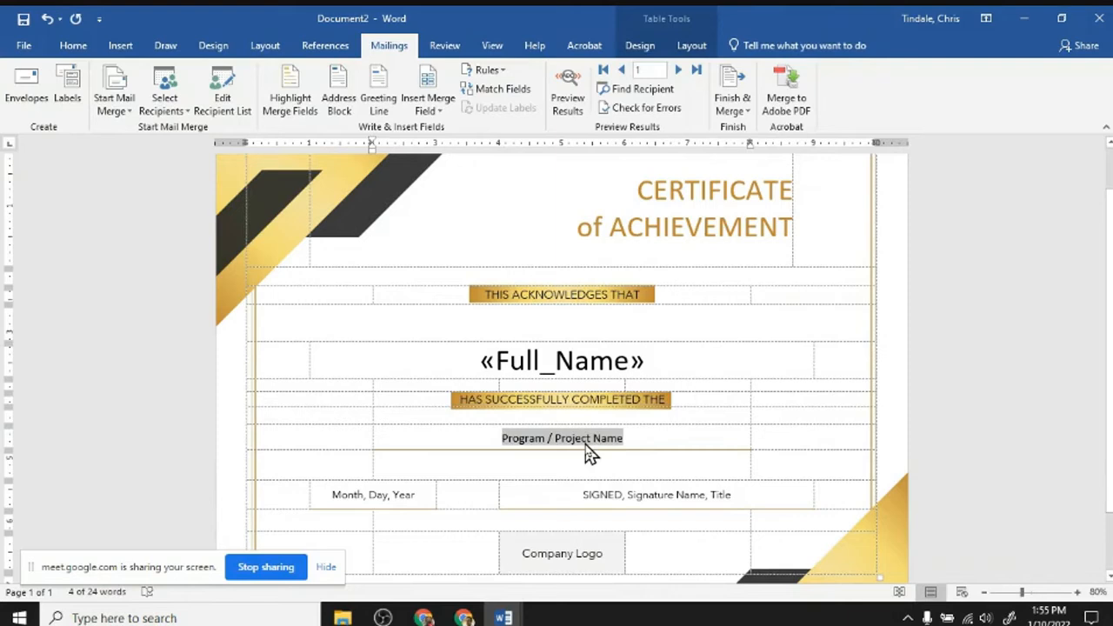
key("Delete")
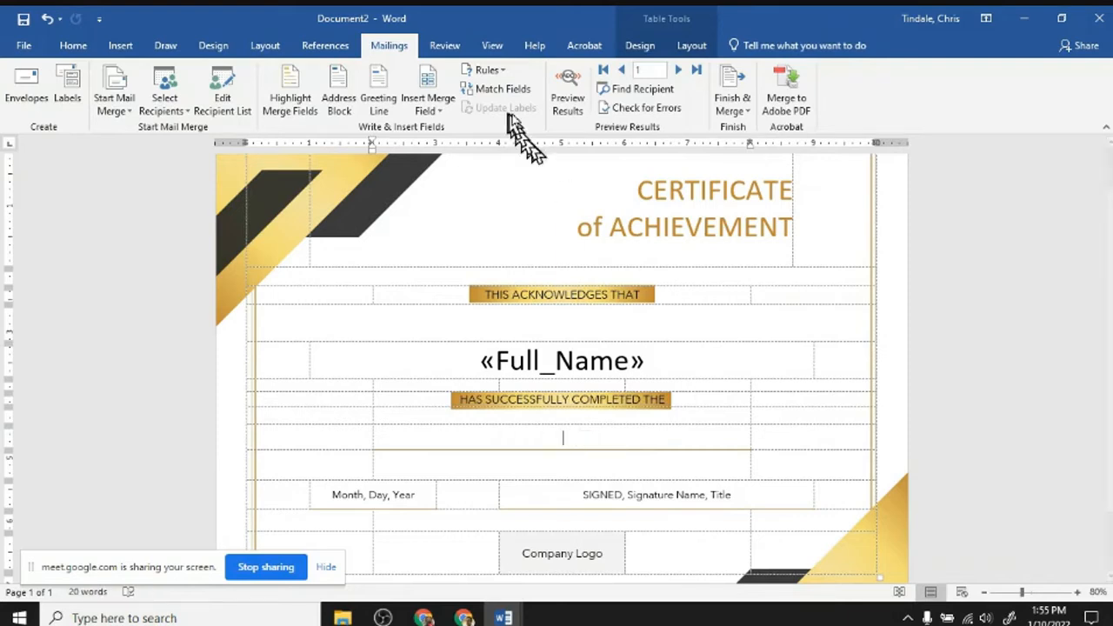
left_click(440, 108)
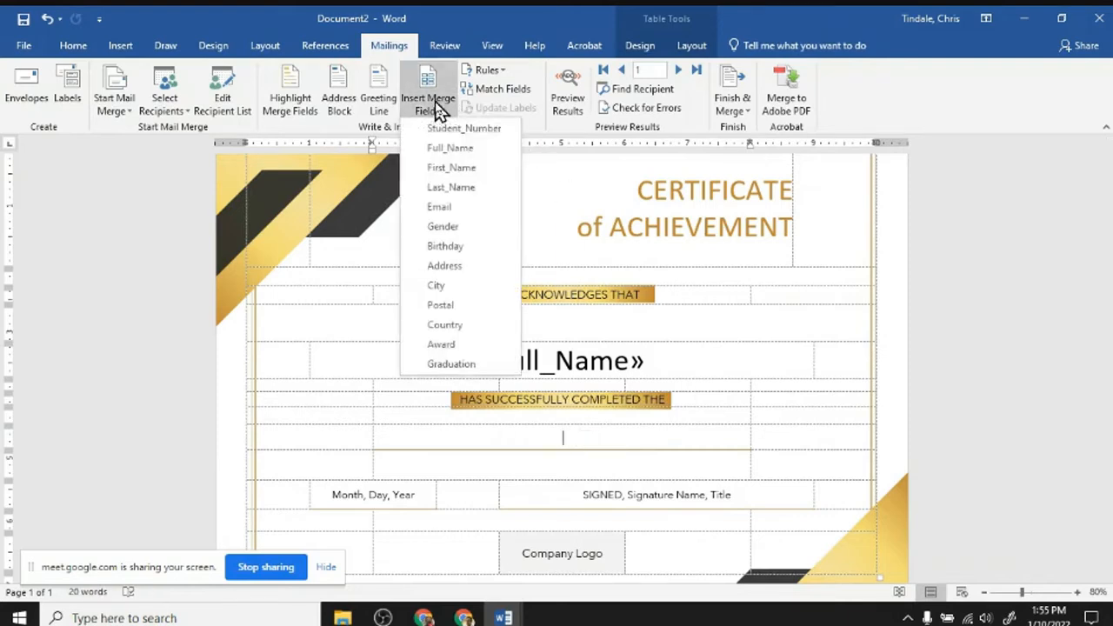
left_click(442, 345)
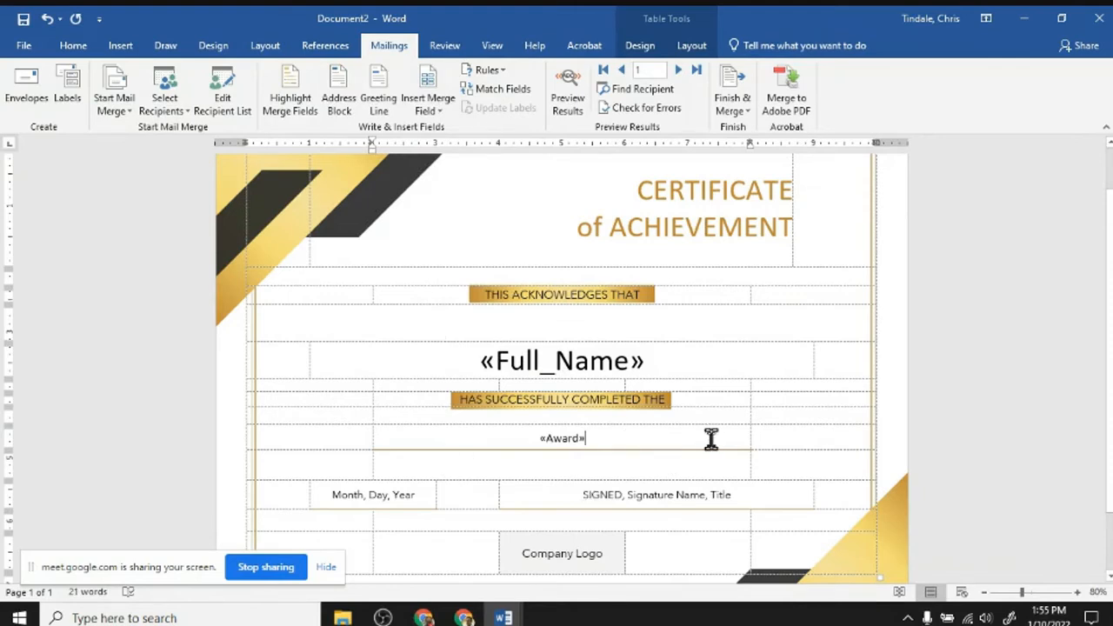
- Replace the HAS SUCCESSFULLY COMPLETED THE banner wording with "Has achieved excellence in"
triple_click(666, 402)
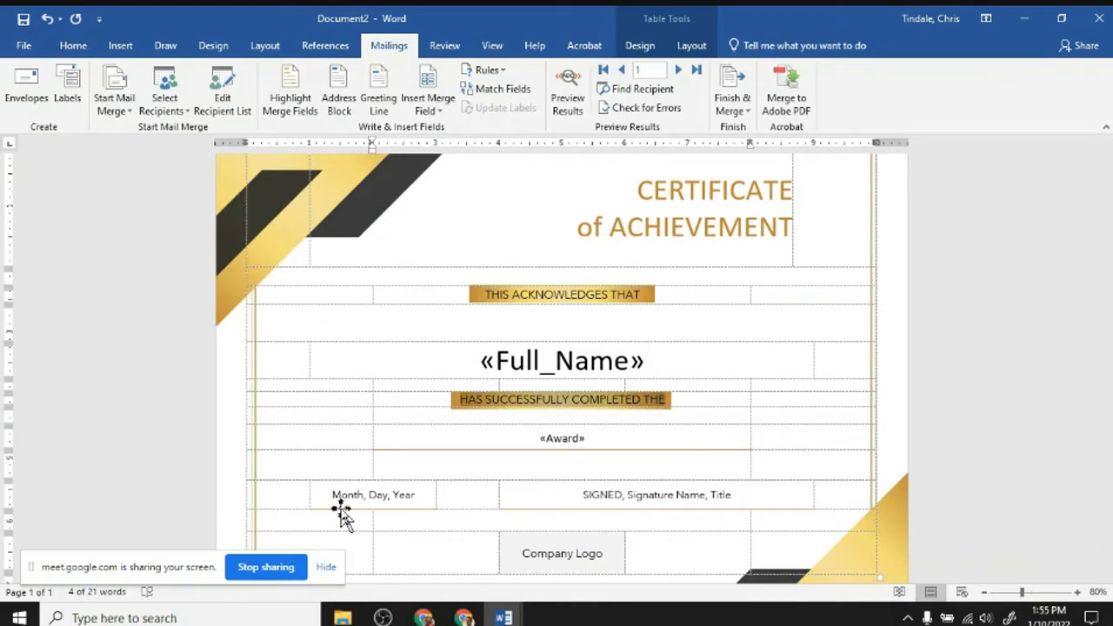
type("Has s")
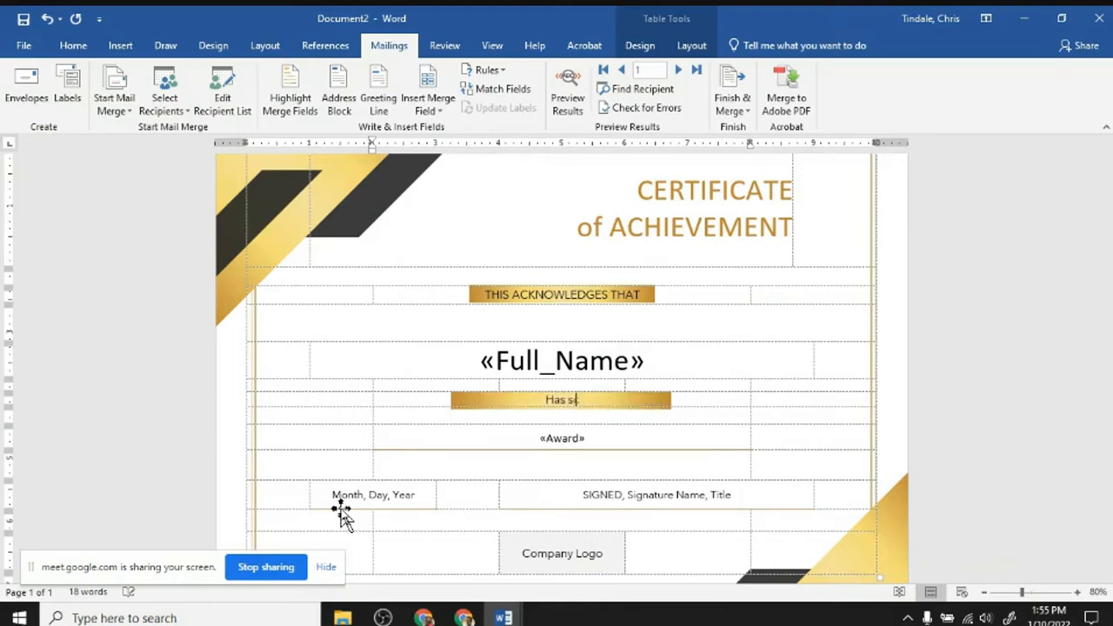
type("cieved ex")
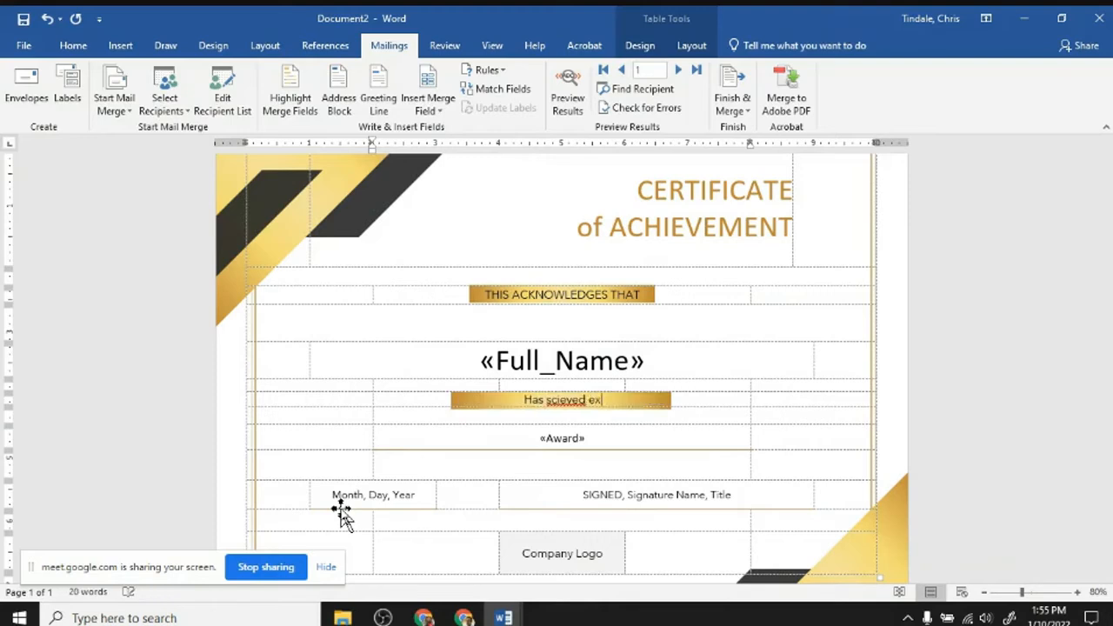
type("cellence in")
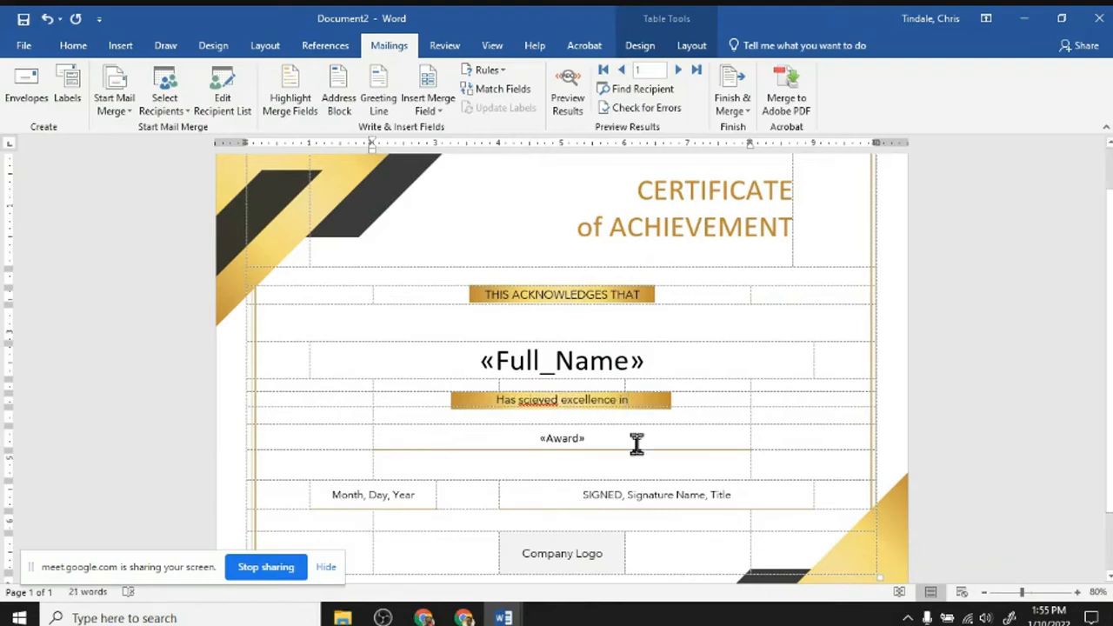
right_click(527, 399)
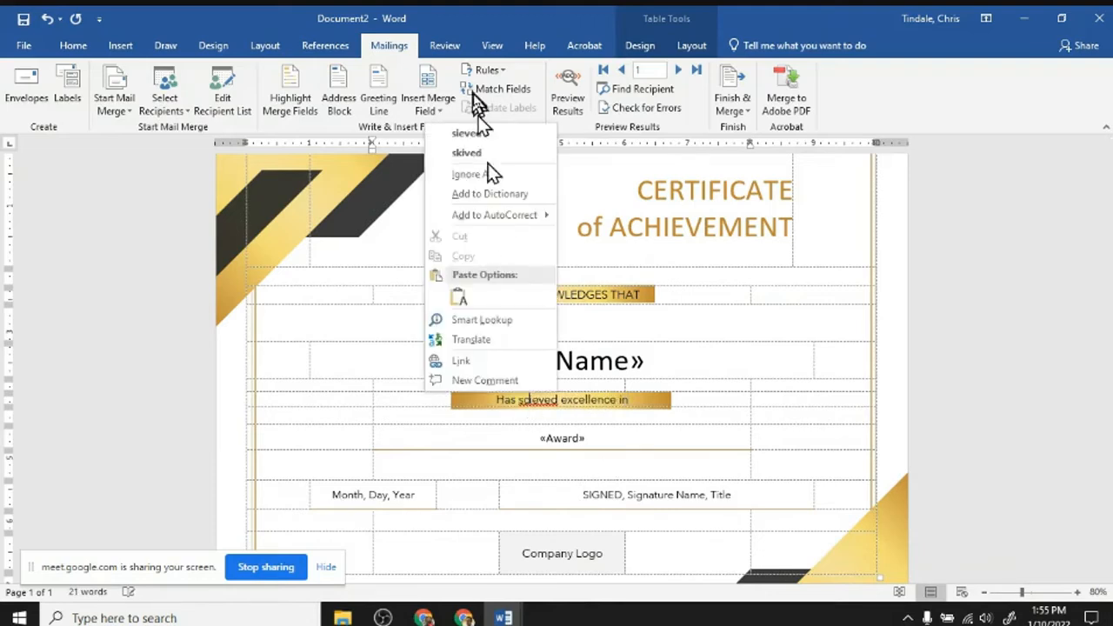
left_click(531, 399)
type("h")
key("BackSpace")
key("BackSpace")
key("BackSpace")
key("BackSpace")
key("BackSpace")
key("BackSpace")
key("BackSpace")
key("BackSpace")
key("BackSpace")
key("BackSpace")
type("s achieved")
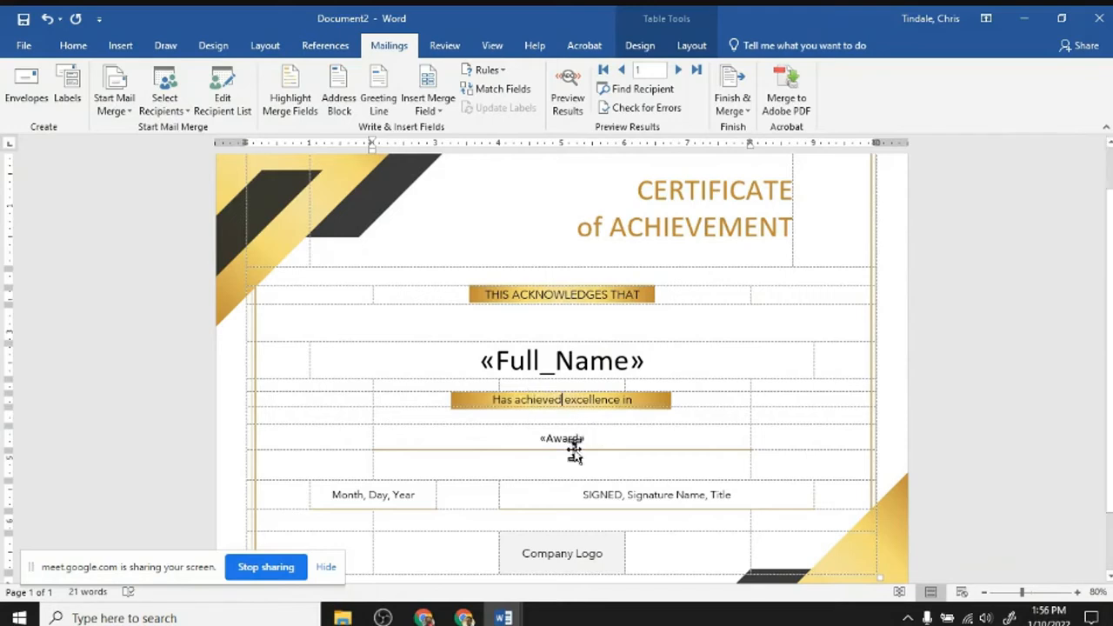
triple_click(402, 499)
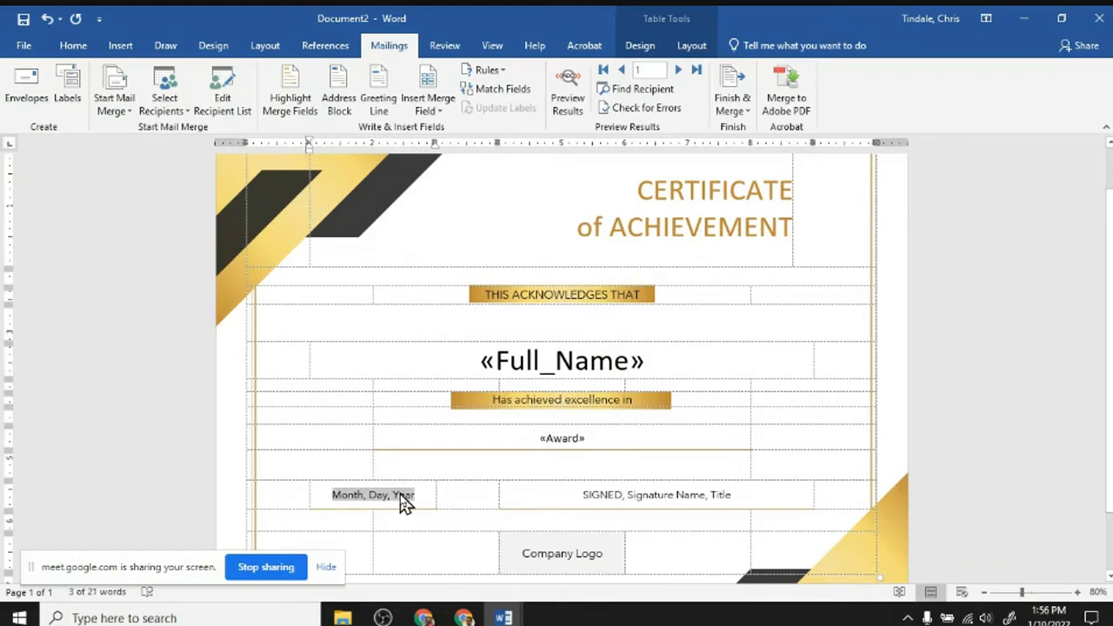
scroll(404, 504, "down", 2)
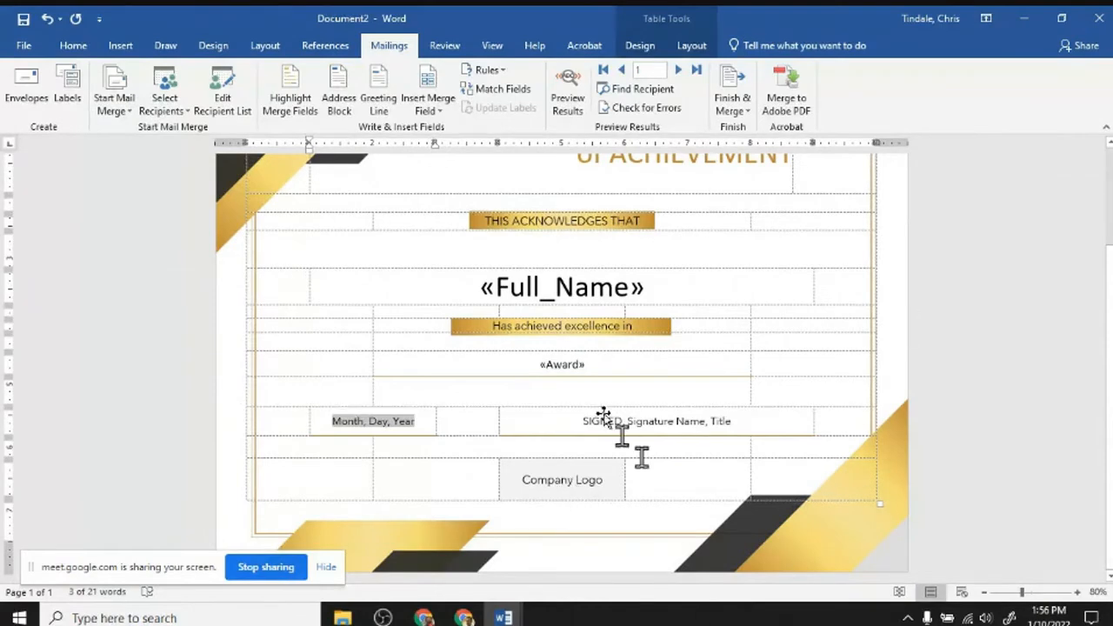
scroll(1066, 315, "up", 1)
scroll(1065, 315, "up", 2)
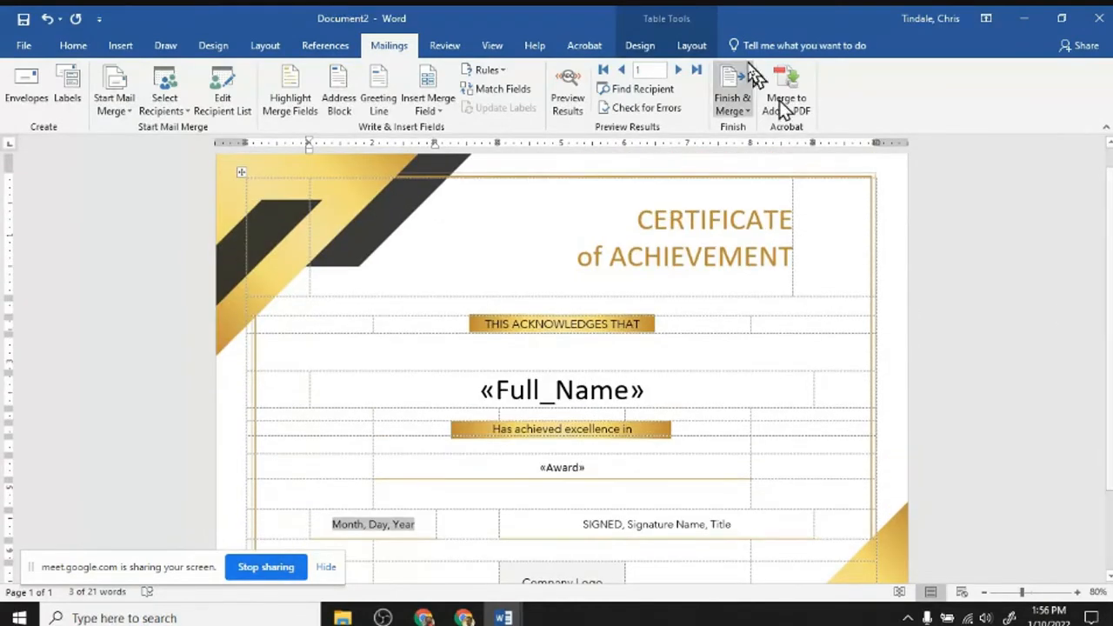
left_click(731, 95)
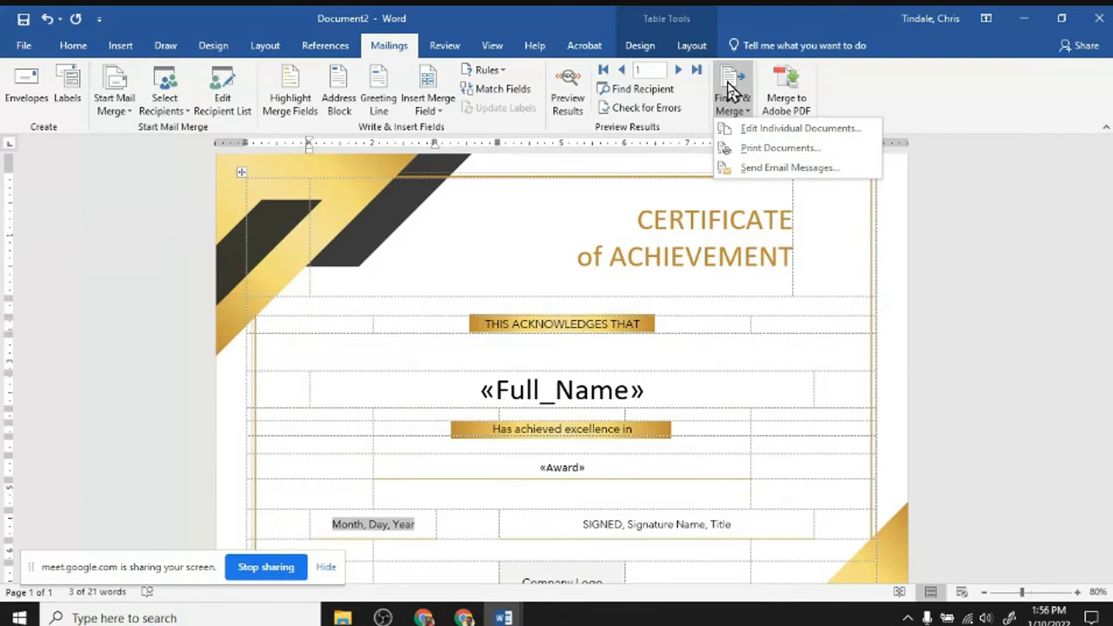
left_click(763, 132)
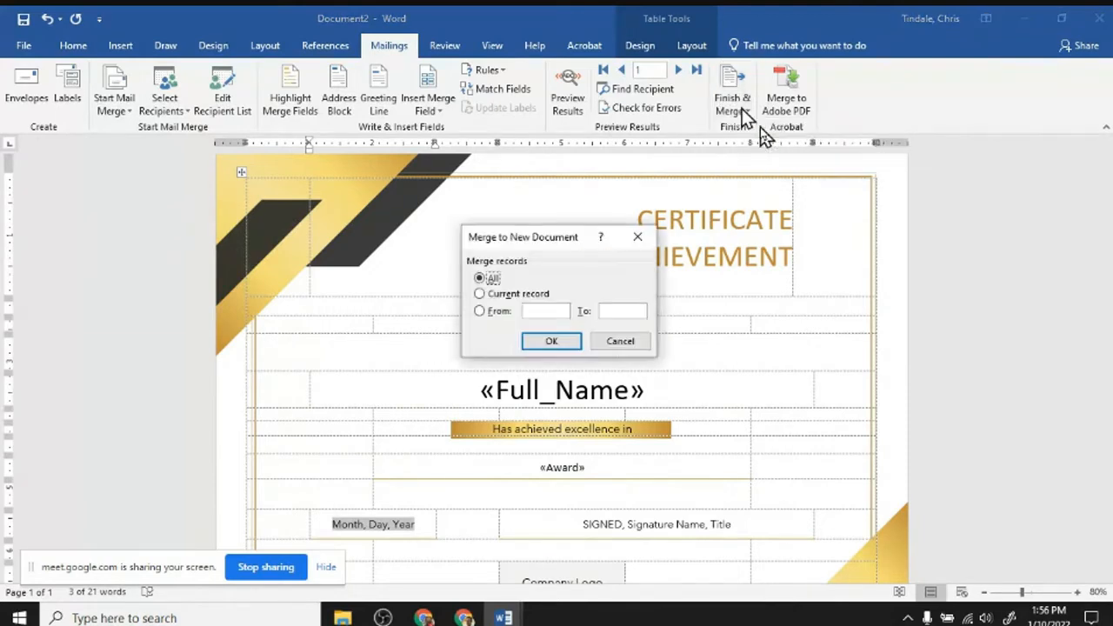
left_click(640, 343)
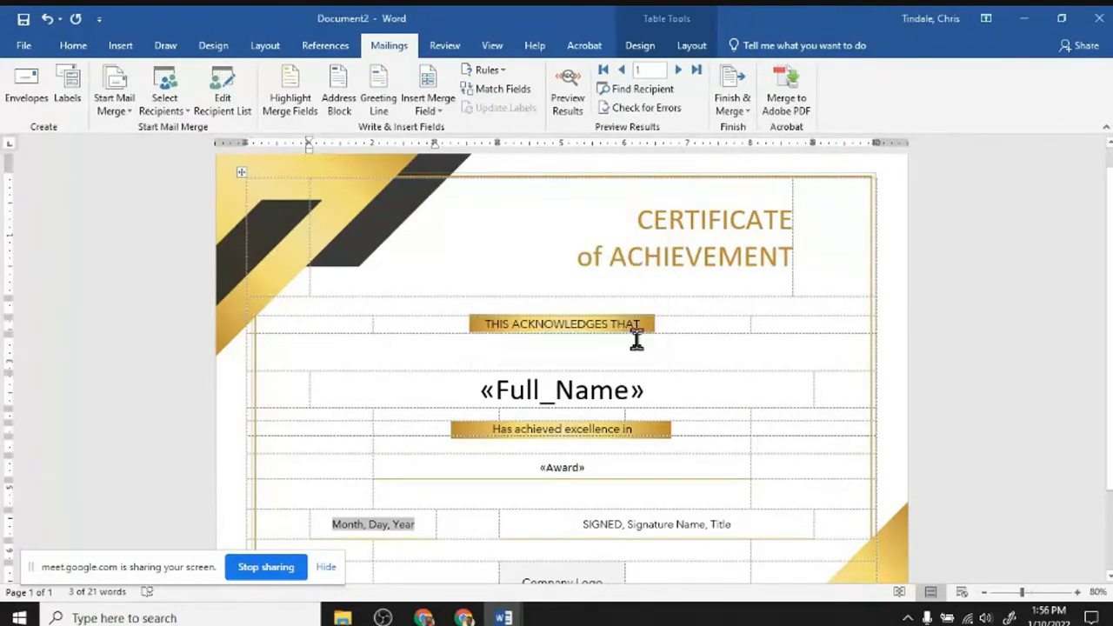
- Filter the merge recipient list to records whose Student Number is not blank, and accept the list
left_click(223, 103)
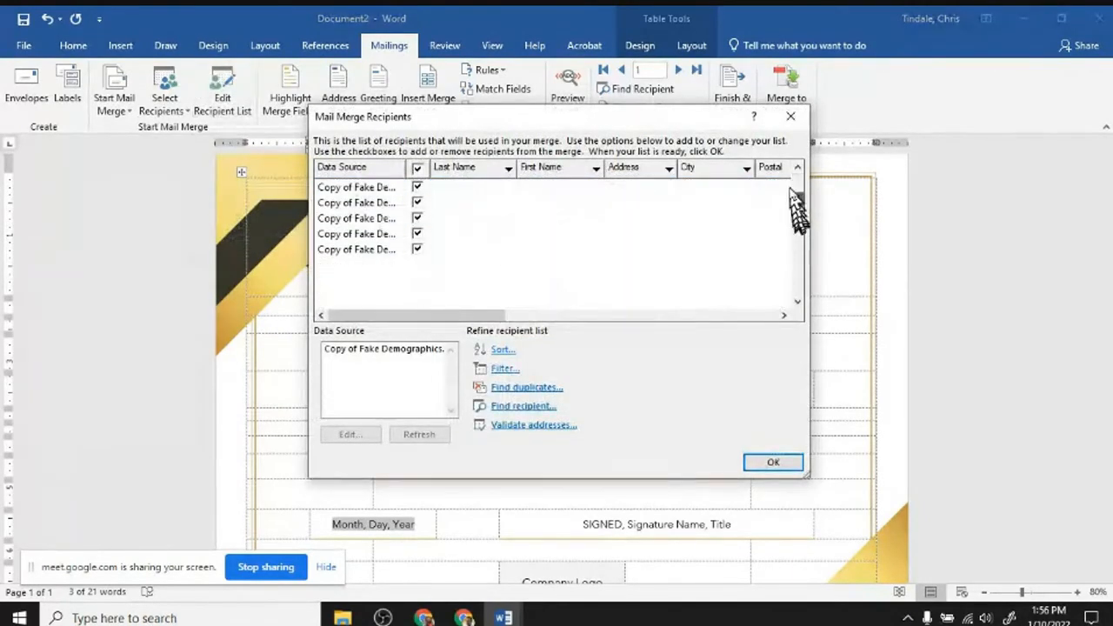
left_click(505, 372)
left_click(467, 87)
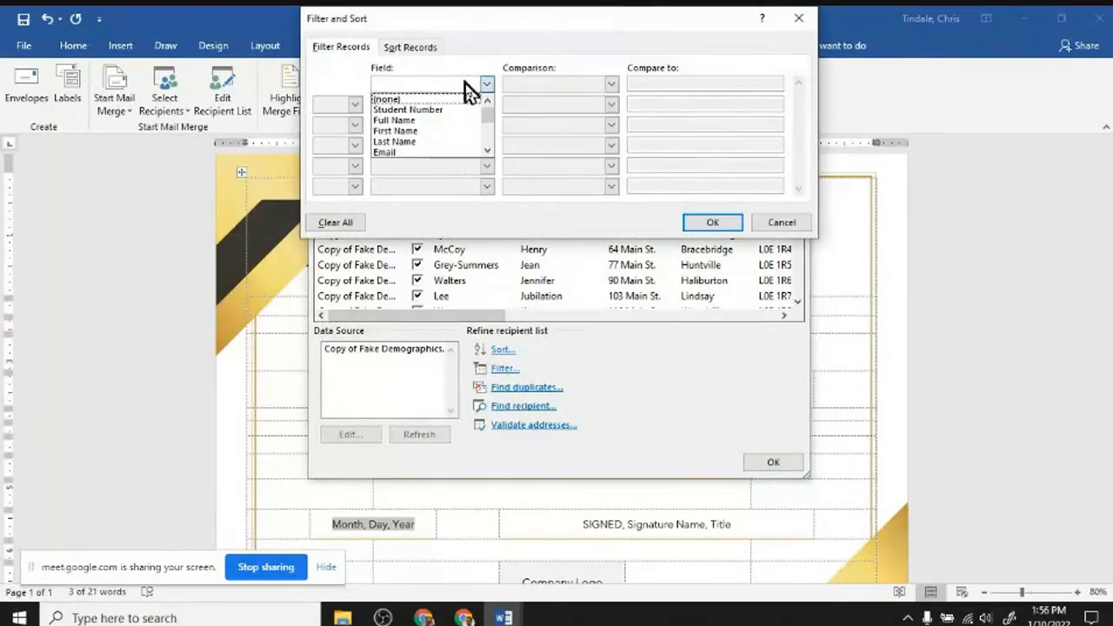
left_click(452, 109)
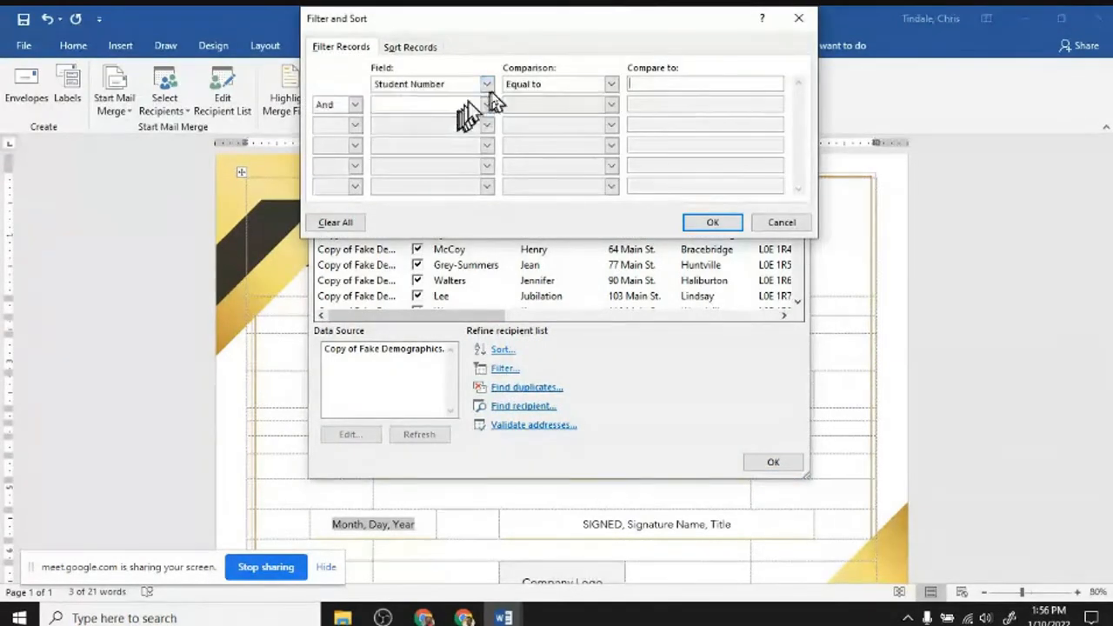
left_click(609, 85)
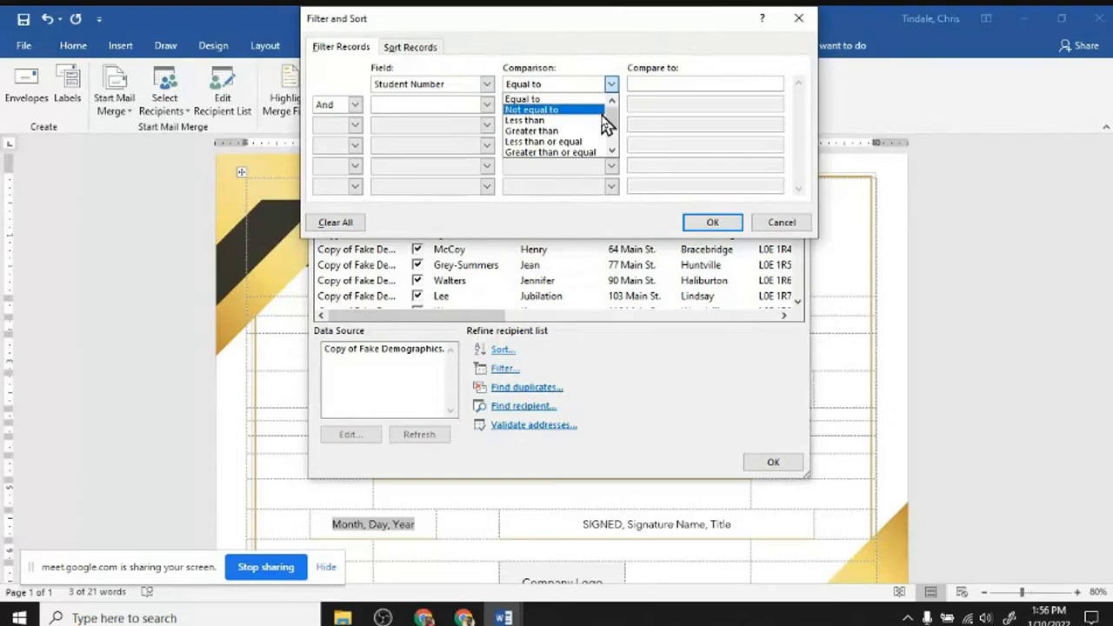
left_click_drag(614, 125, 614, 147)
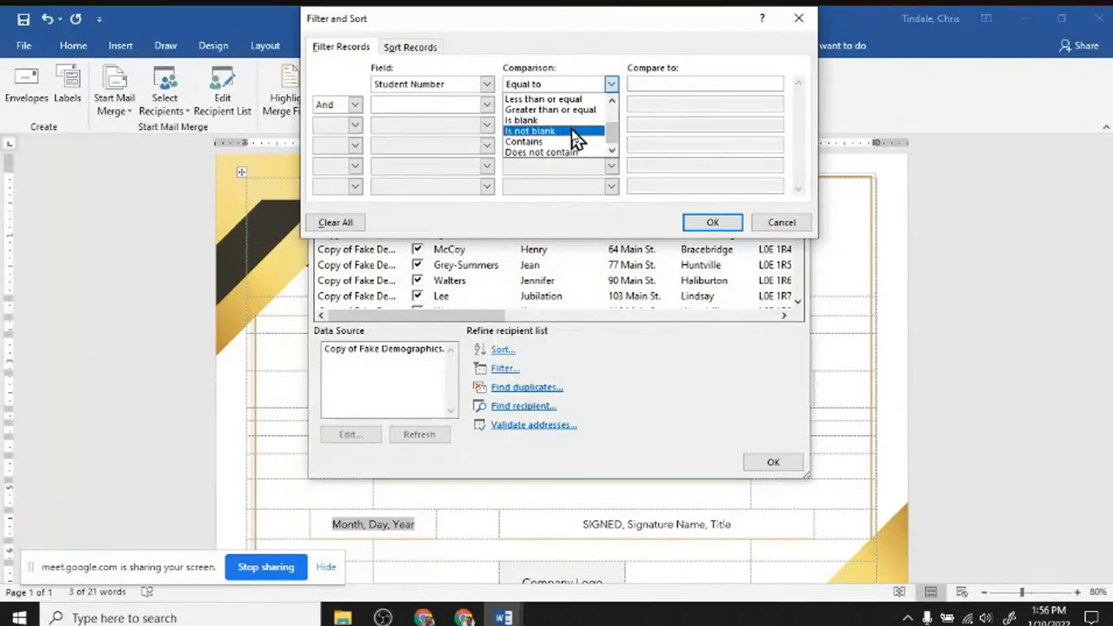
left_click(573, 131)
left_click(700, 224)
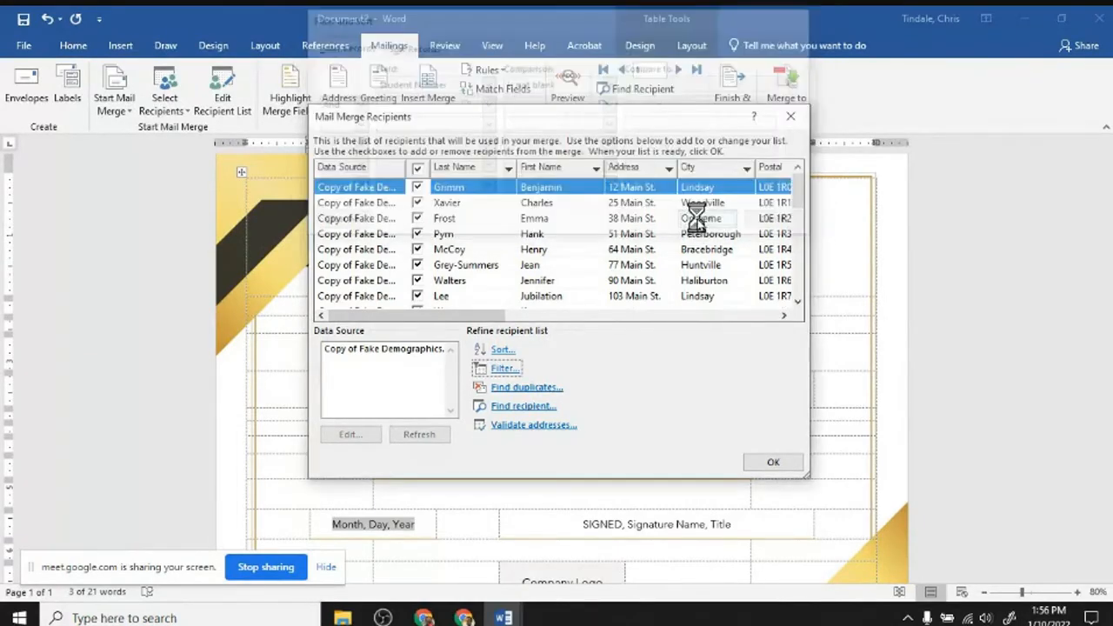
left_click_drag(798, 188, 857, 373)
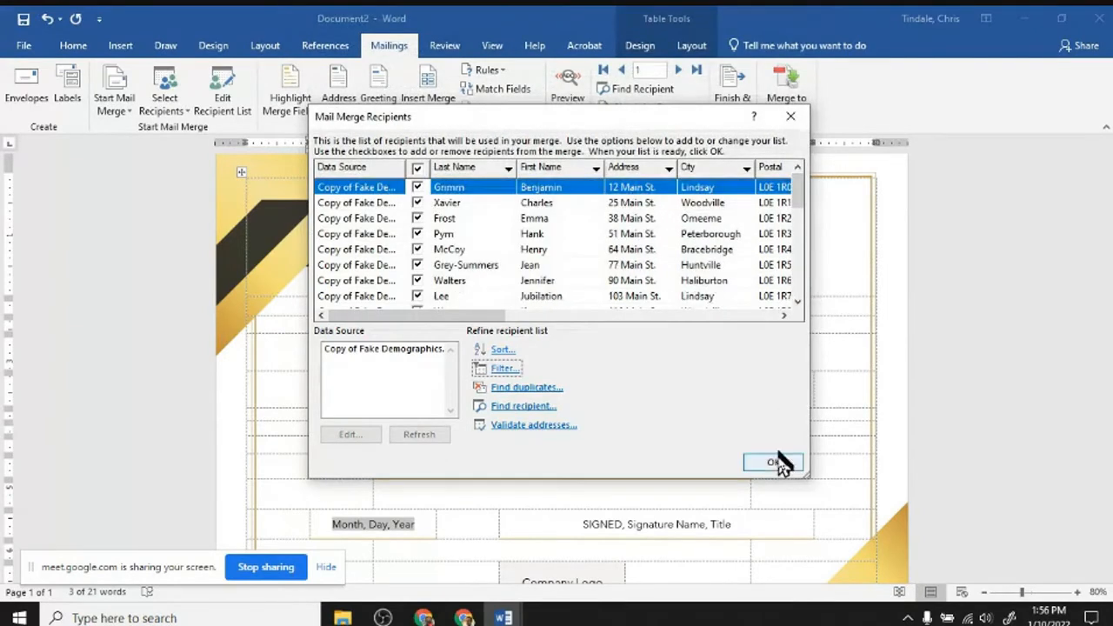
left_click(774, 463)
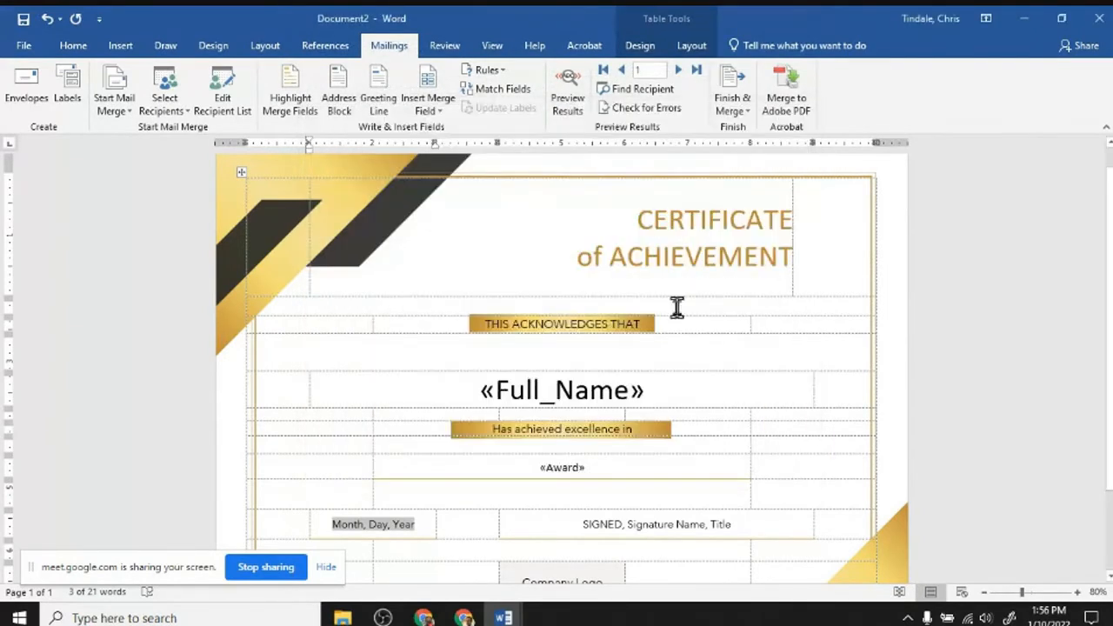
- Preview the merge results and format the award text as Heading 1, centred and two font size increments larger
left_click(567, 93)
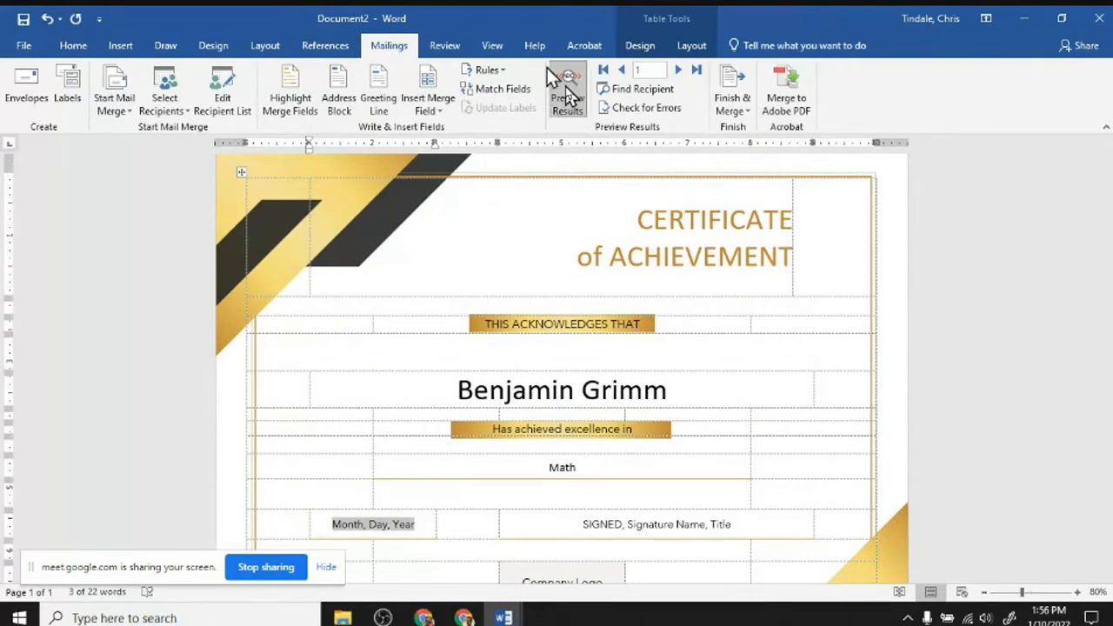
double_click(561, 468)
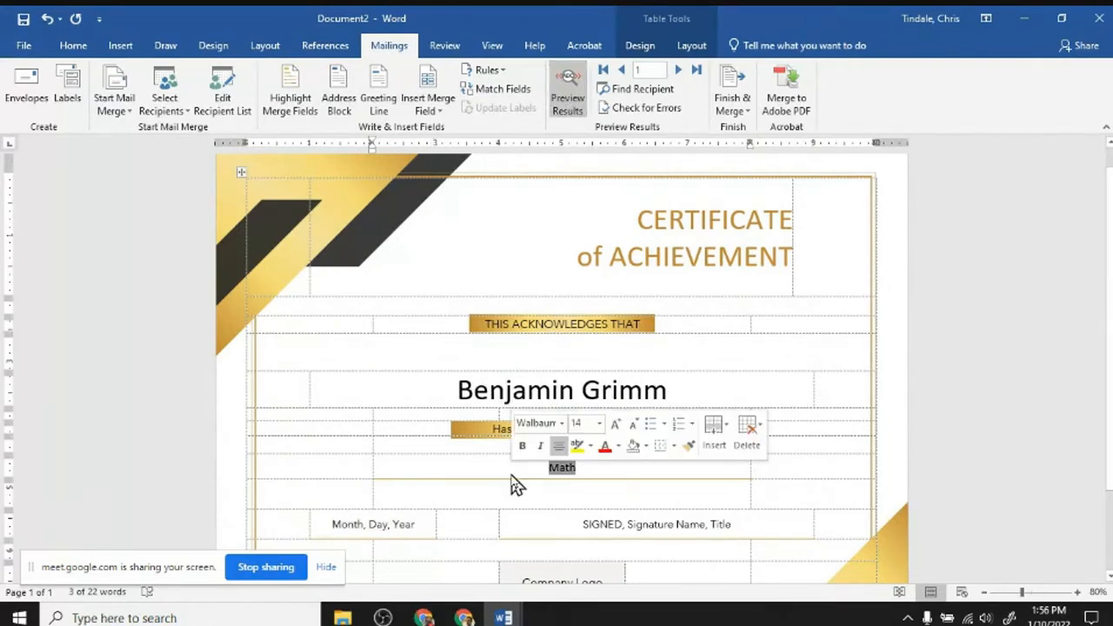
left_click(82, 46)
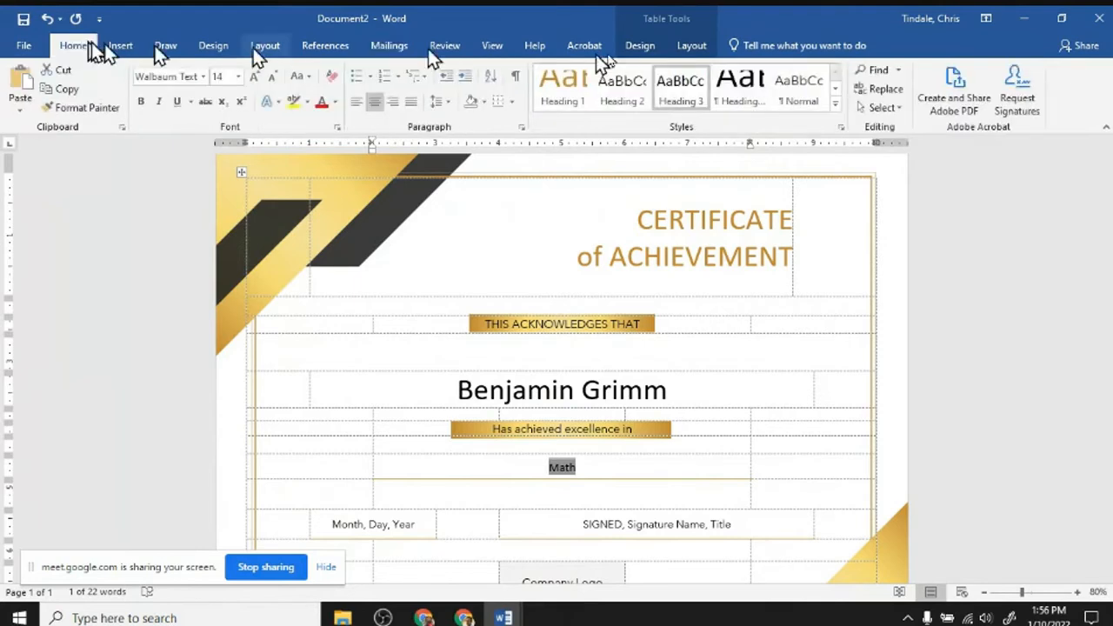
left_click(733, 94)
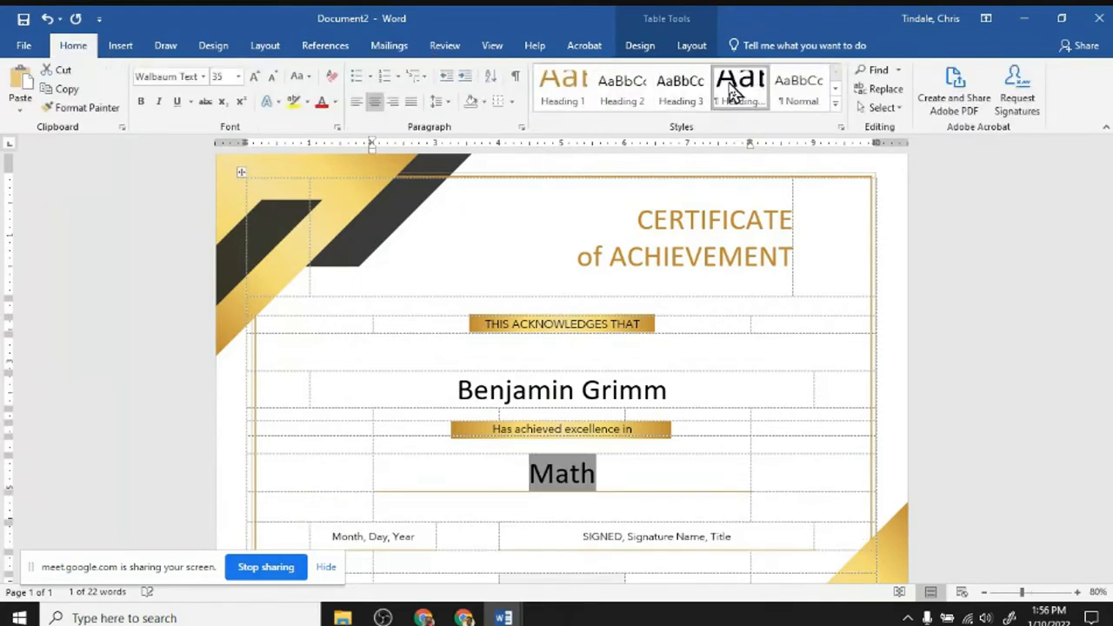
left_click(835, 104)
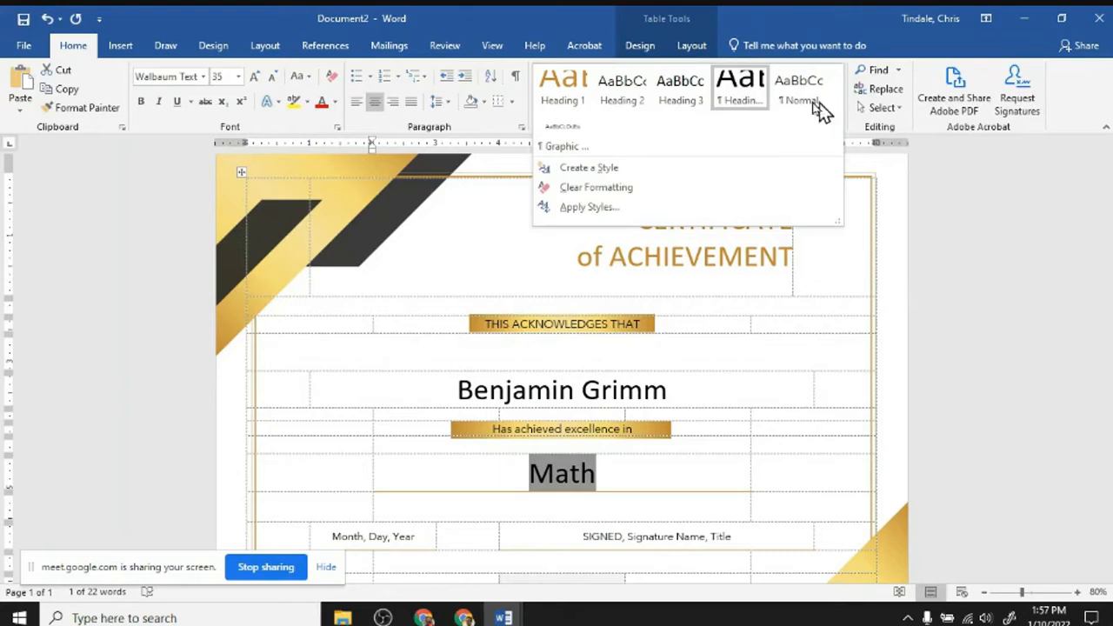
left_click(563, 87)
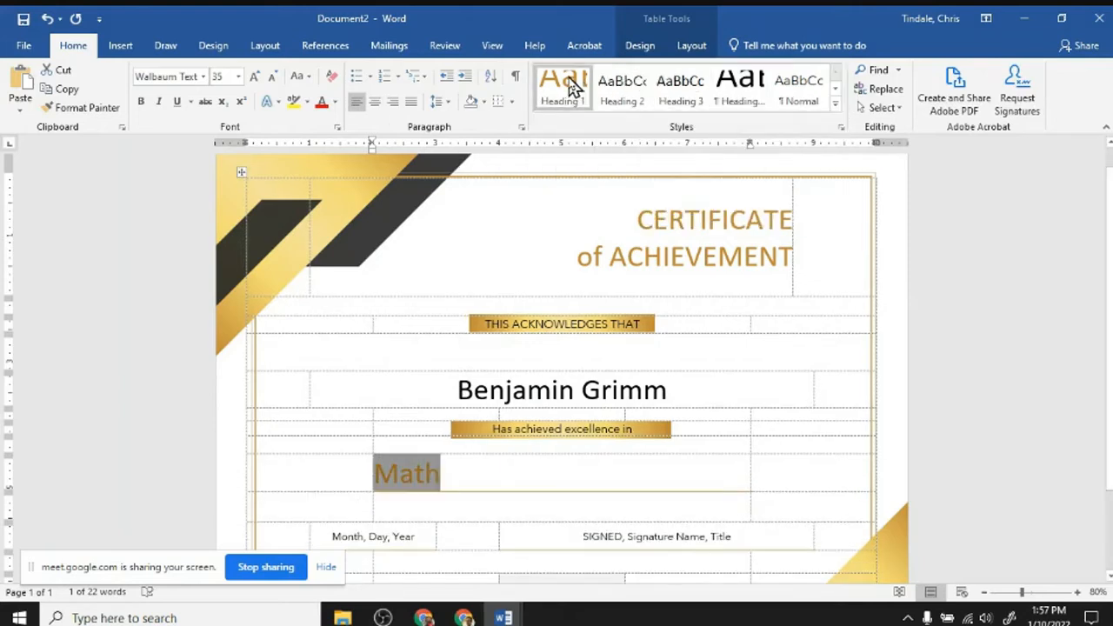
left_click(374, 101)
left_click(255, 77)
left_click(254, 77)
left_click(108, 274)
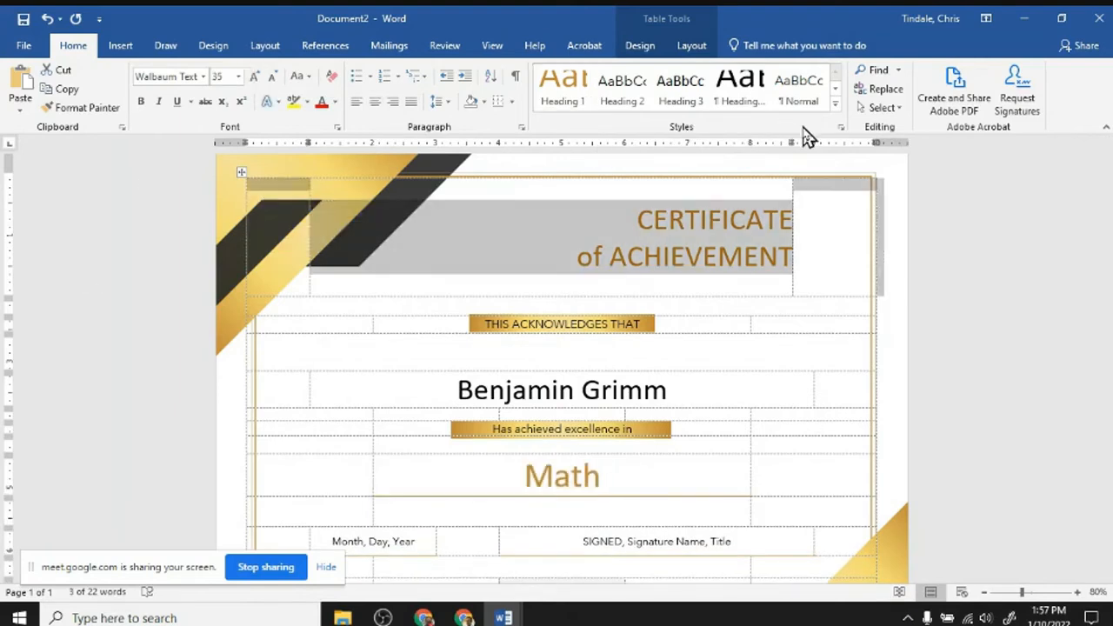
- Finish the mail merge by generating editable individual certificates for the filtered records in a new document
left_click(391, 47)
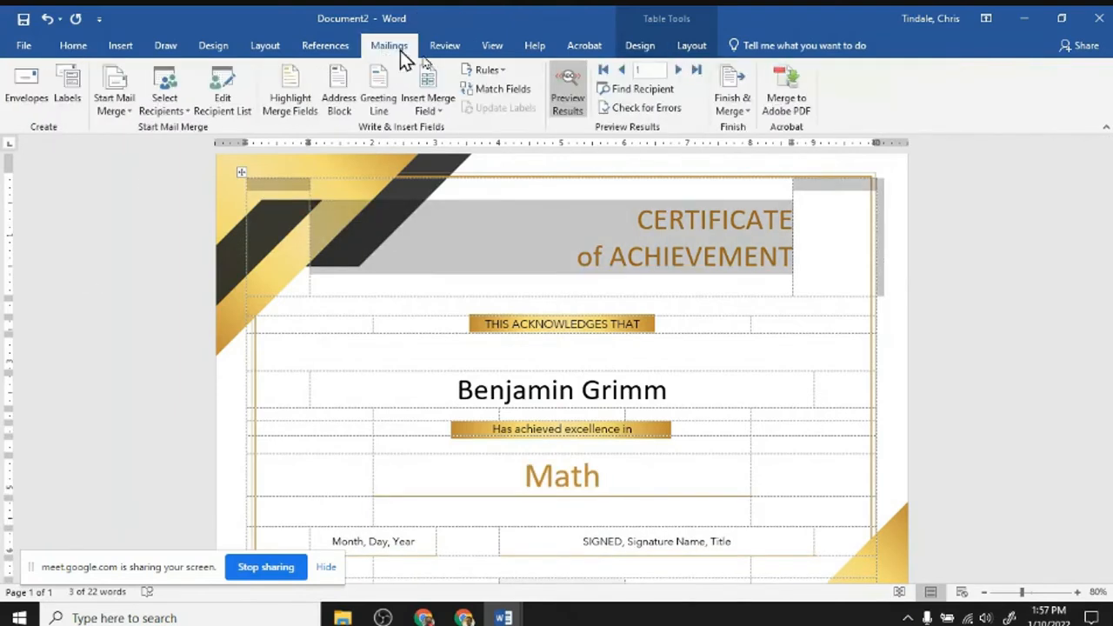
left_click(732, 109)
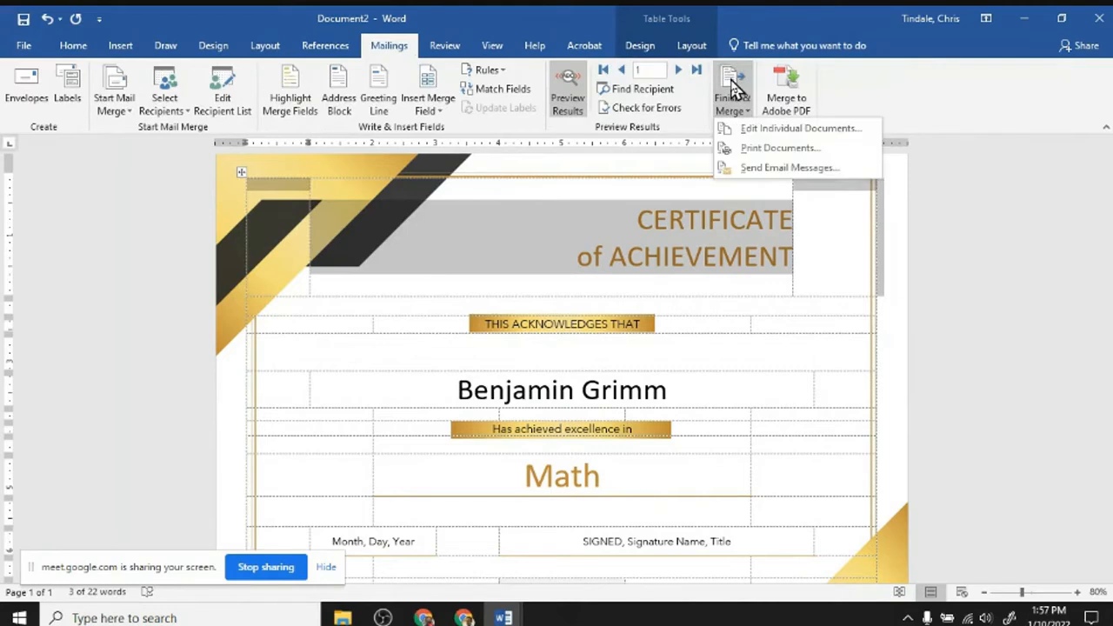
left_click(776, 129)
left_click(557, 342)
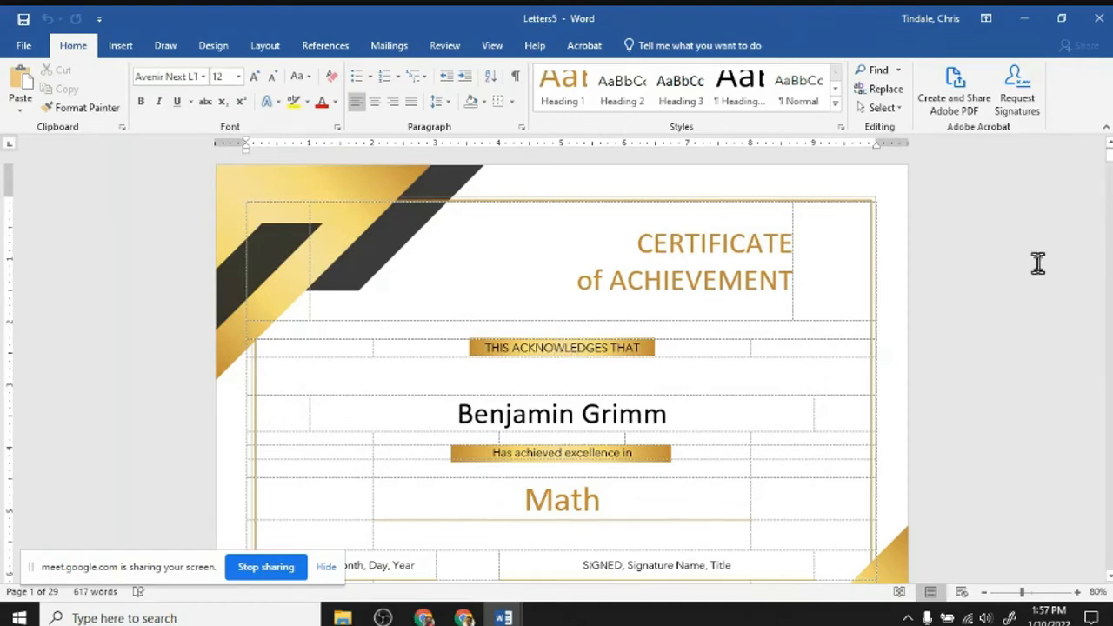
- Look through the merged certificates to check the recipient name and award on each page
scroll(1037, 263, "down", 5)
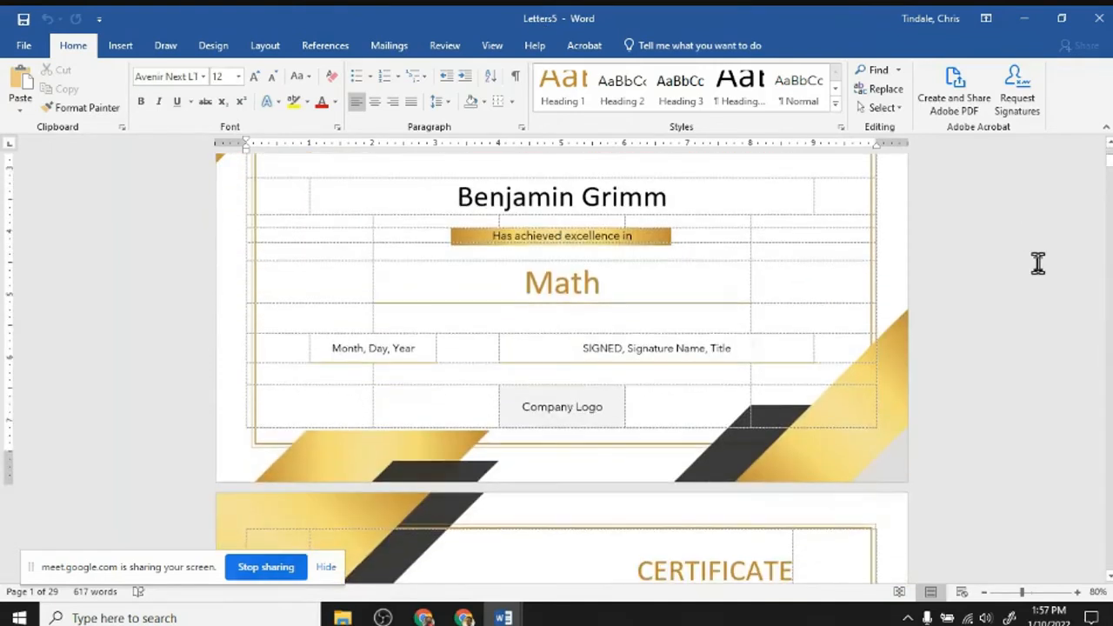
scroll(1037, 264, "down", 15)
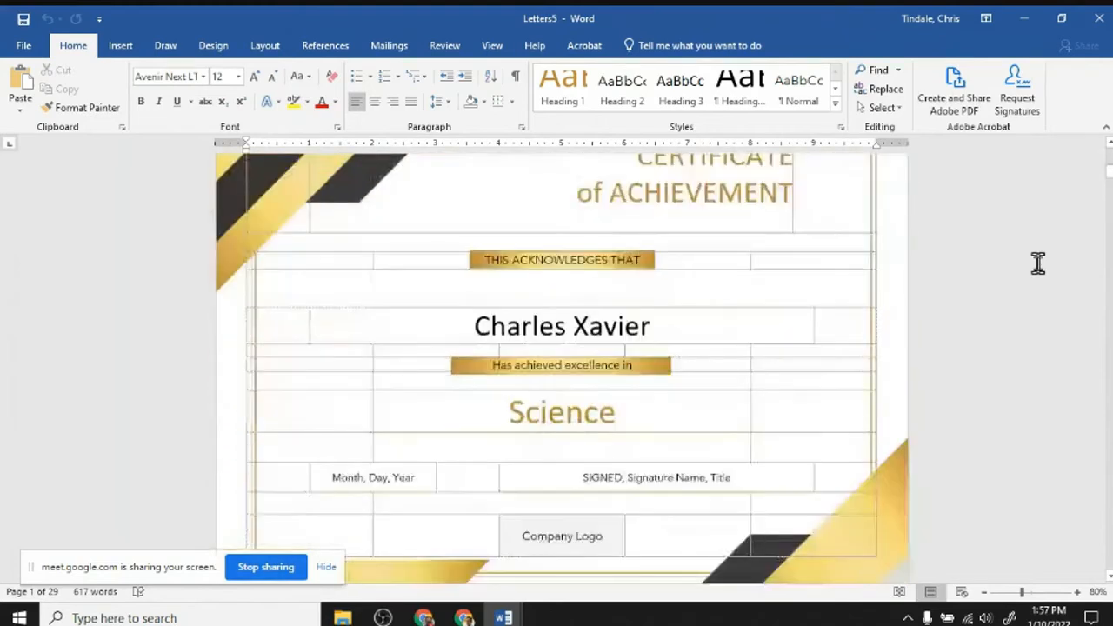
scroll(1038, 263, "down", 14)
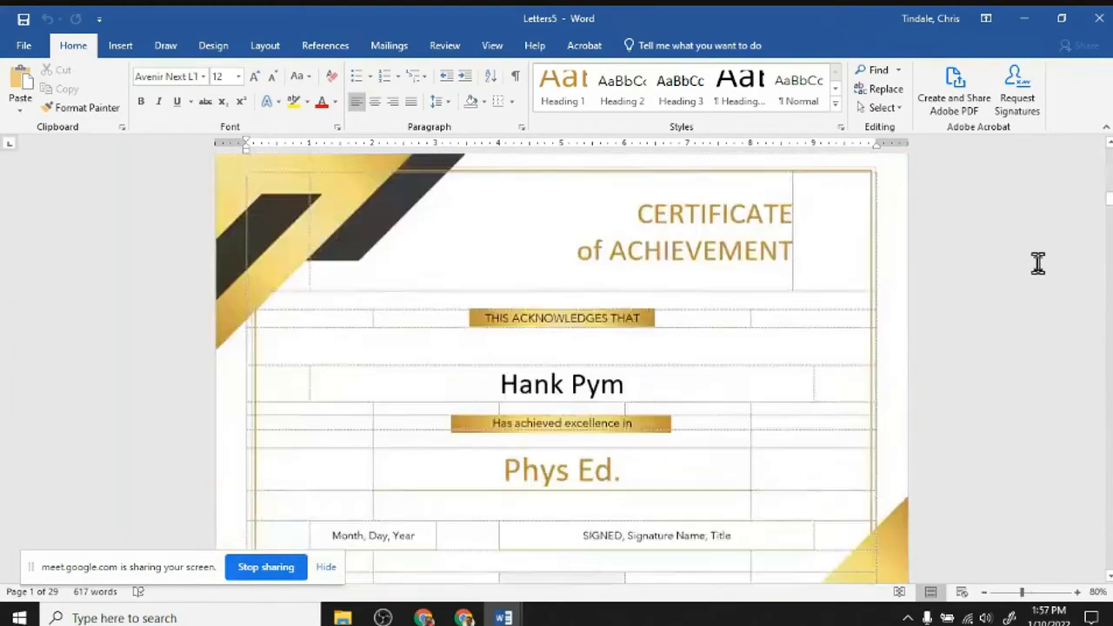
scroll(1037, 264, "down", 14)
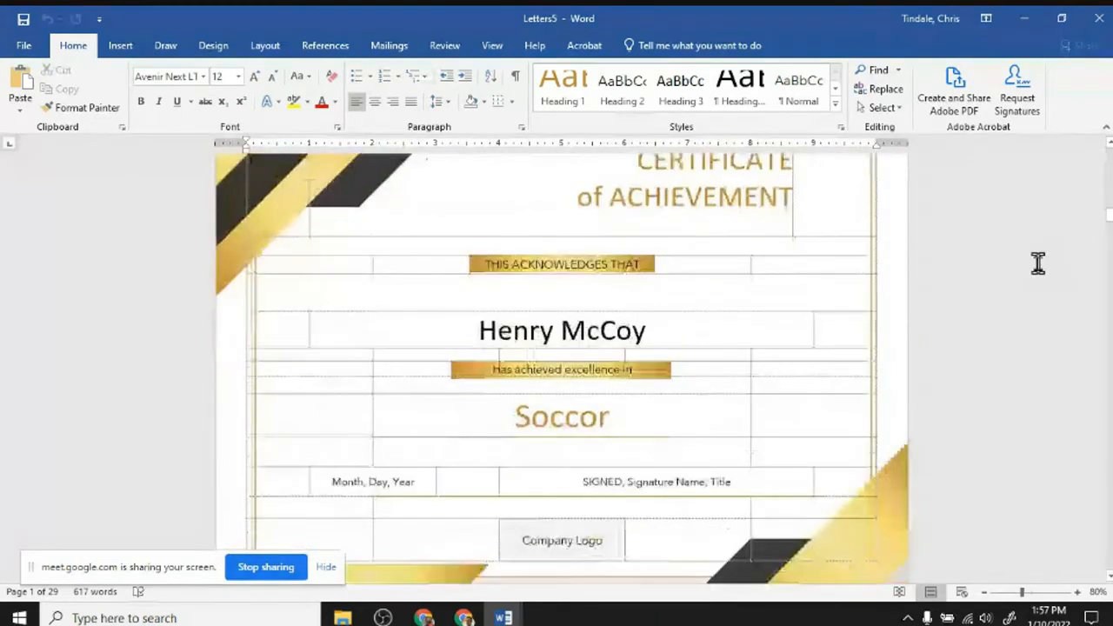
scroll(1037, 264, "down", 15)
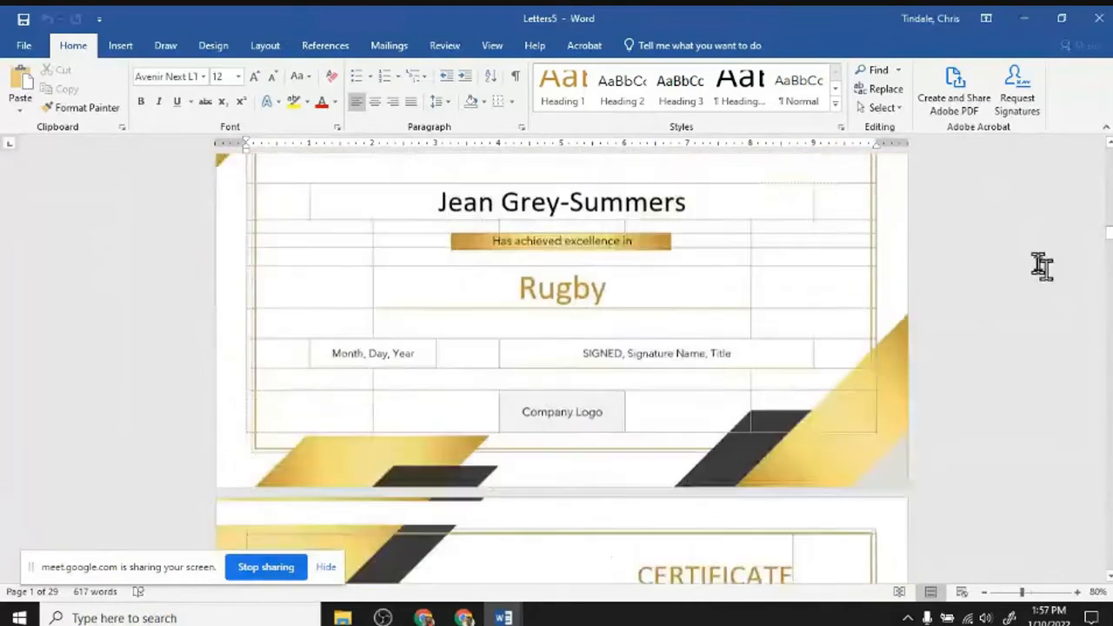
scroll(1041, 267, "down", 15)
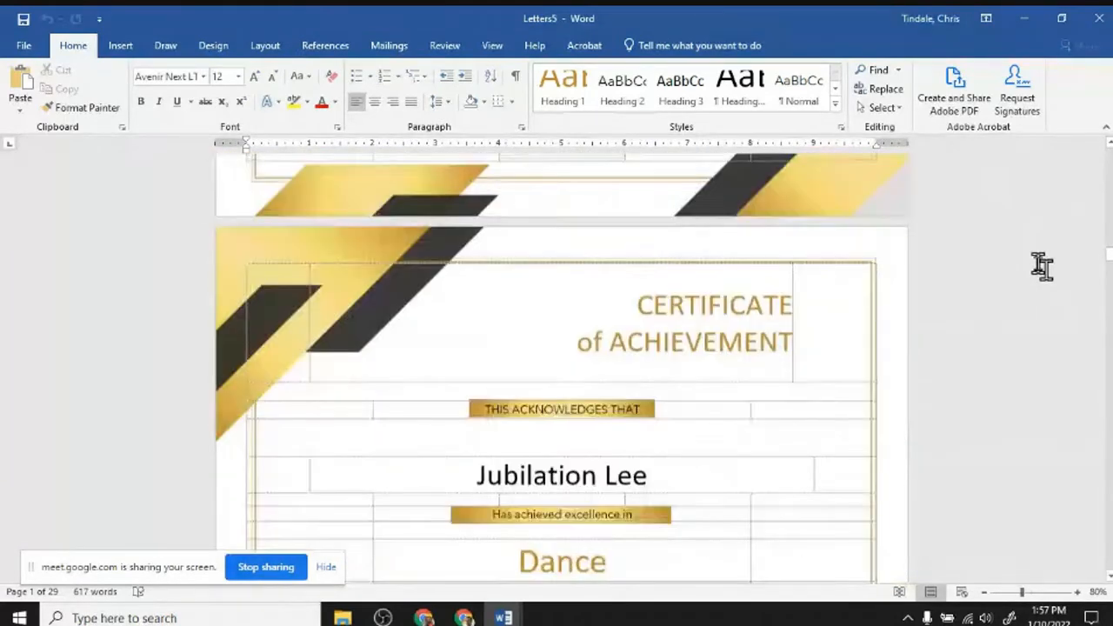
scroll(1042, 267, "down", 8)
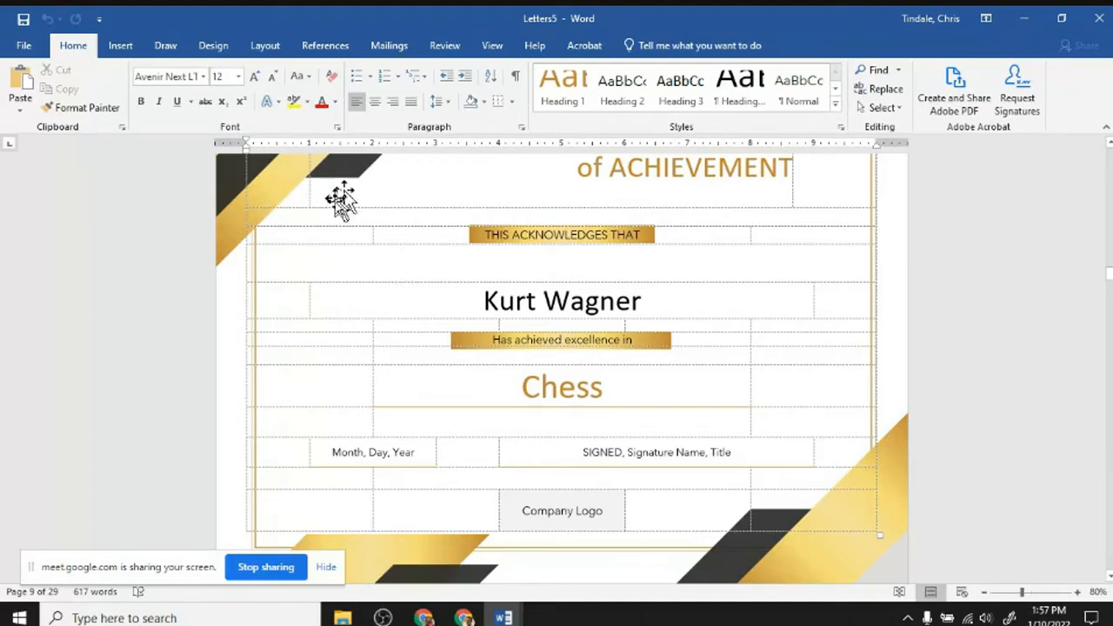
- Examine the layout options of the certificate table, including its View Gridlines setting
left_click(338, 234)
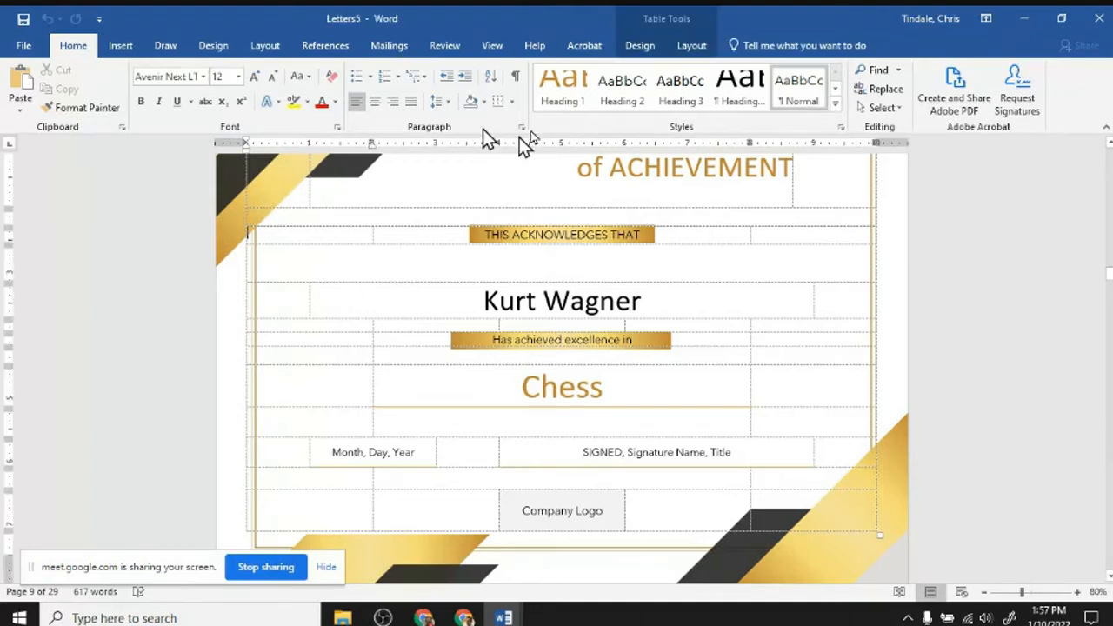
left_click(692, 48)
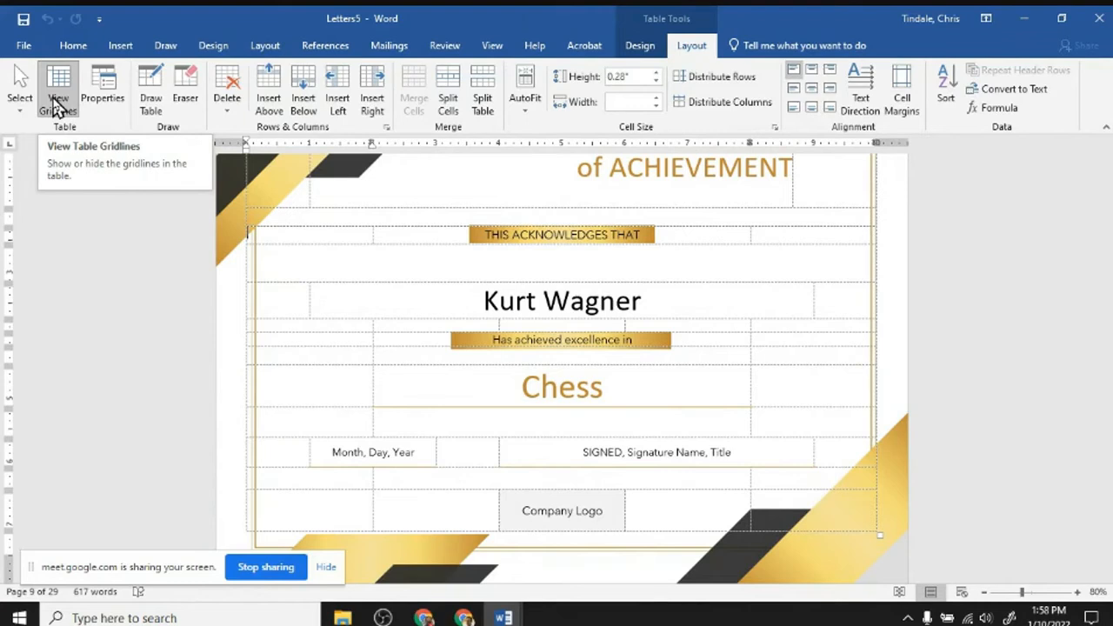
left_click(55, 235)
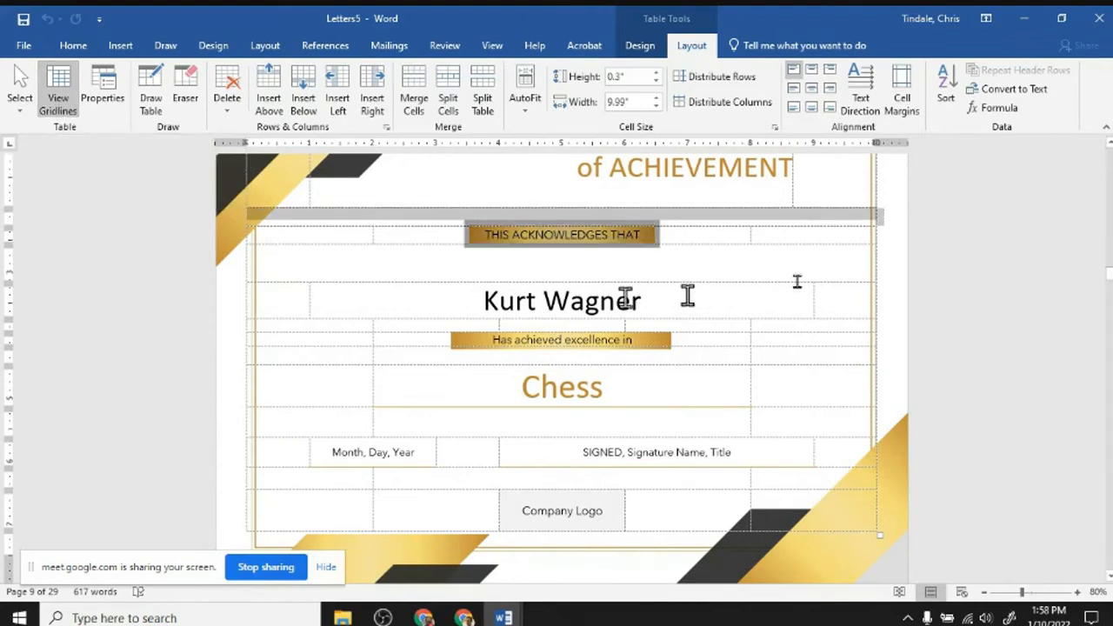
left_click(966, 239)
scroll(961, 312, "up", 1)
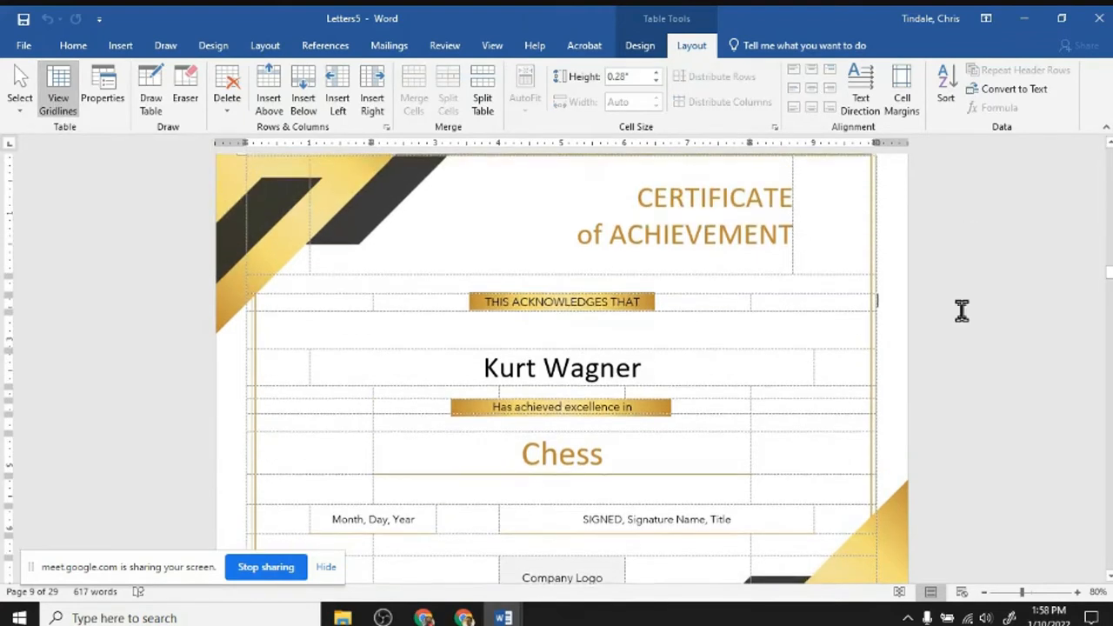
scroll(960, 312, "down", 1)
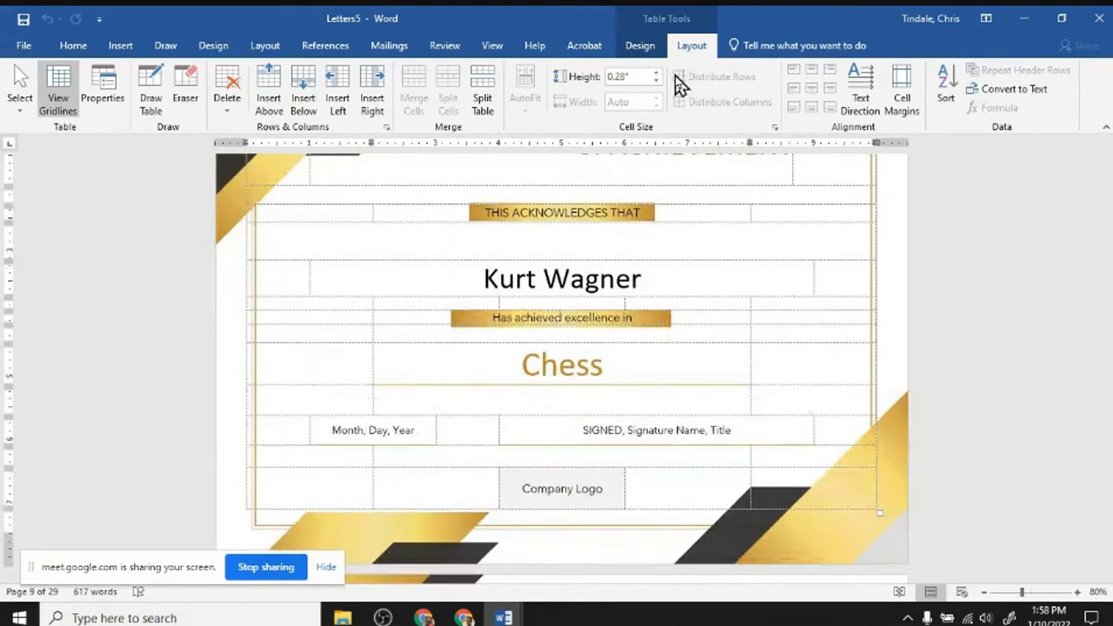
- Minimise both Word documents and switch to the Google Meet call in Chrome to check the in-call messages
left_click(1021, 19)
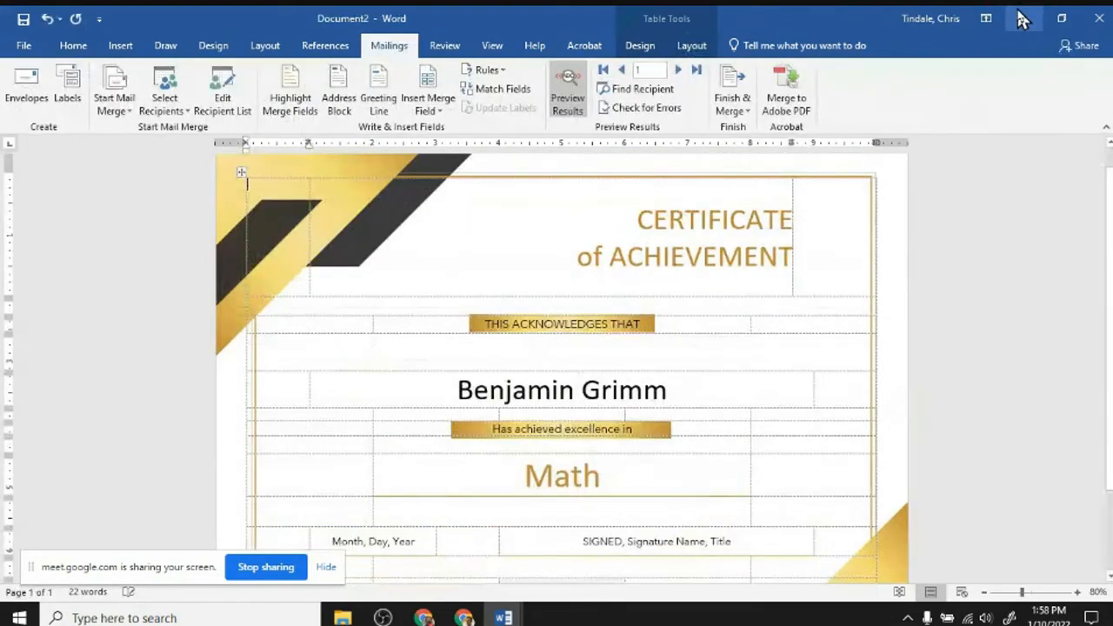
left_click(1022, 19)
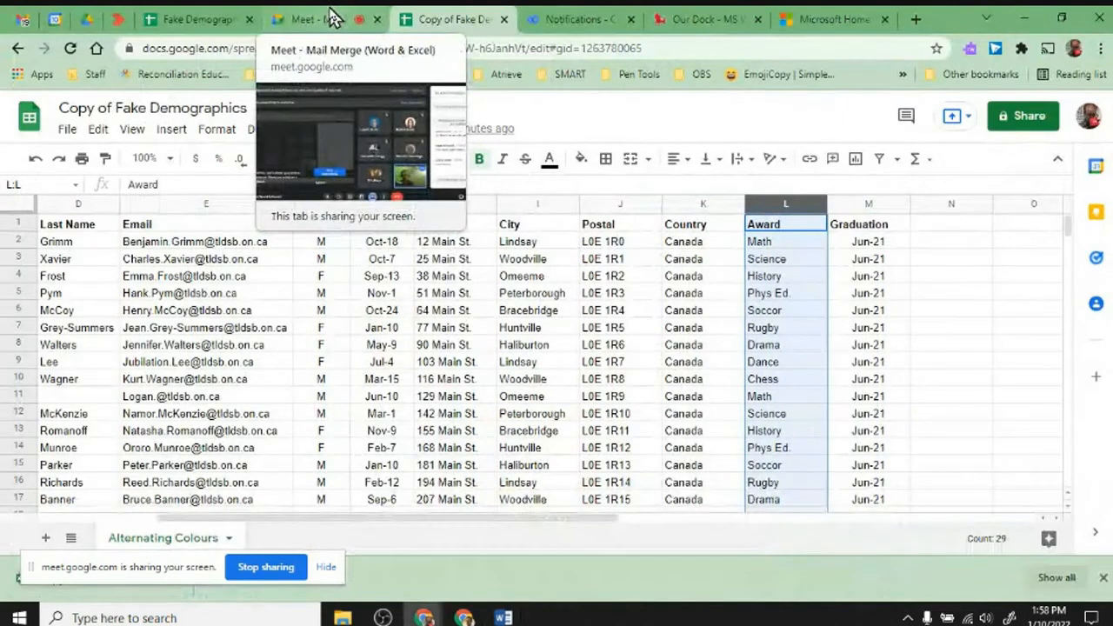
left_click(308, 19)
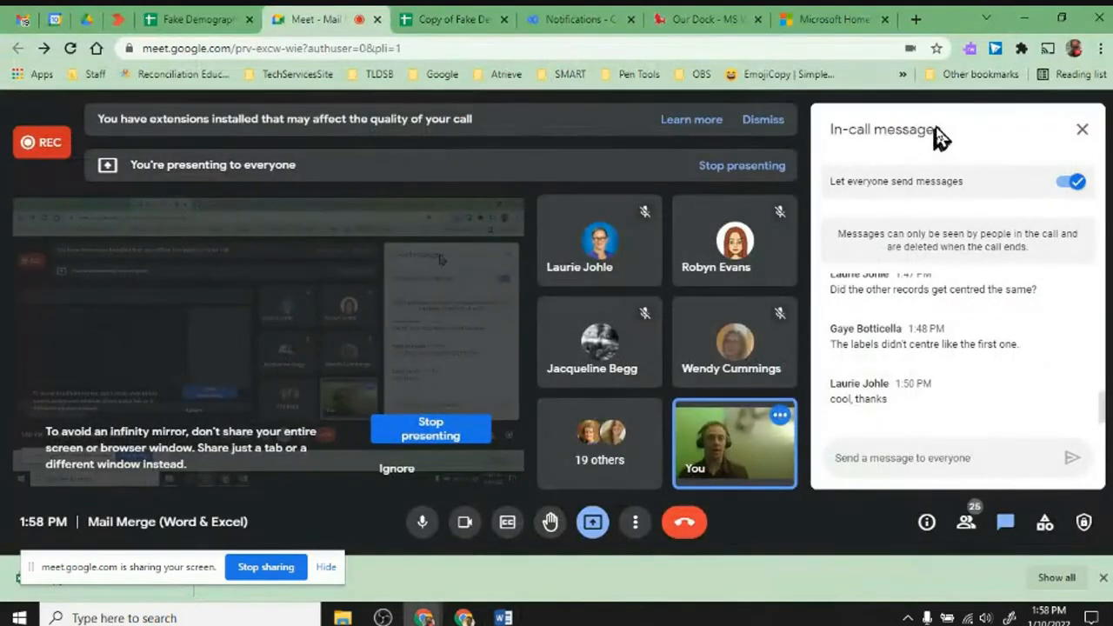
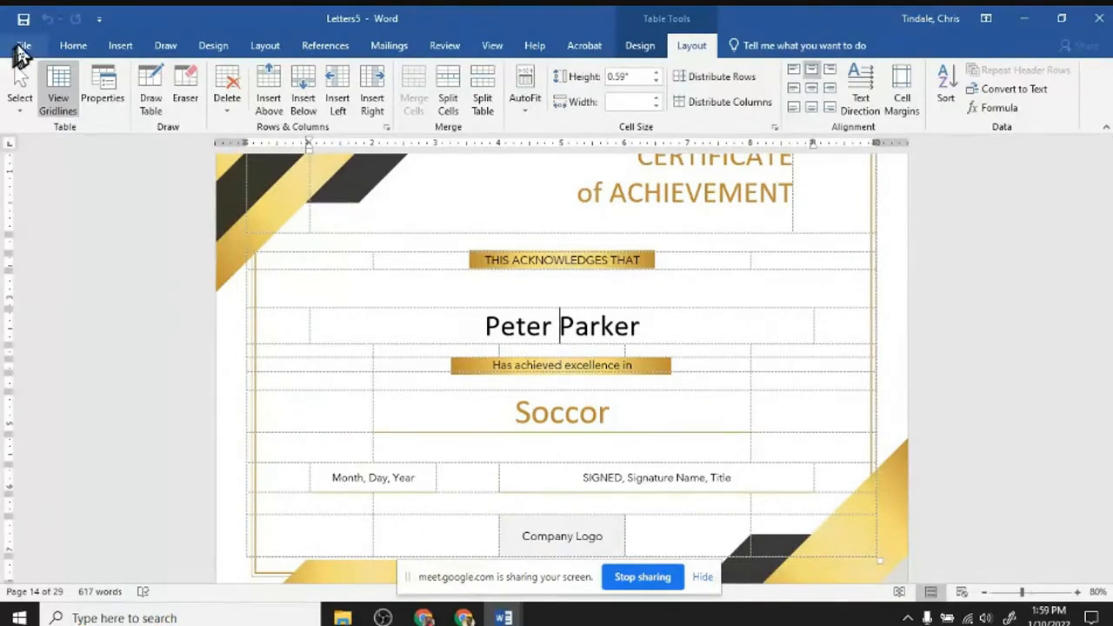
- Examine the General Options for saving the merged document in the Merge Example folder, and cancel without saving
left_click(22, 48)
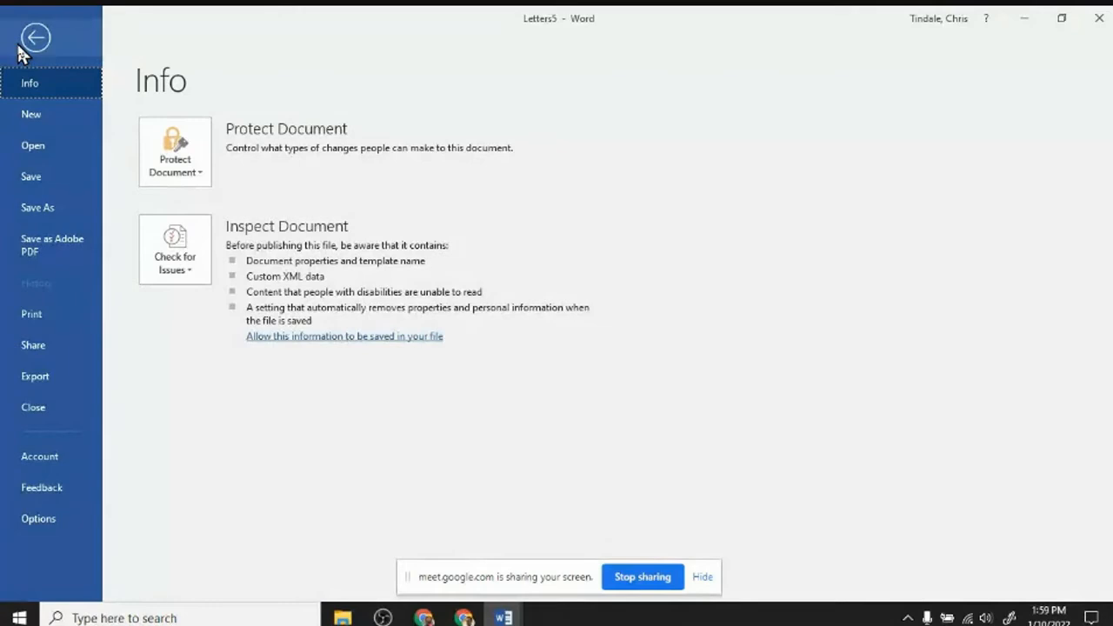
left_click(37, 213)
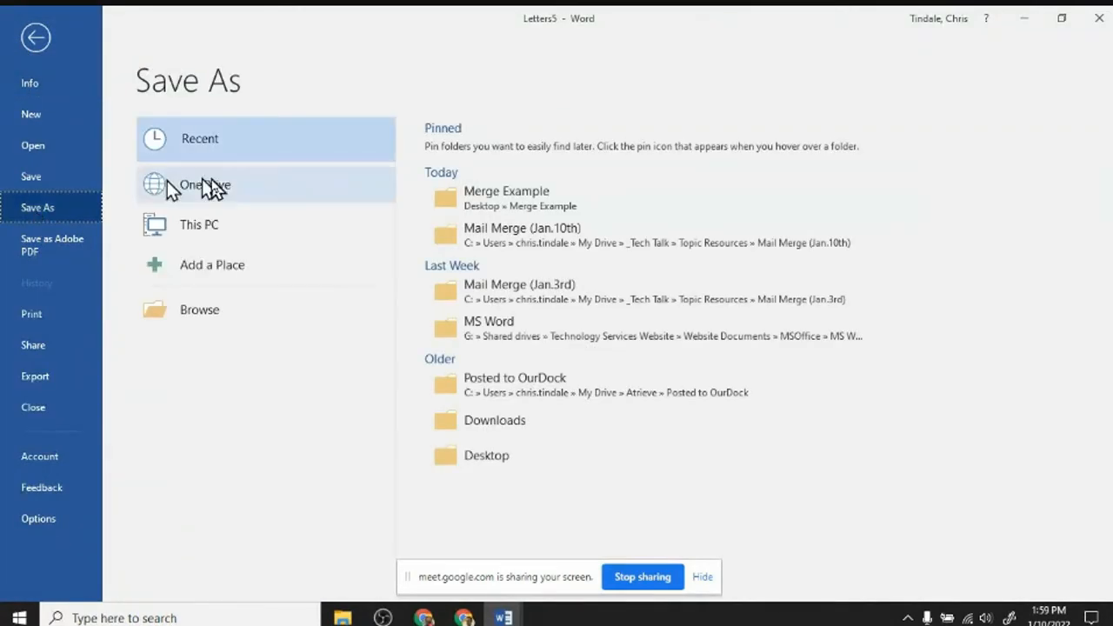
left_click(238, 223)
left_click(446, 200)
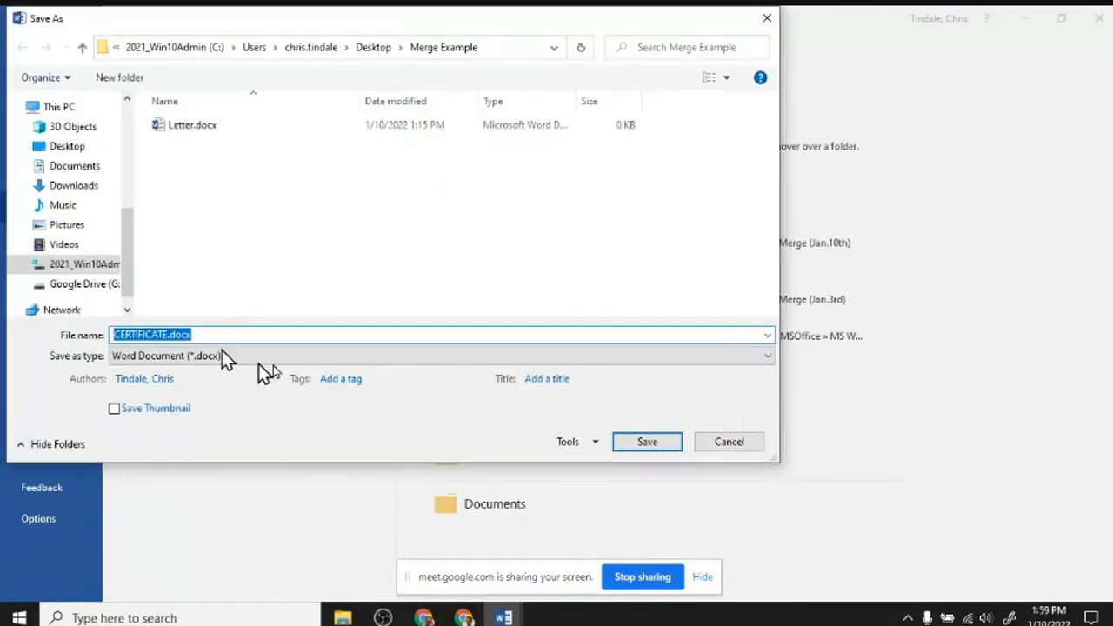
left_click(573, 443)
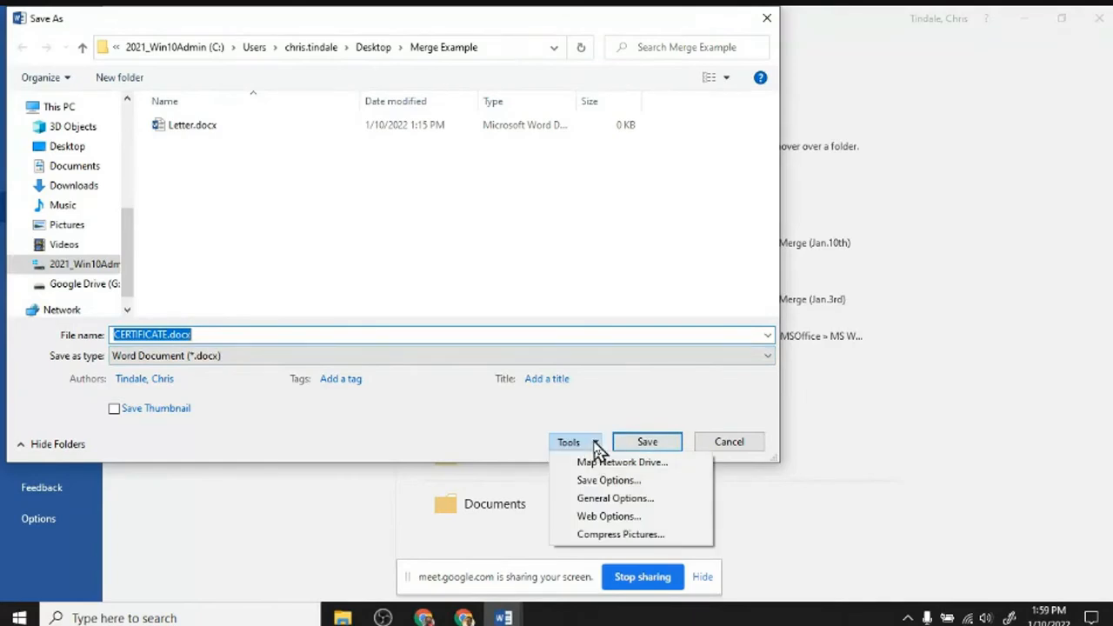
left_click(597, 499)
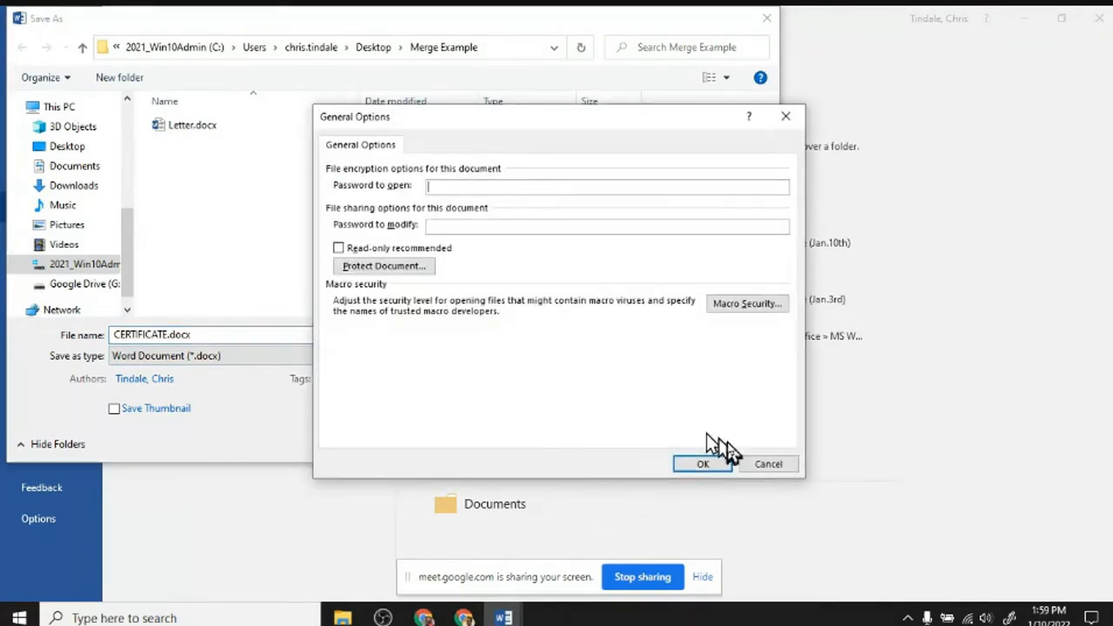
left_click(765, 466)
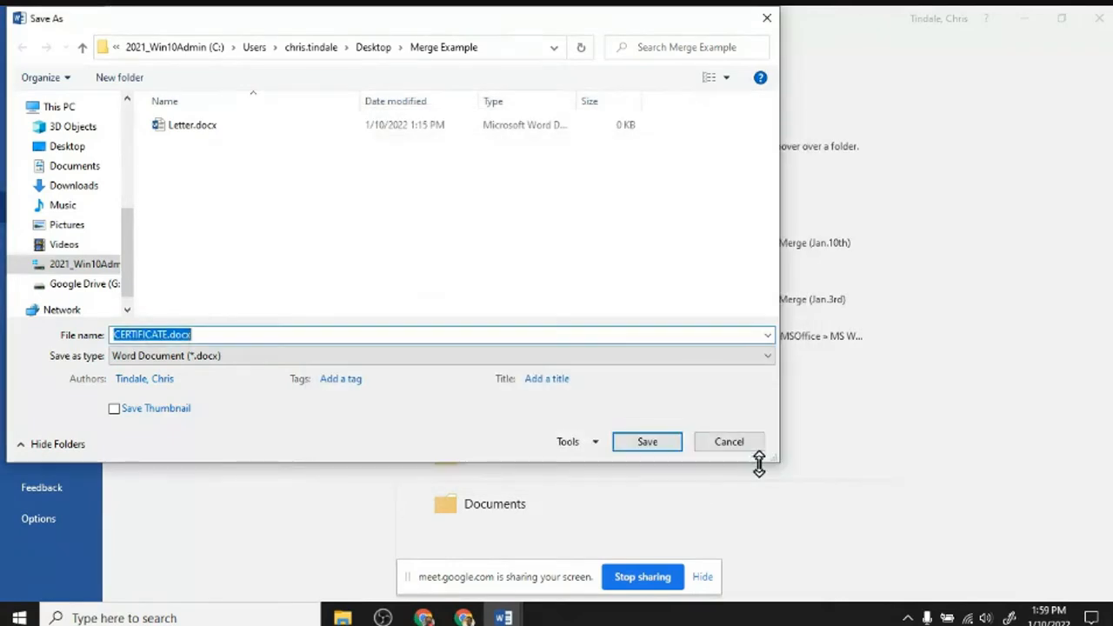
left_click(735, 447)
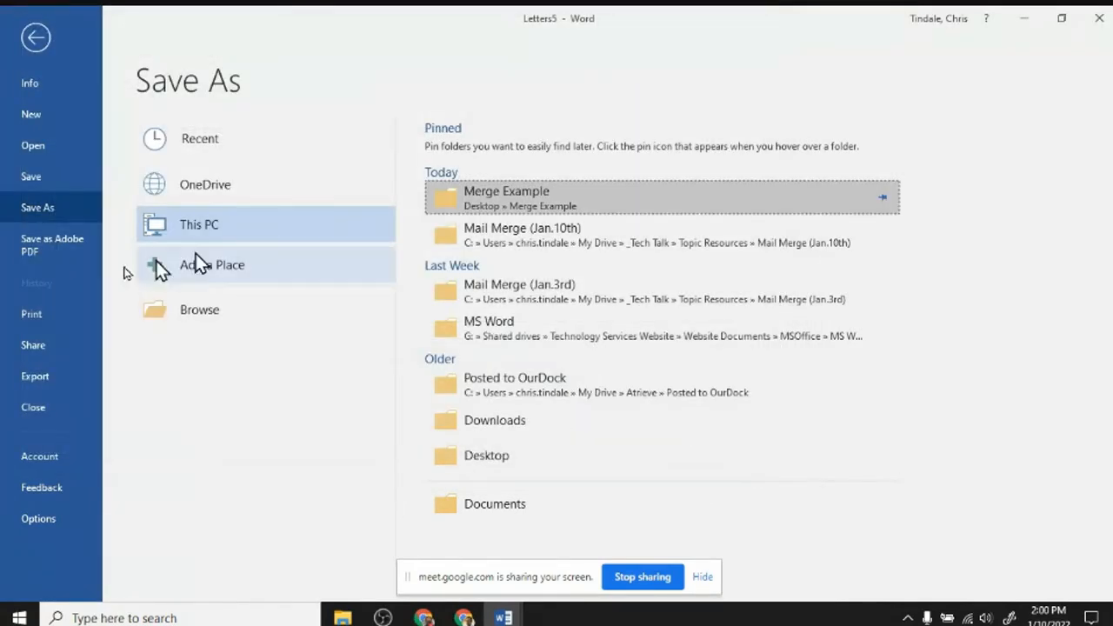
- Try to print only page 14 of the merged certificates to the Adobe PDF printer, and dismiss the resulting messages
left_click(23, 327)
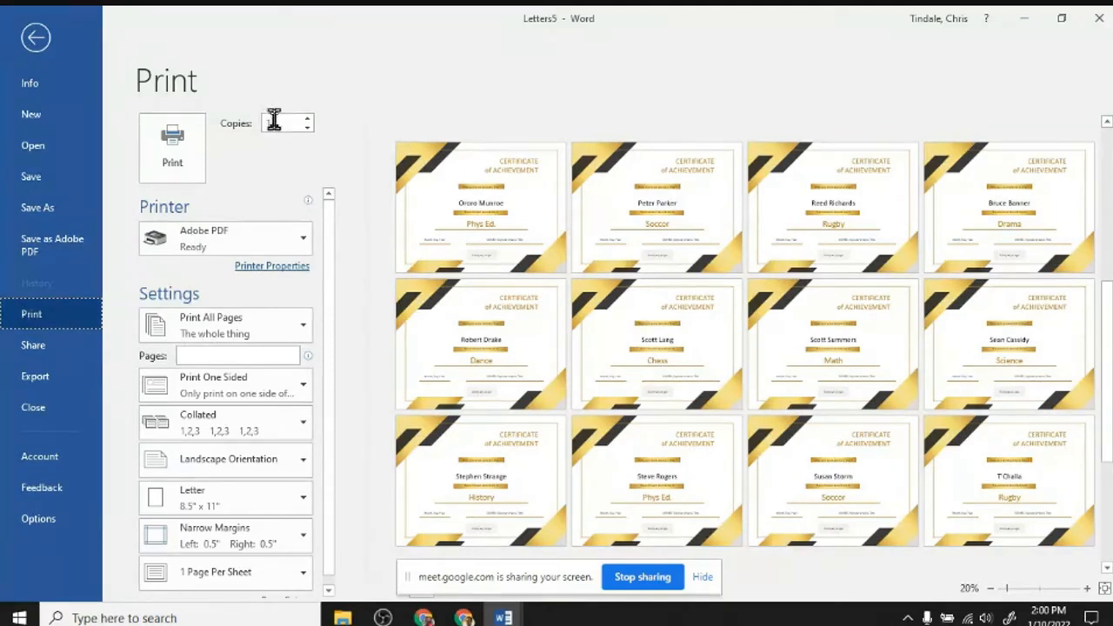
mouse_move(216, 247)
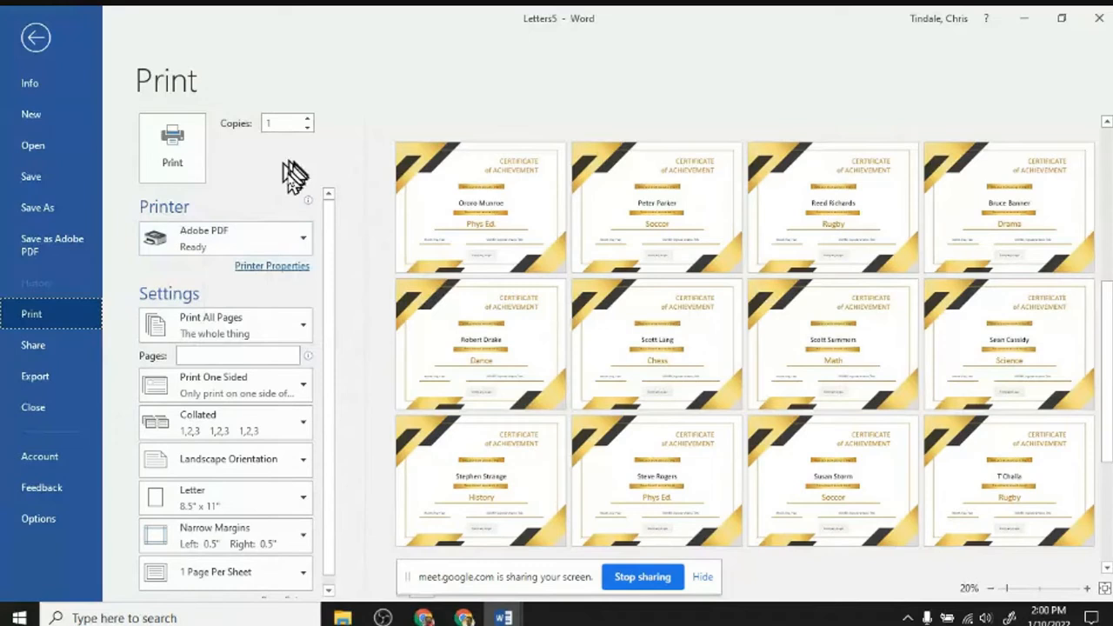
left_click(231, 350)
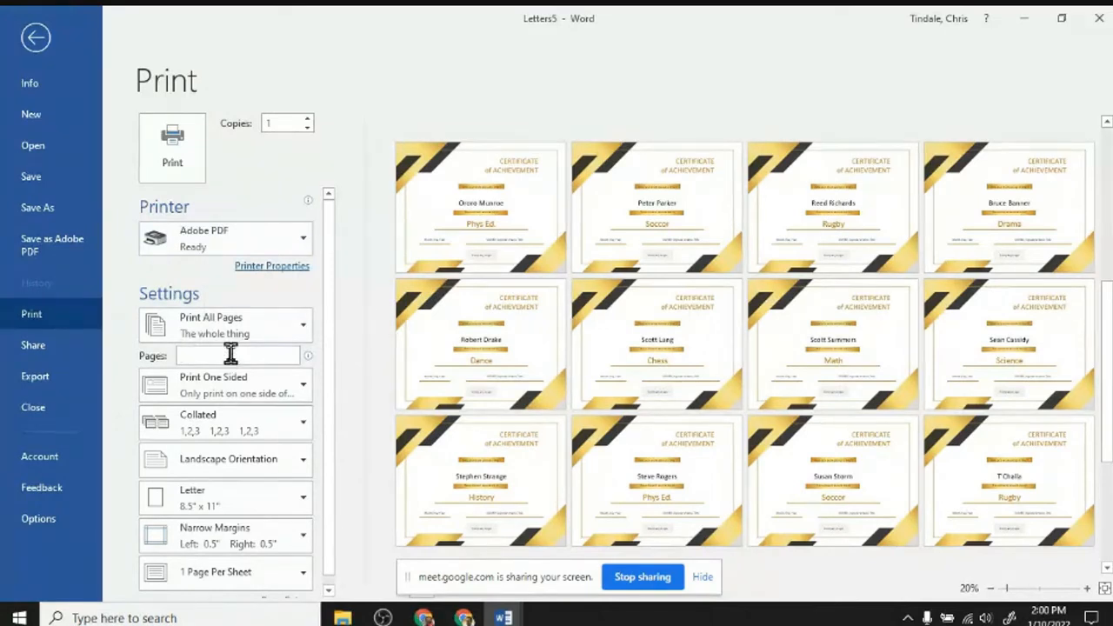
type("14")
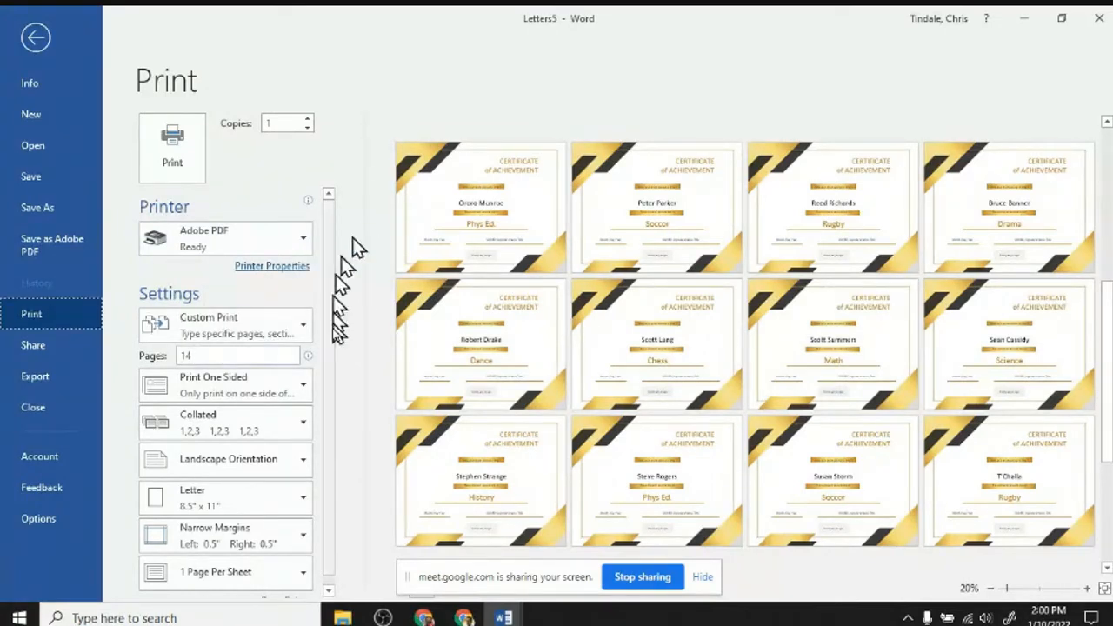
left_click(289, 342)
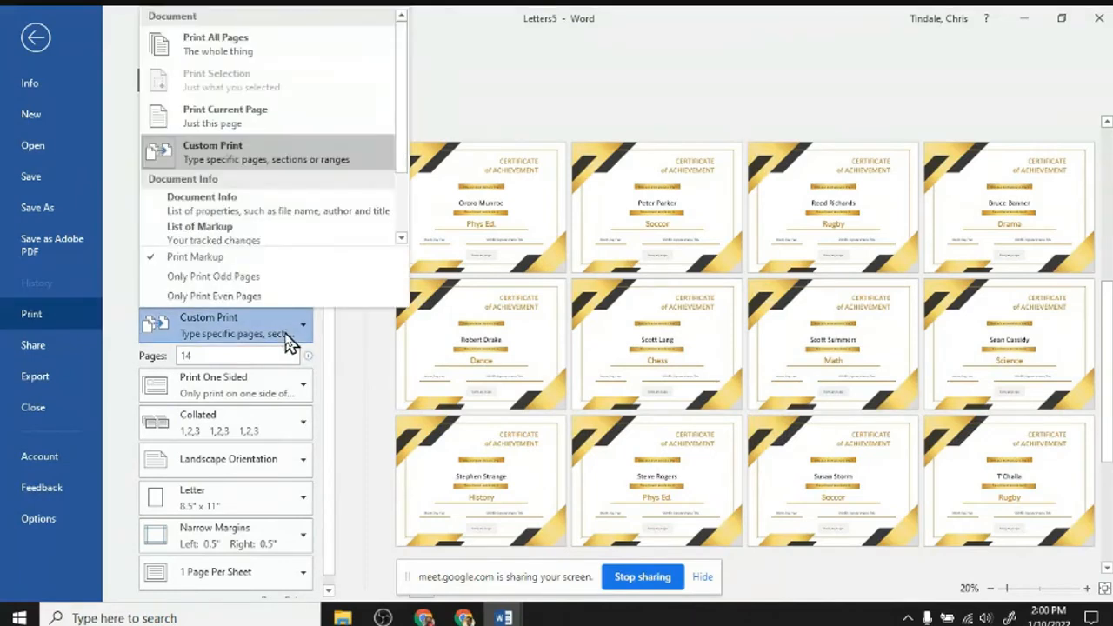
left_click(290, 342)
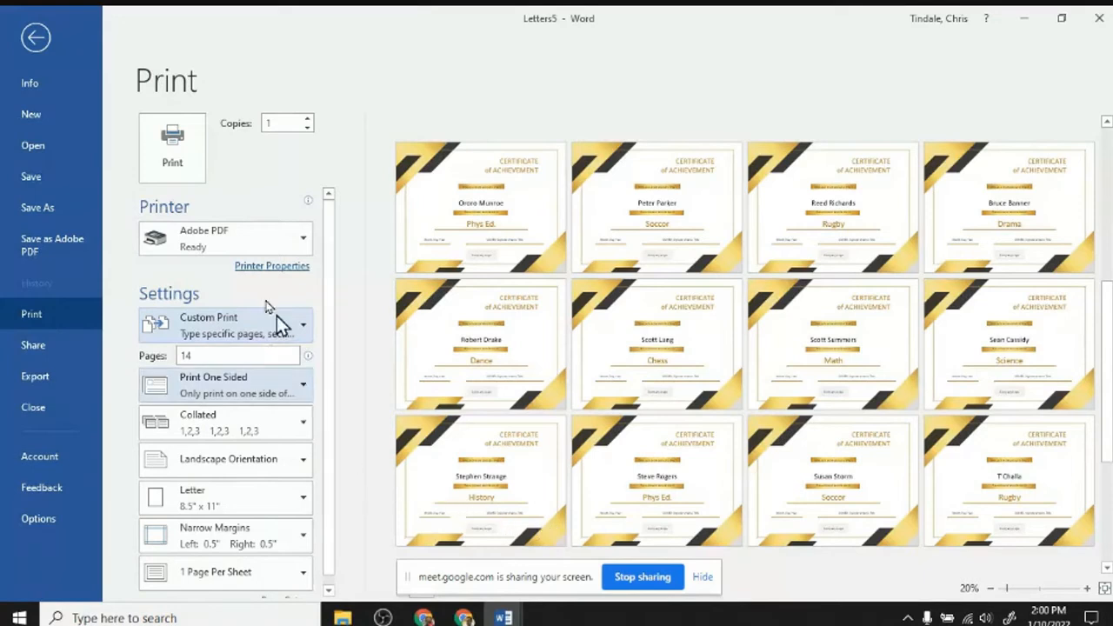
left_click(185, 161)
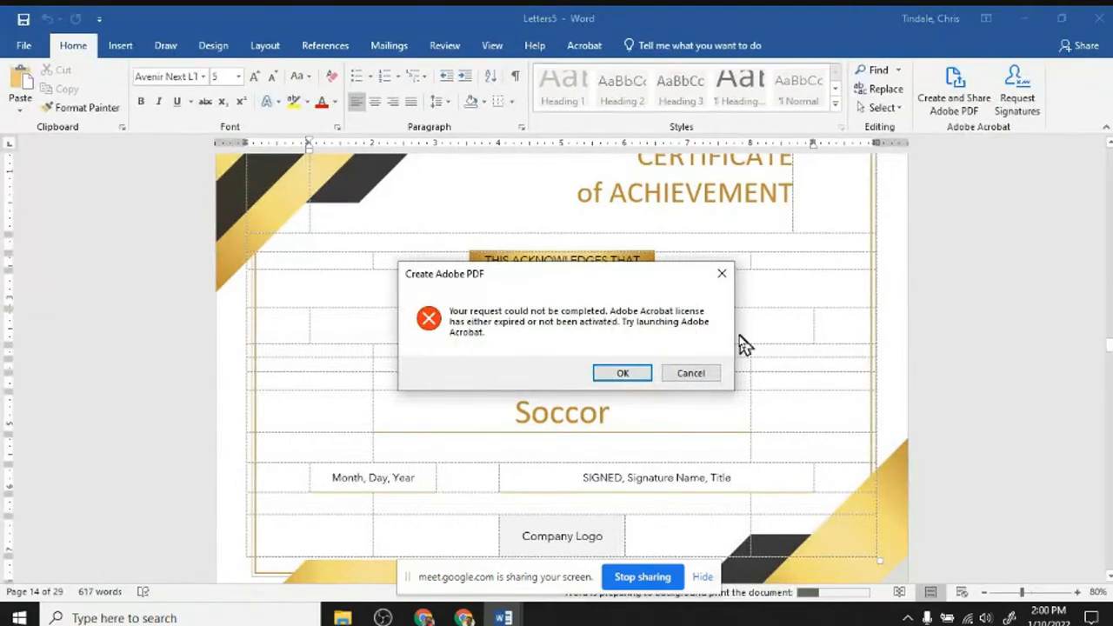
left_click(623, 374)
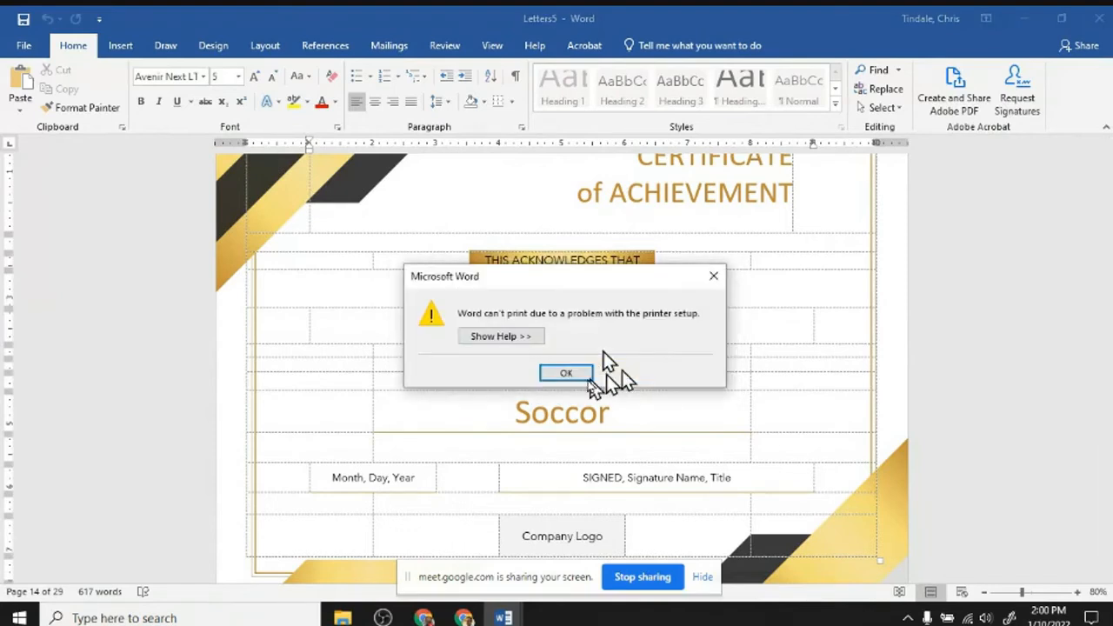
left_click(581, 375)
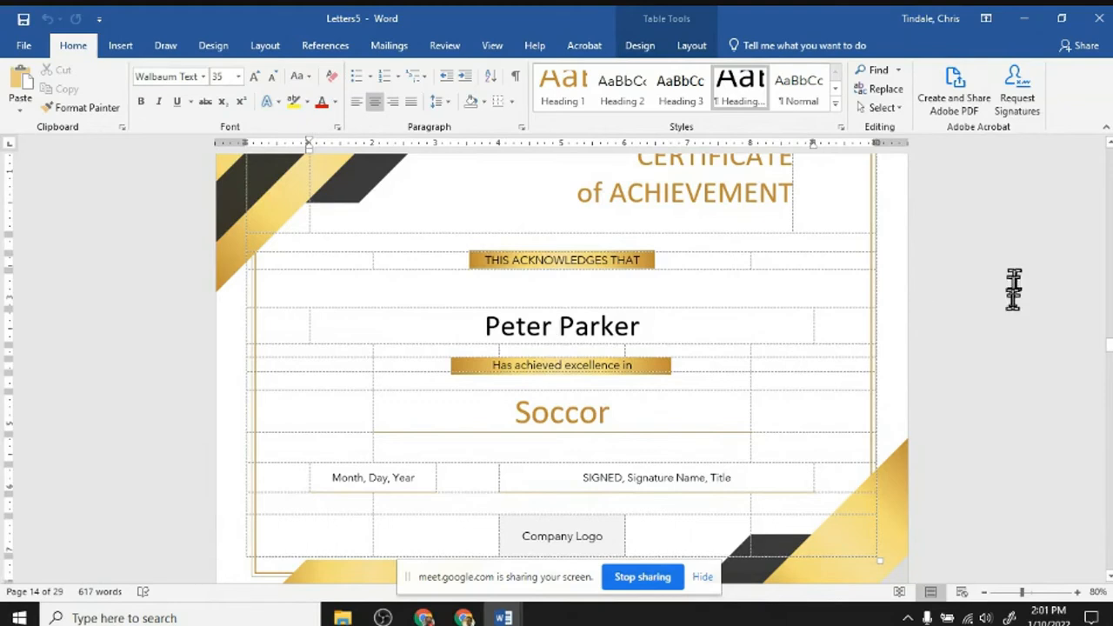
- Look through the merged certificates after page 14 and view the Save As locations for the document
scroll(1012, 296, "down", 10)
scroll(1012, 298, "down", 15)
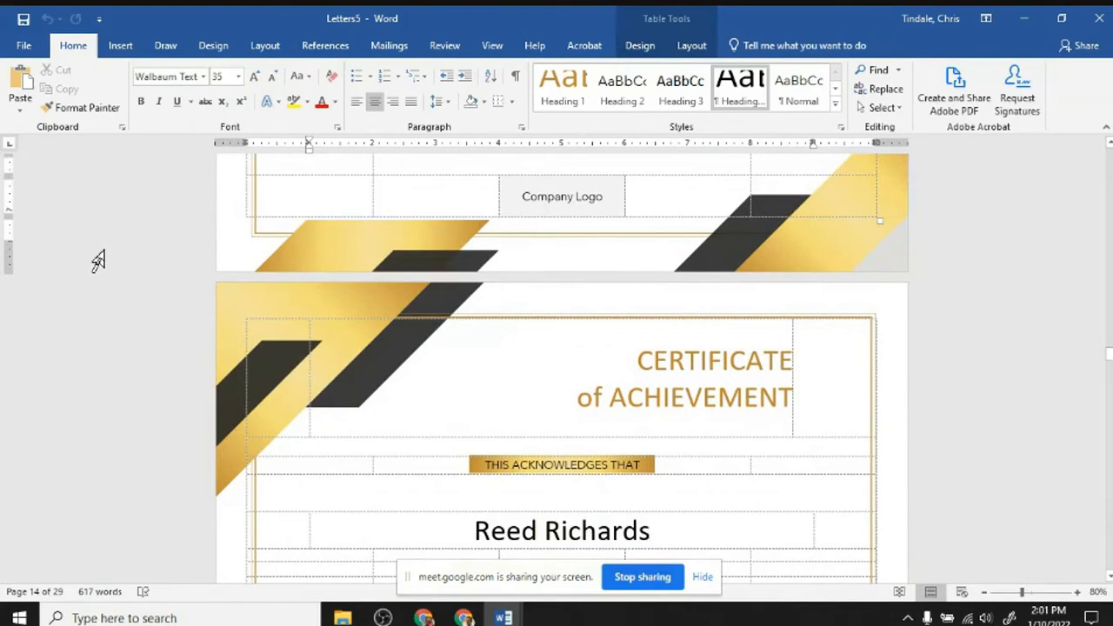
left_click(21, 47)
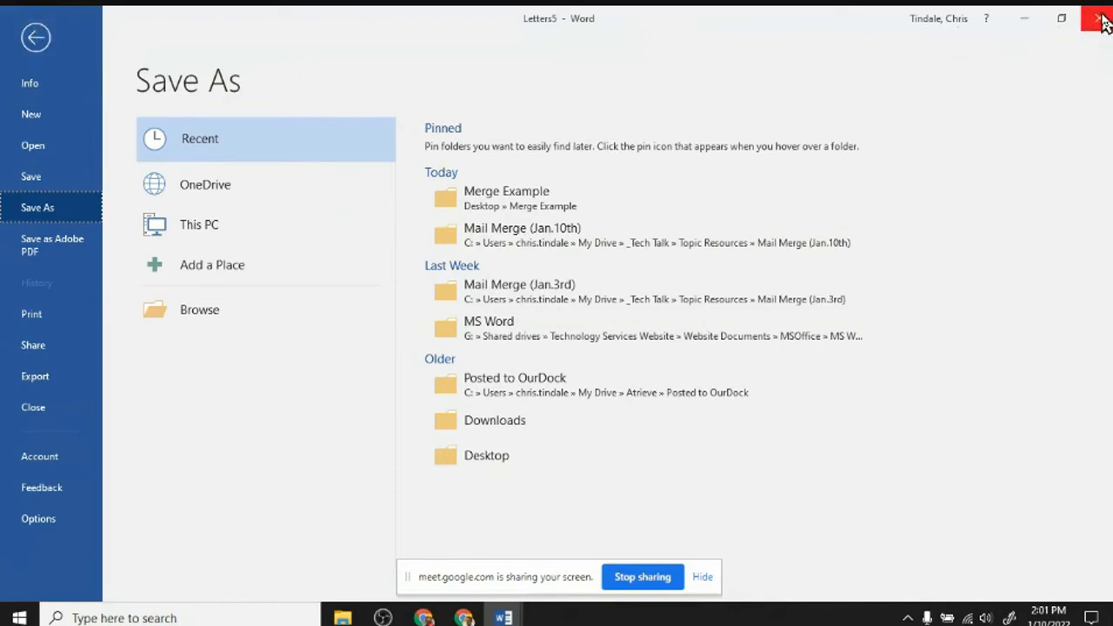
- Minimise the merged Letters5 document and switch to the certificate template Document2
left_click(1029, 19)
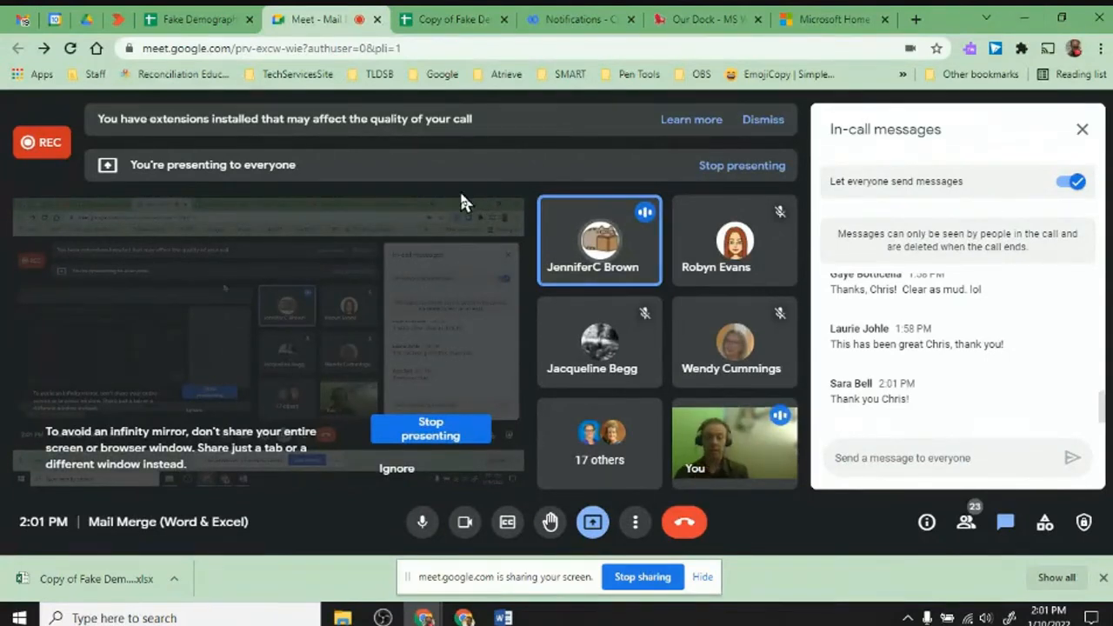
mouse_move(503, 617)
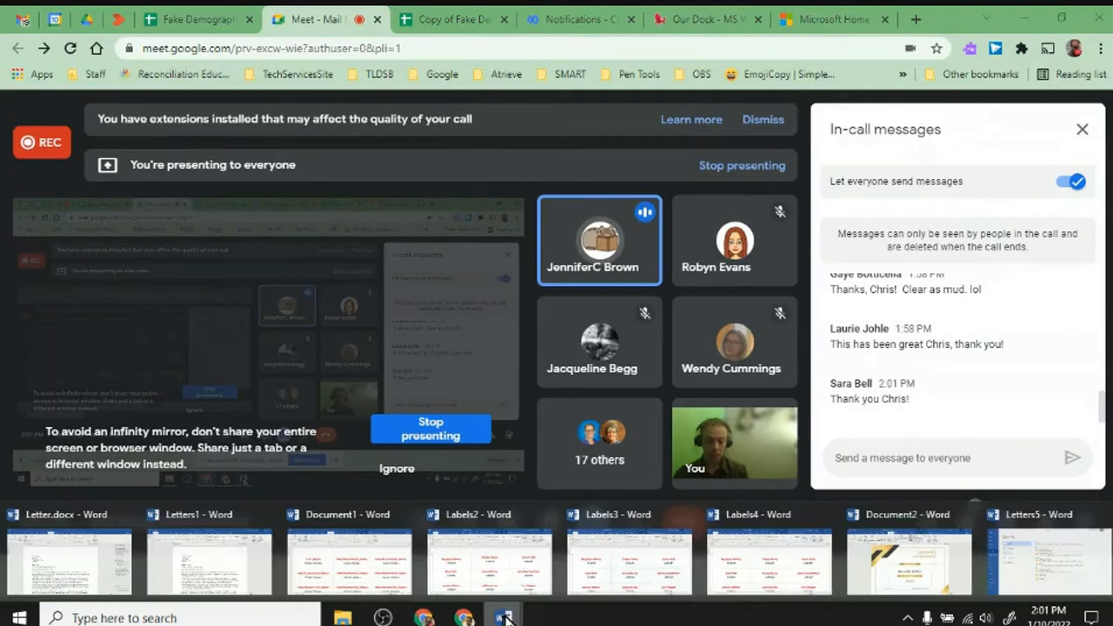
mouse_move(948, 528)
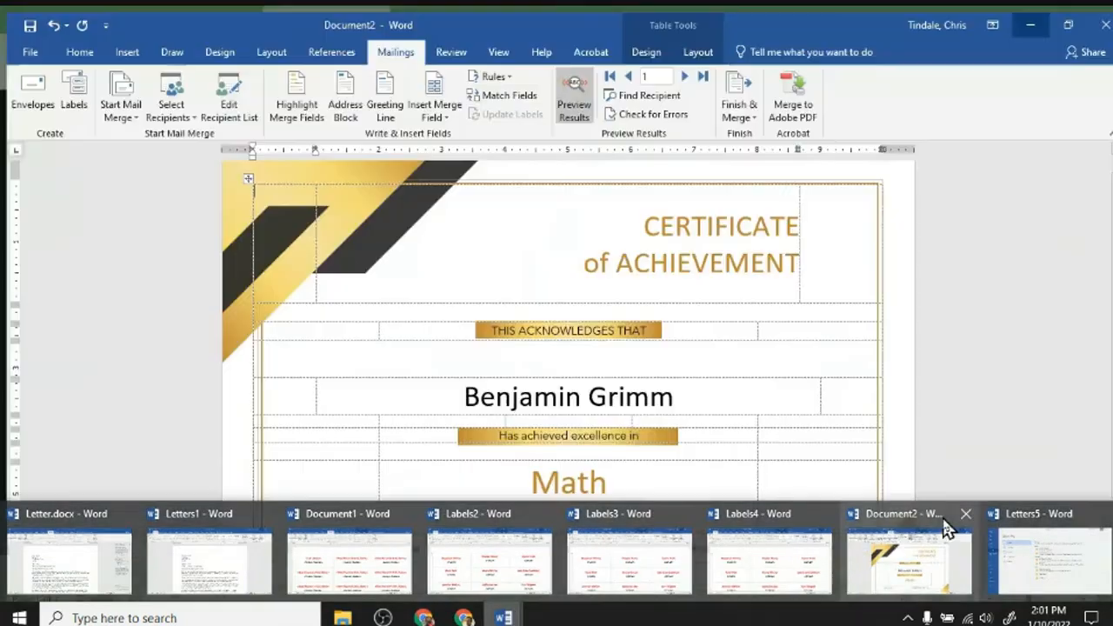
left_click(905, 569)
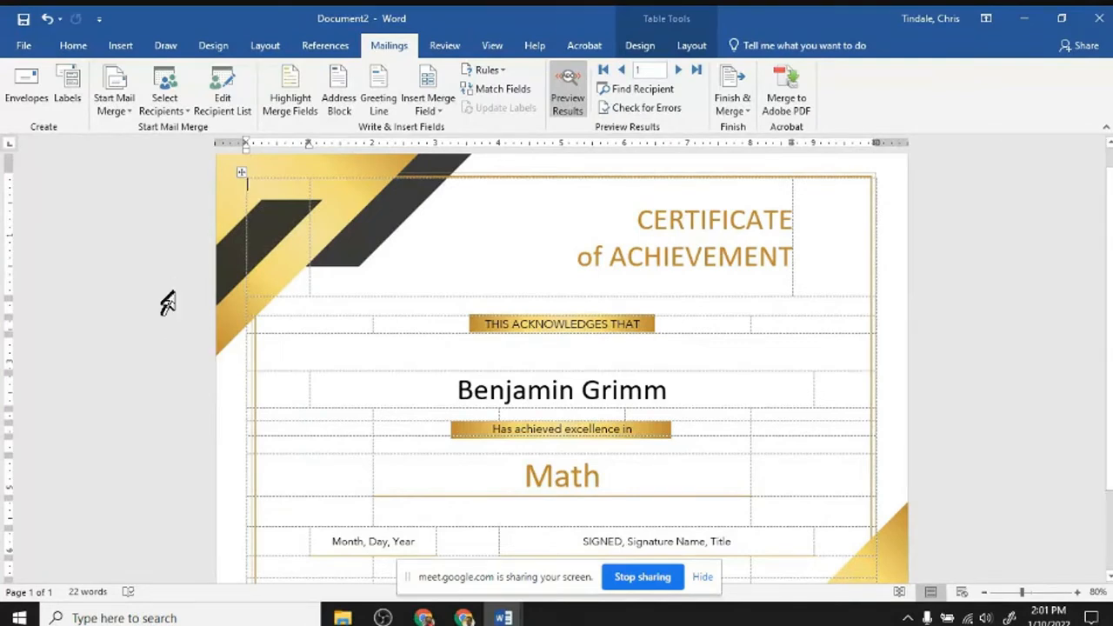
- Deselect all mail merge recipients except the fifth record and preview that recipient's certificate
left_click(210, 103)
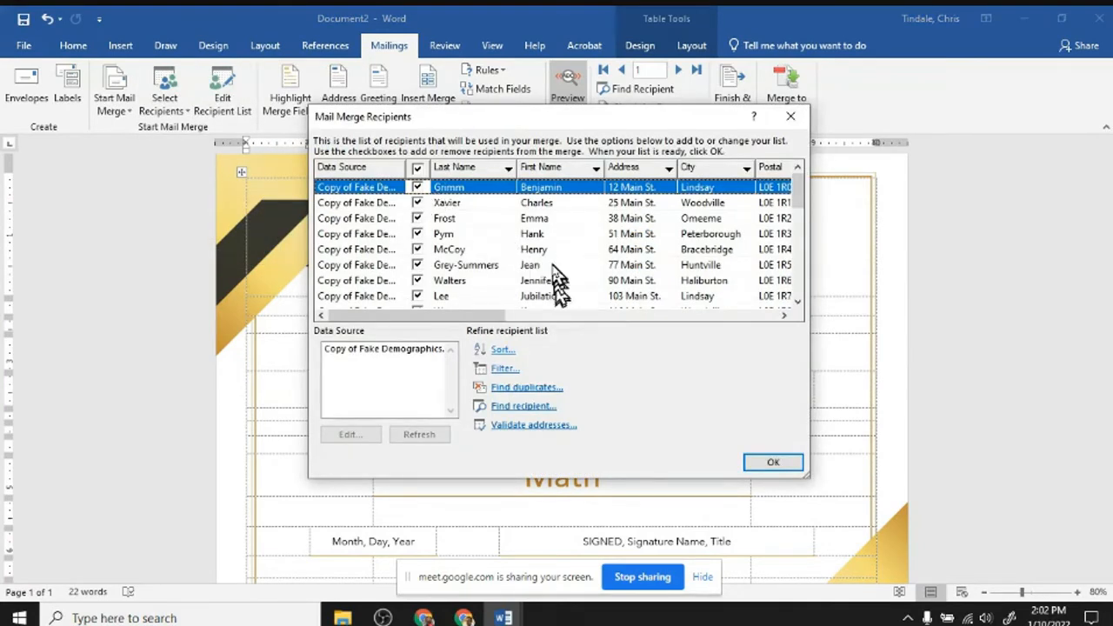
left_click(418, 167)
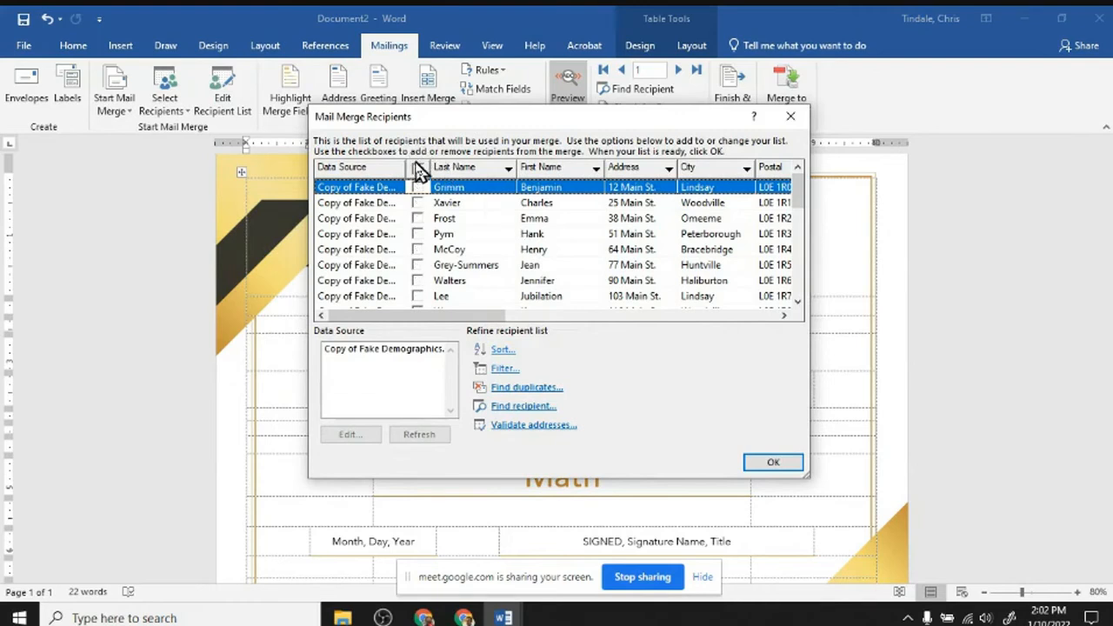
left_click(417, 249)
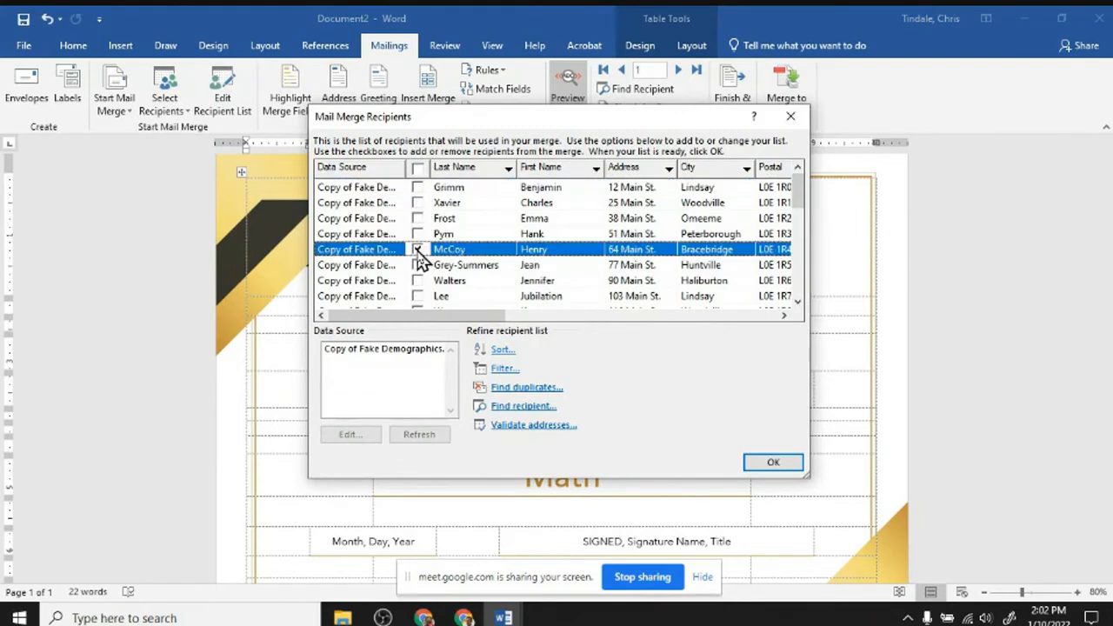
left_click(778, 462)
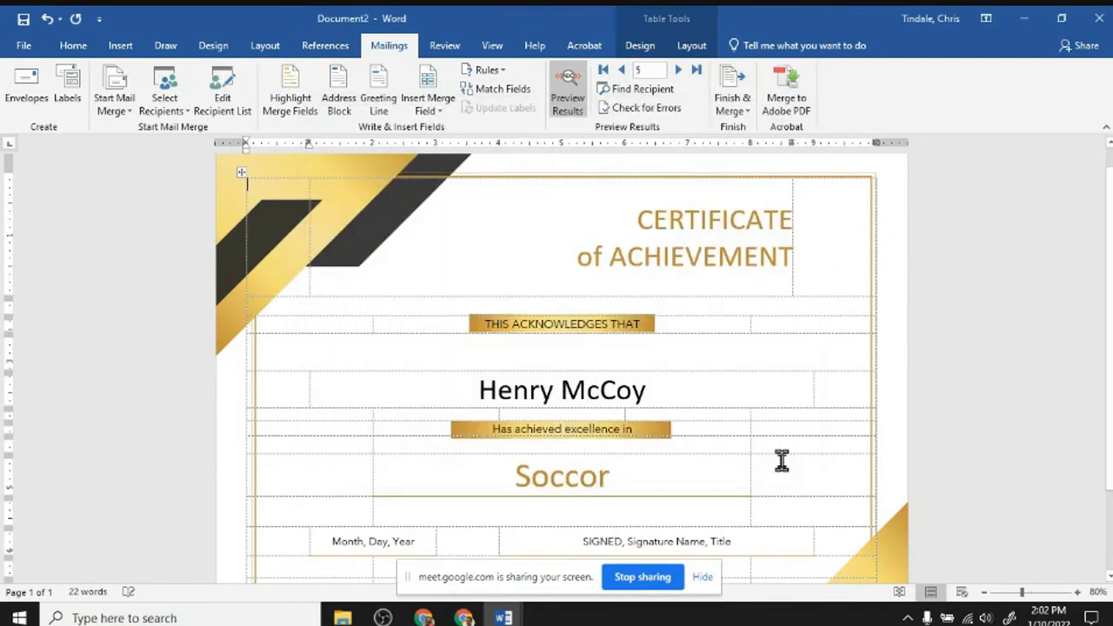
scroll(991, 283, "down", 3)
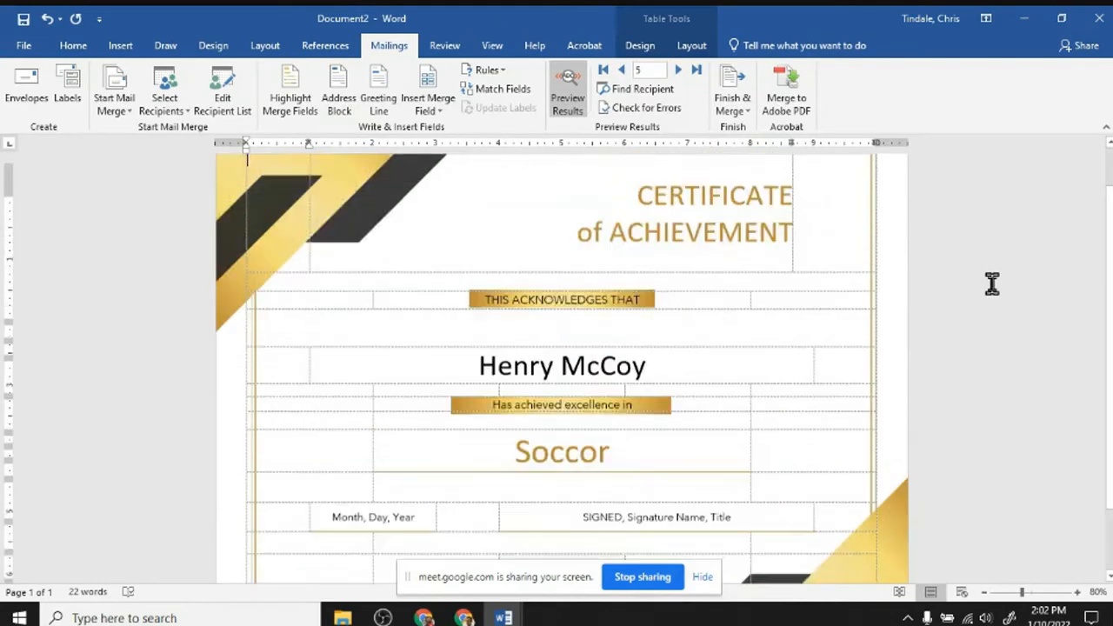
- Check the Finish & Merge options and recheck which records are selected in the recipient list
left_click(732, 103)
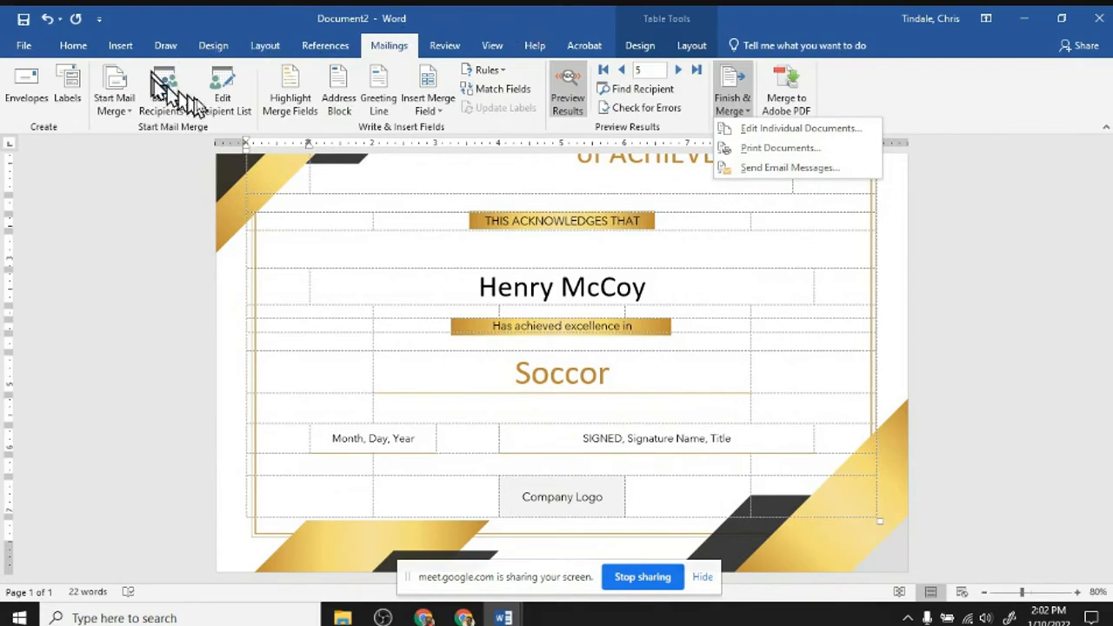
left_click(219, 104)
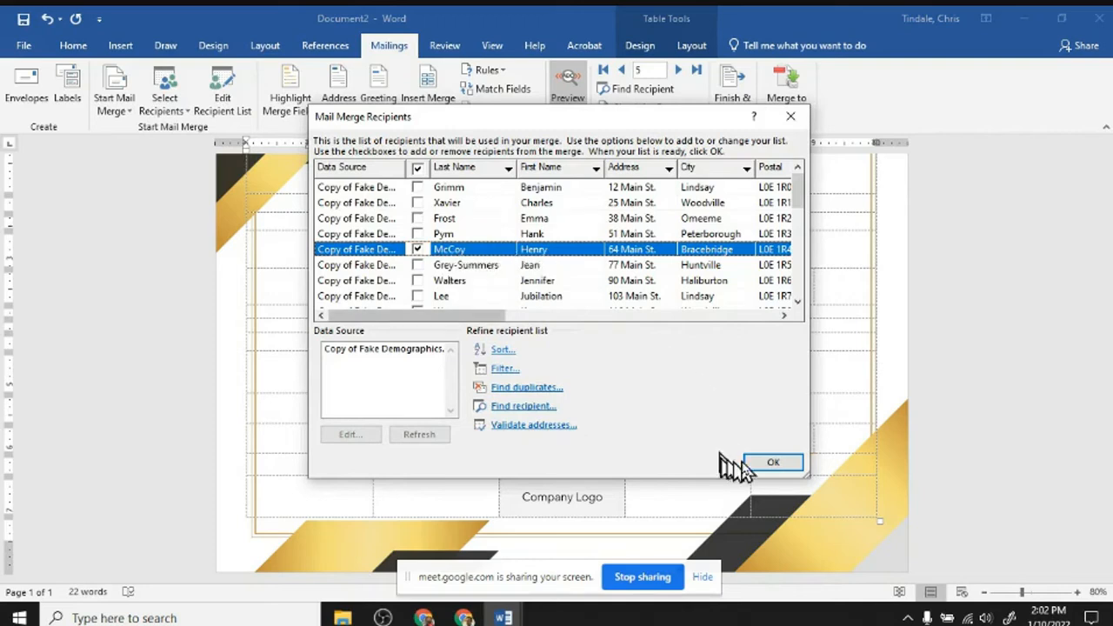
left_click(769, 462)
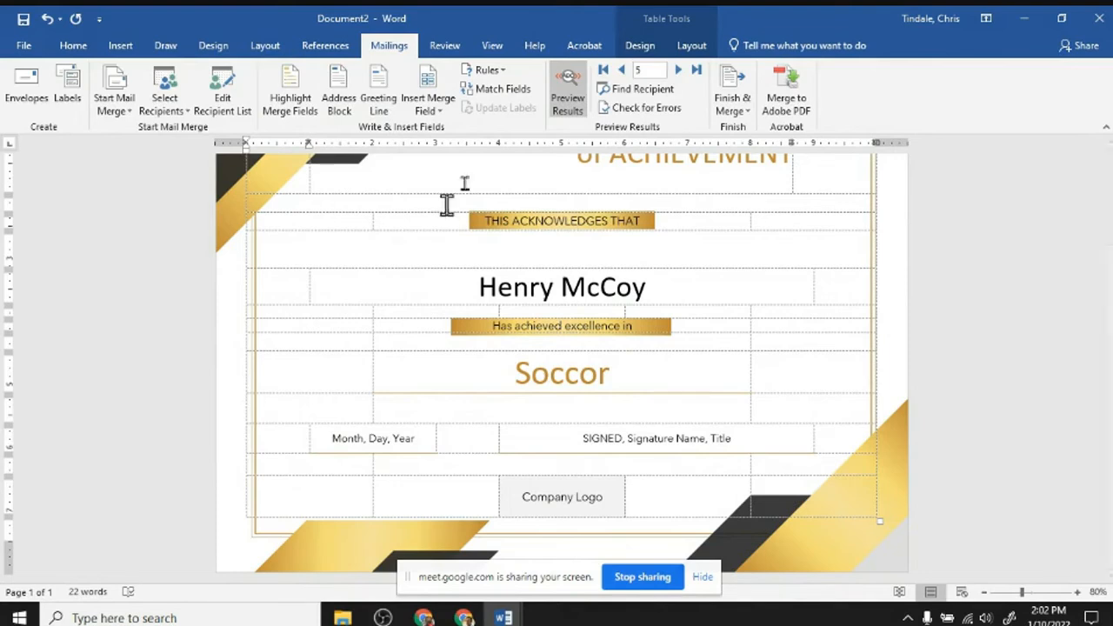
- Reselect every record in the mail merge recipient list
left_click(218, 108)
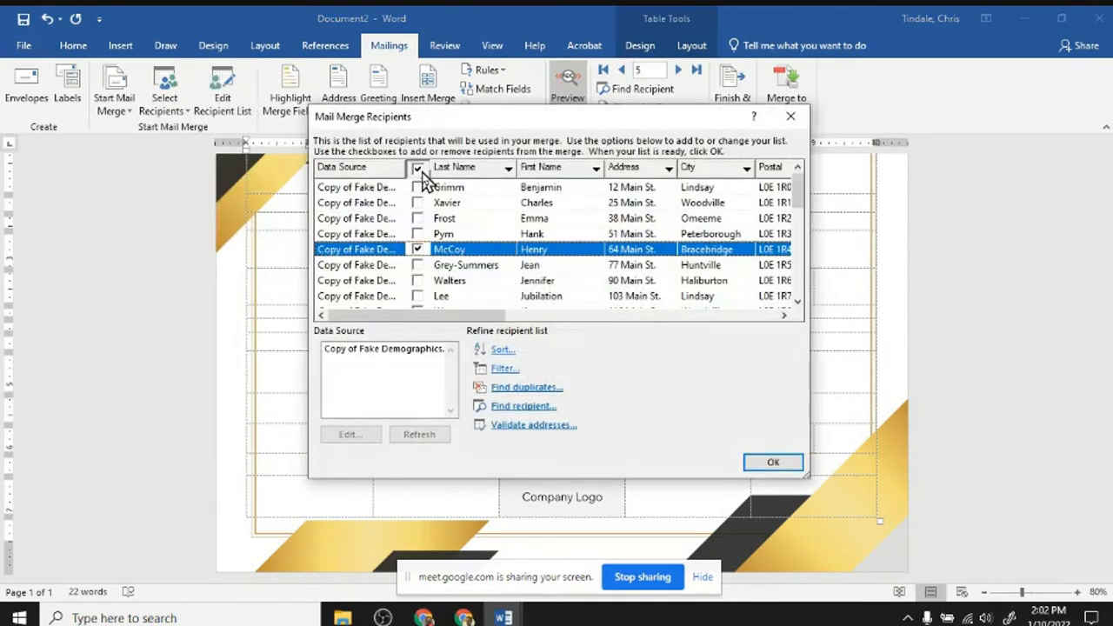
left_click(417, 168)
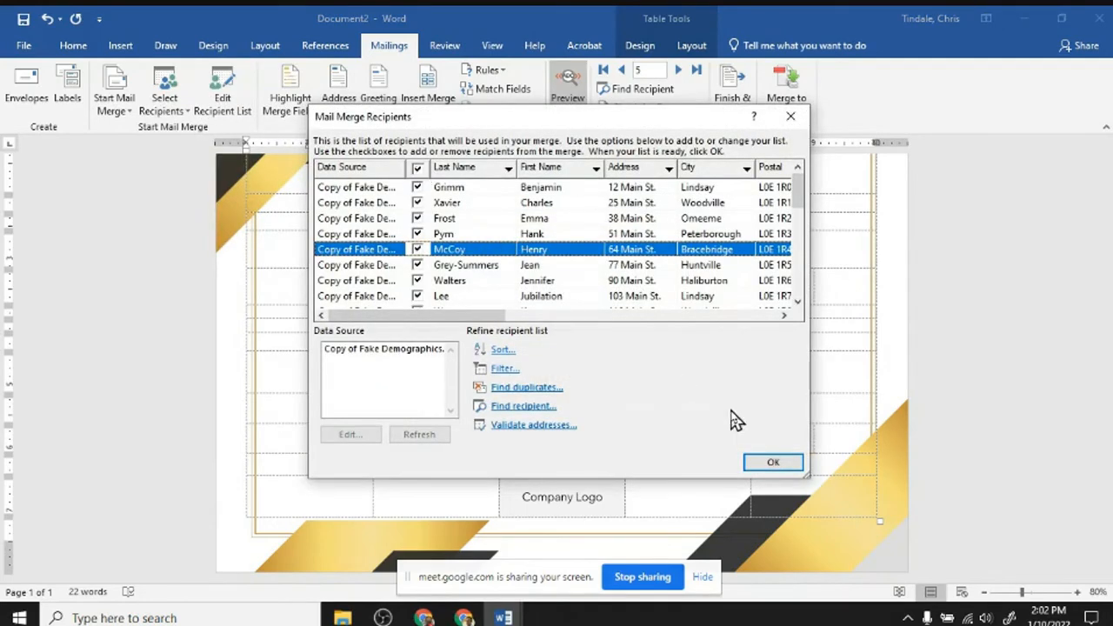
left_click(773, 463)
- Examine the record options for merging to individual documents and the Find Recipient dialog, cancelling both
left_click(729, 98)
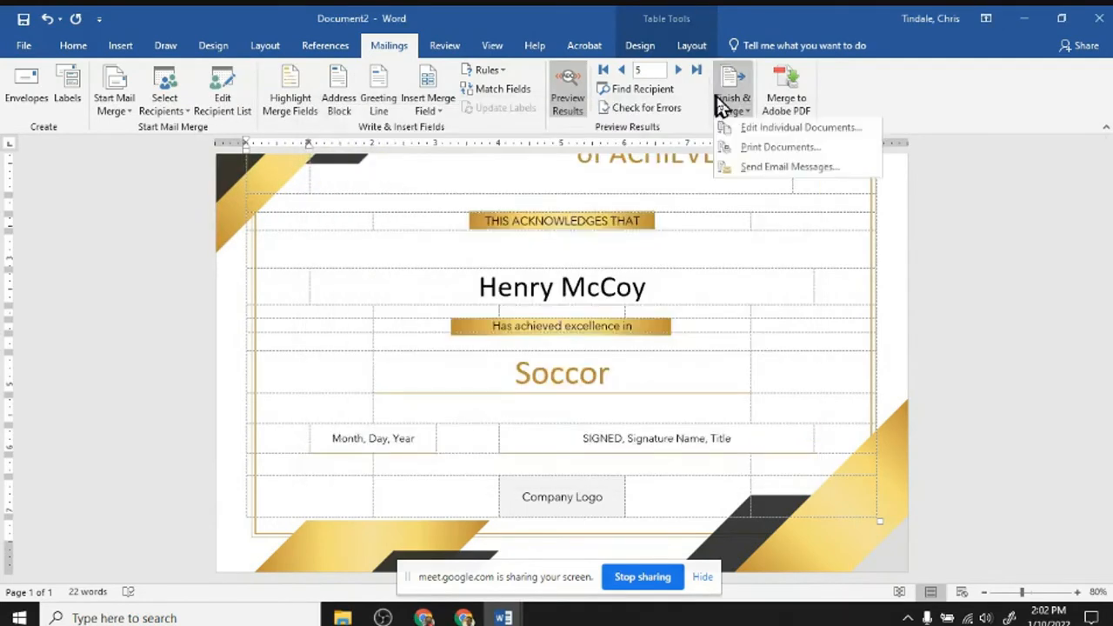
left_click(789, 128)
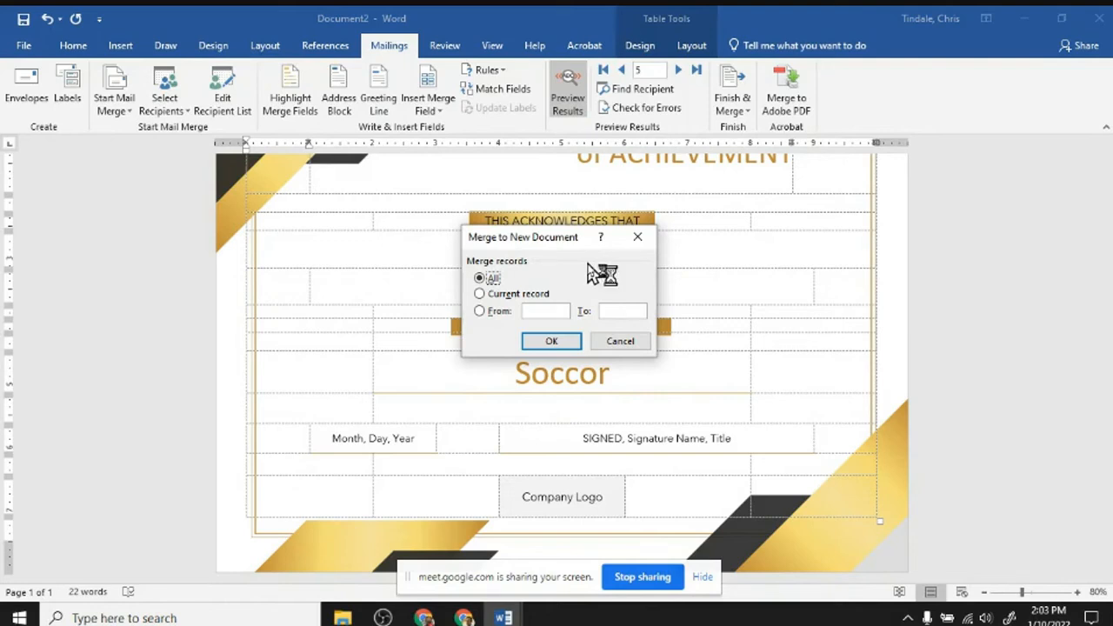
left_click(621, 343)
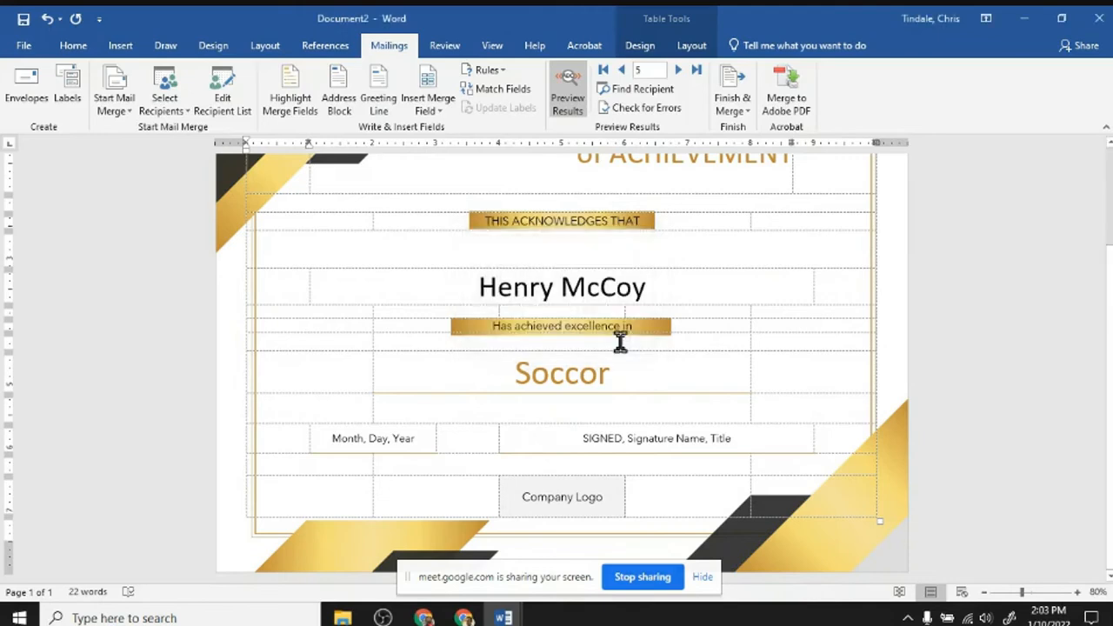
left_click(739, 98)
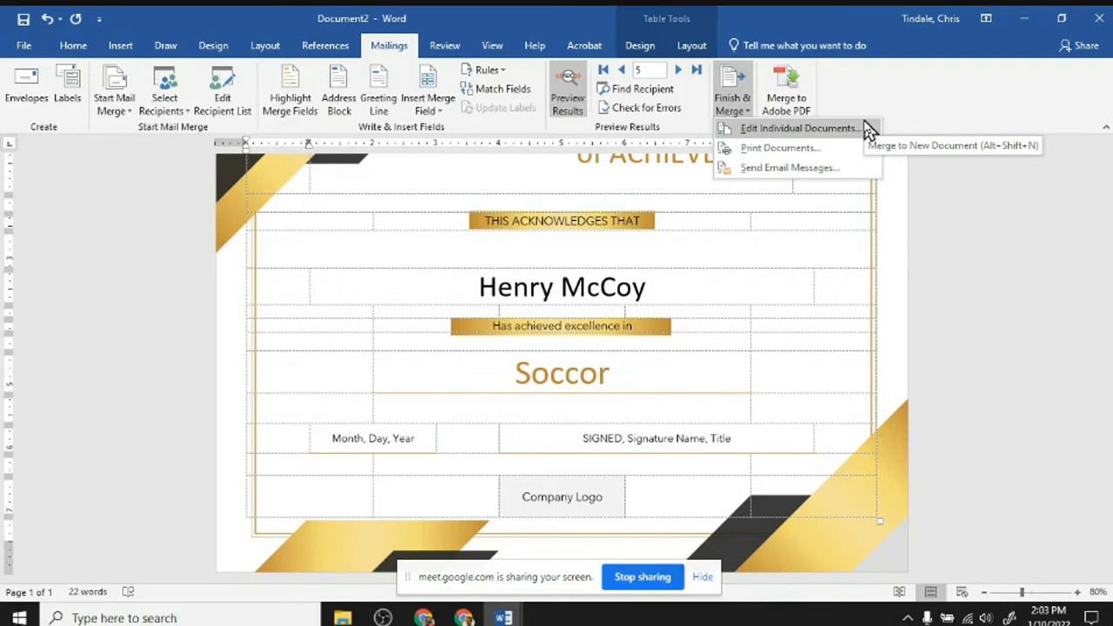
left_click(659, 88)
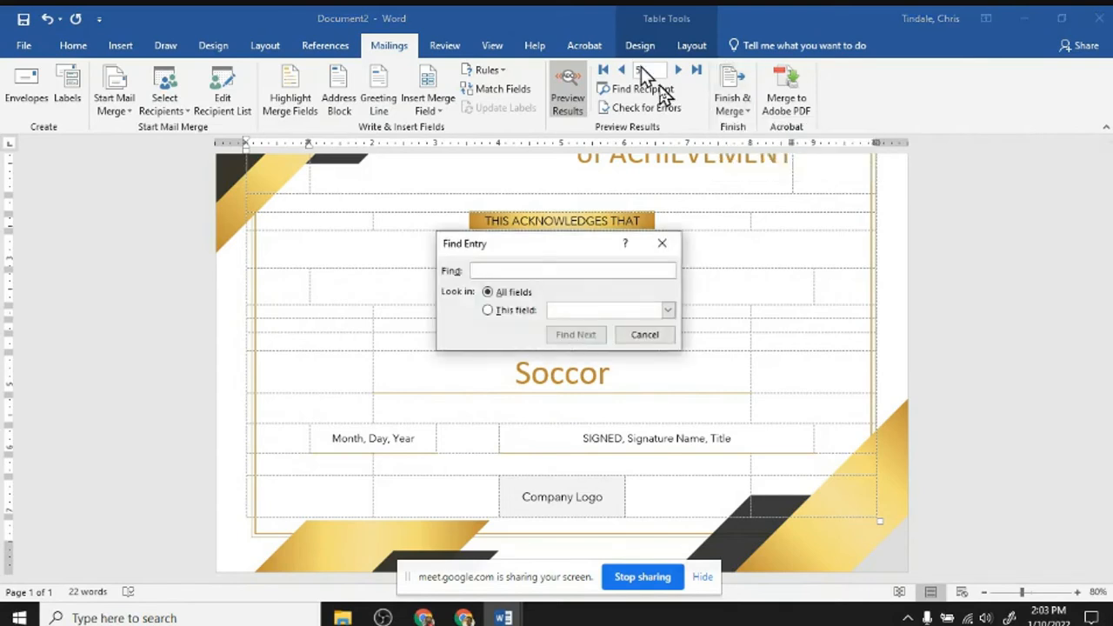
left_click(663, 250)
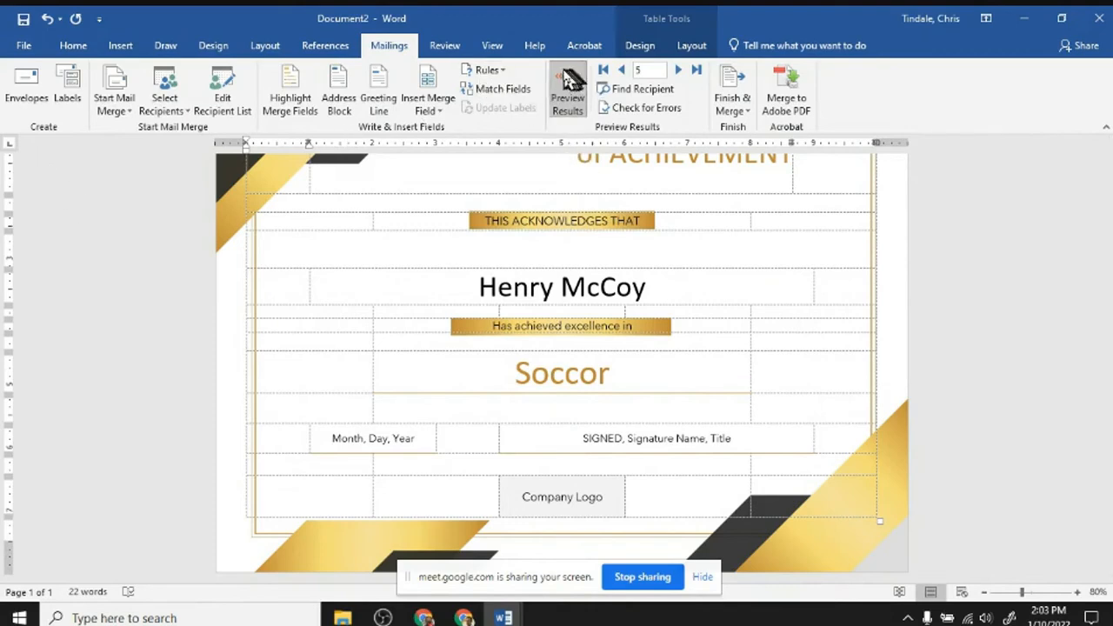
- Restrict the mail merge recipient list to only the fifth record
left_click(223, 87)
left_click(419, 168)
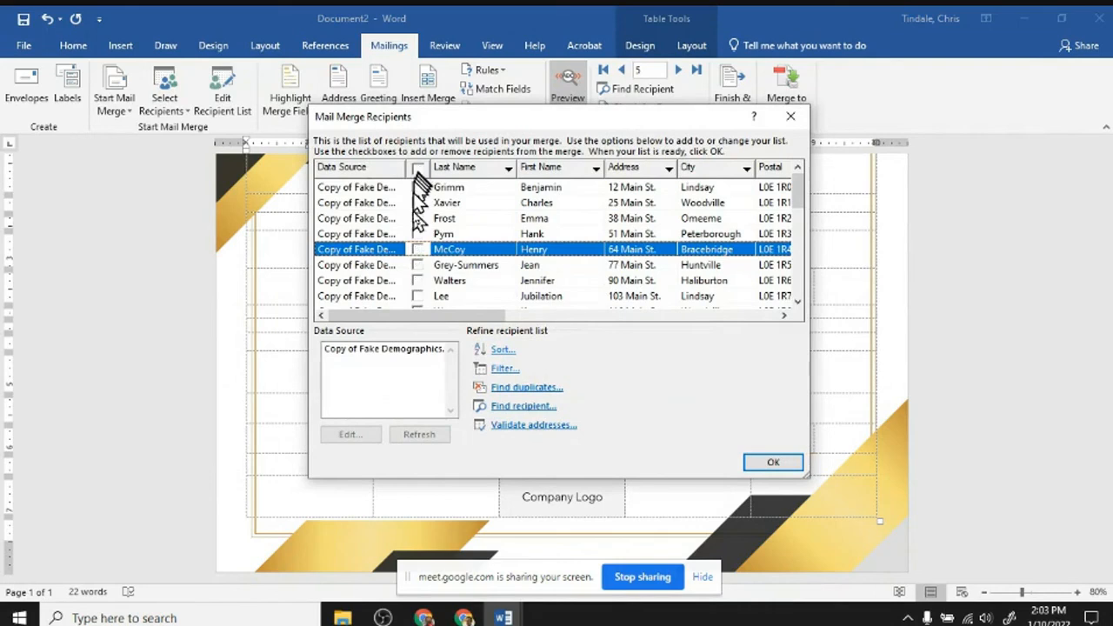
left_click(417, 249)
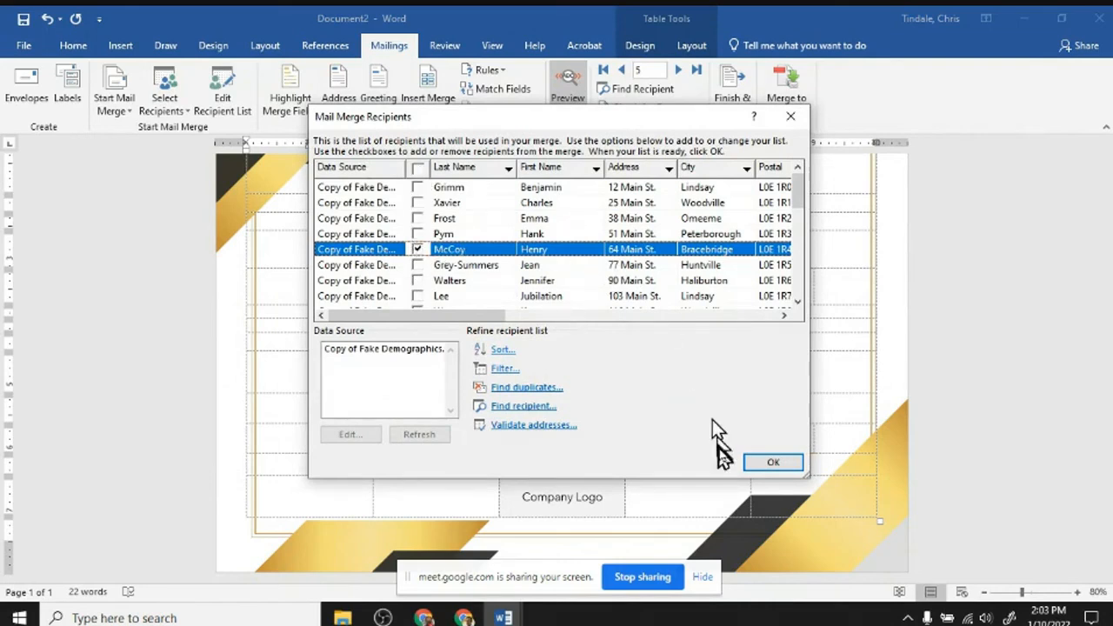
left_click(751, 462)
scroll(1043, 320, "down", 3)
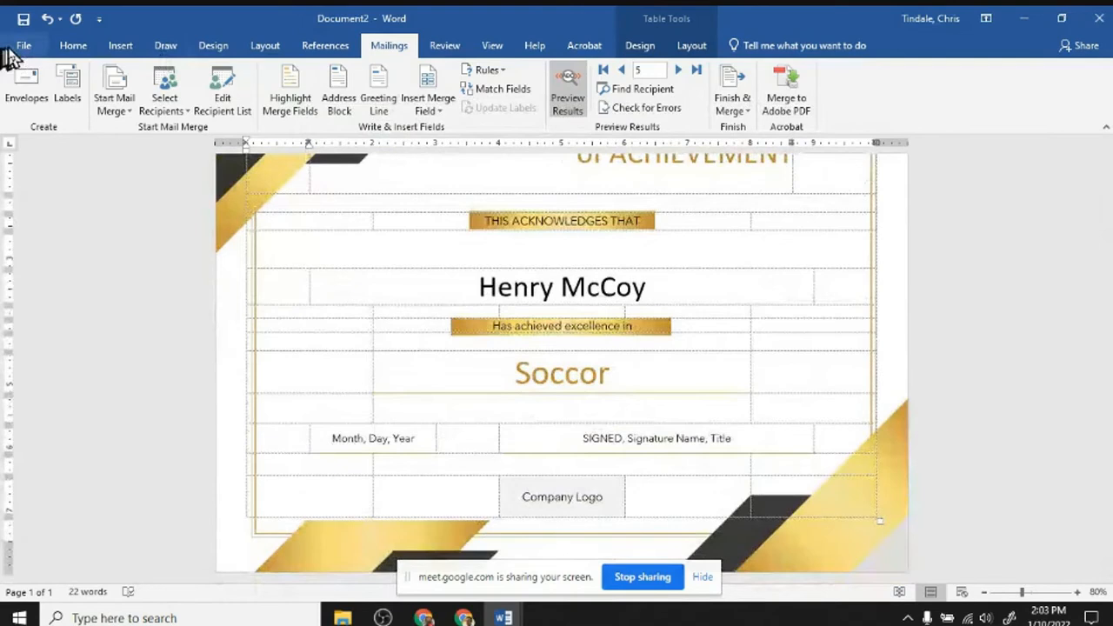
- Check the document's file options and examine the Merge to E-mail recipient field and mail format choices, cancelling without sending
left_click(16, 48)
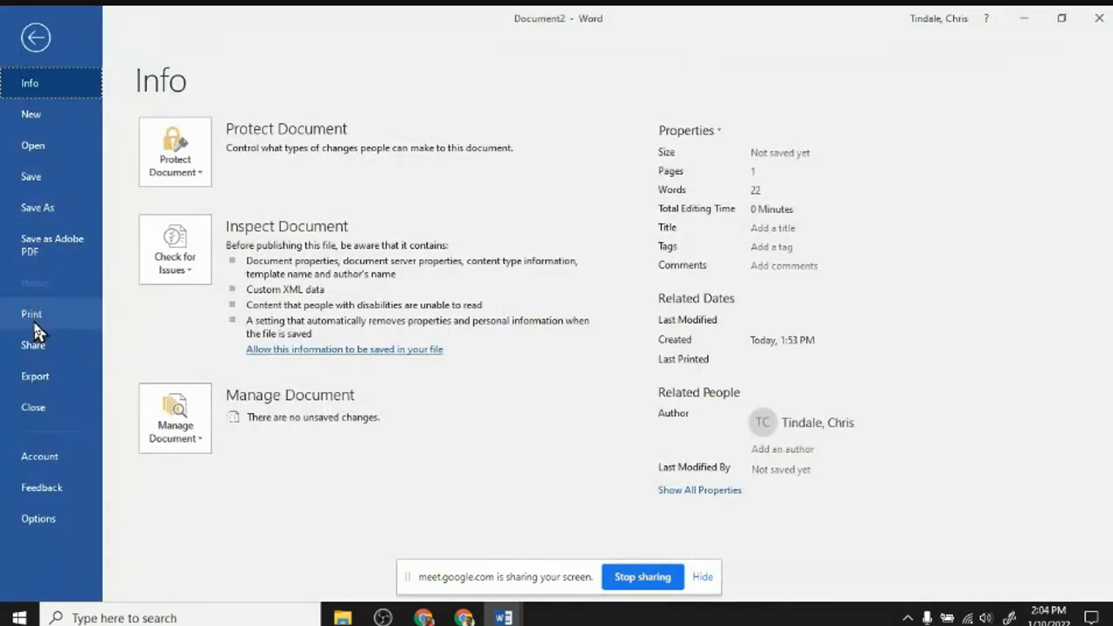
left_click(35, 38)
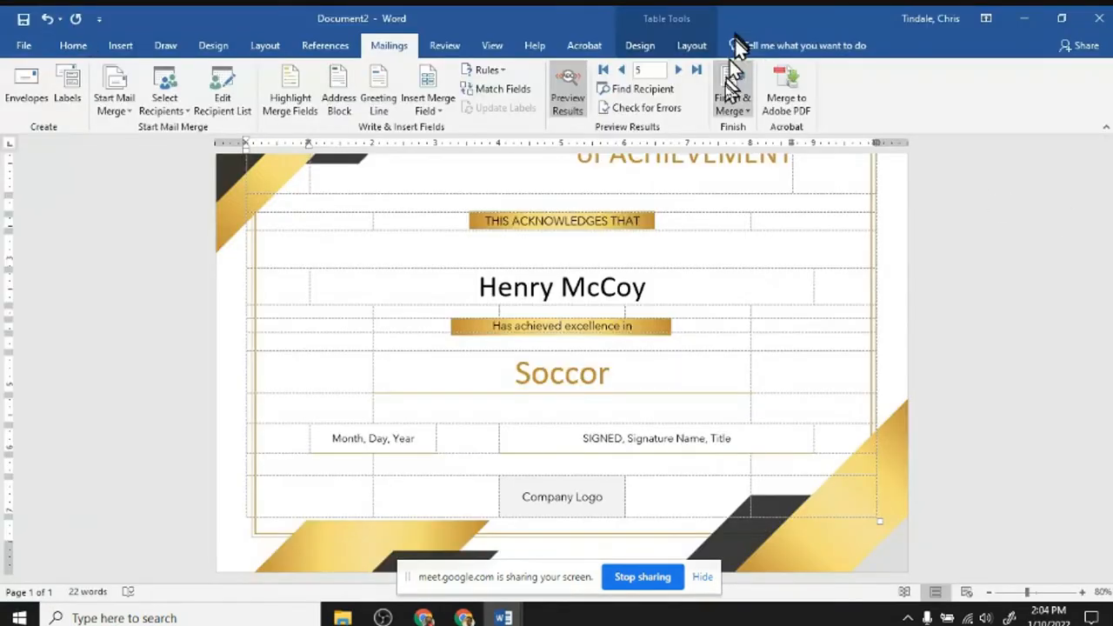
left_click(732, 103)
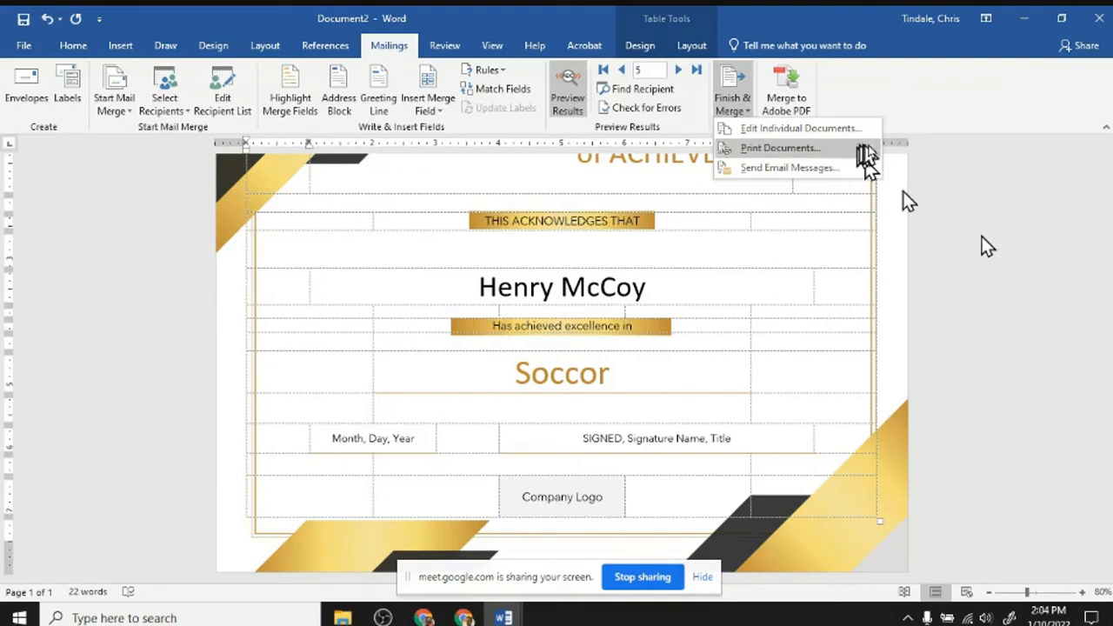
left_click(793, 169)
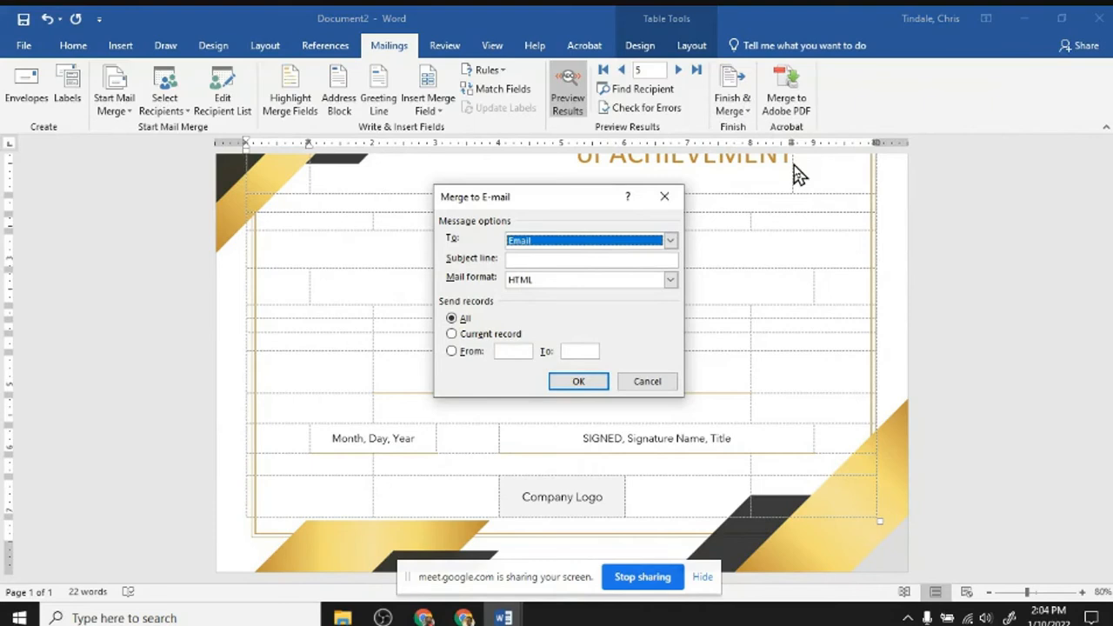
left_click(670, 241)
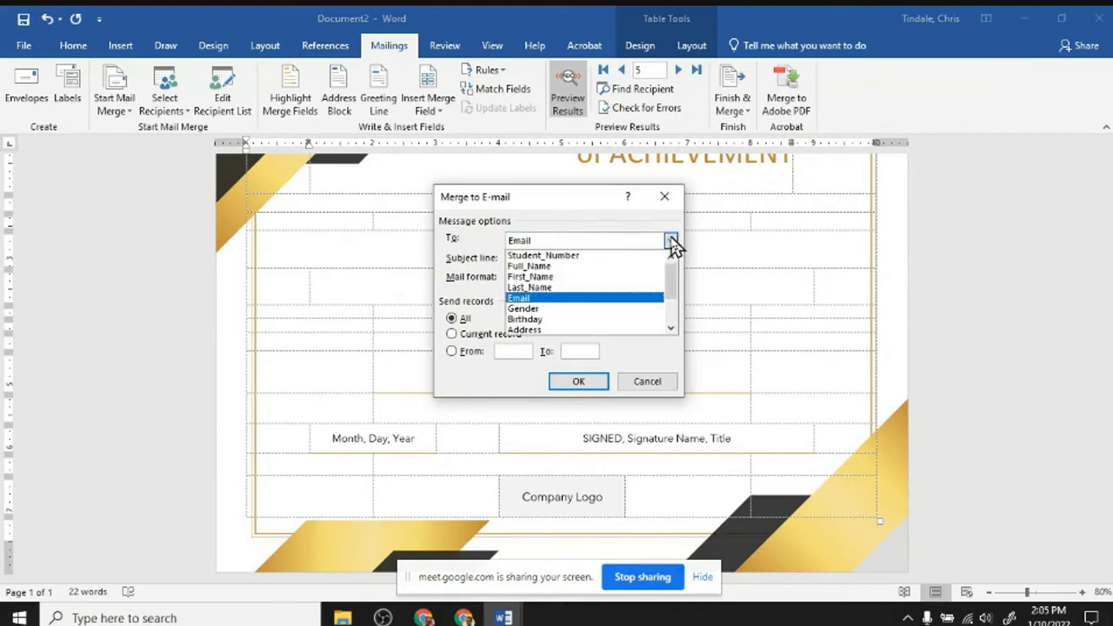
left_click(670, 243)
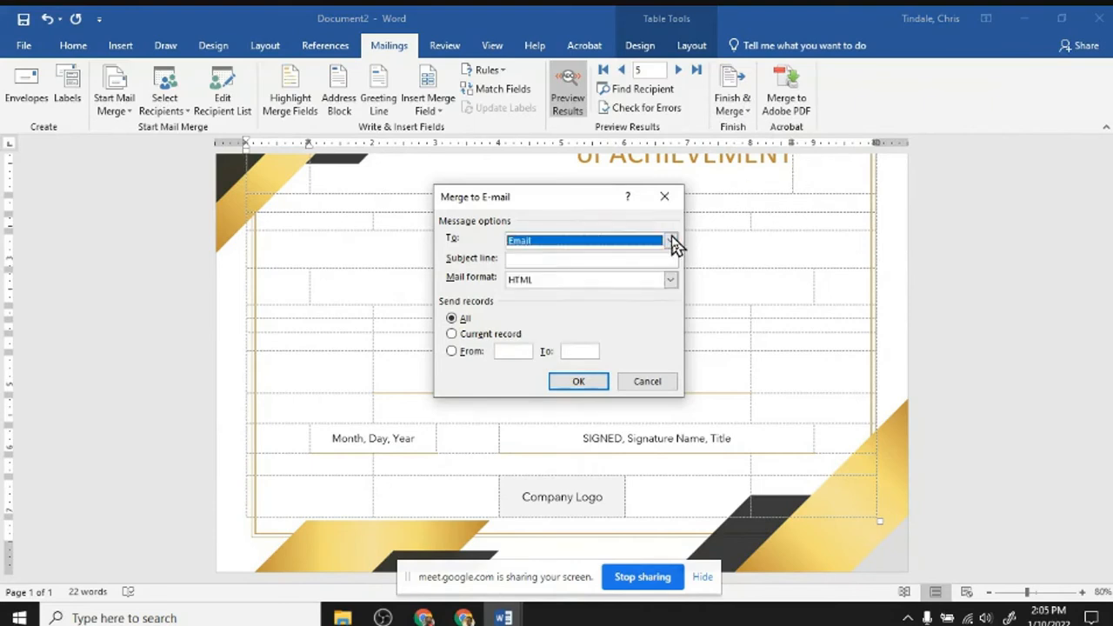
left_click(670, 280)
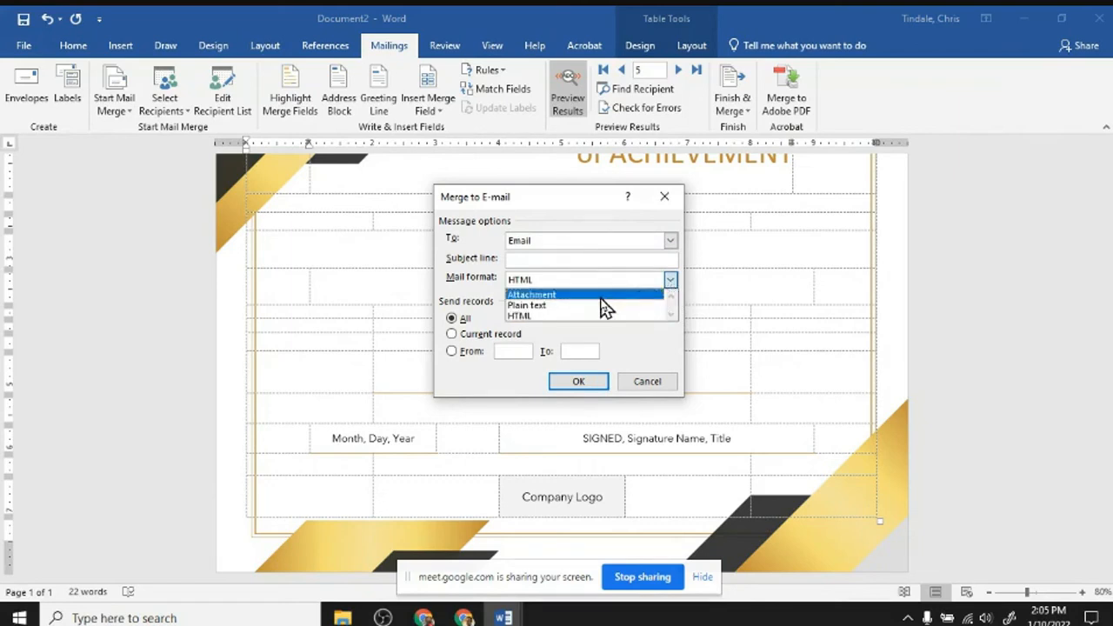
left_click(608, 316)
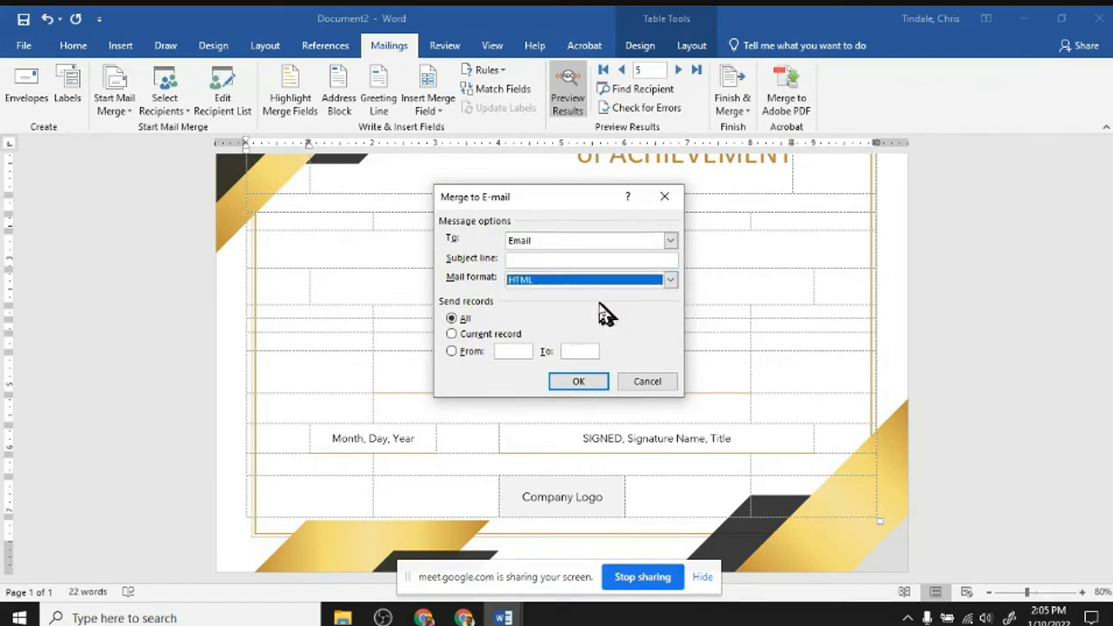
left_click(659, 382)
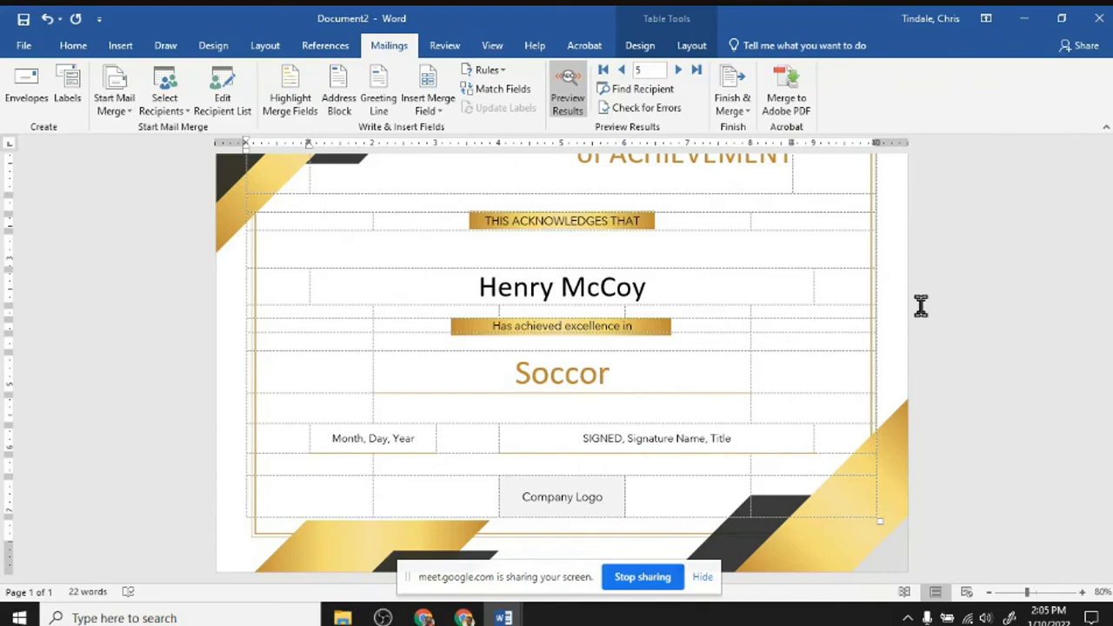
- Switch to the Google Meet call in Chrome, dismiss the downloads bar and stop sharing the screen
left_click(1029, 17)
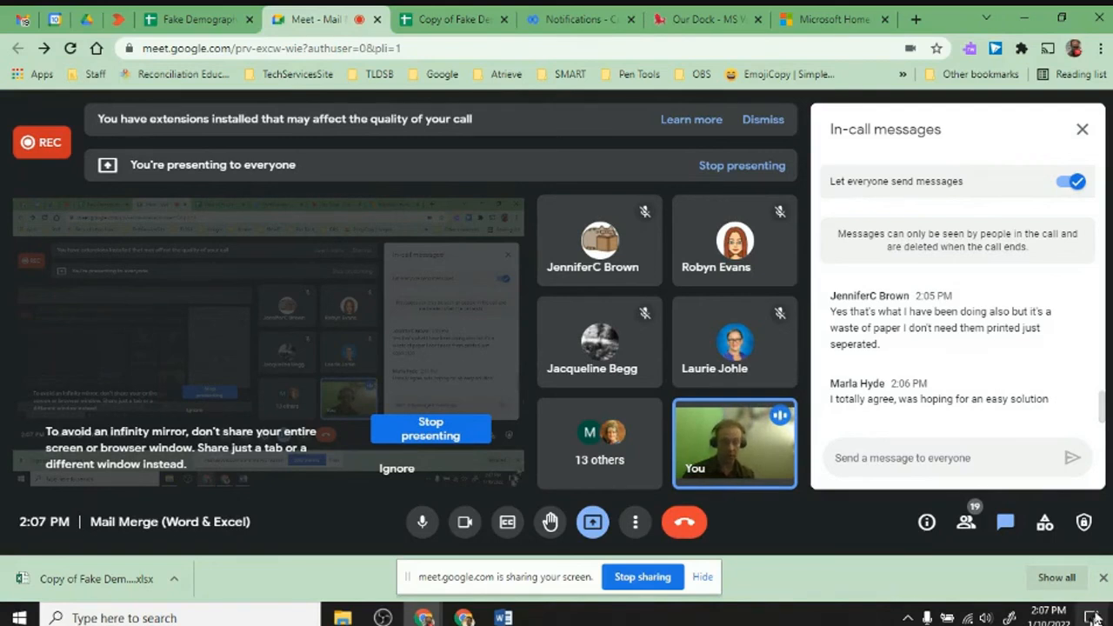
left_click(1101, 578)
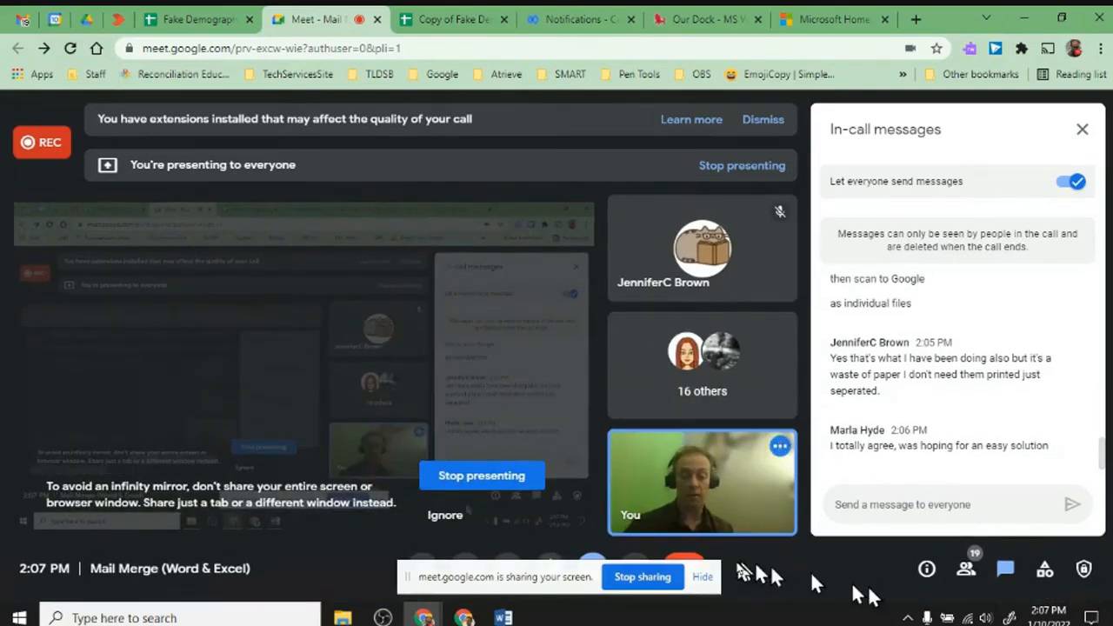
left_click(641, 577)
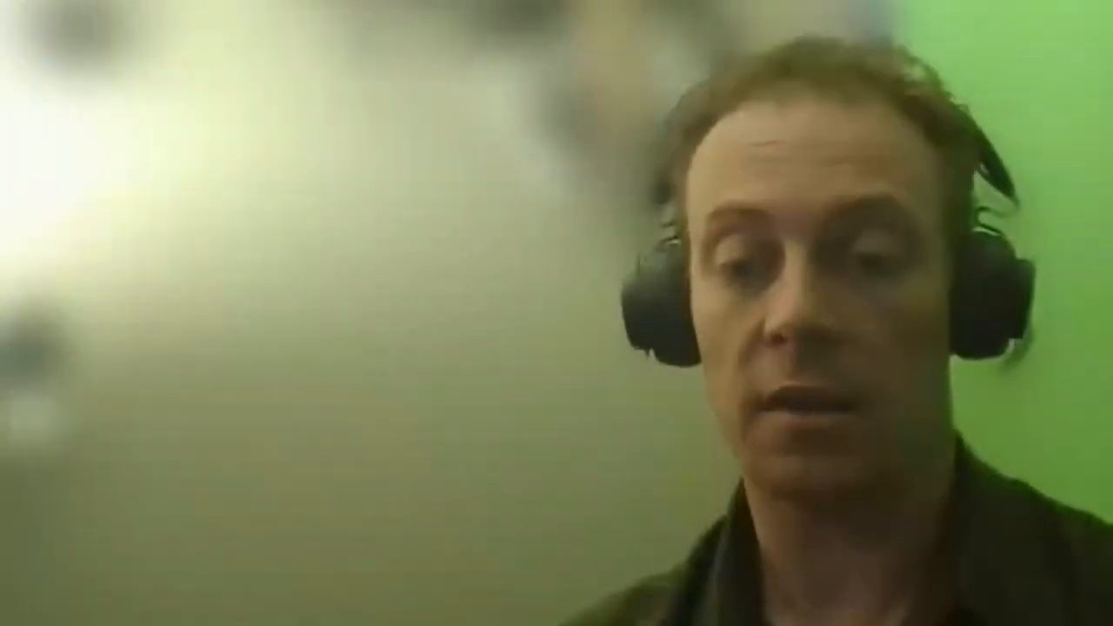